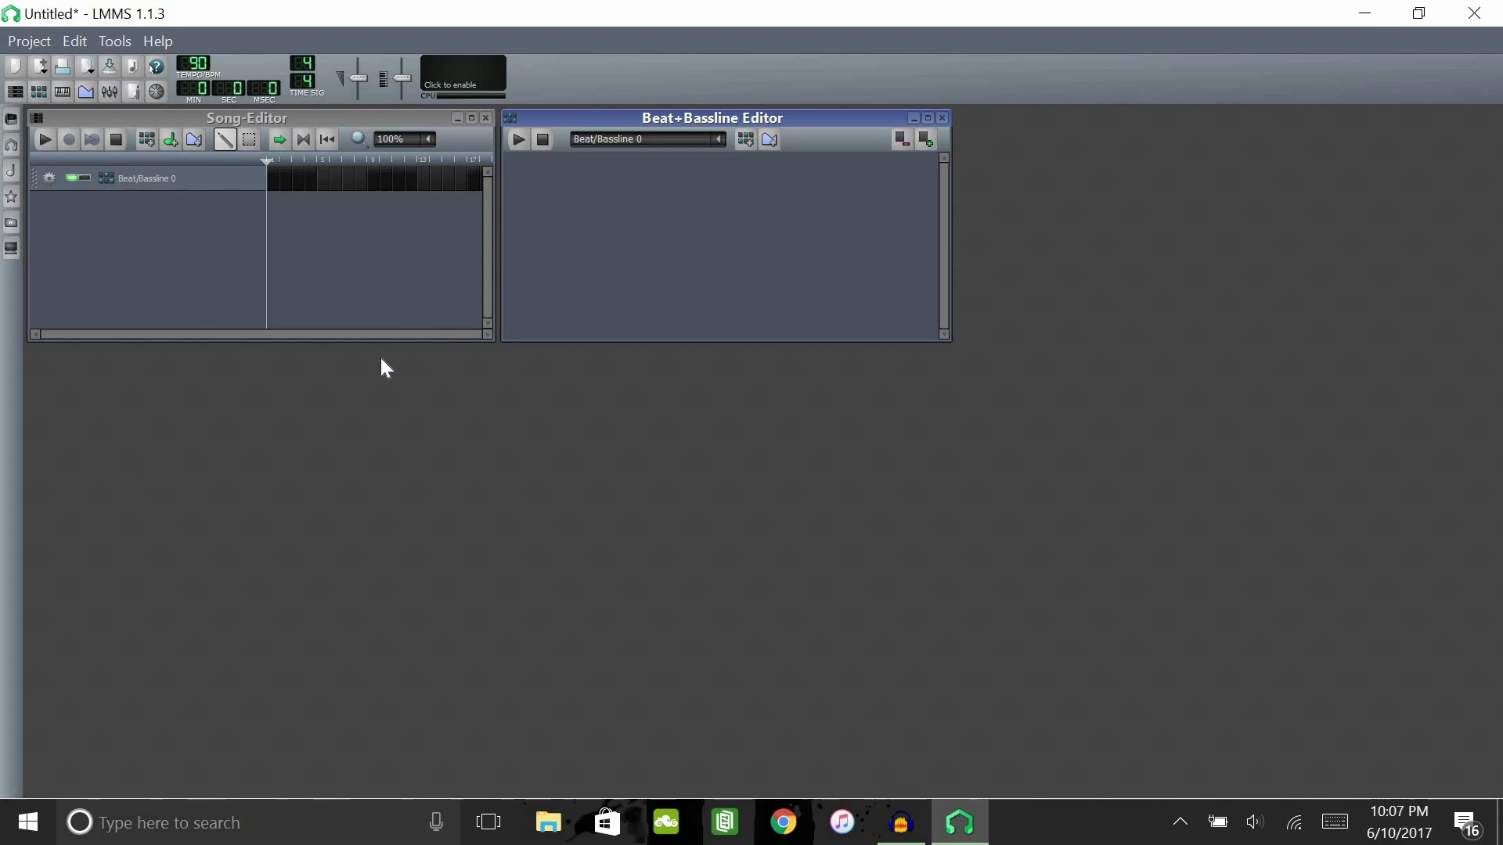
# Move the Beat+Bassline Editor away from the Song-Editor, then enlarge the Song-Editor and place it at the workspace's upper-left corner.
pyautogui.moveTo(760, 121); pyautogui.dragTo(1109, 152)
pyautogui.moveTo(407, 111); pyautogui.dragTo(430, 125)
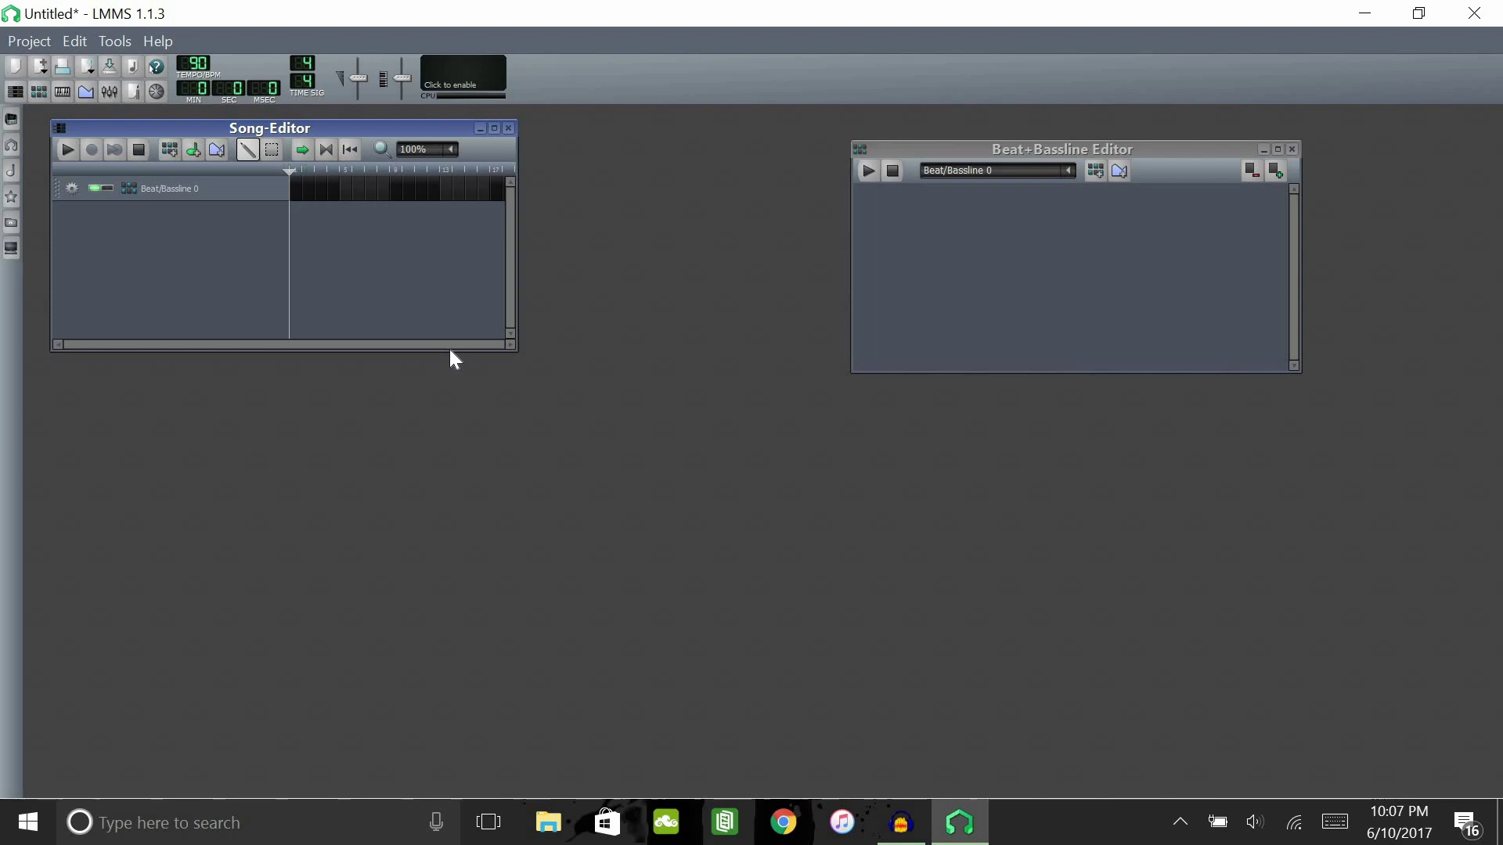
pyautogui.moveTo(463, 352); pyautogui.dragTo(426, 402)
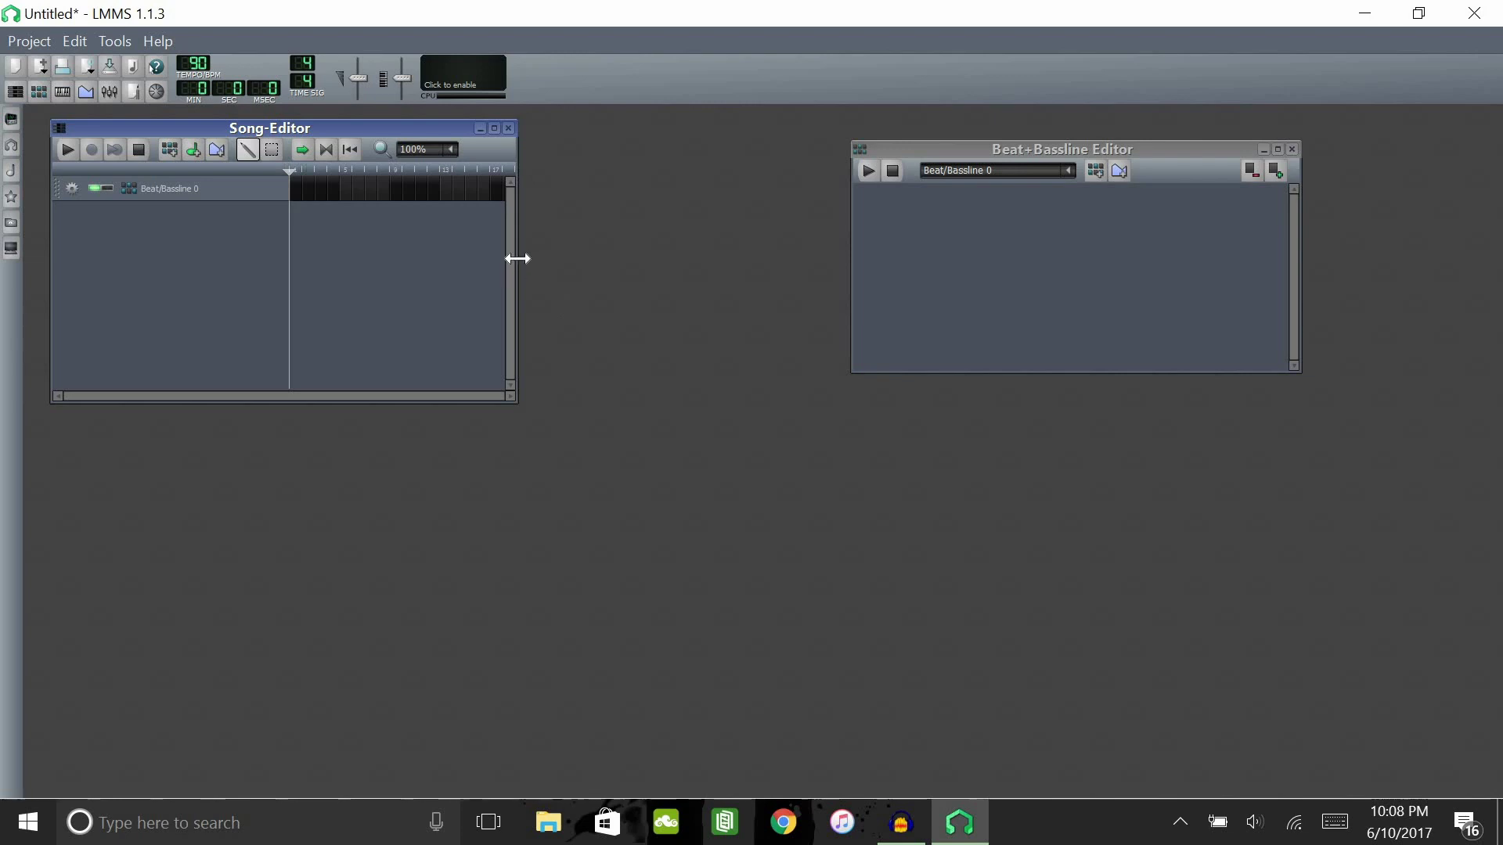
pyautogui.moveTo(517, 259); pyautogui.dragTo(796, 294)
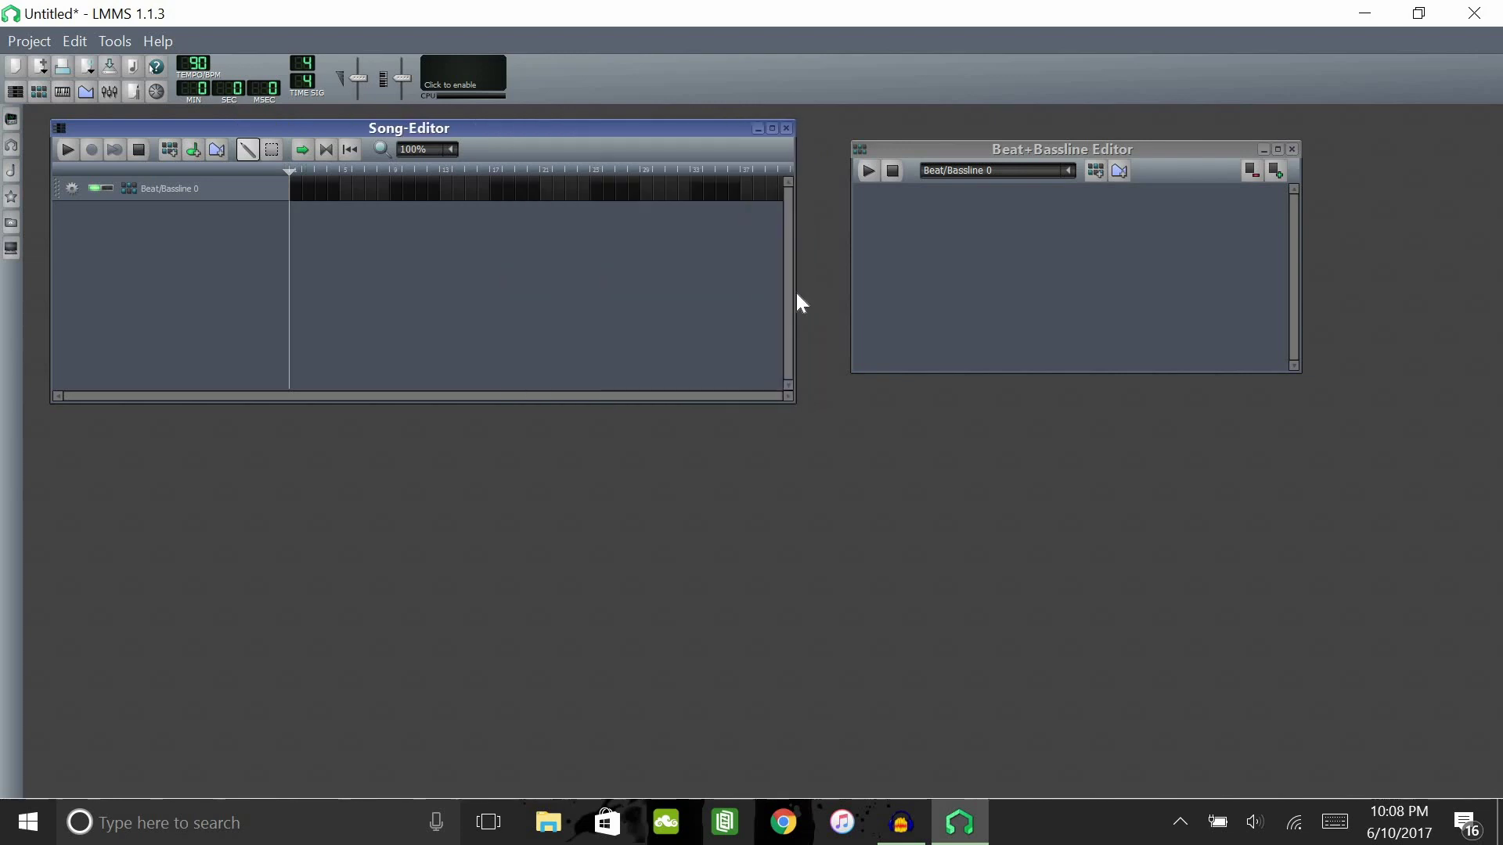
pyautogui.moveTo(521, 130); pyautogui.dragTo(504, 125)
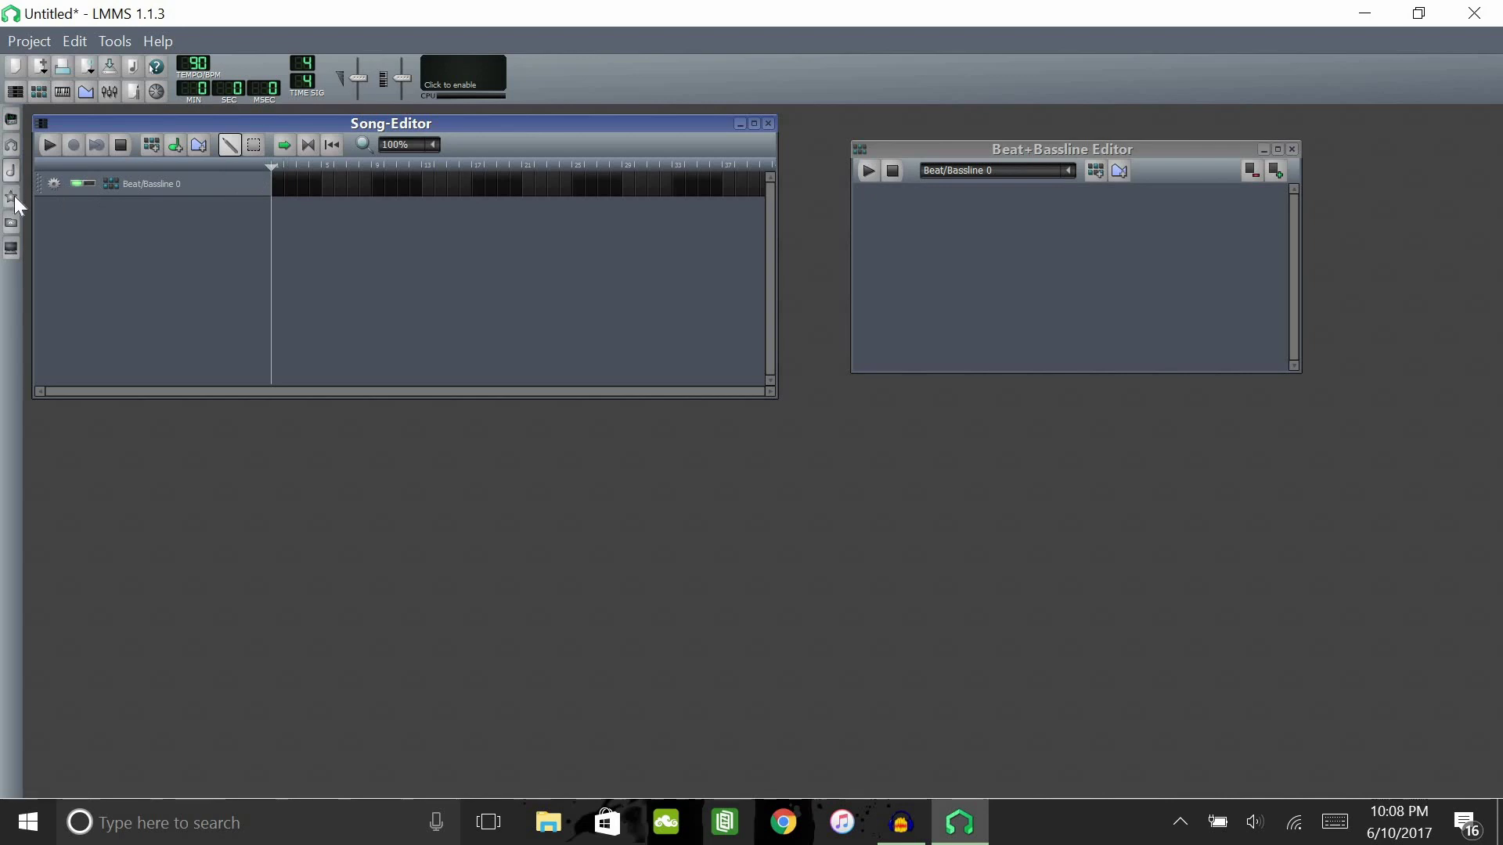
# Show the My samples browser and place the Beat+Bassline Editor beside the Song-Editor, stretched to match its height.
pyautogui.click(11, 172)
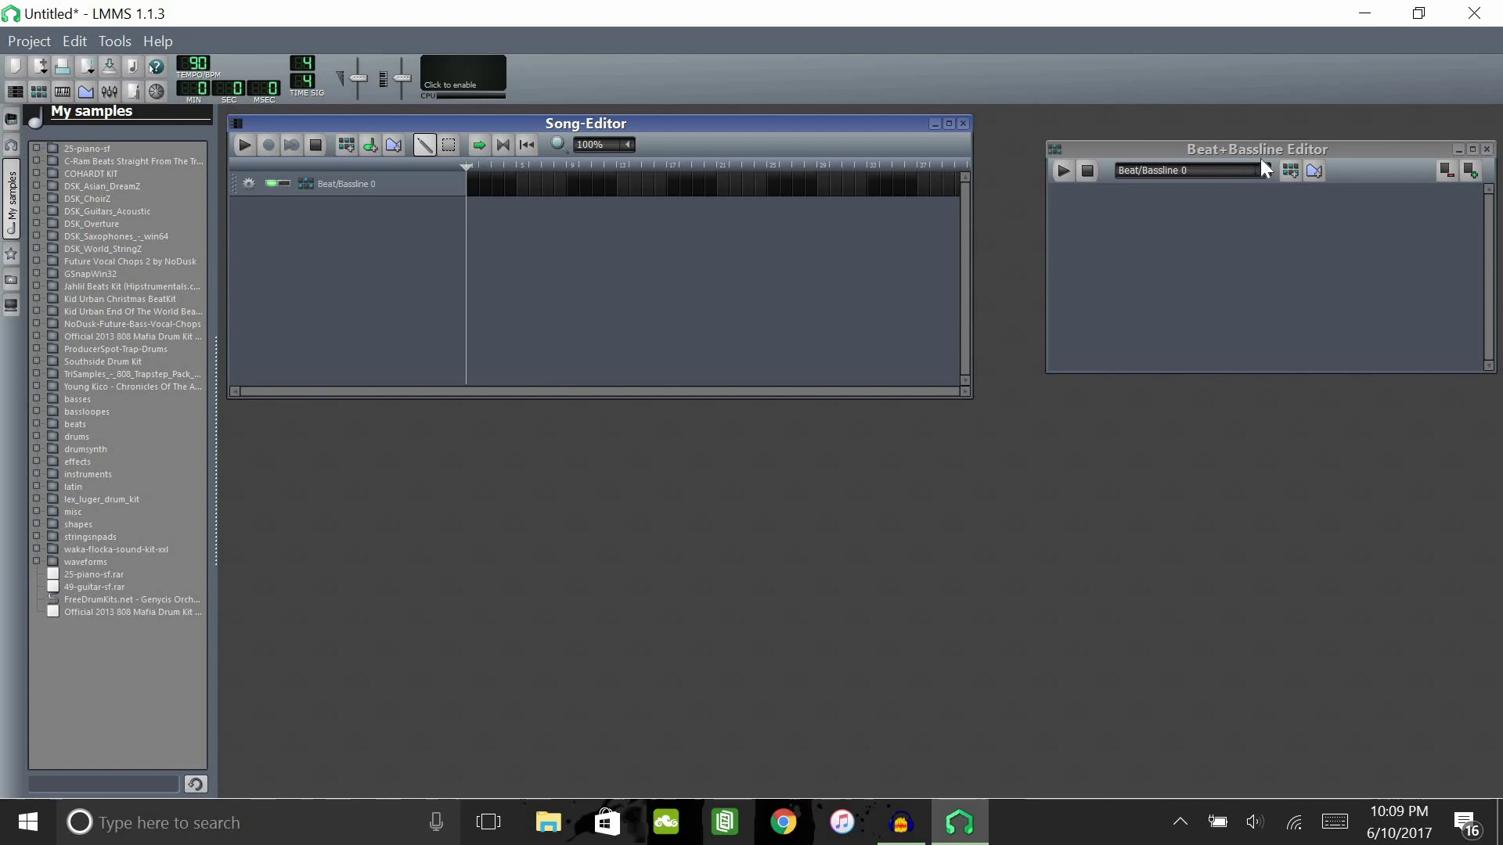
pyautogui.click(1209, 152)
pyautogui.moveTo(1188, 149); pyautogui.dragTo(1135, 127)
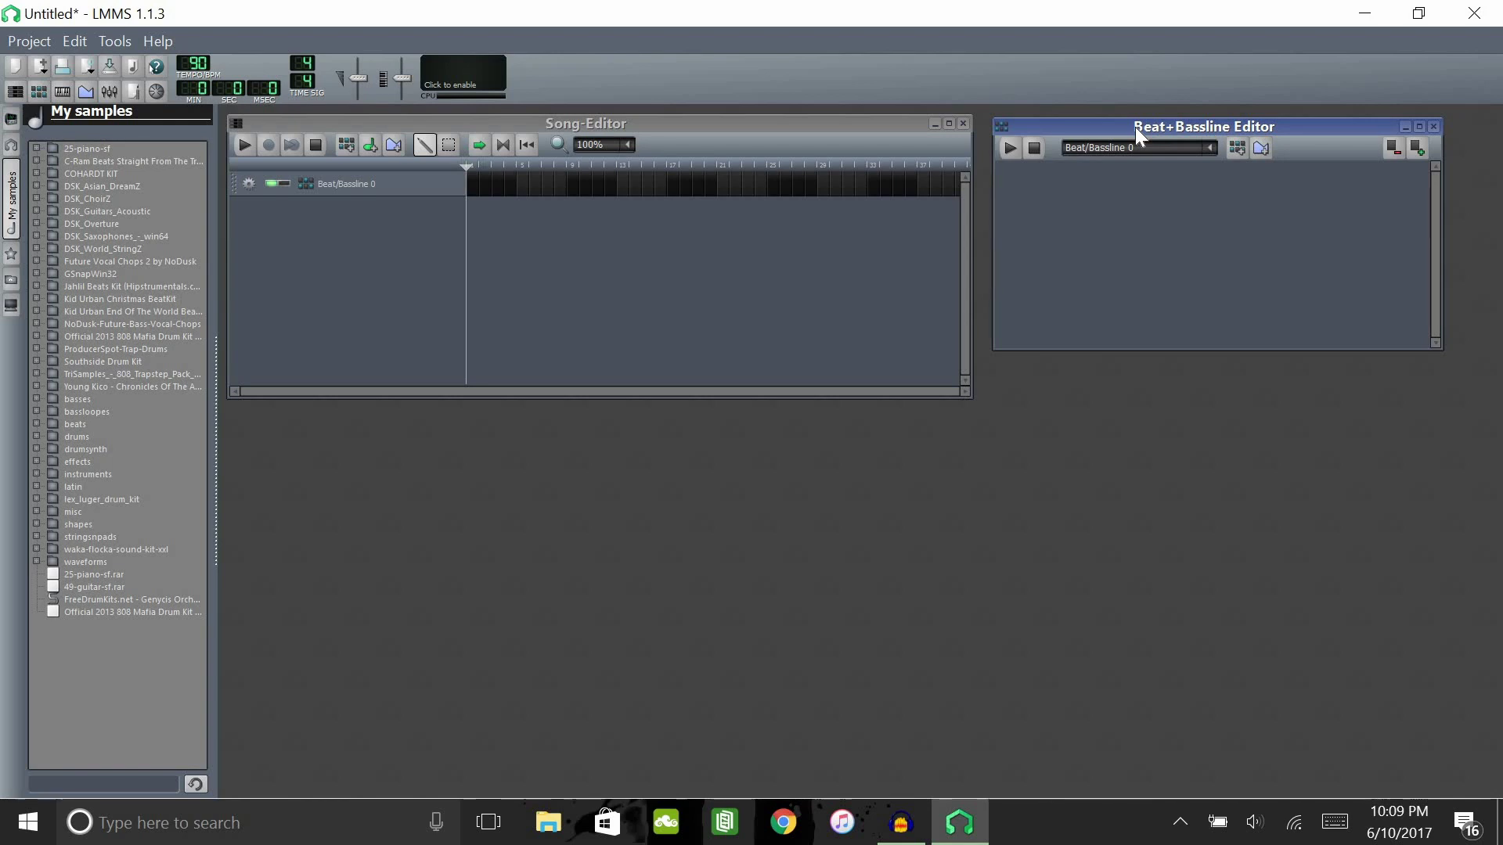
pyautogui.moveTo(1123, 350); pyautogui.dragTo(1128, 415)
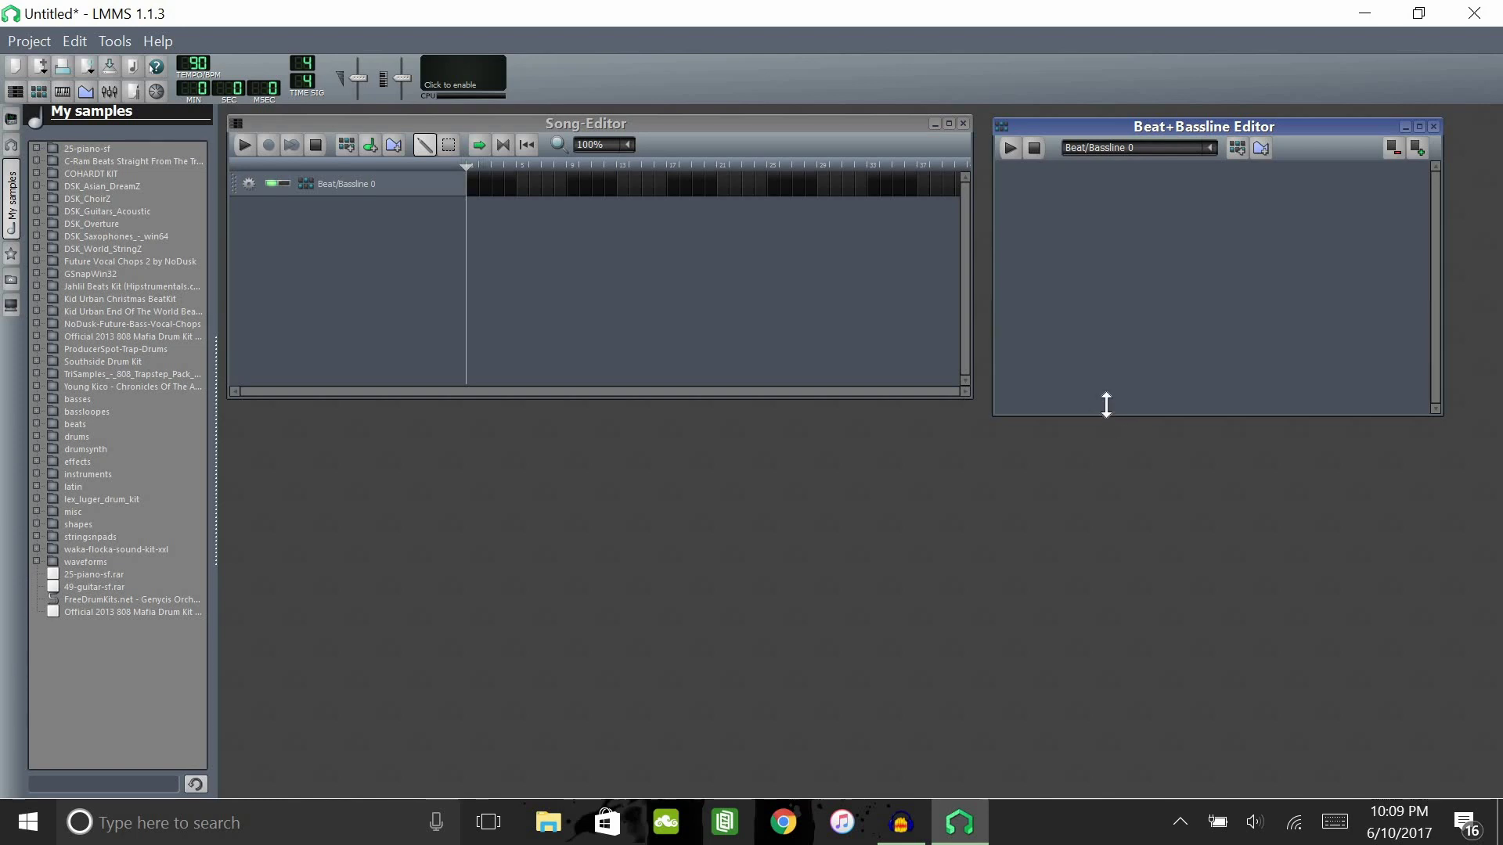
pyautogui.moveTo(1106, 408); pyautogui.dragTo(1101, 400)
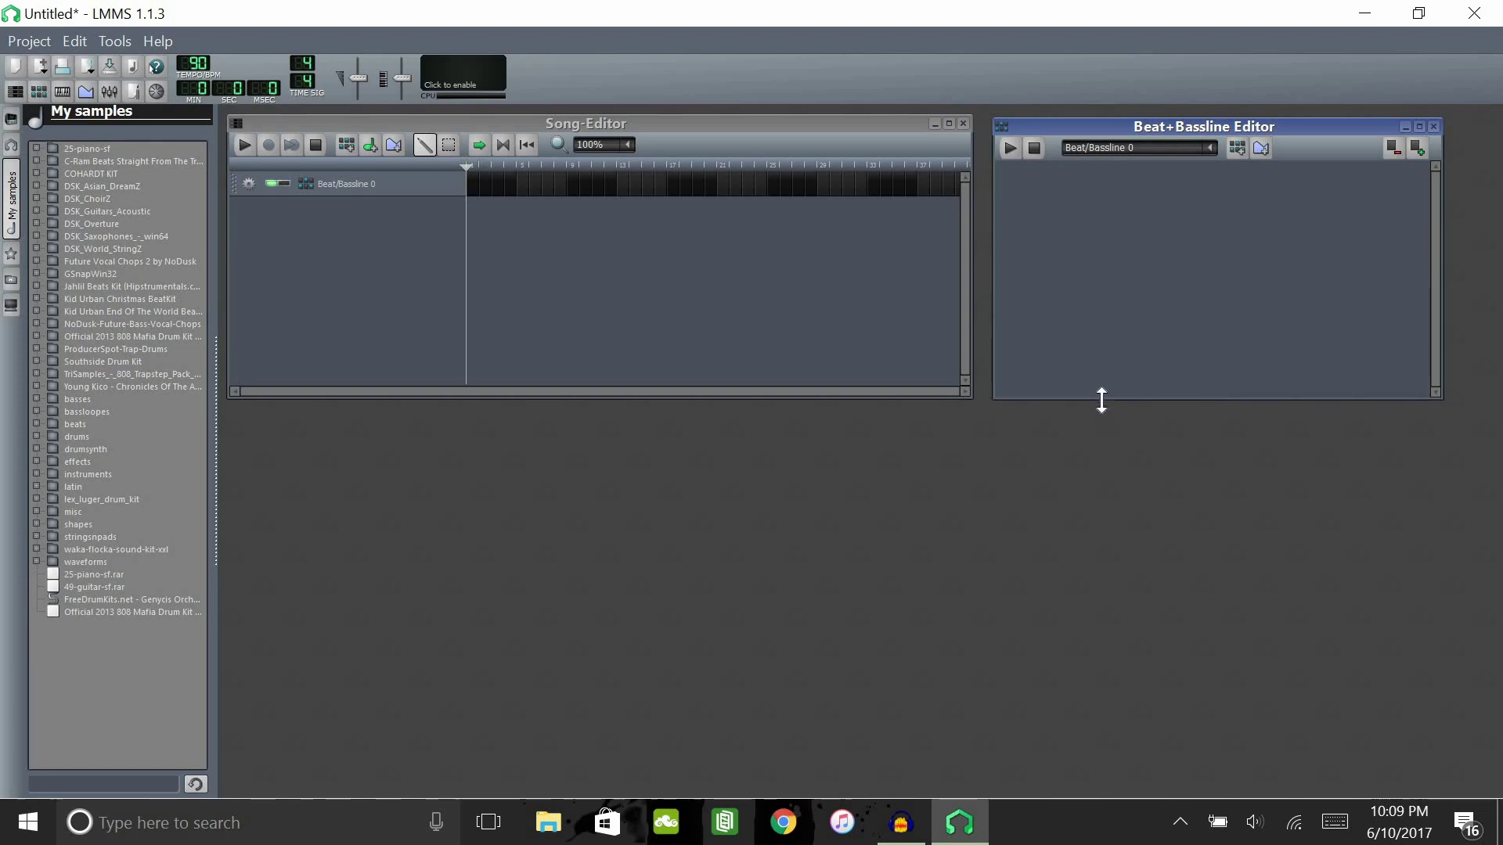
pyautogui.moveTo(1059, 125); pyautogui.dragTo(1035, 130)
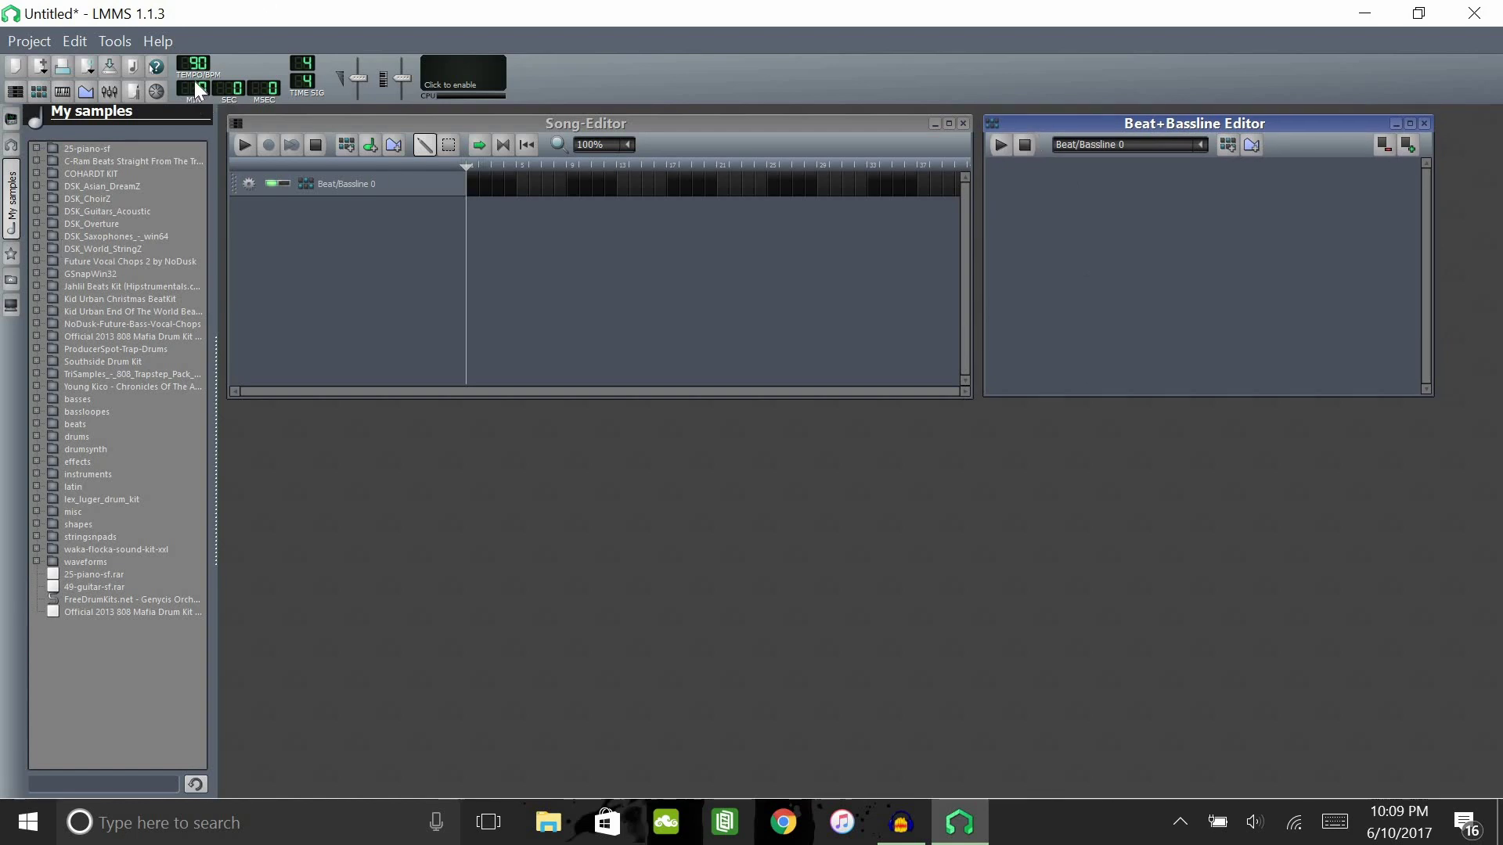
# Try adjusting the project tempo up and down.
pyautogui.scroll(-11, 199, 66)
pyautogui.moveTo(197, 64); pyautogui.dragTo(198, 60)
pyautogui.moveTo(197, 60); pyautogui.dragTo(197, 74)
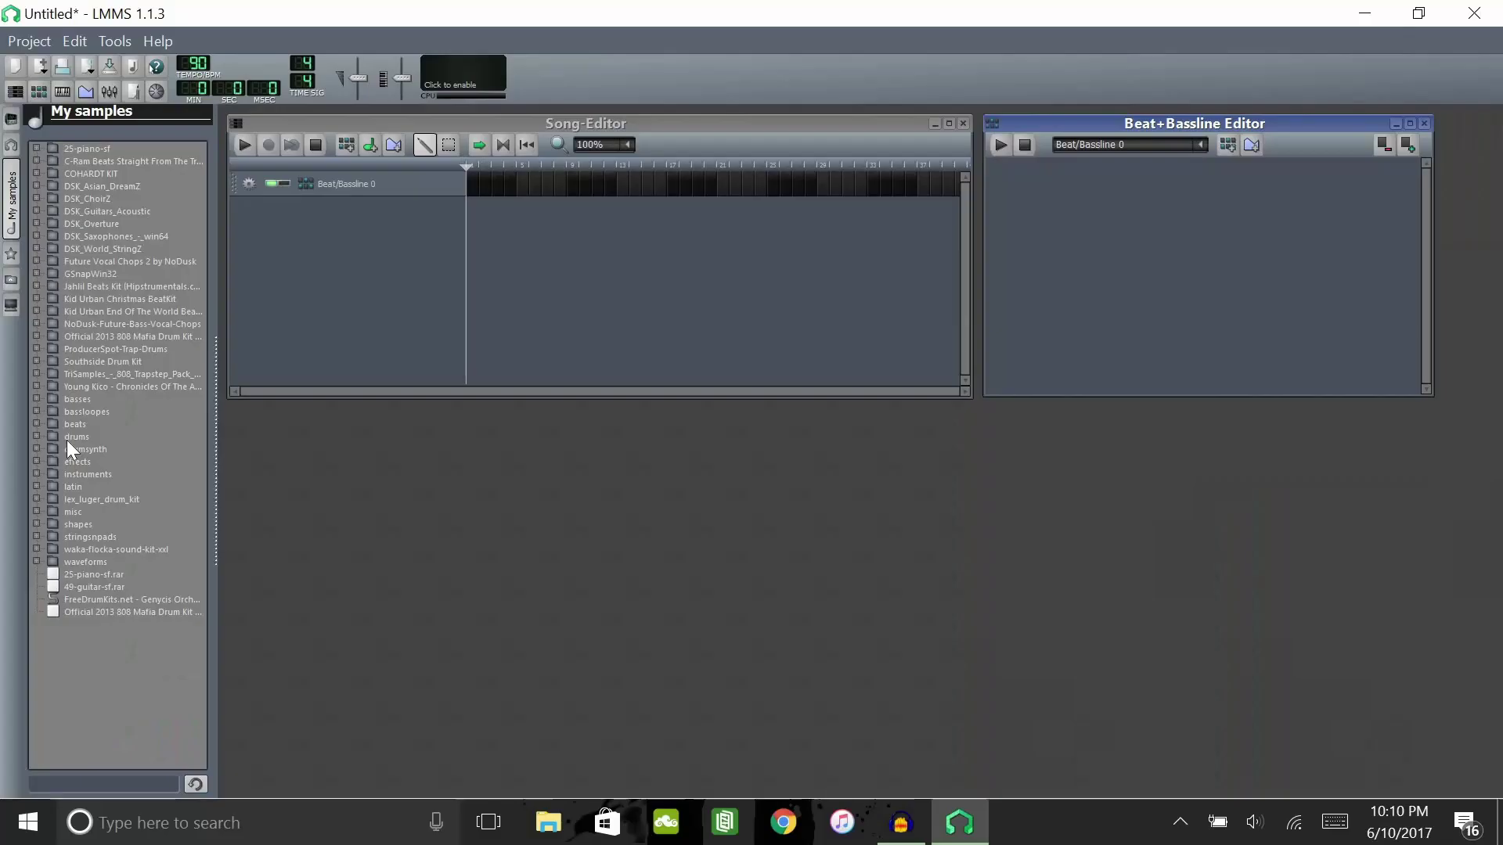
# Expand the drums sample folder and preview kick01.ogg, hihat_closed05.ogg and hihat_closed03.ogg.
pyautogui.click(68, 440)
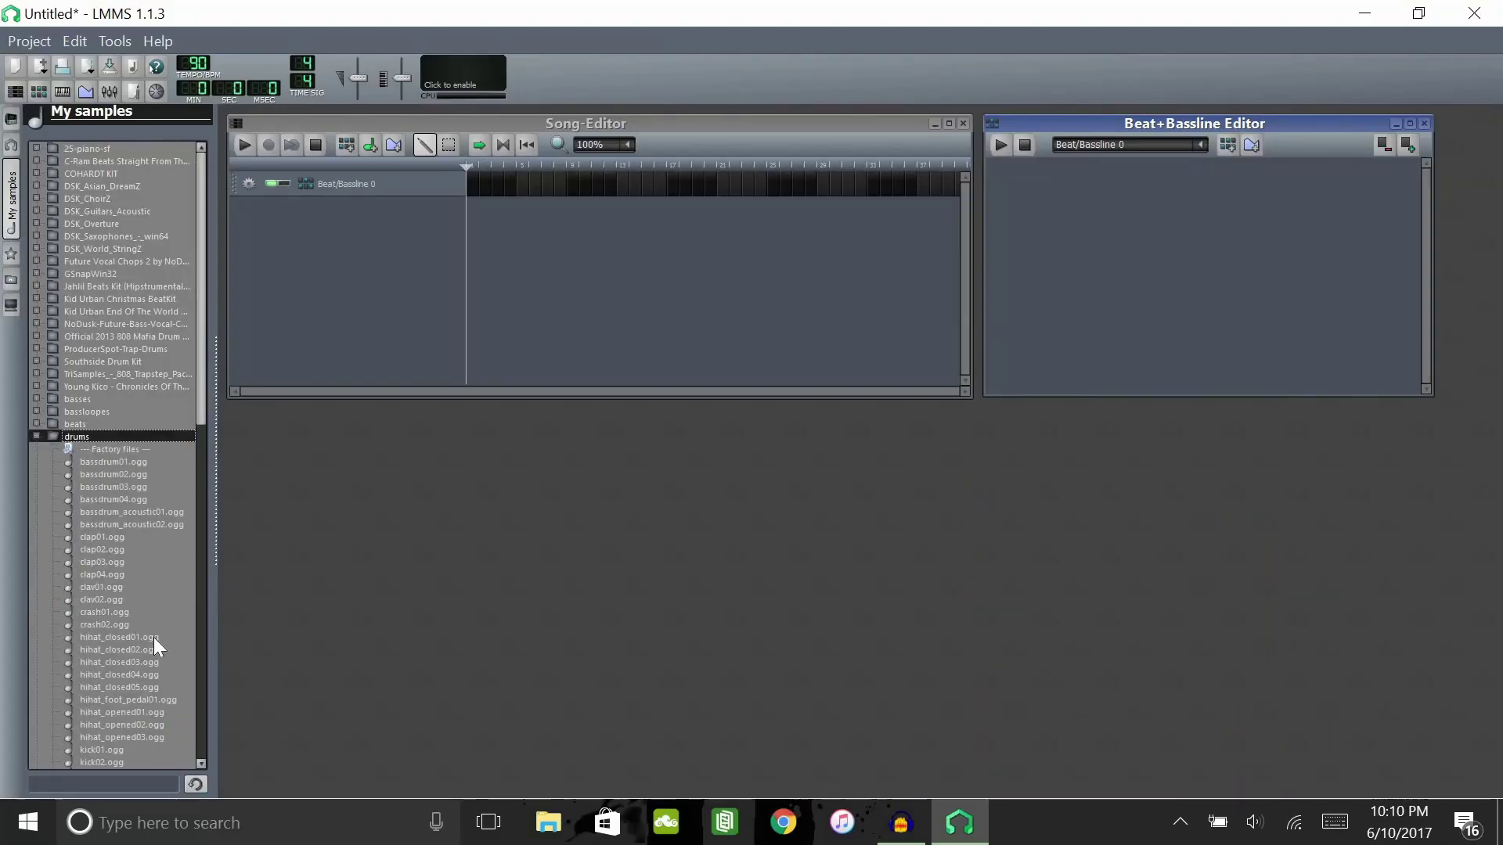
pyautogui.scroll(-3, 153, 637)
pyautogui.scroll(-5, 153, 637)
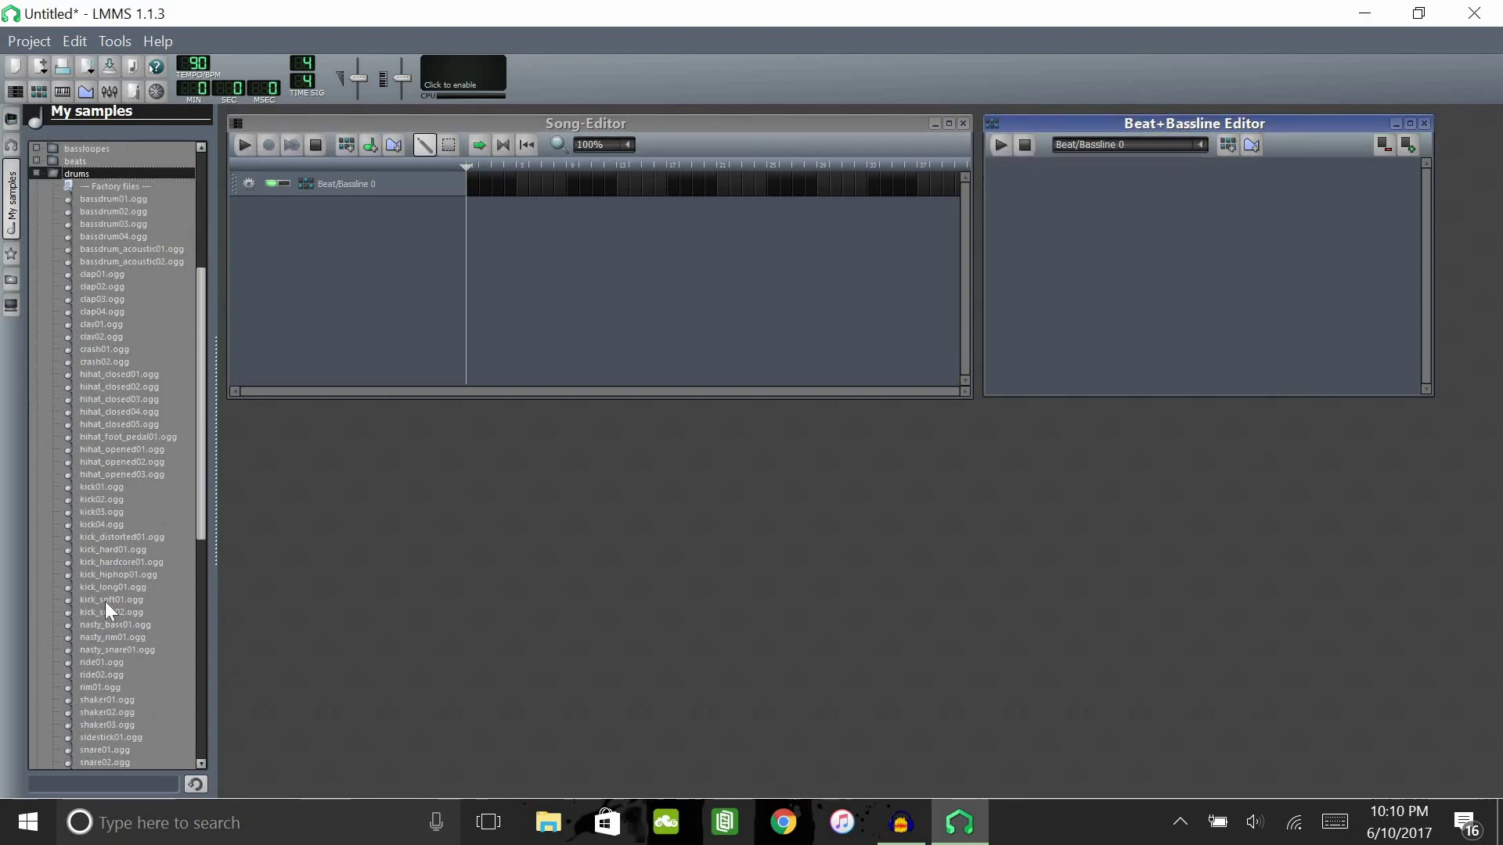
pyautogui.click(100, 487)
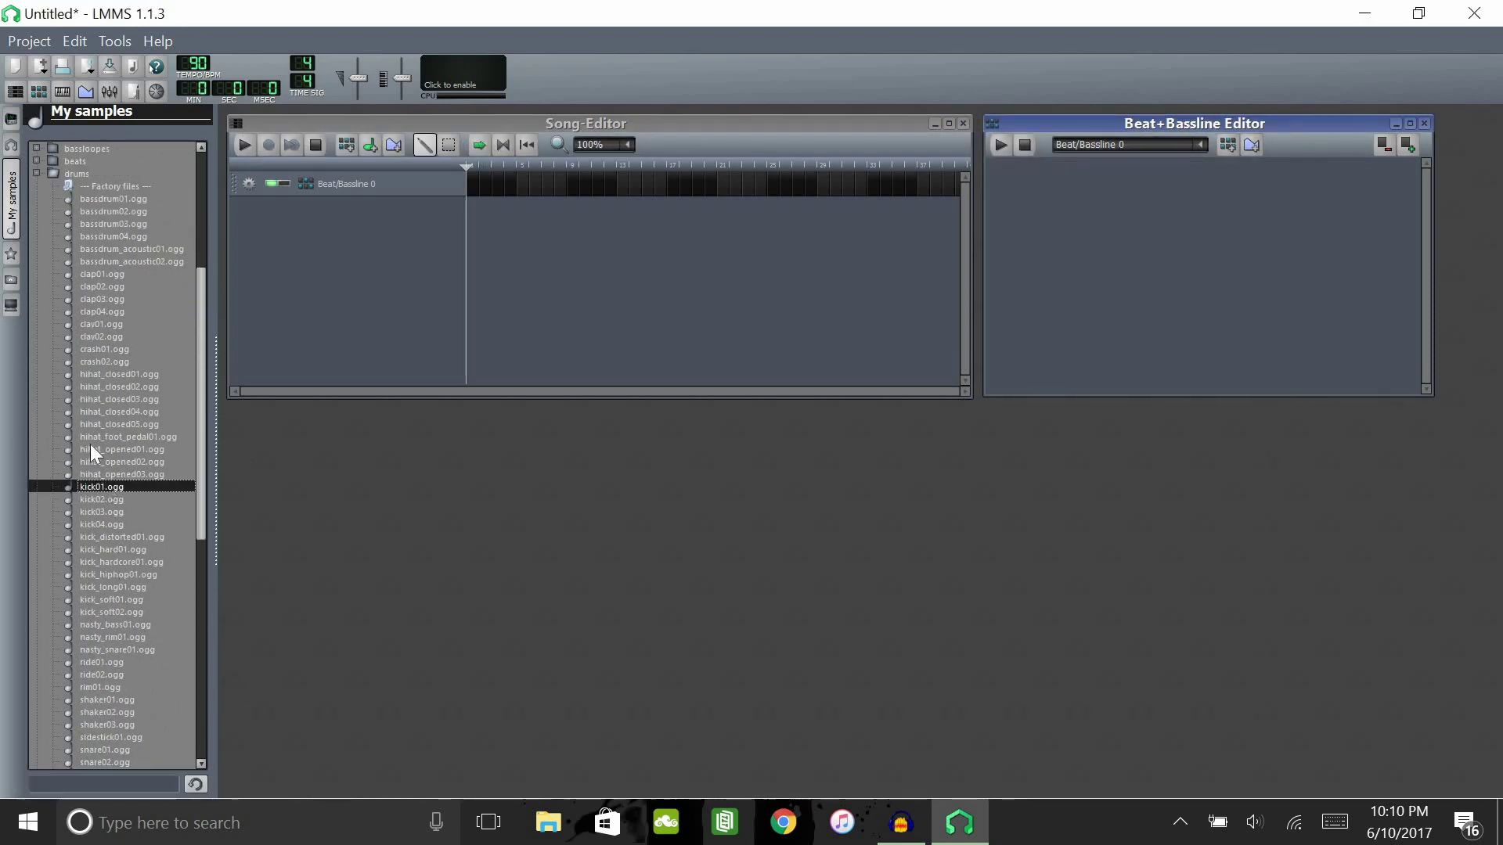
pyautogui.click(89, 425)
pyautogui.click(119, 401)
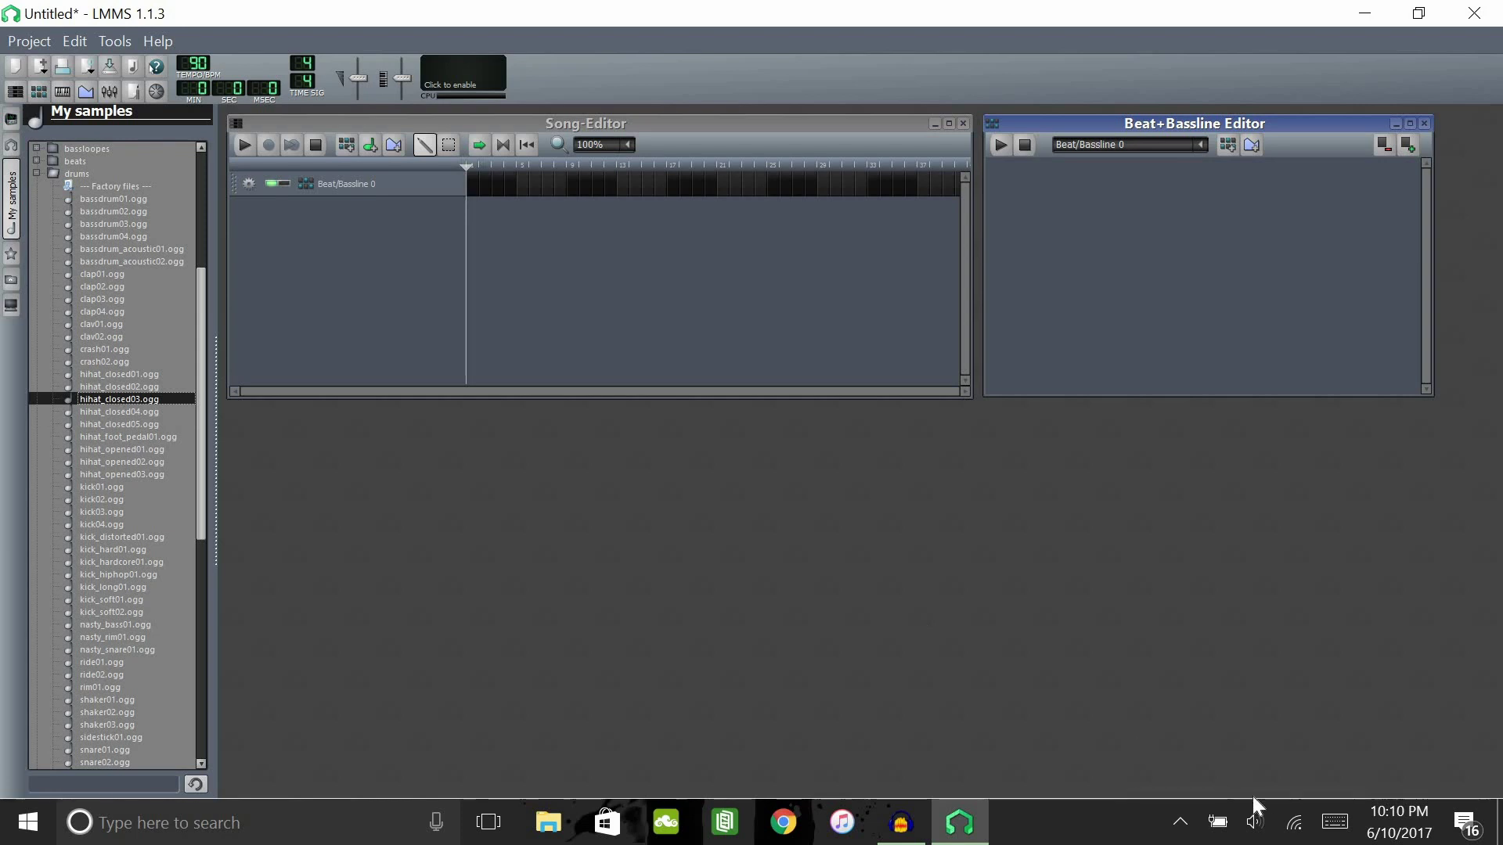
# Raise the system speaker volume.
pyautogui.click(1256, 825)
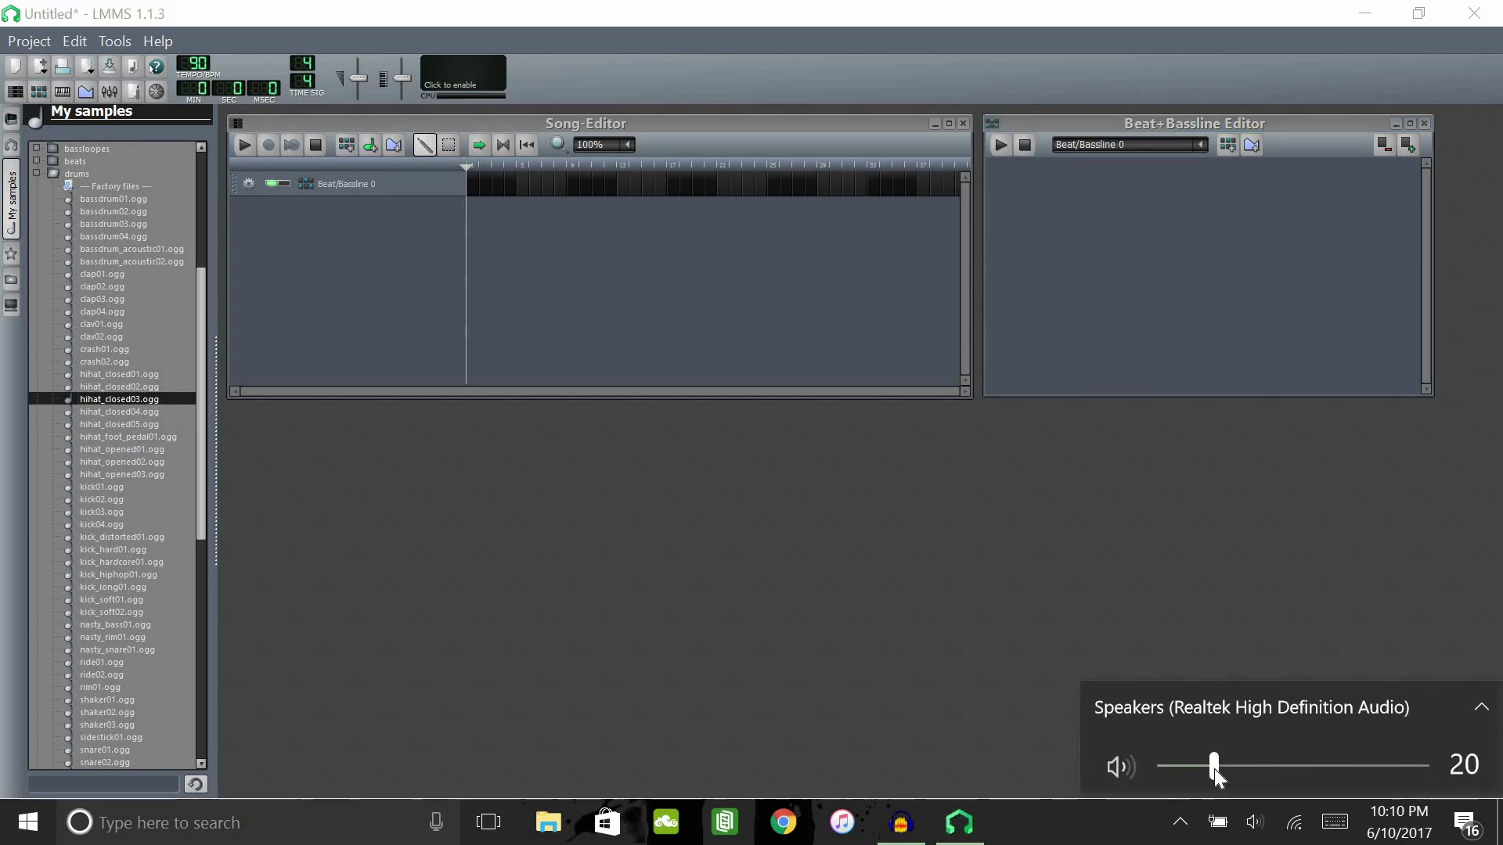
pyautogui.moveTo(1214, 768); pyautogui.dragTo(1294, 775)
pyautogui.click(1249, 624)
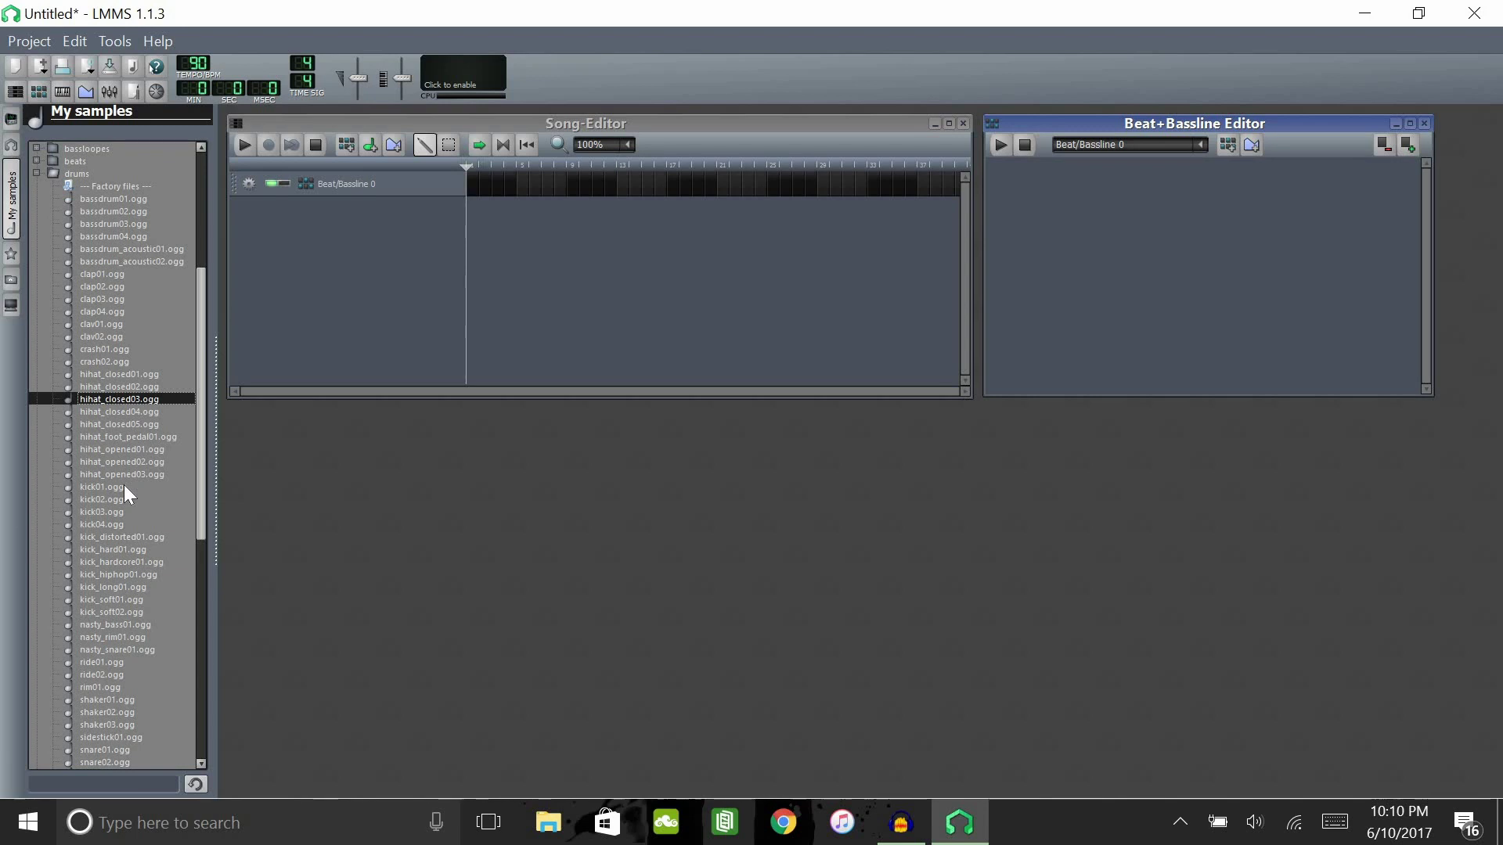
# Preview ride02.ogg and snare06.ogg, and add snare06.ogg as a track in the Beat+Bassline Editor.
pyautogui.click(127, 676)
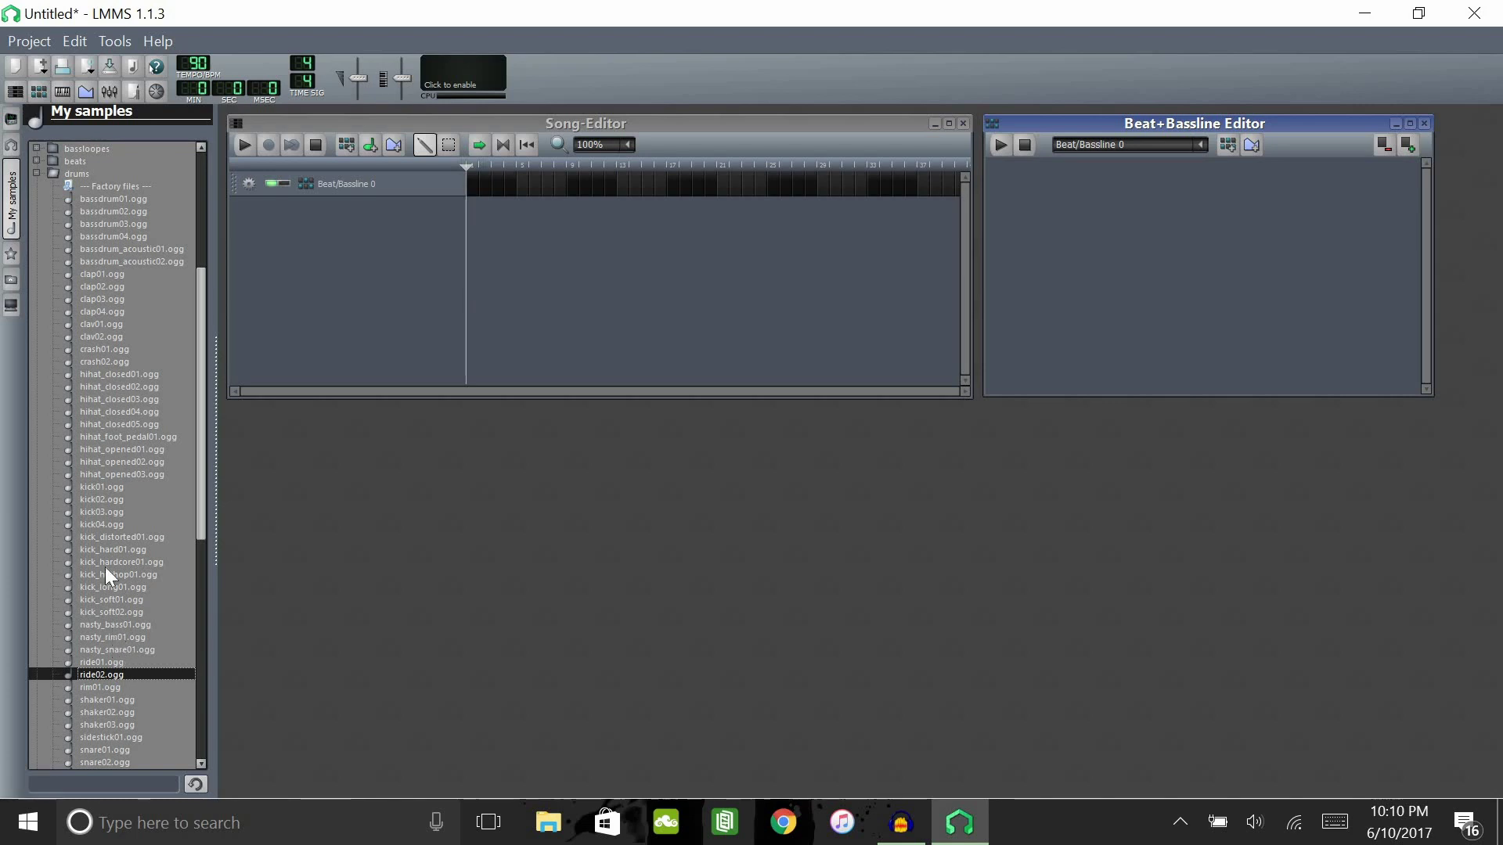
pyautogui.scroll(-4, 121, 702)
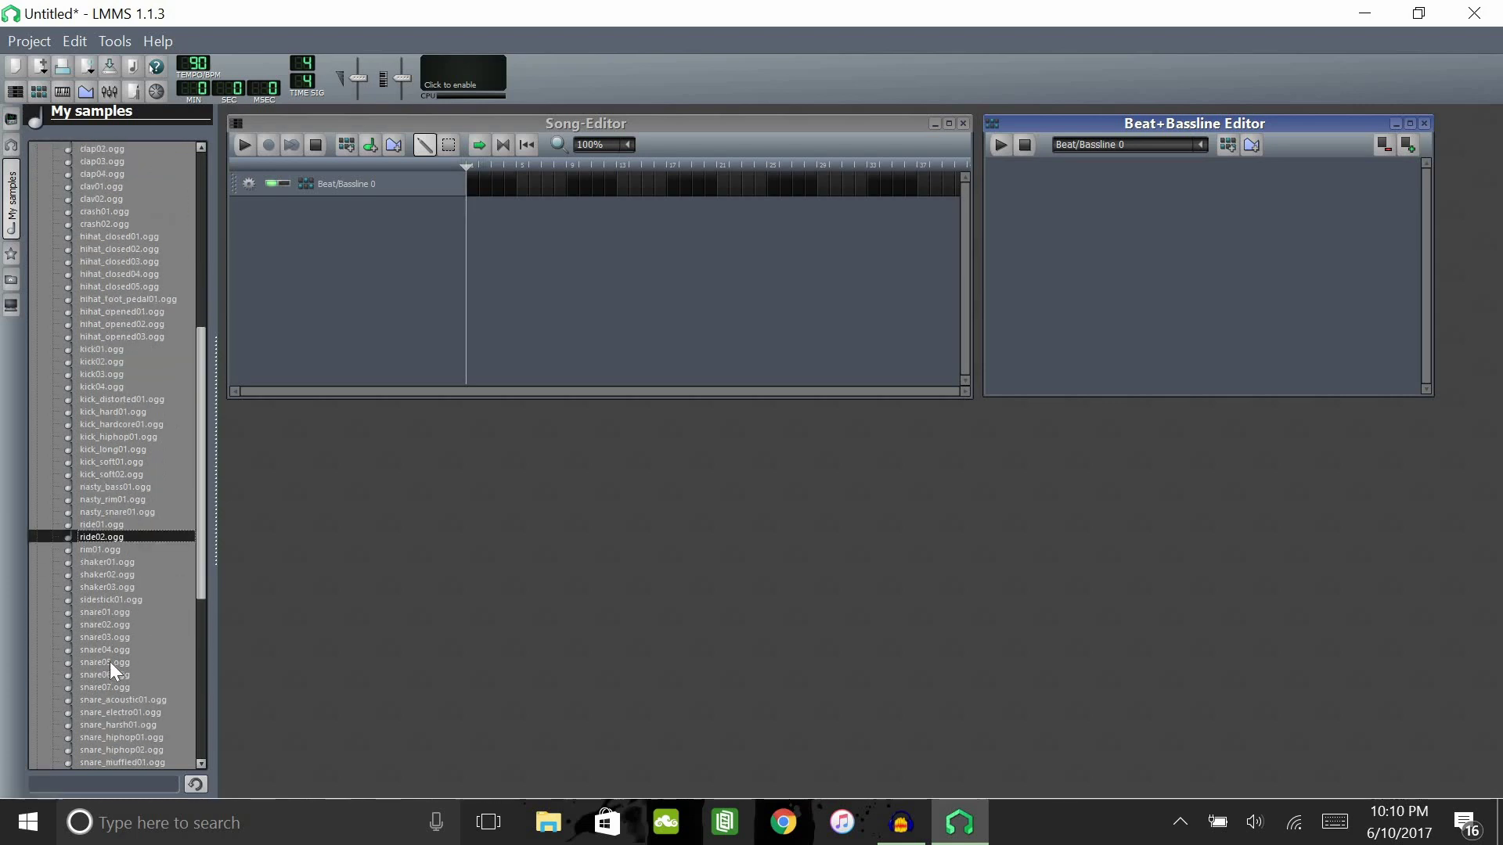
pyautogui.click(109, 675)
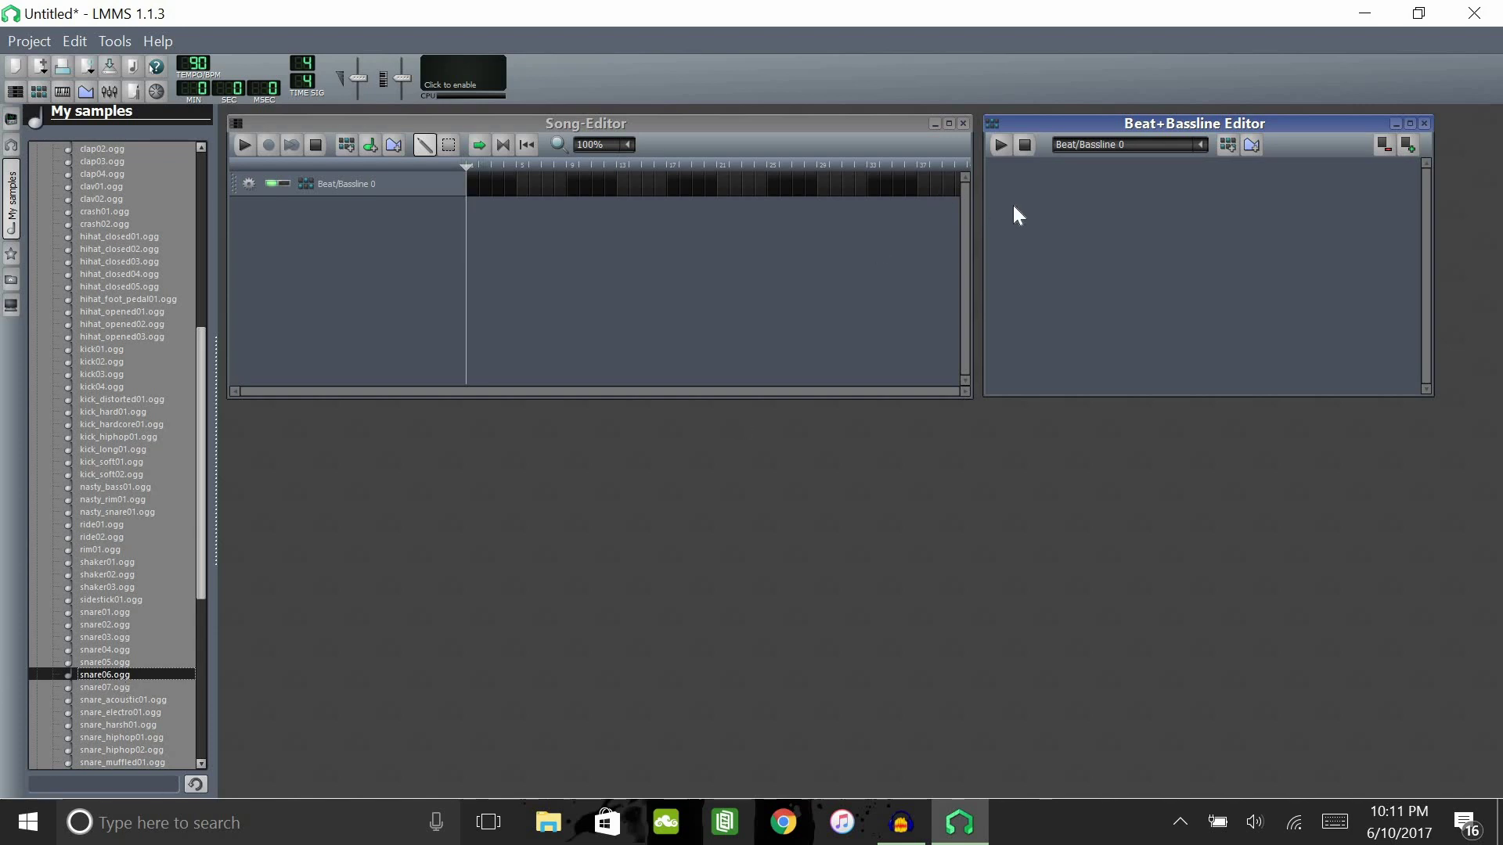
pyautogui.moveTo(949, 271); pyautogui.dragTo(1041, 234)
# Add hihat_closed02.ogg and kick_hiphop01.ogg as tracks in the Beat+Bassline Editor.
pyautogui.scroll(2, 107, 342)
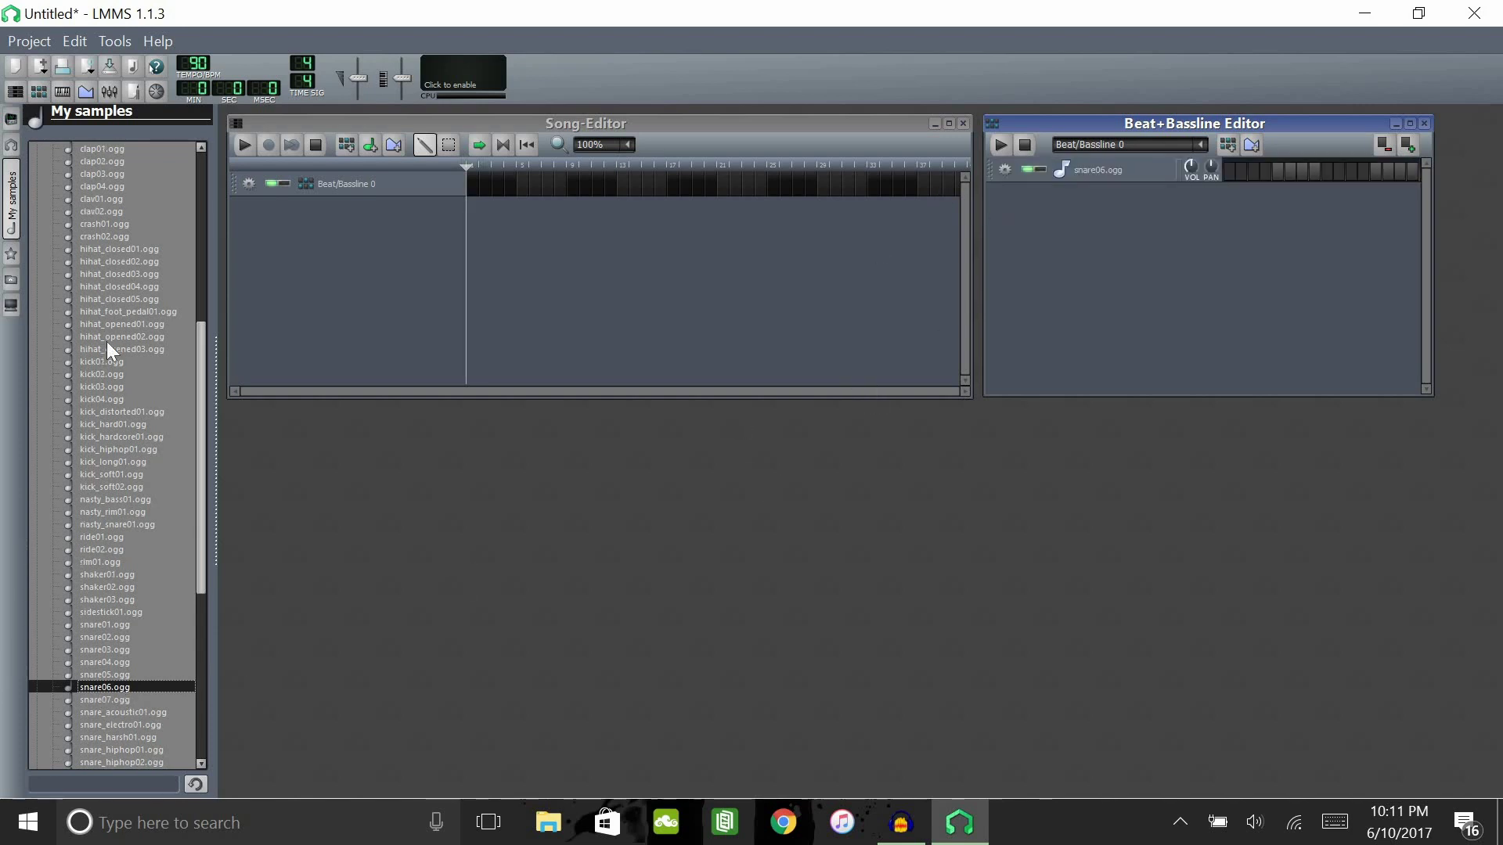
pyautogui.moveTo(174, 311); pyautogui.dragTo(1072, 253)
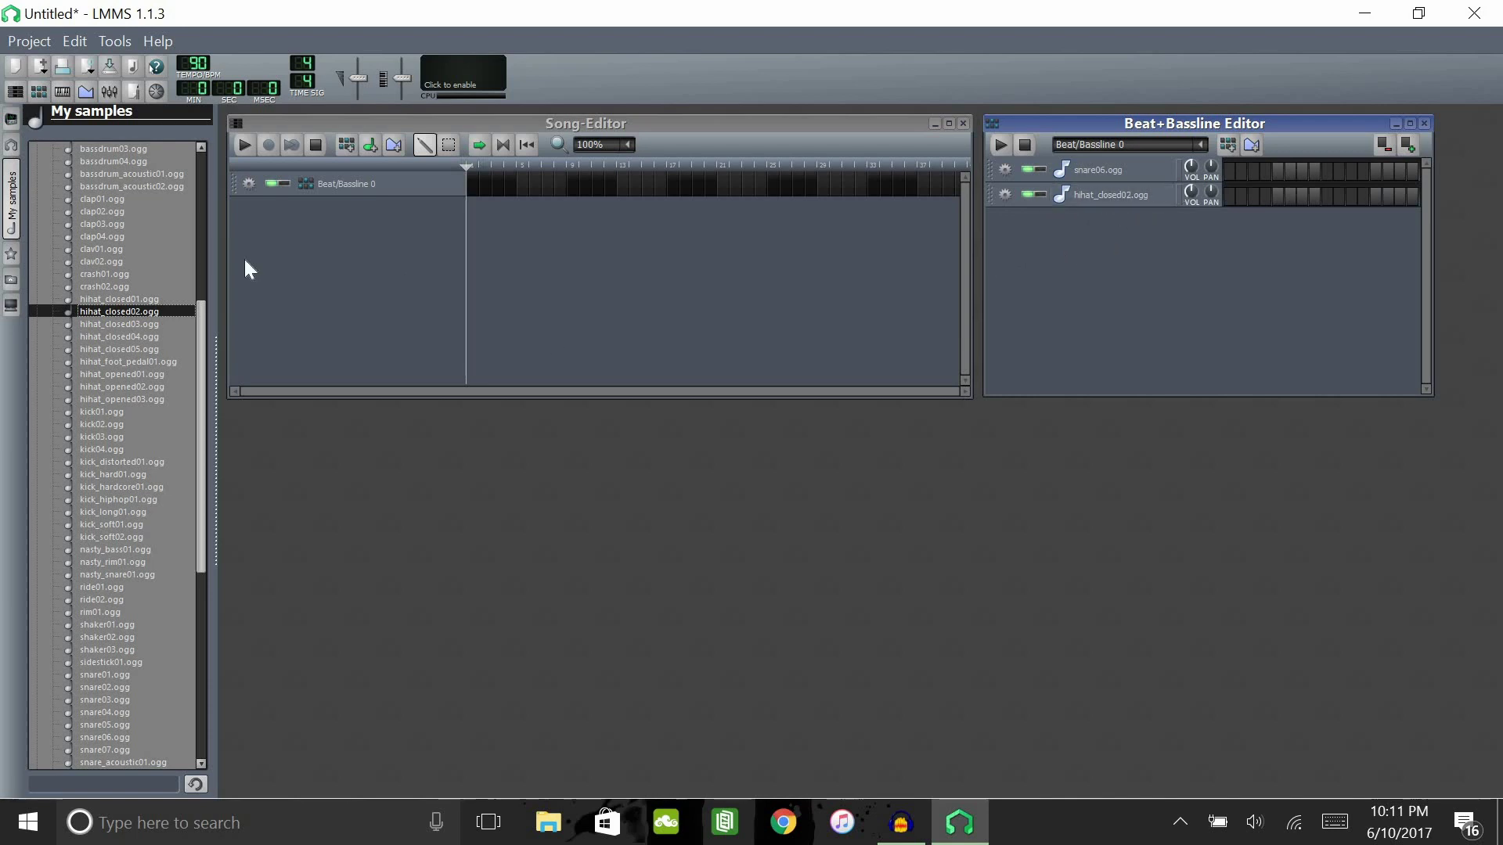
pyautogui.scroll(3, 117, 470)
pyautogui.click(133, 589)
pyautogui.moveTo(133, 589); pyautogui.dragTo(1027, 266)
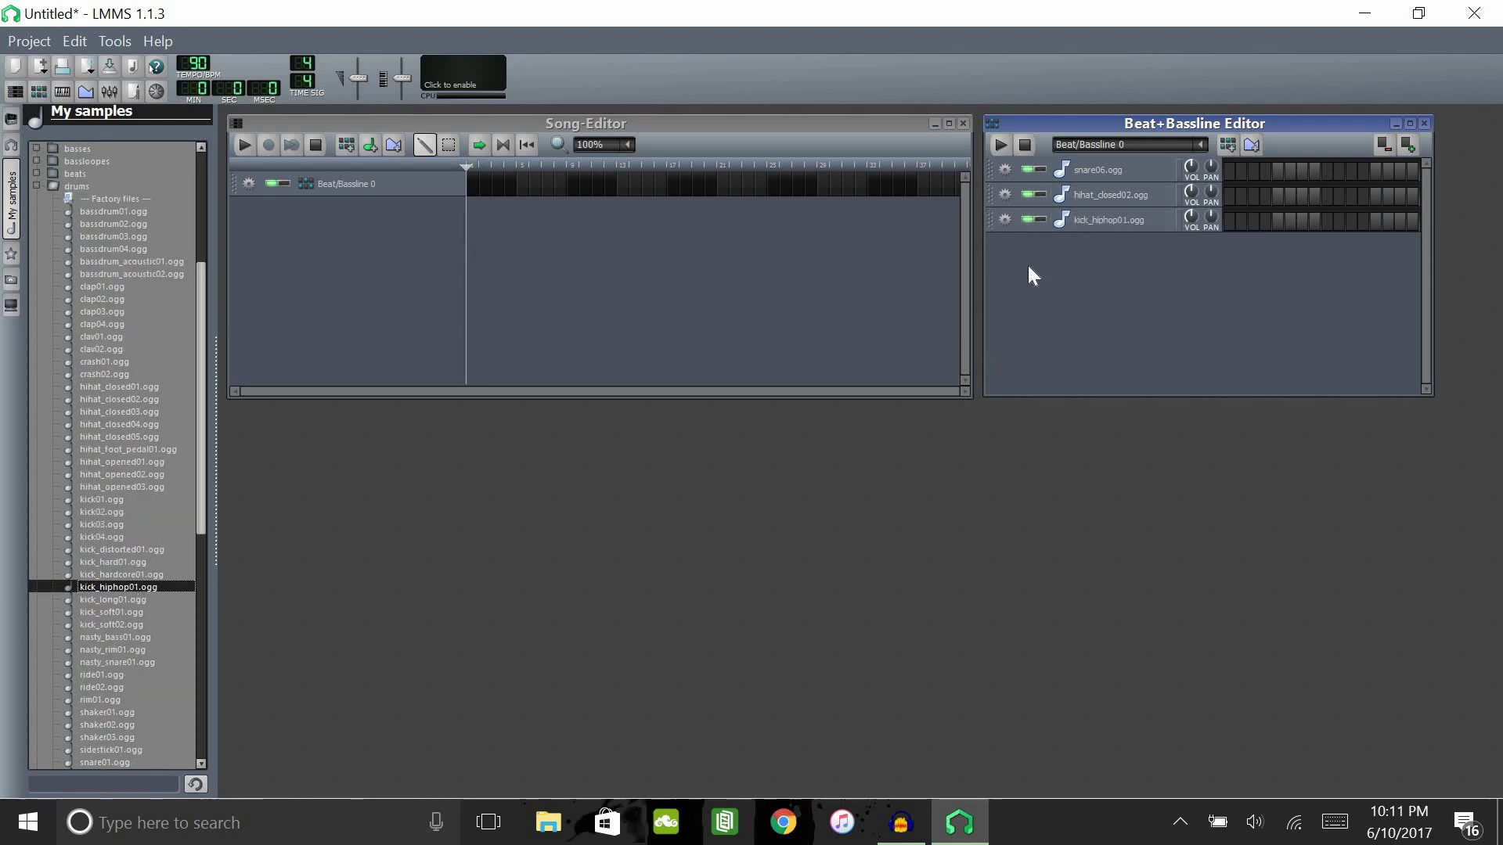
# Preview the shaker samples and add shaker03.ogg as a track in the Beat+Bassline Editor.
pyautogui.scroll(-4, 125, 622)
pyautogui.scroll(-3, 125, 630)
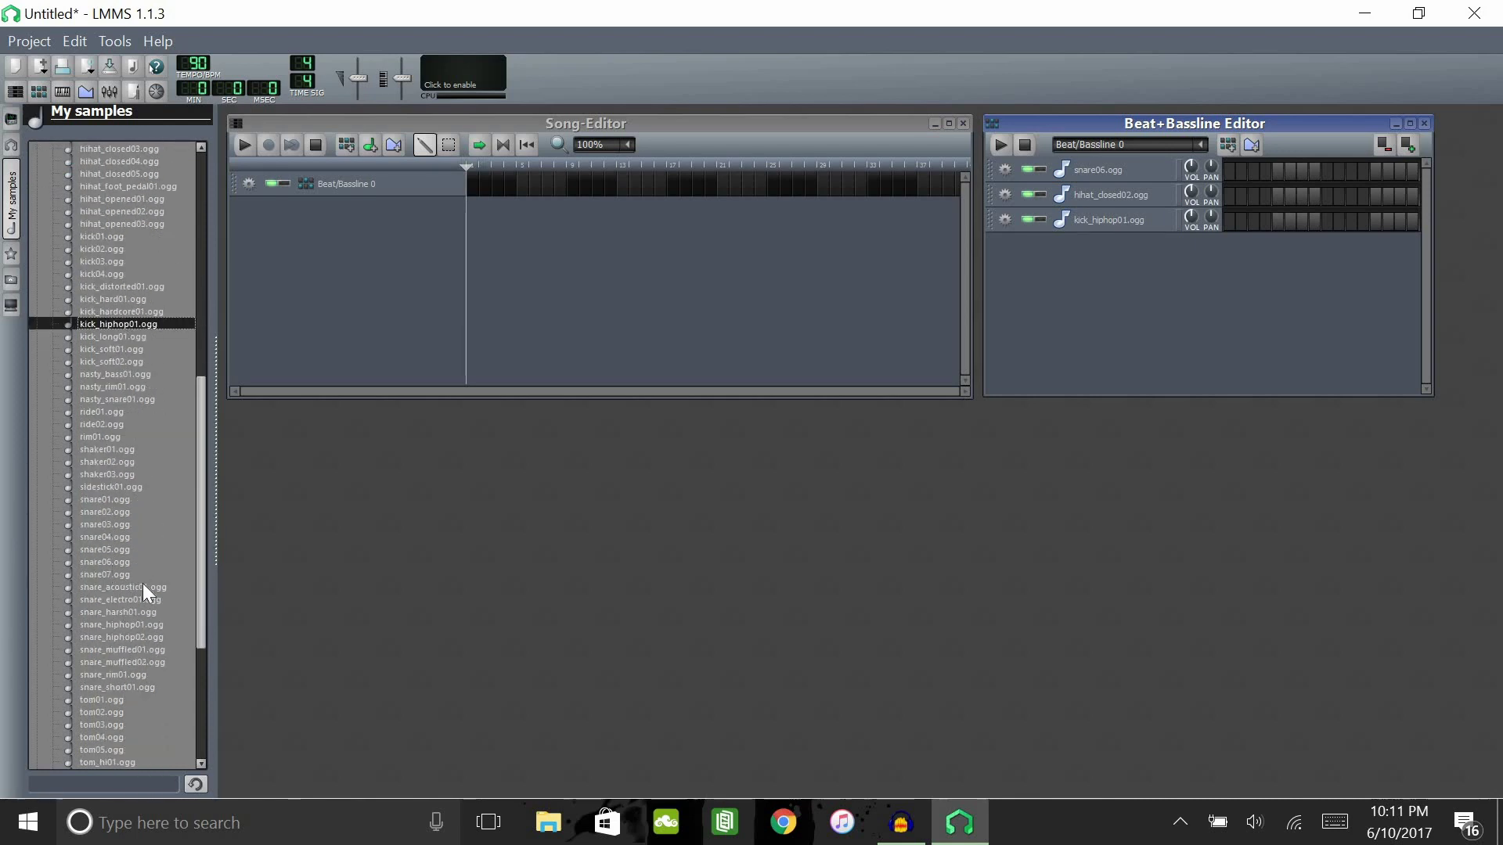
pyautogui.scroll(-2, 142, 584)
pyautogui.scroll(1, 143, 584)
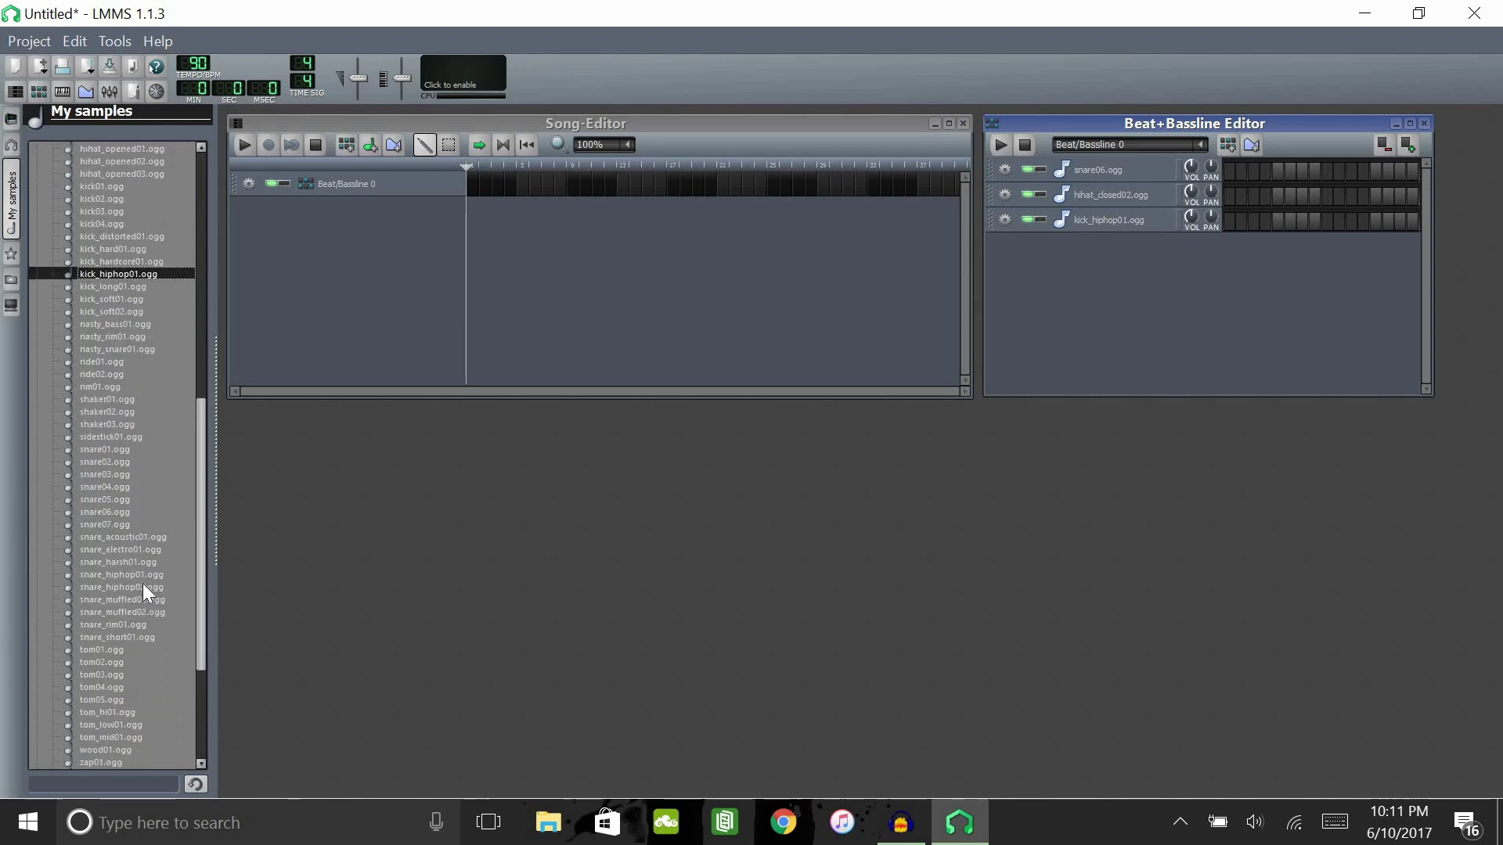
pyautogui.click(121, 415)
pyautogui.click(102, 400)
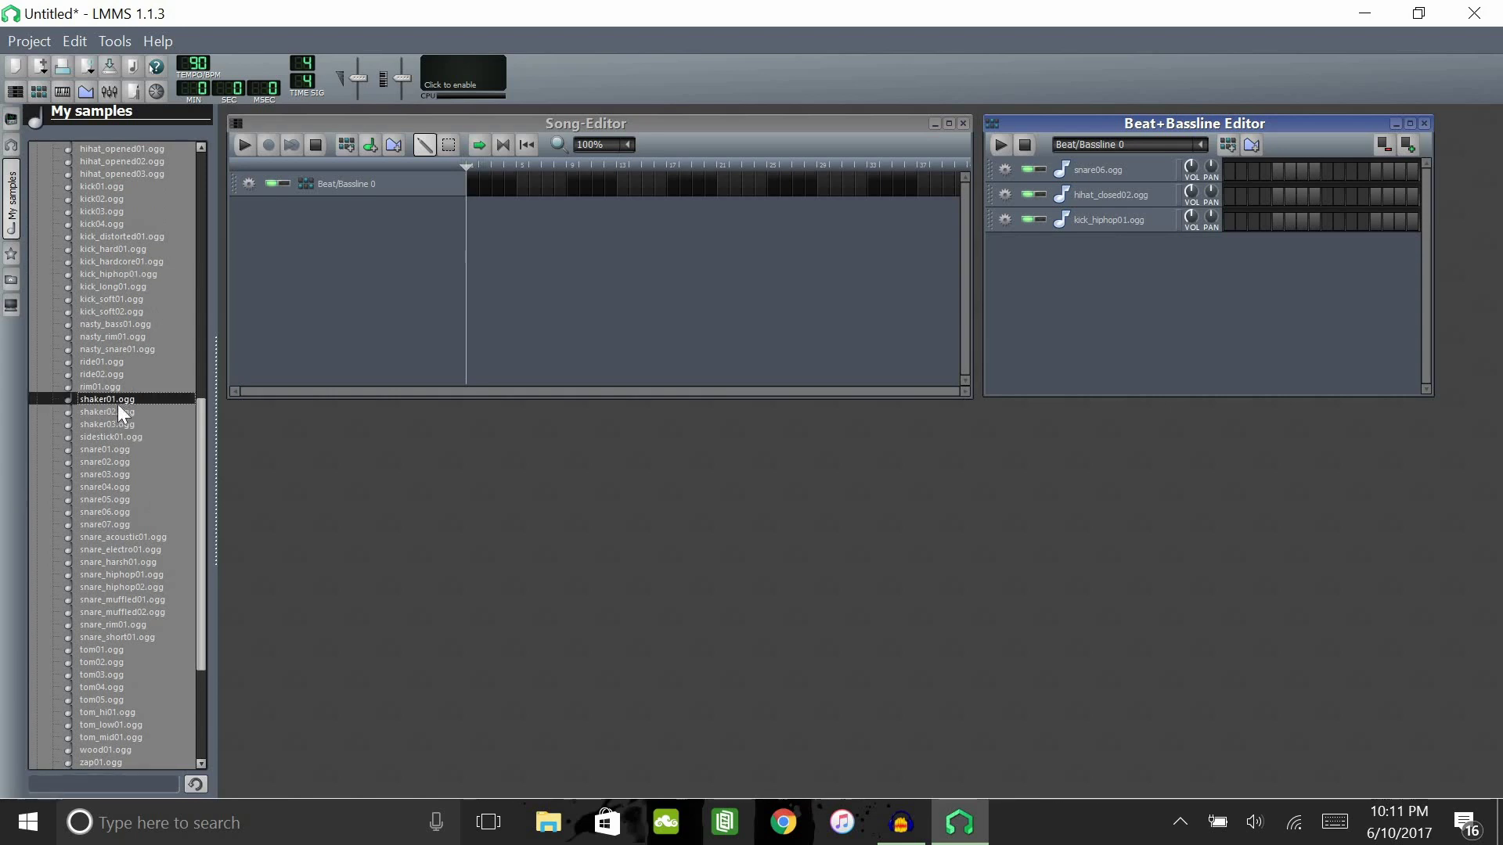
pyautogui.click(115, 425)
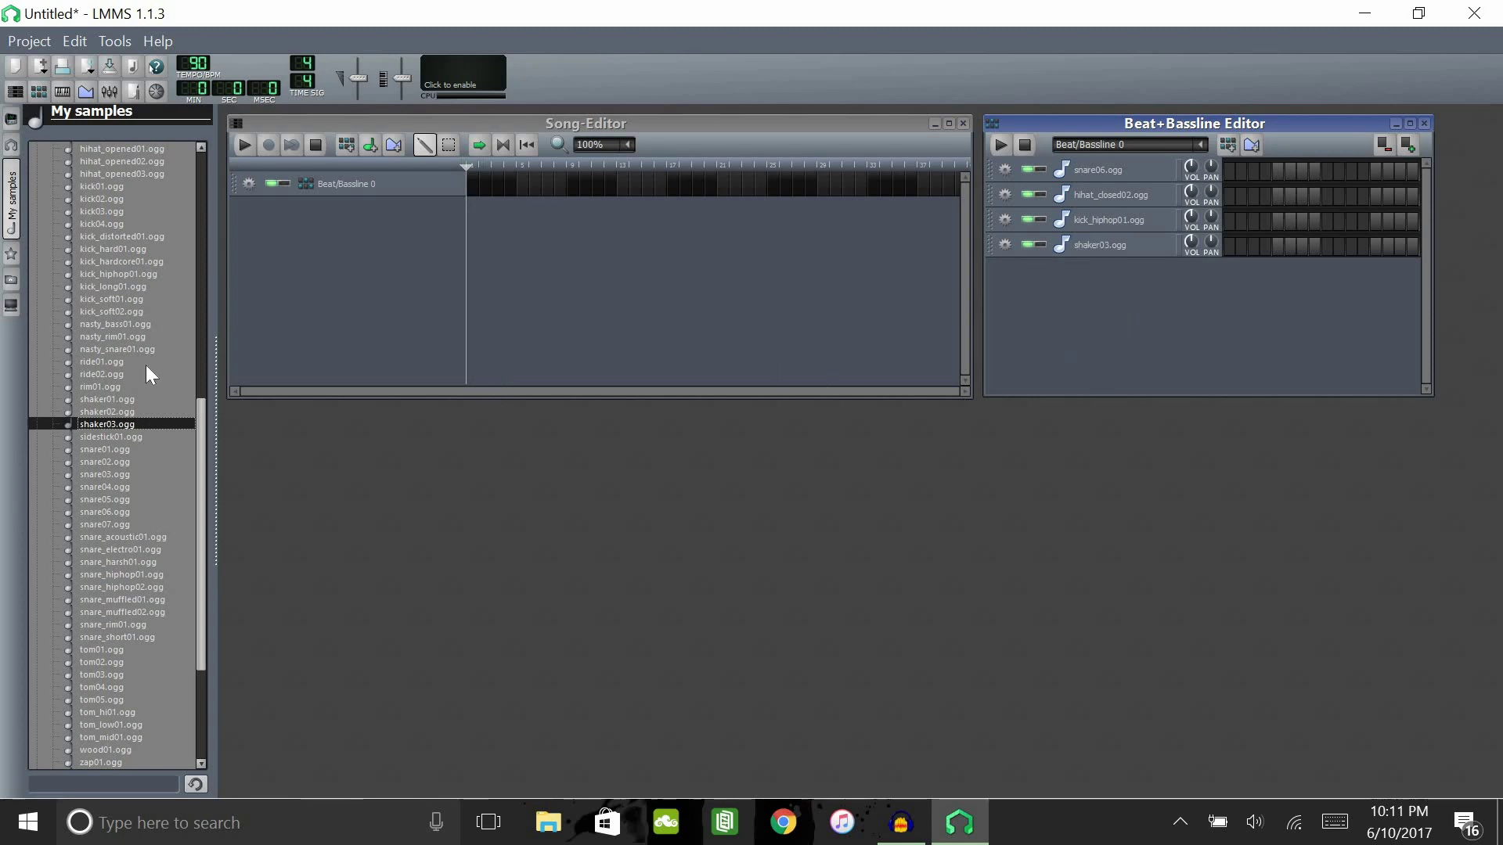
# Preview the opened hi-hat samples and add hihat_opened02.ogg as a track in the Beat+Bassline Editor.
pyautogui.scroll(1, 145, 365)
pyautogui.scroll(4, 146, 365)
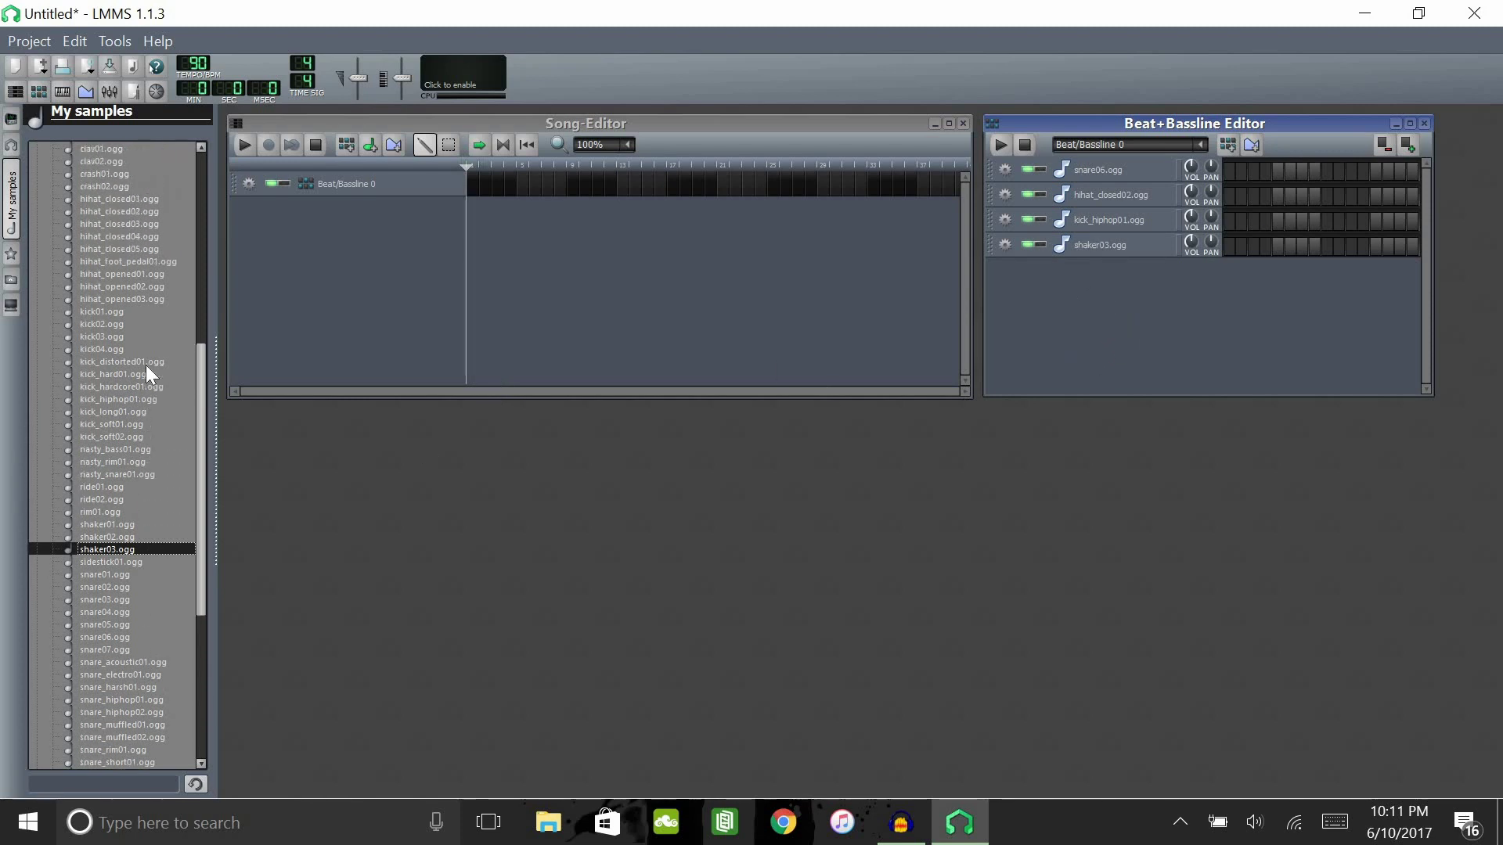
pyautogui.click(113, 291)
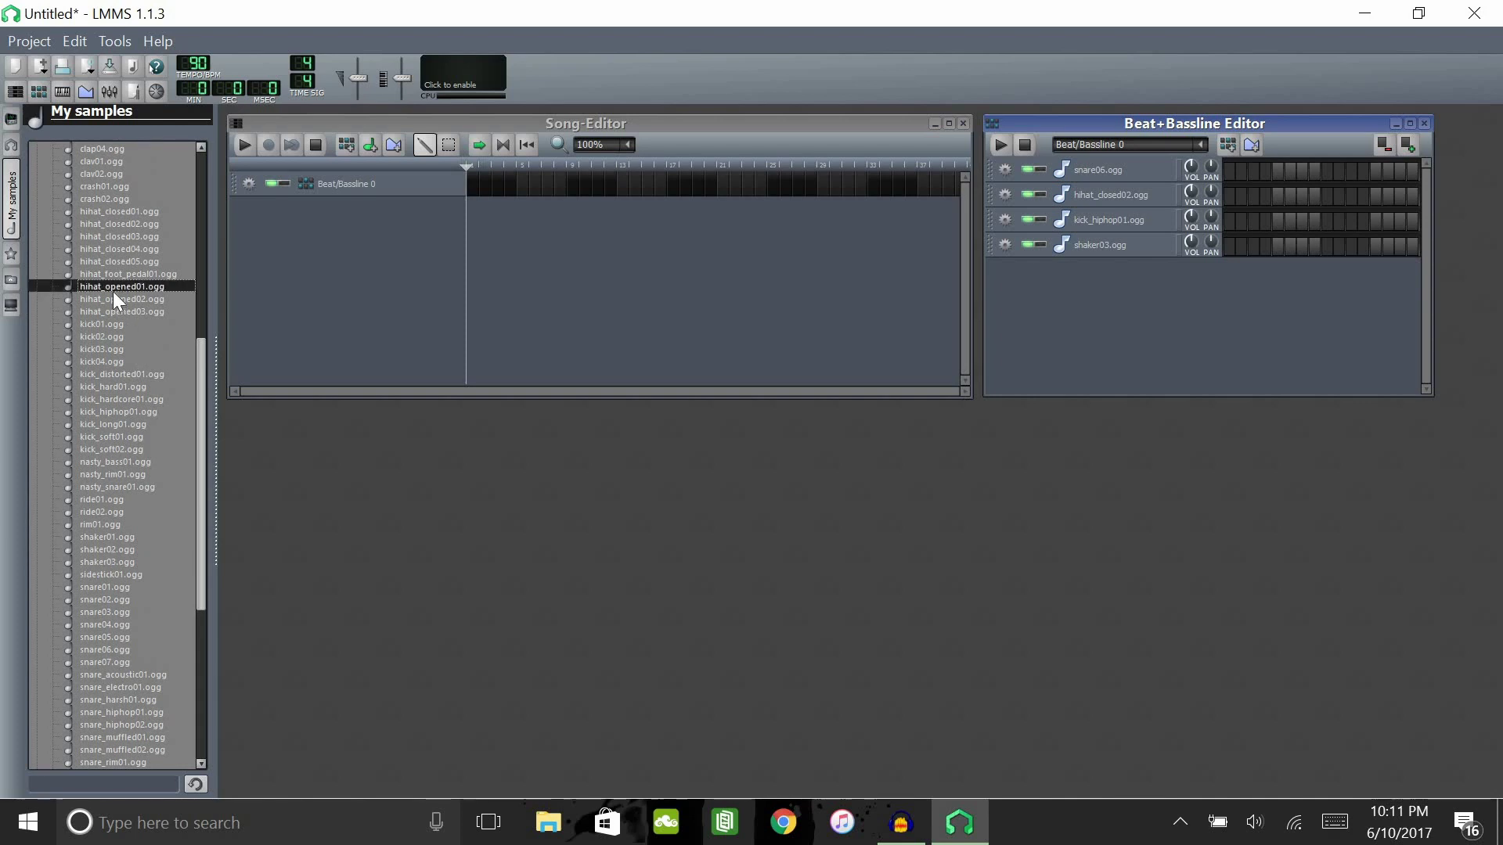
pyautogui.click(124, 309)
pyautogui.click(111, 299)
pyautogui.moveTo(111, 299); pyautogui.dragTo(1039, 302)
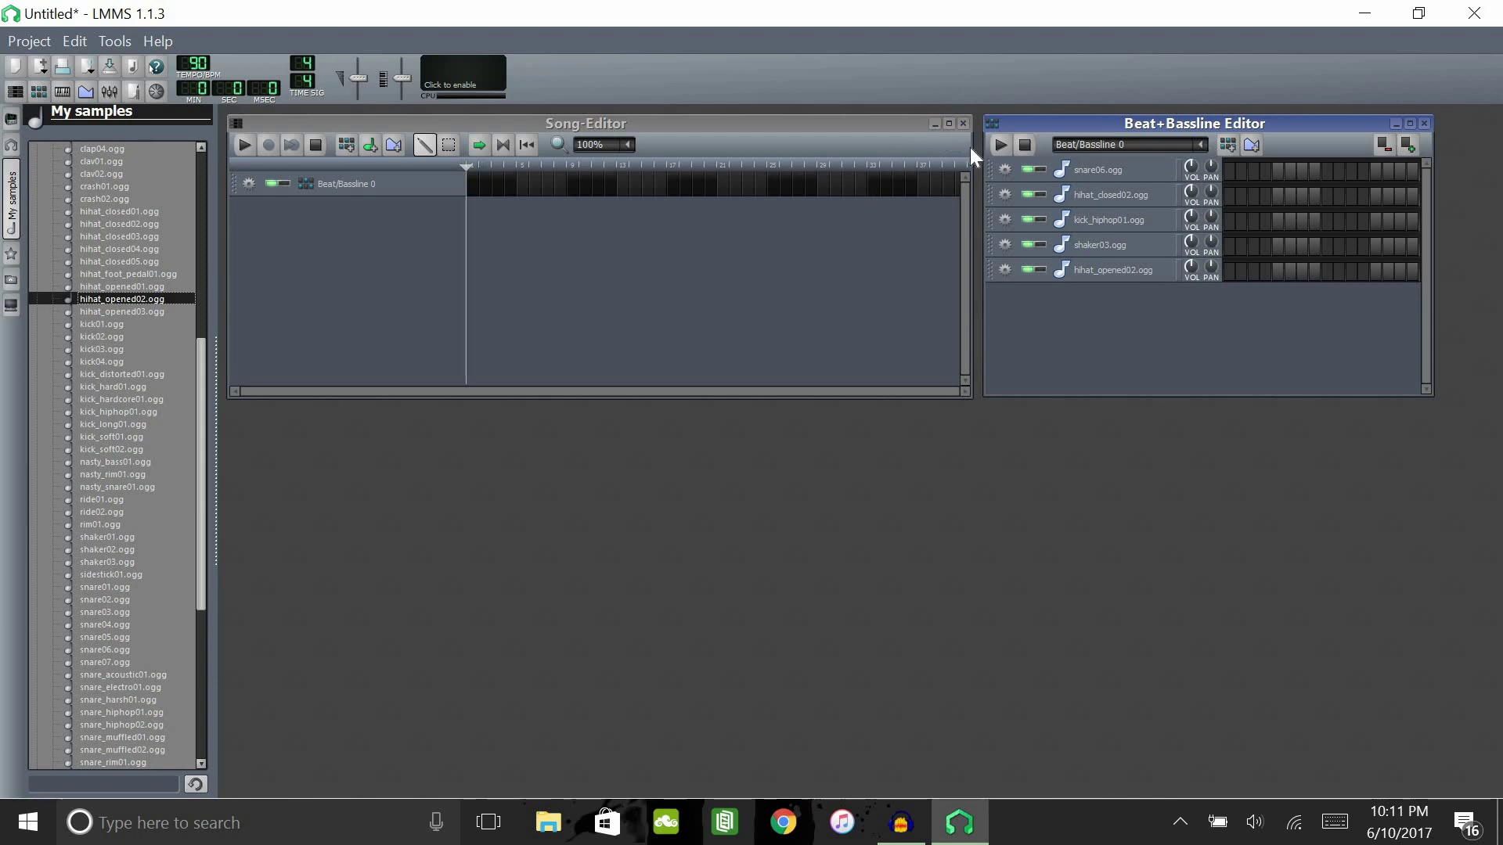
# Narrow the Song-Editor and maximize the Beat+Bassline Editor so its step grid fills the workspace.
pyautogui.moveTo(971, 149); pyautogui.dragTo(636, 156)
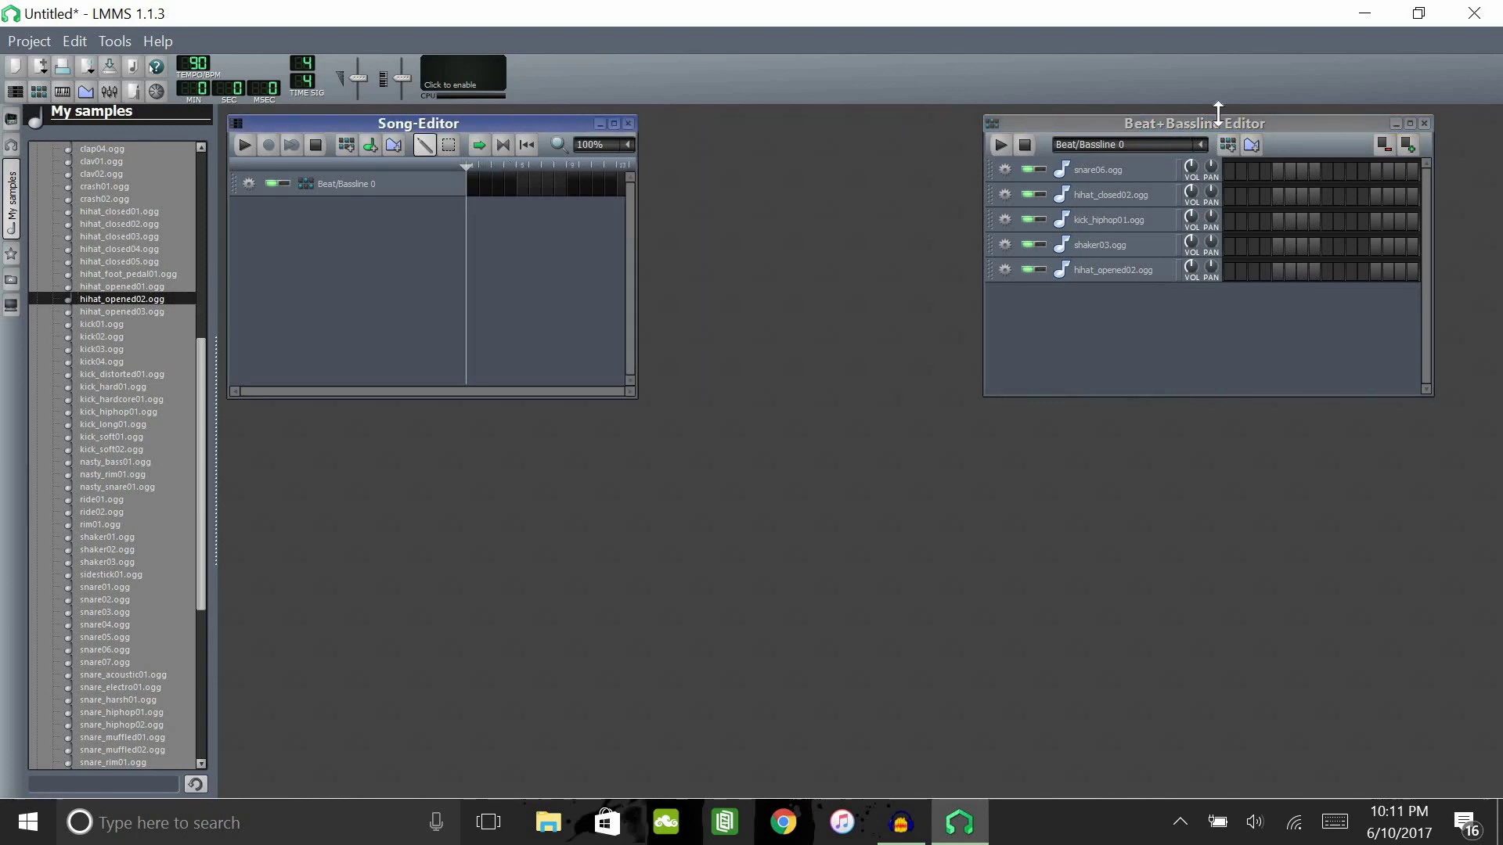
pyautogui.moveTo(1182, 120); pyautogui.dragTo(1088, 202)
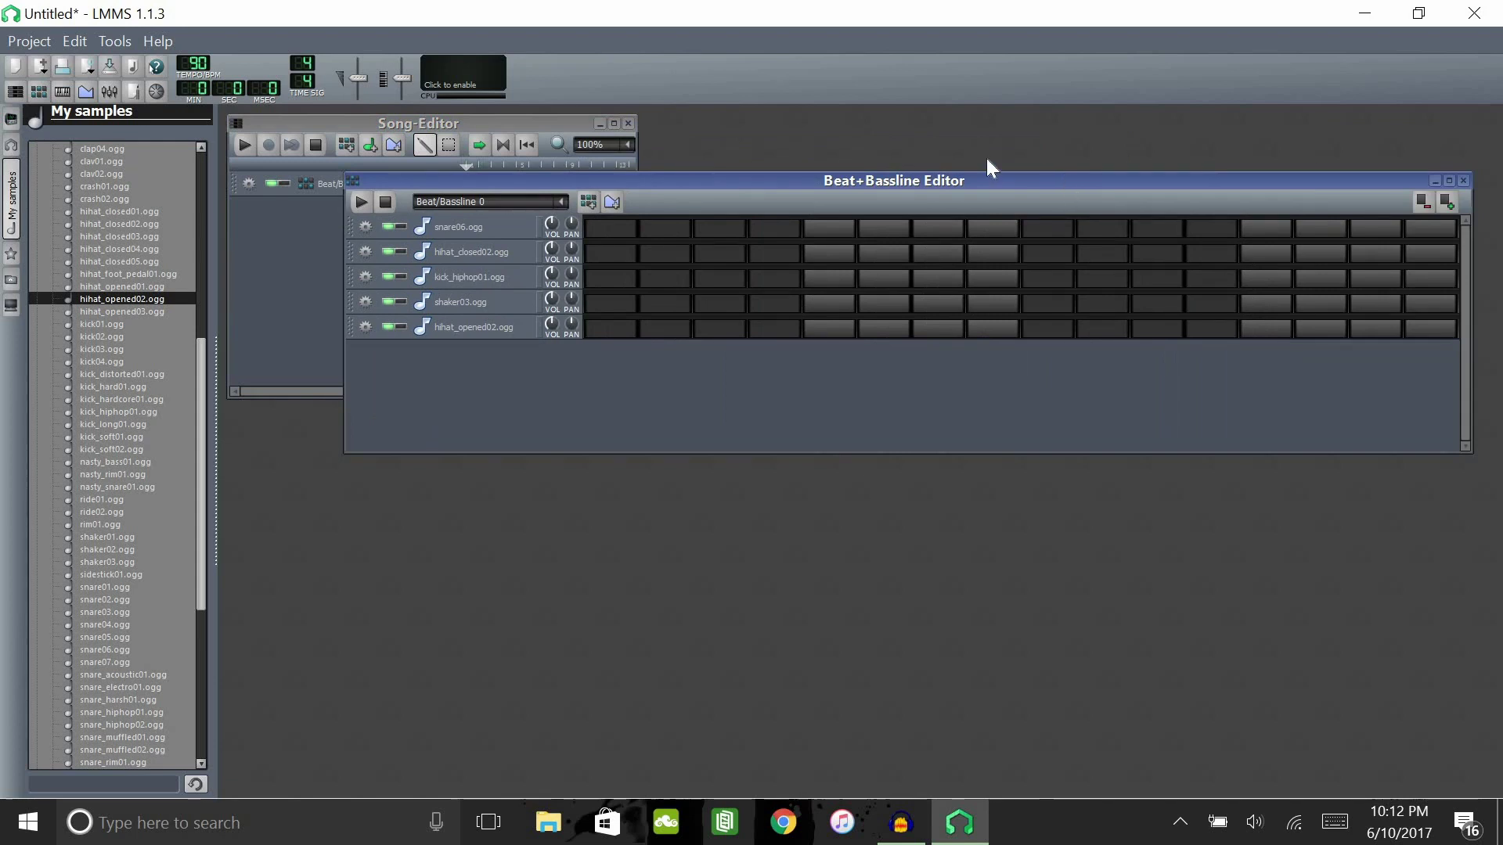
pyautogui.moveTo(989, 178); pyautogui.dragTo(955, 121)
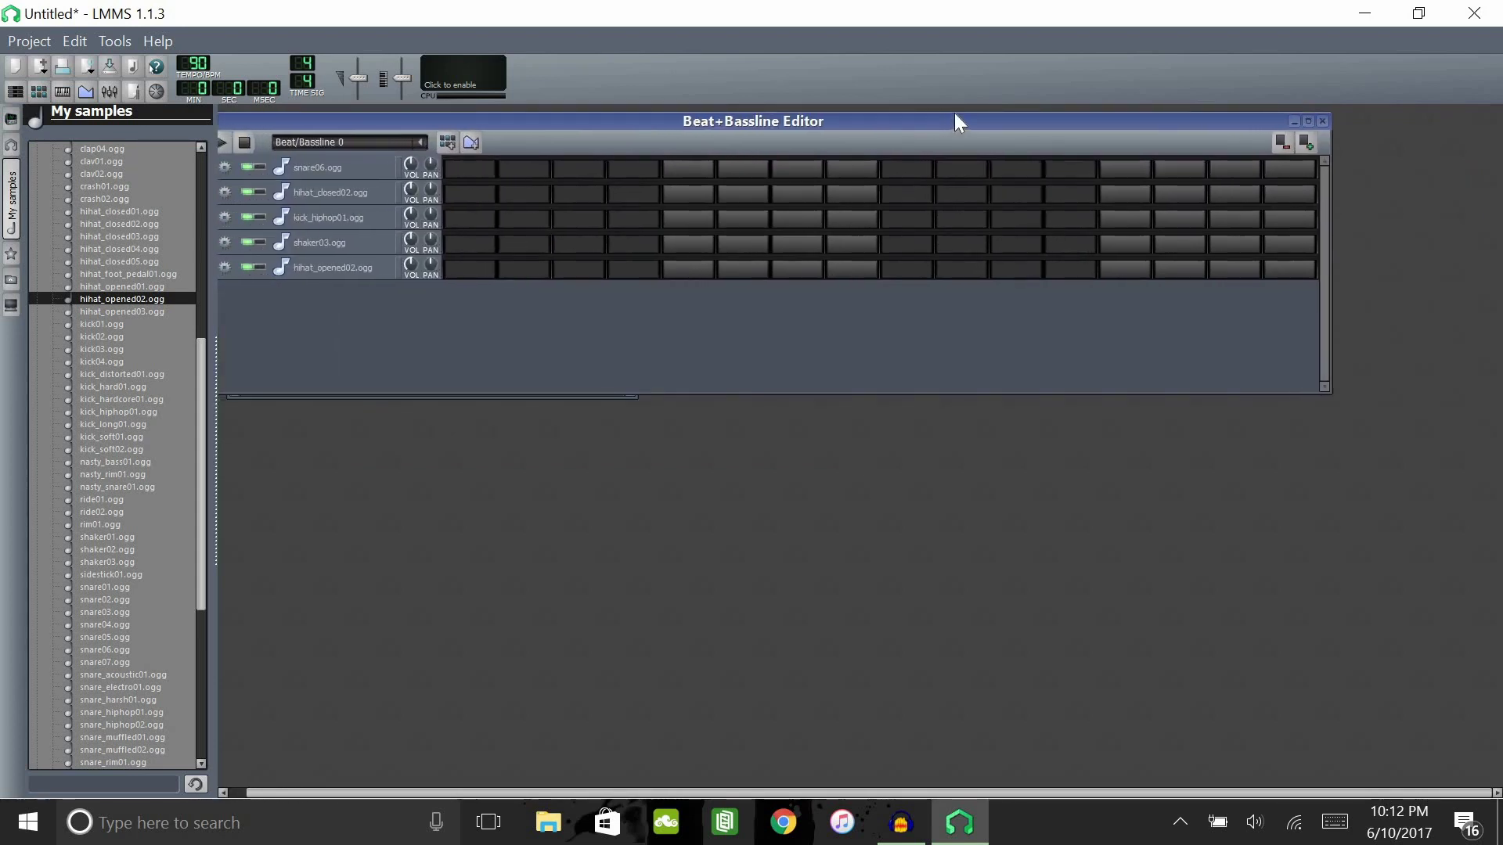
pyautogui.click(1348, 114)
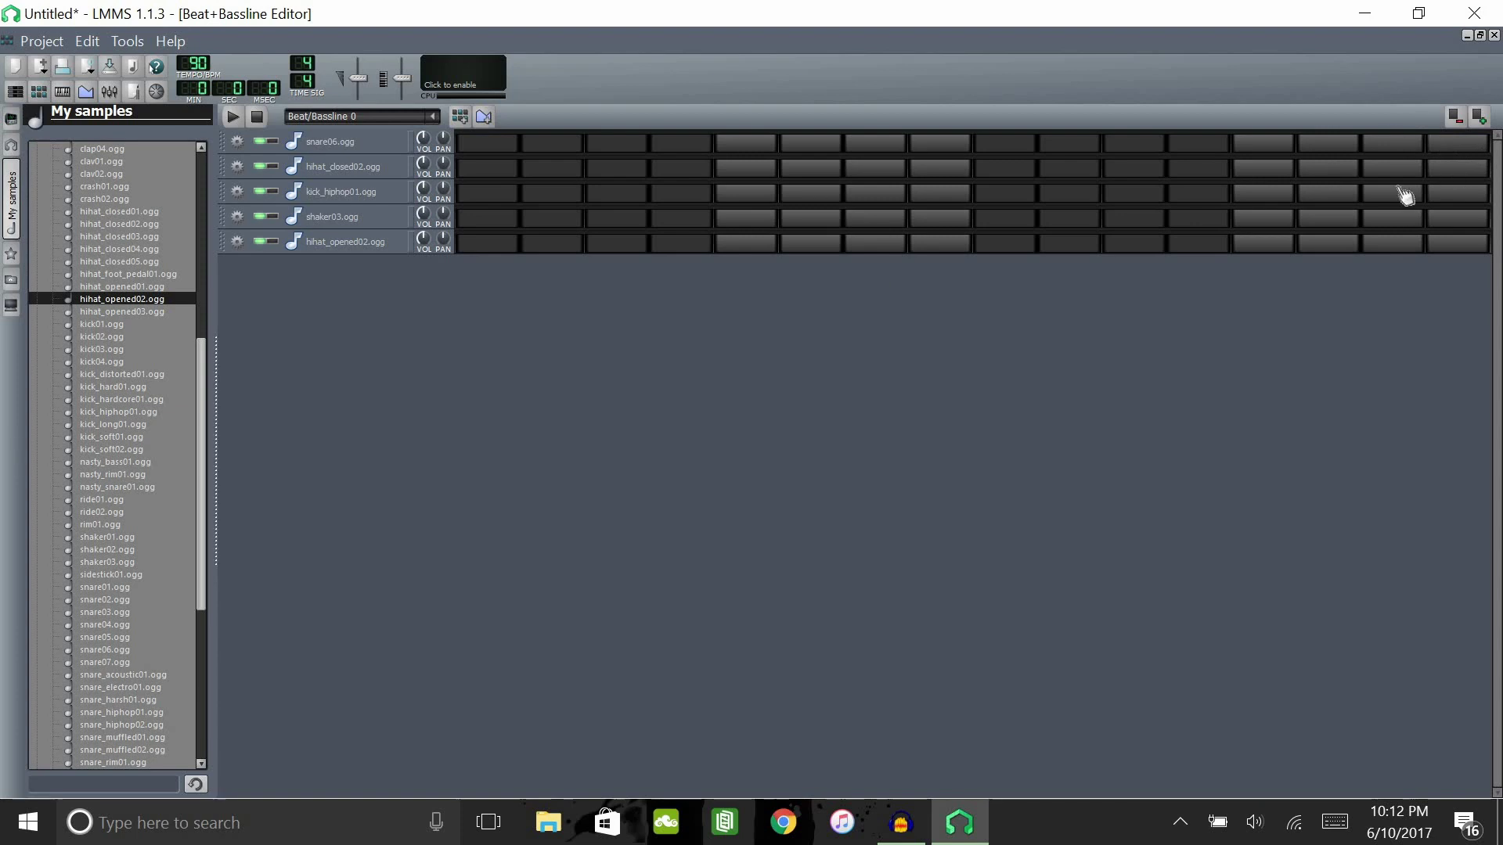
# Extend the beat pattern to 64 steps.
pyautogui.click(1482, 119)
pyautogui.click(1482, 119)
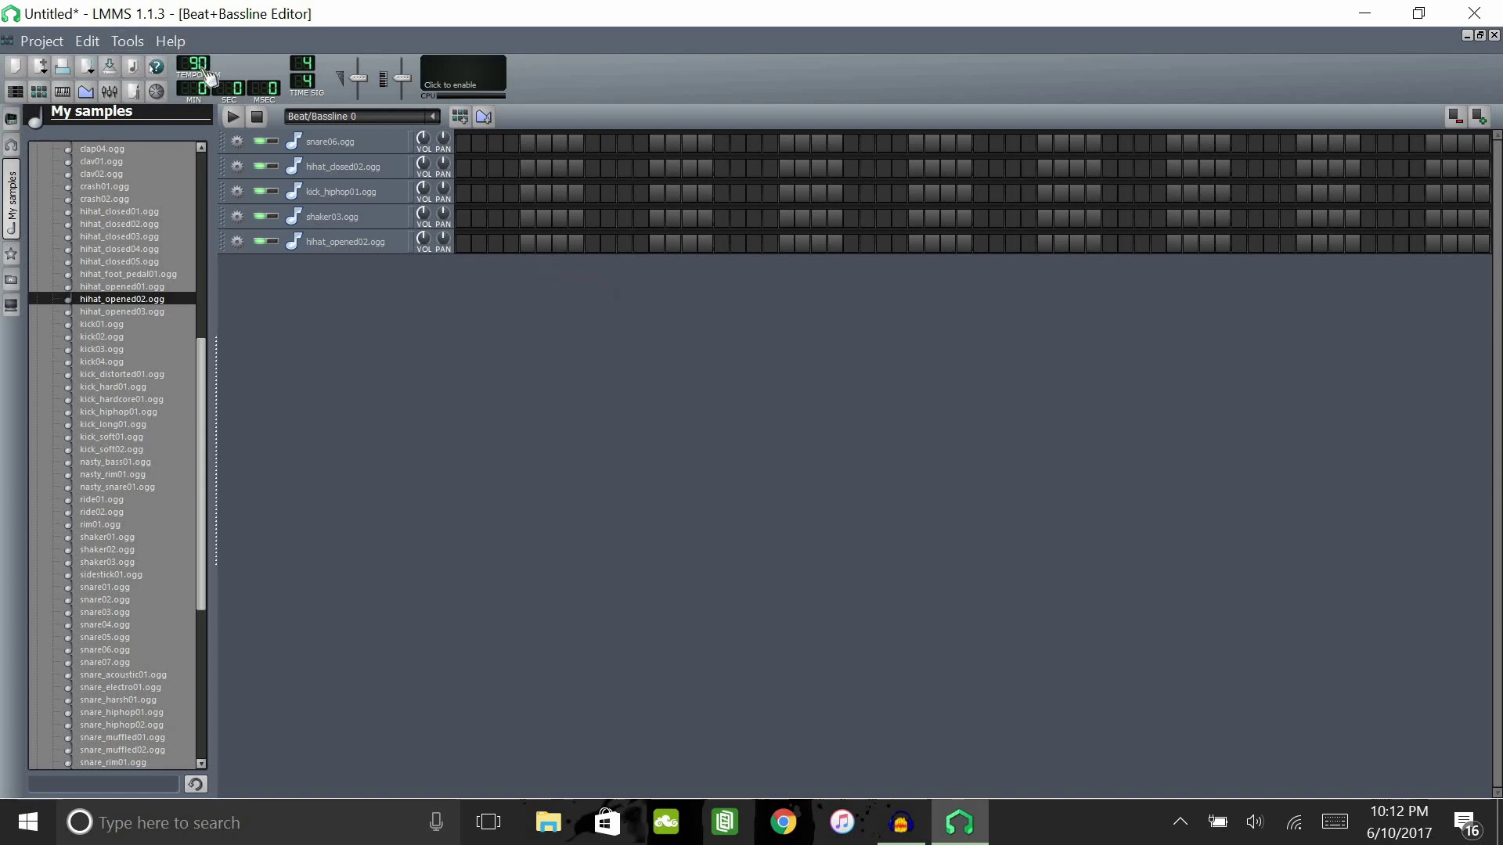
# Adjust the song tempo to 90 BPM.
pyautogui.moveTo(195, 63)
pyautogui.mouseDown()
pyautogui.moveTo(195, 31)
pyautogui.moveTo(206, 74)
pyautogui.mouseUp()
pyautogui.moveTo(197, 69)
pyautogui.mouseDown()
pyautogui.moveTo(197, 105)
pyautogui.moveTo(191, 64)
pyautogui.mouseUp()
pyautogui.doubleClick(190, 64)
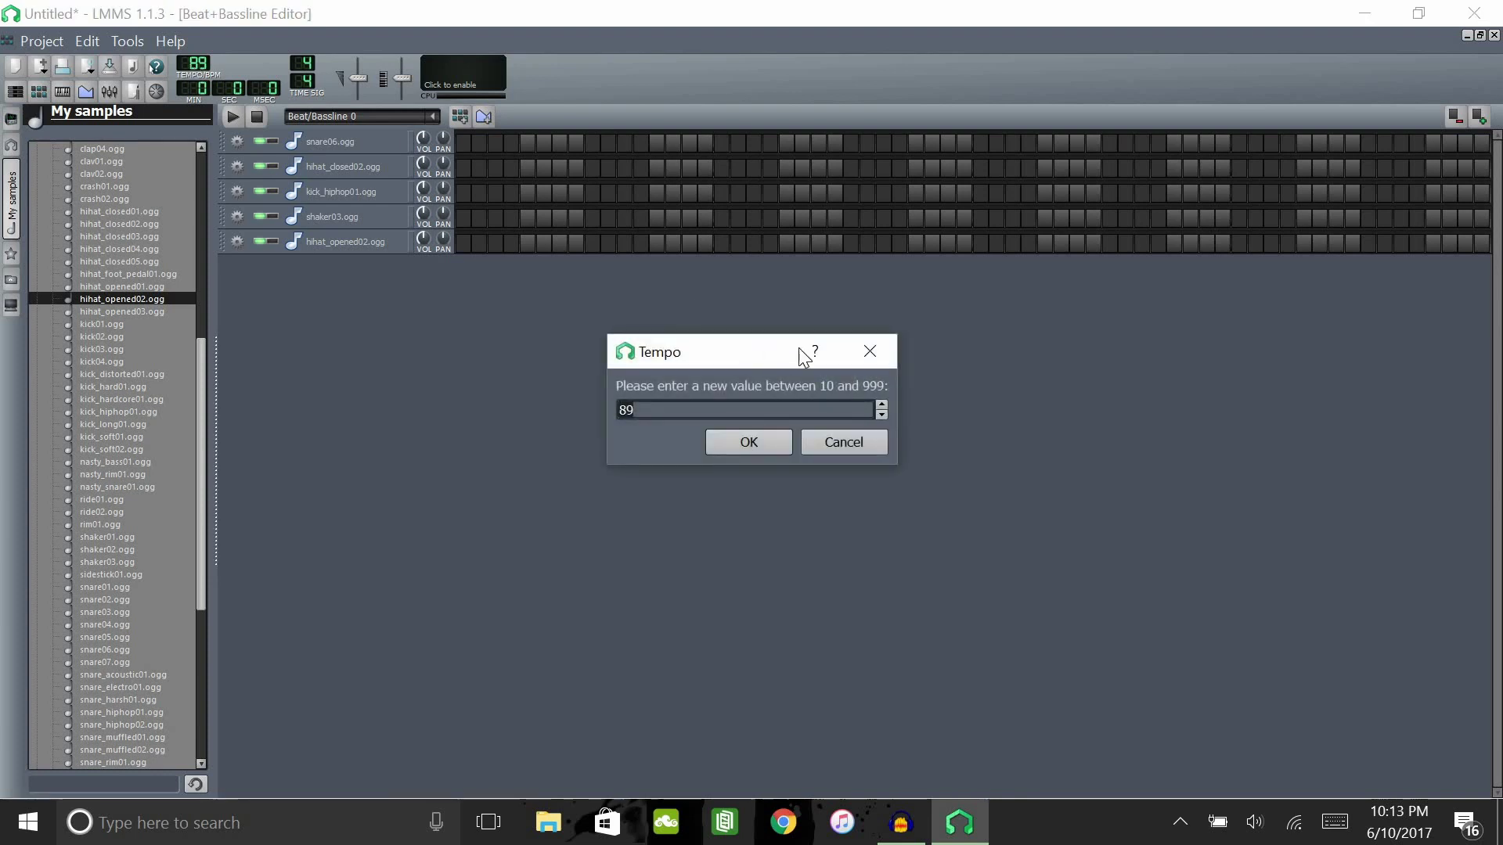
pyautogui.click(881, 354)
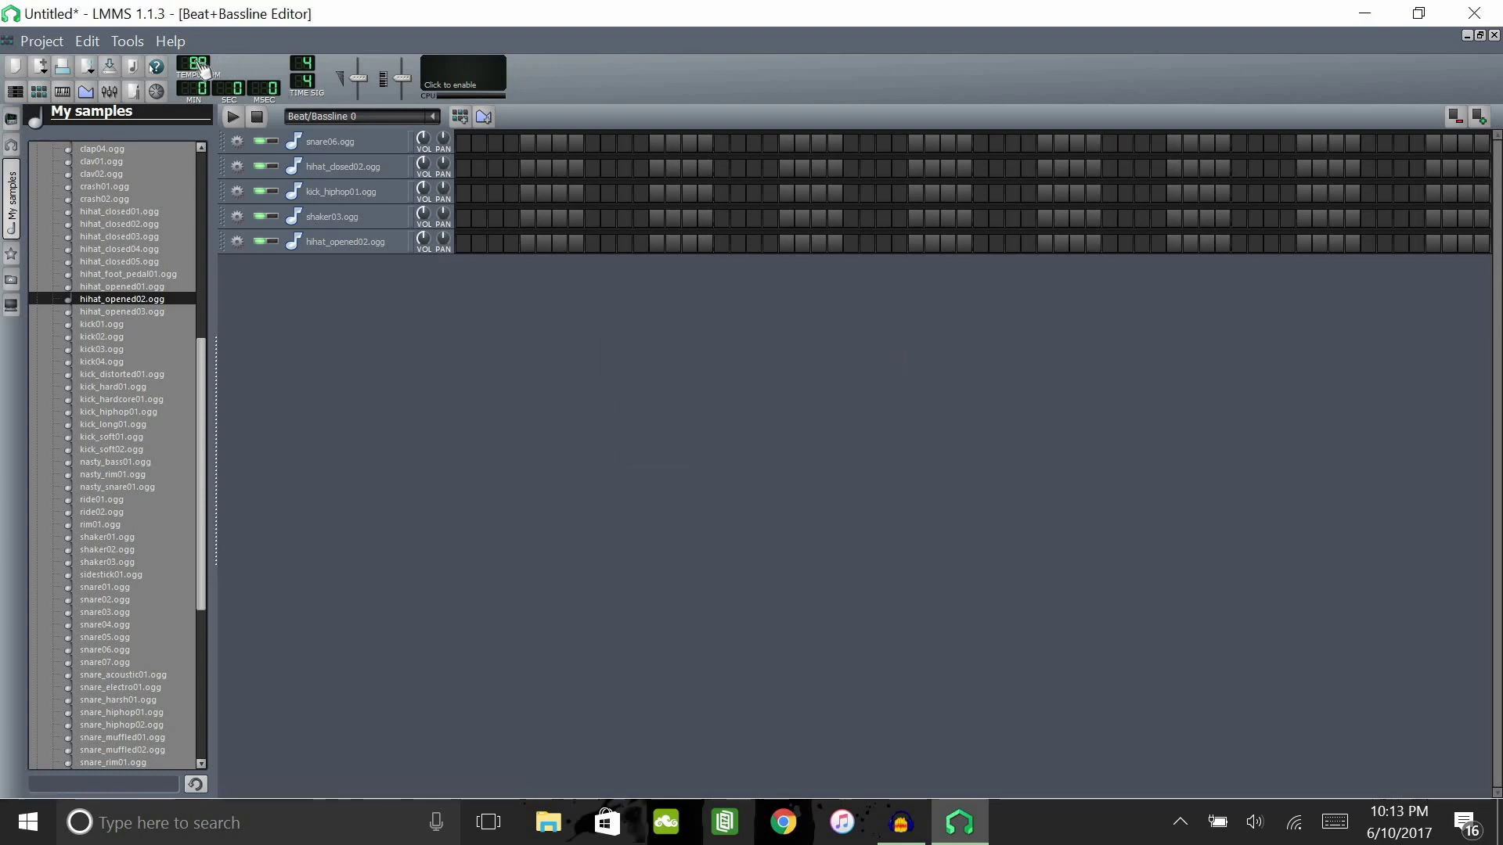
pyautogui.moveTo(197, 65); pyautogui.dragTo(197, 66)
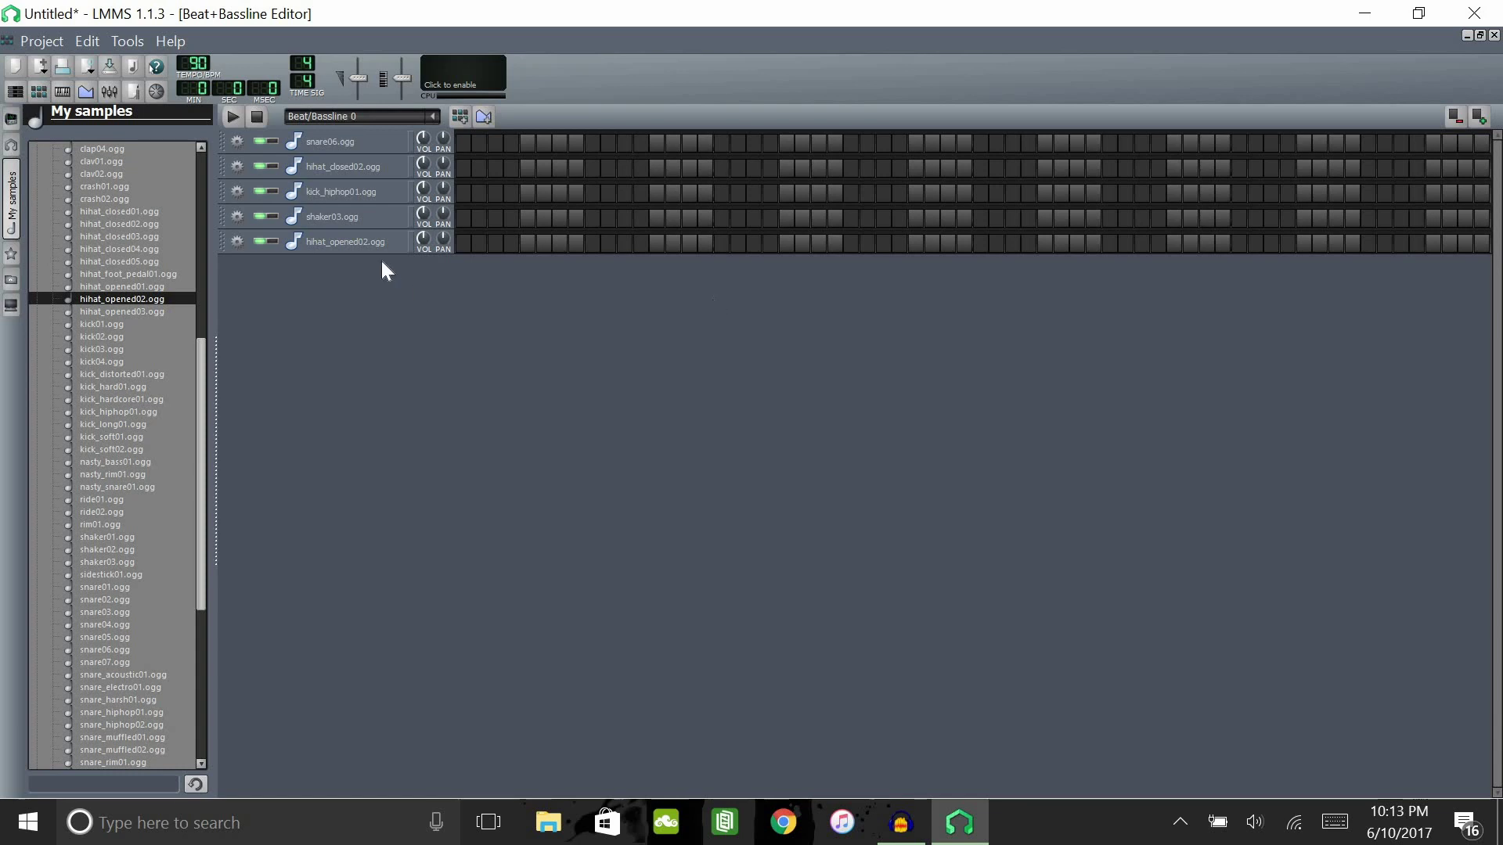
# Place snare06.ogg hits on every eighth step from step 5 to step 61 and play back the pattern.
pyautogui.click(528, 144)
pyautogui.click(656, 144)
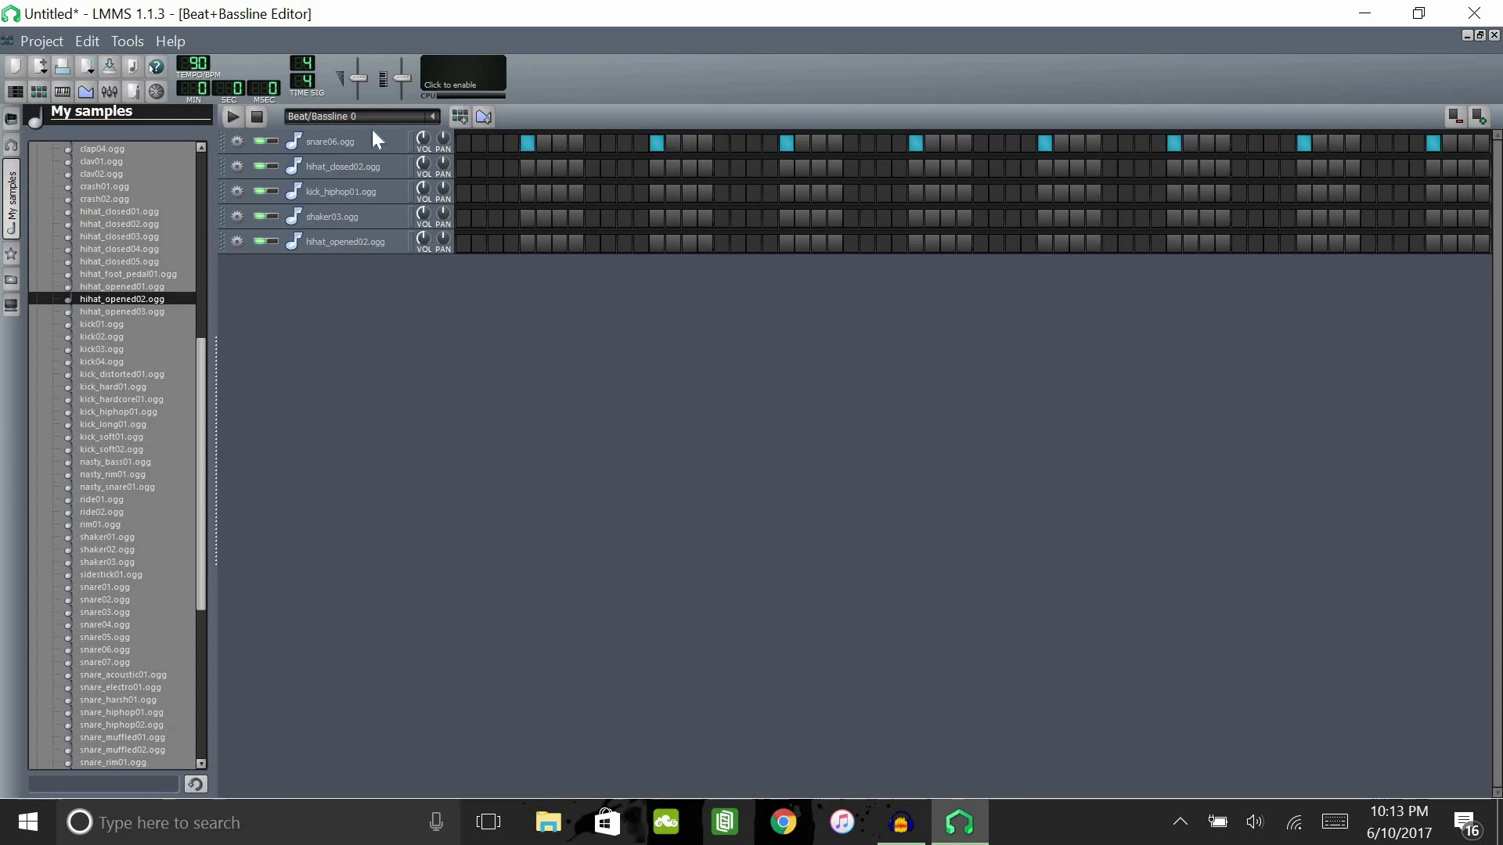
pyautogui.click(233, 117)
pyautogui.scroll(-5, 200, 66)
pyautogui.scroll(-11, 200, 66)
pyautogui.click(233, 116)
pyautogui.click(235, 116)
pyautogui.moveTo(190, 54); pyautogui.dragTo(190, 40)
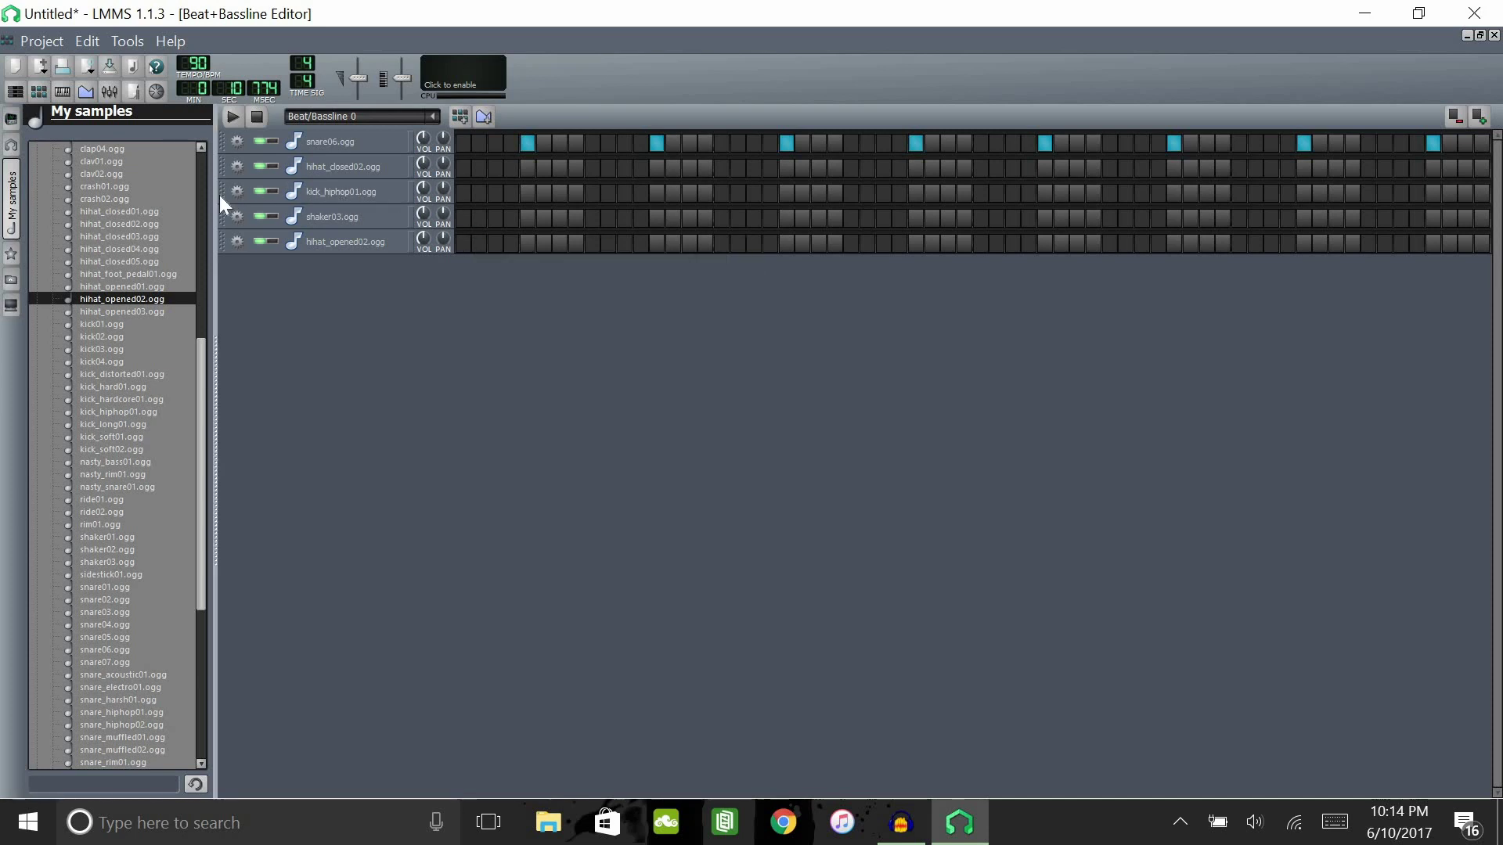
# Move the kick_hiphop01.ogg track directly below the snare track and try kick hits on steps 1 and 11.
pyautogui.moveTo(219, 195); pyautogui.dragTo(220, 166)
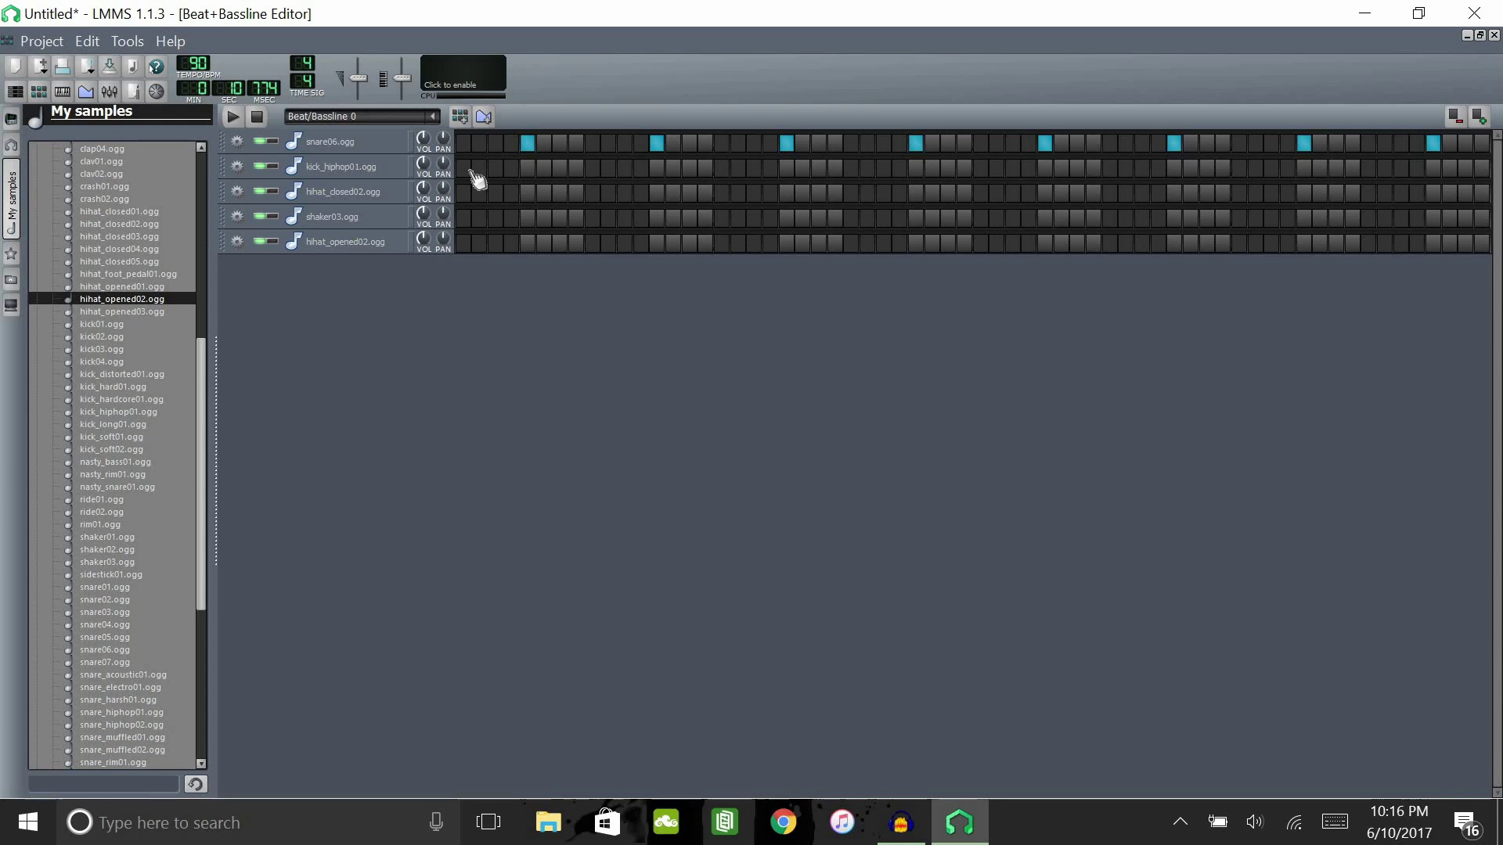
pyautogui.click(625, 169)
pyautogui.click(707, 168)
pyautogui.click(464, 169)
pyautogui.click(625, 168)
pyautogui.click(235, 117)
pyautogui.click(236, 119)
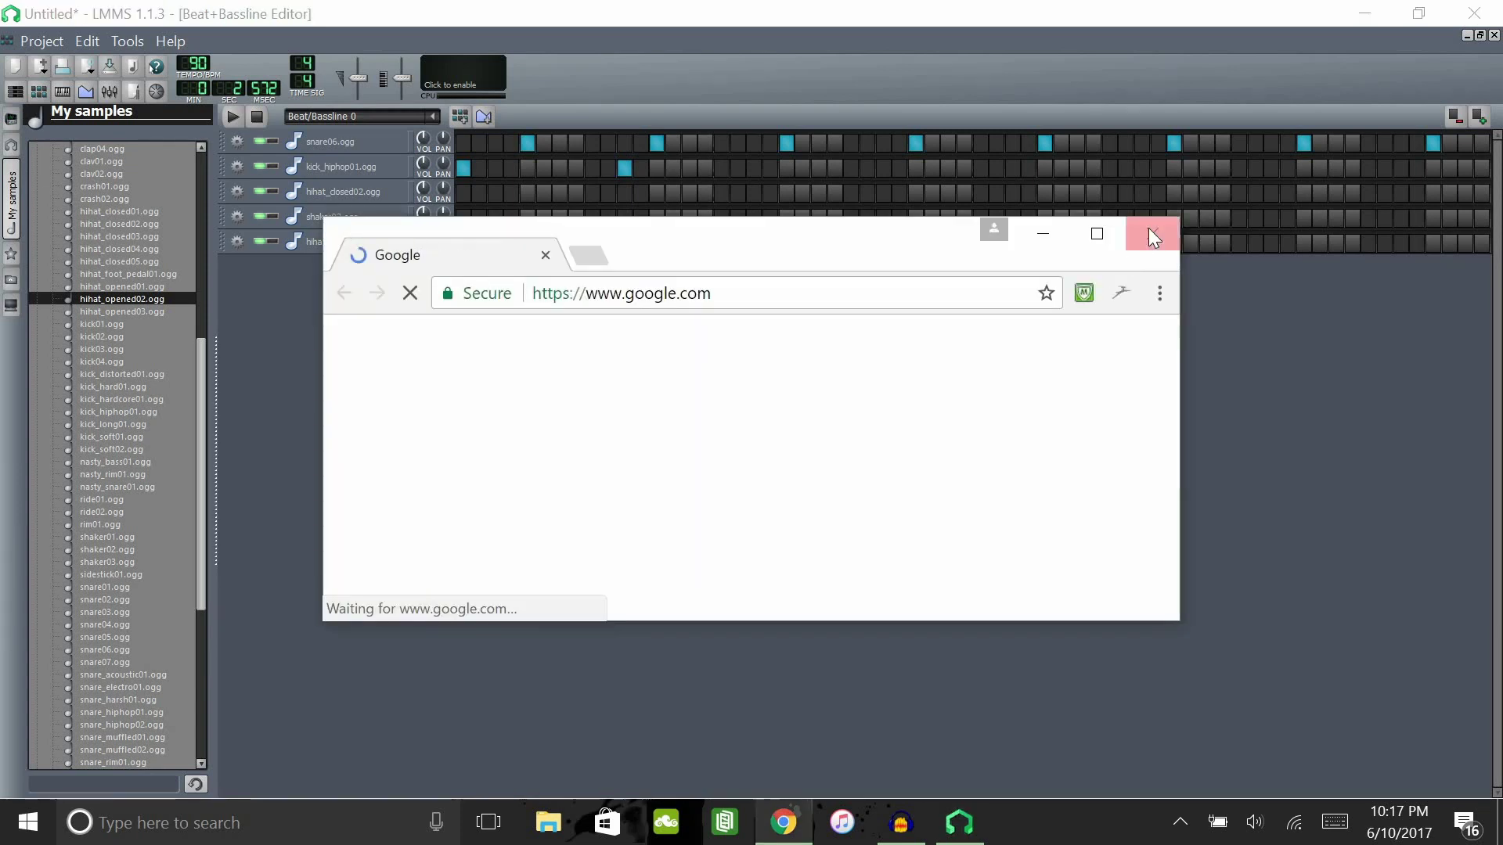
pyautogui.click(1148, 231)
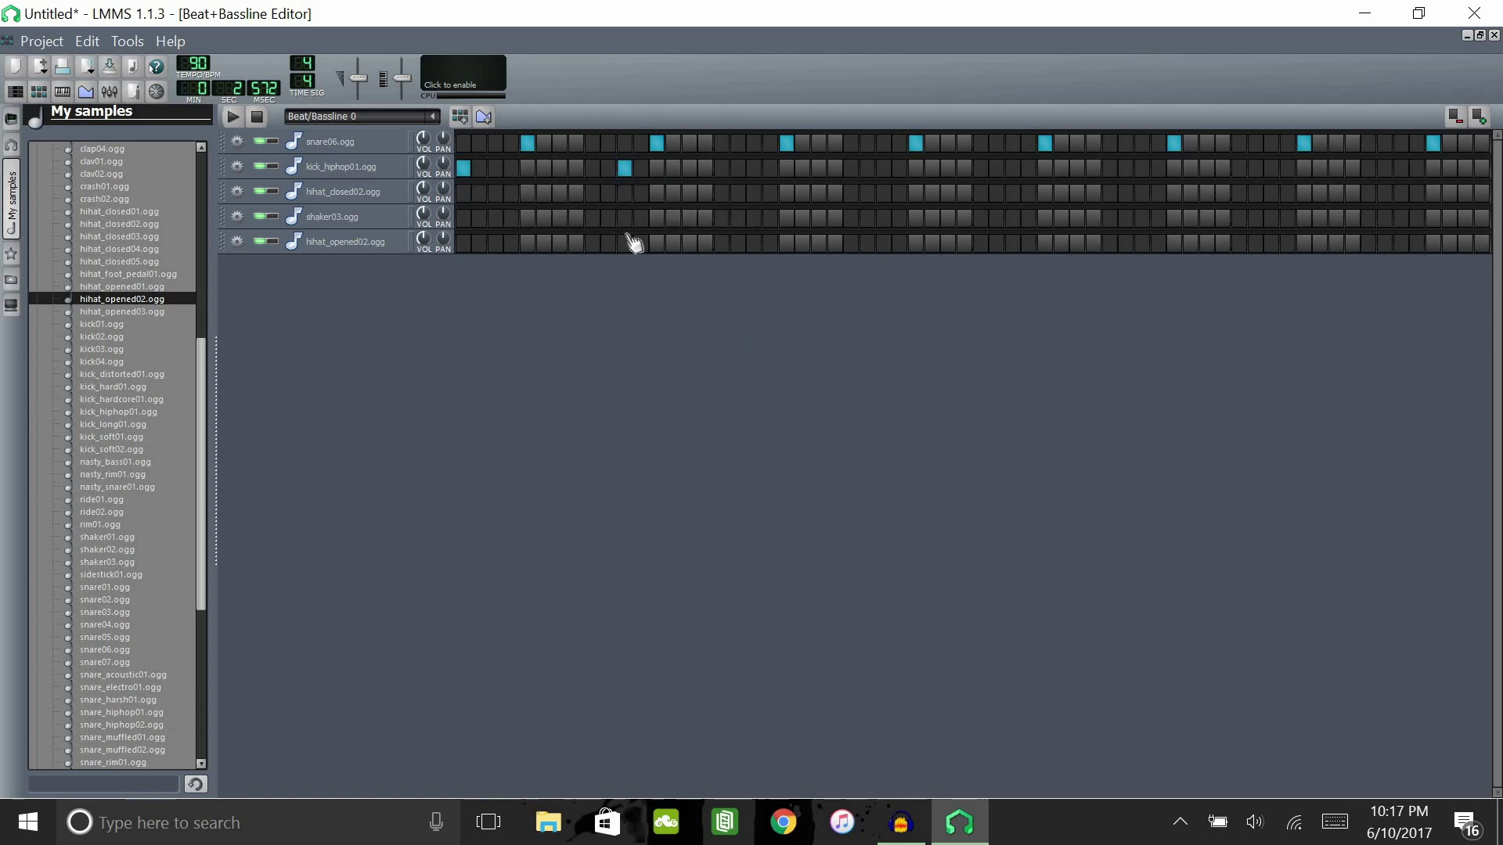
# Rework the opening kick_hiphop01.ogg pattern with hits on steps 4, 7, 8, 11, 14 and 16.
pyautogui.click(625, 167)
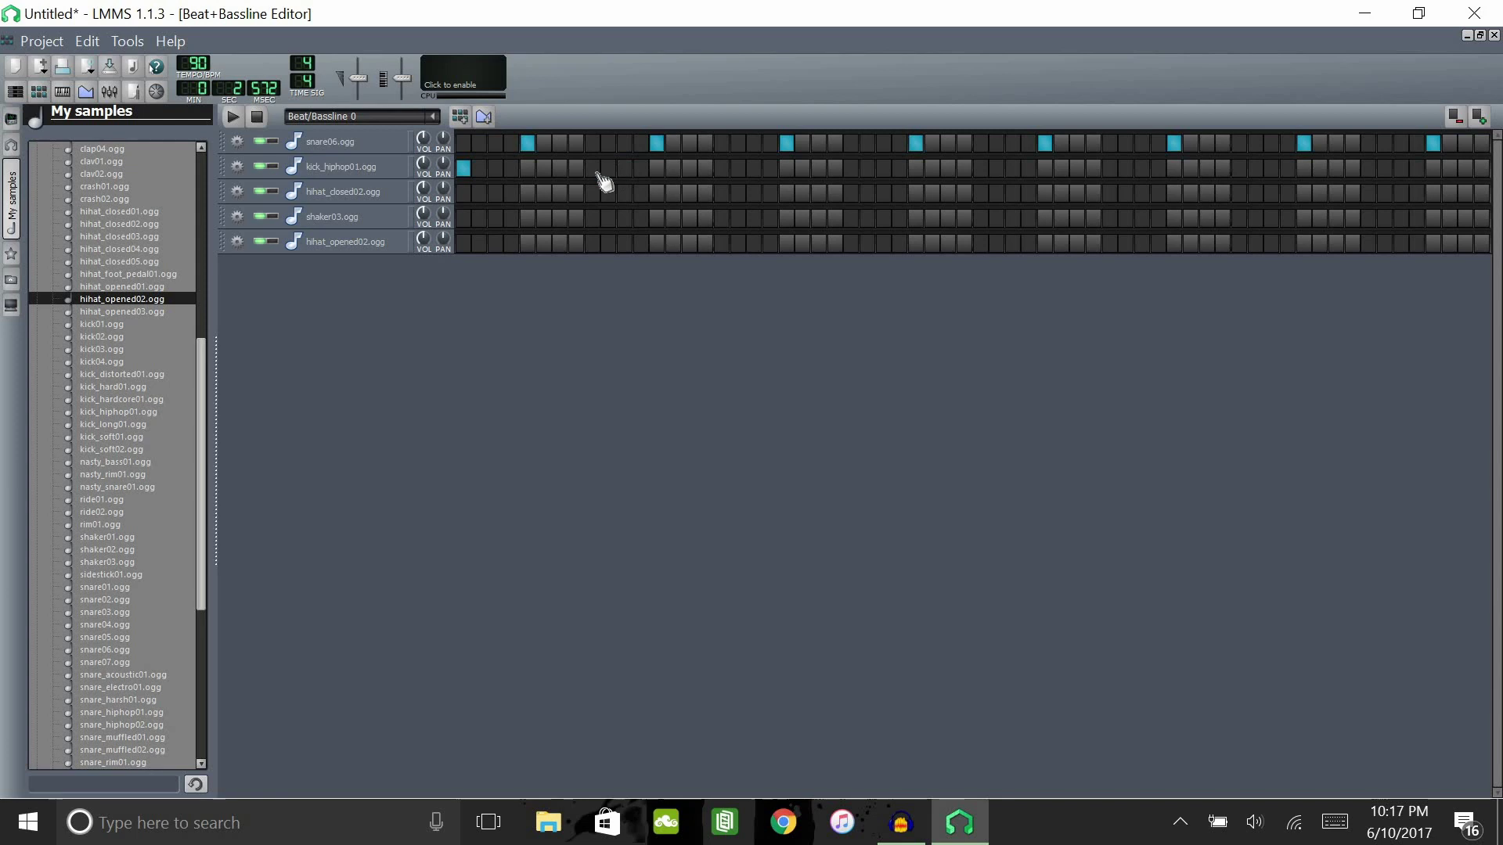
pyautogui.click(512, 171)
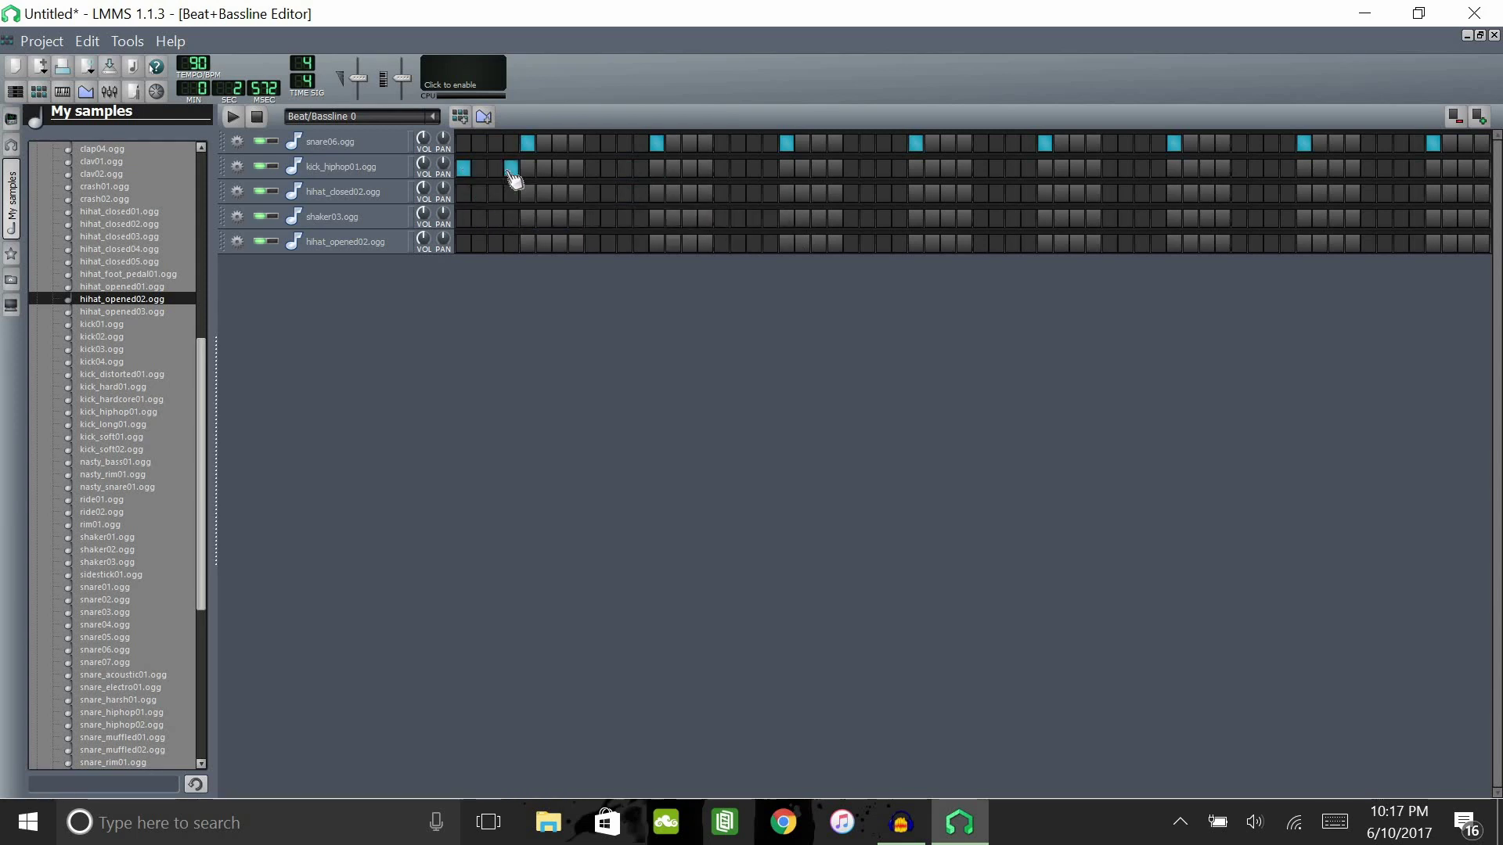
pyautogui.click(560, 170)
pyautogui.click(576, 169)
pyautogui.click(625, 170)
pyautogui.click(673, 169)
pyautogui.click(706, 169)
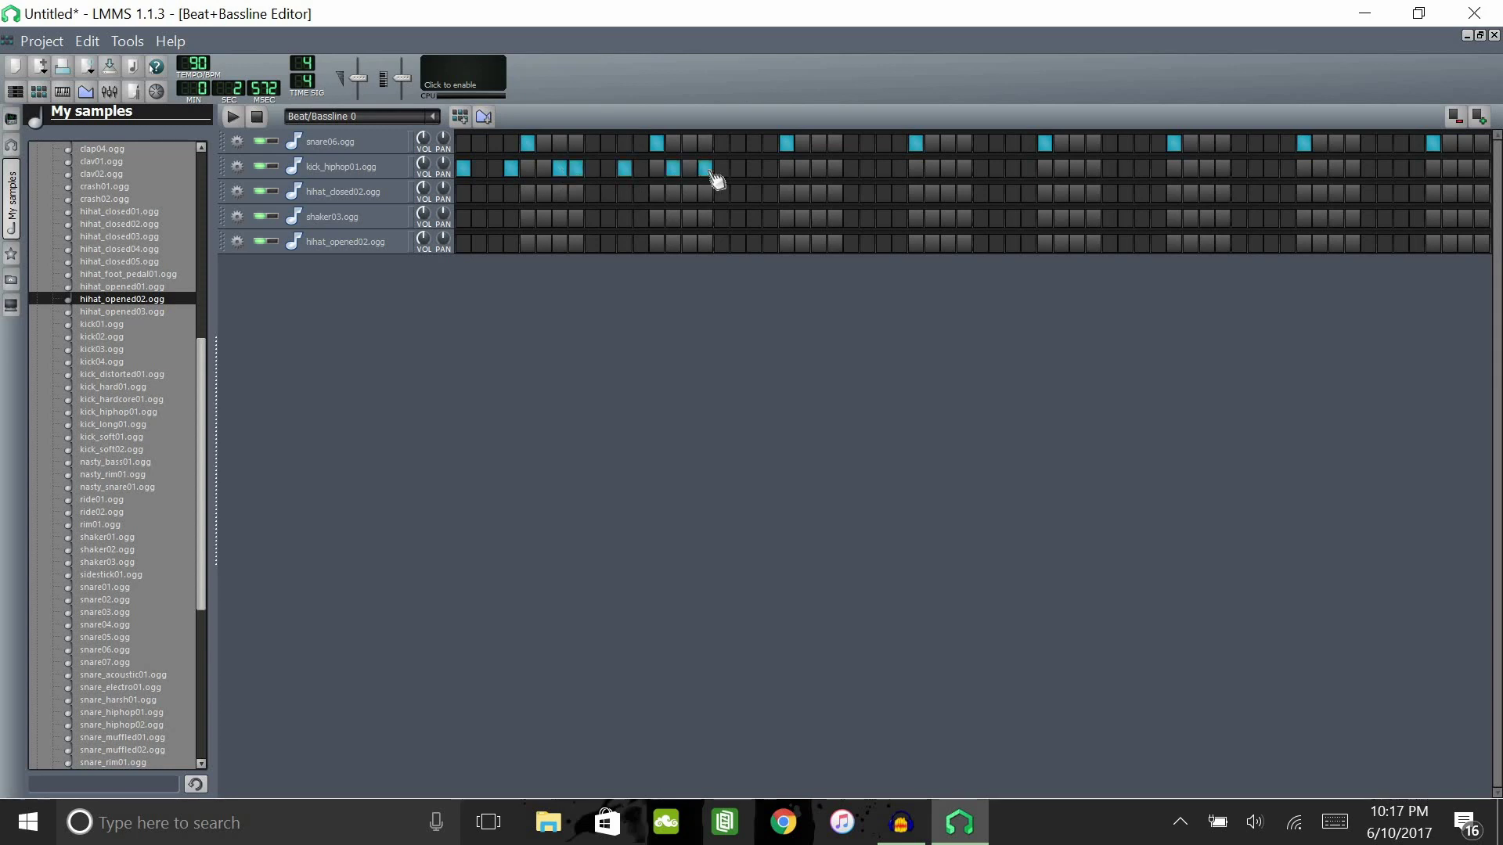
# Continue the kick_hiphop01.ogg pattern with hits on steps 19, 23, 25, 31, 33, 35 and 38.
pyautogui.click(754, 171)
pyautogui.click(819, 171)
pyautogui.click(850, 170)
pyautogui.click(948, 170)
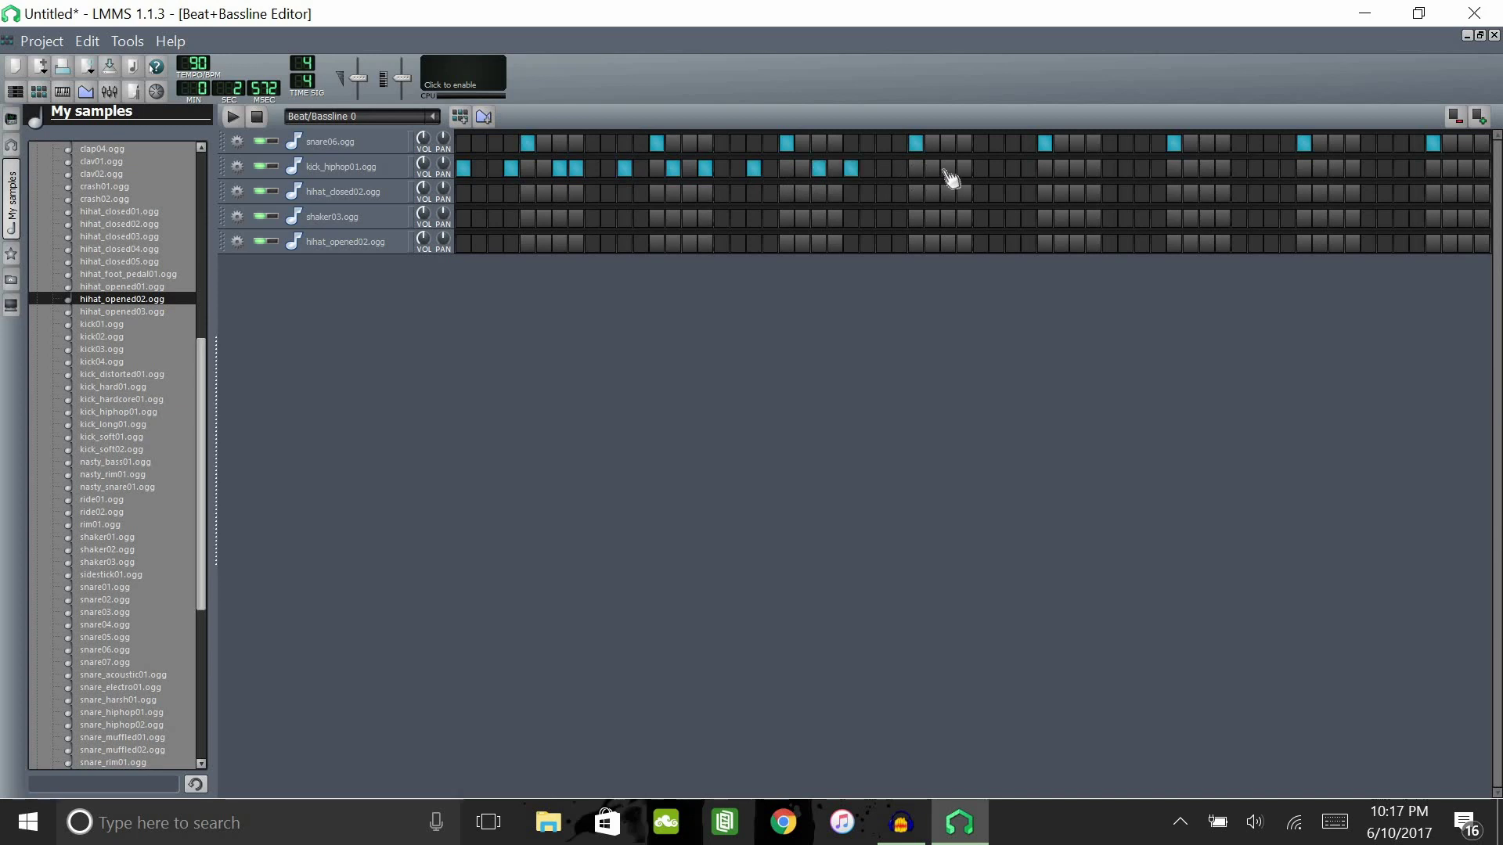
pyautogui.click(1013, 169)
pyautogui.click(981, 169)
pyautogui.click(1061, 169)
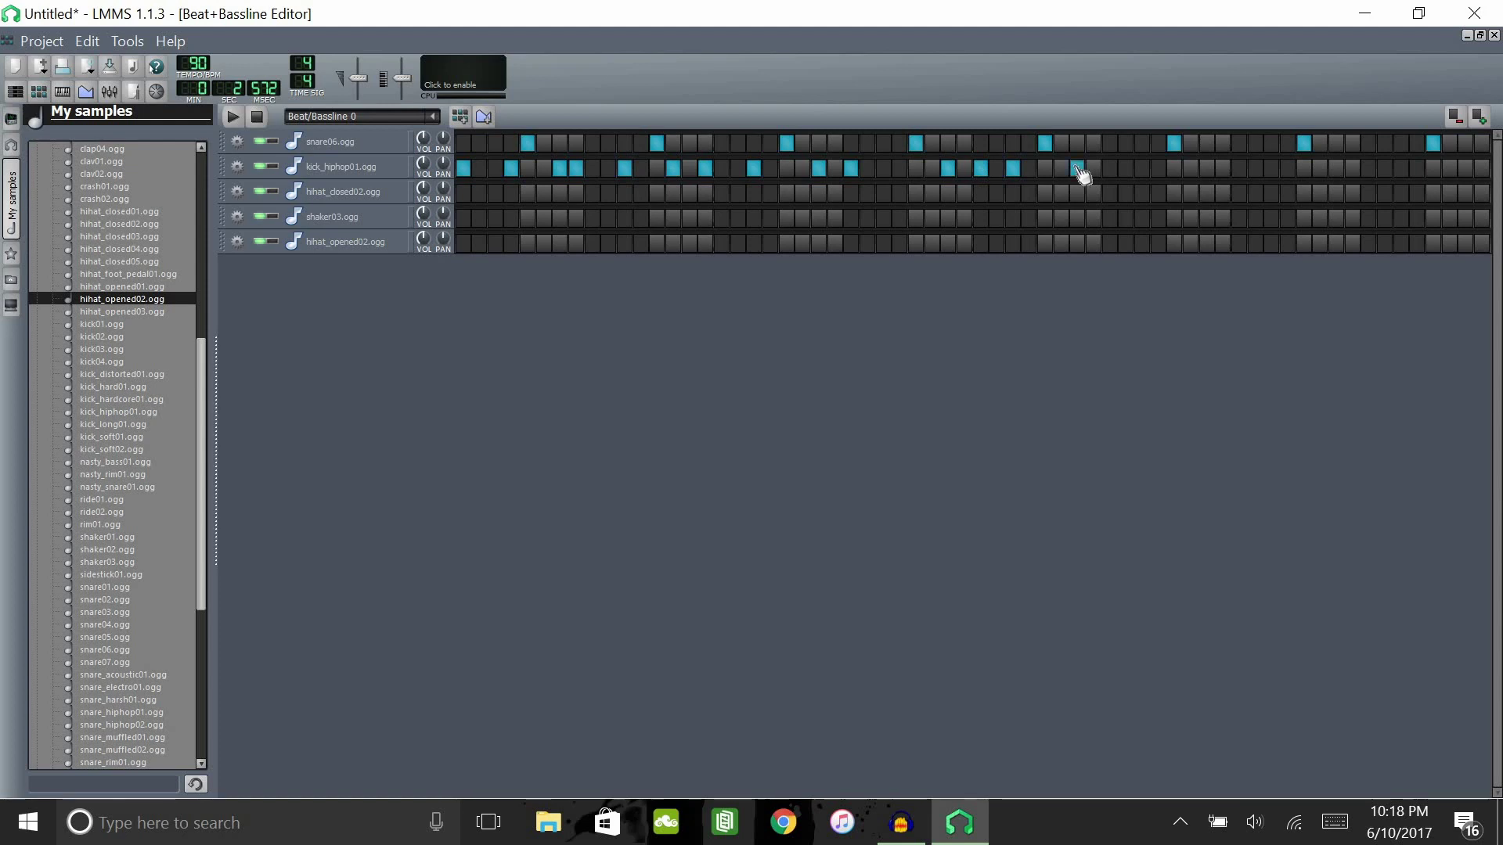
# Complete the kick_hiphop01.ogg pattern with hits on steps 41, 44, 47, 48, 51, 54, 55, 58, 62 and 63.
pyautogui.click(1110, 169)
pyautogui.click(1159, 169)
pyautogui.click(1208, 169)
pyautogui.click(1272, 169)
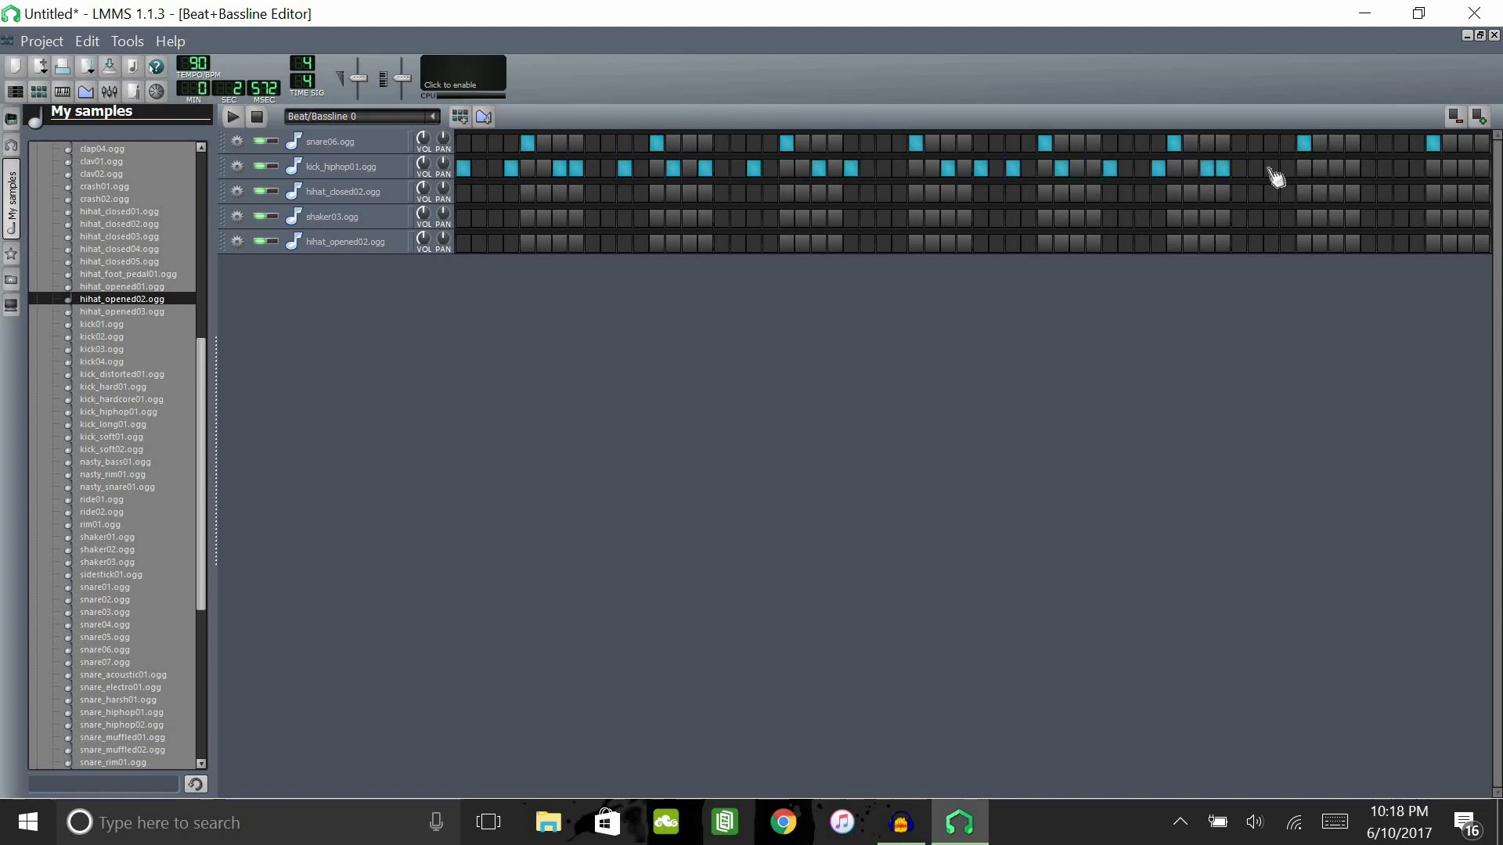
pyautogui.click(1321, 169)
pyautogui.click(1336, 169)
pyautogui.click(1385, 169)
pyautogui.click(1449, 169)
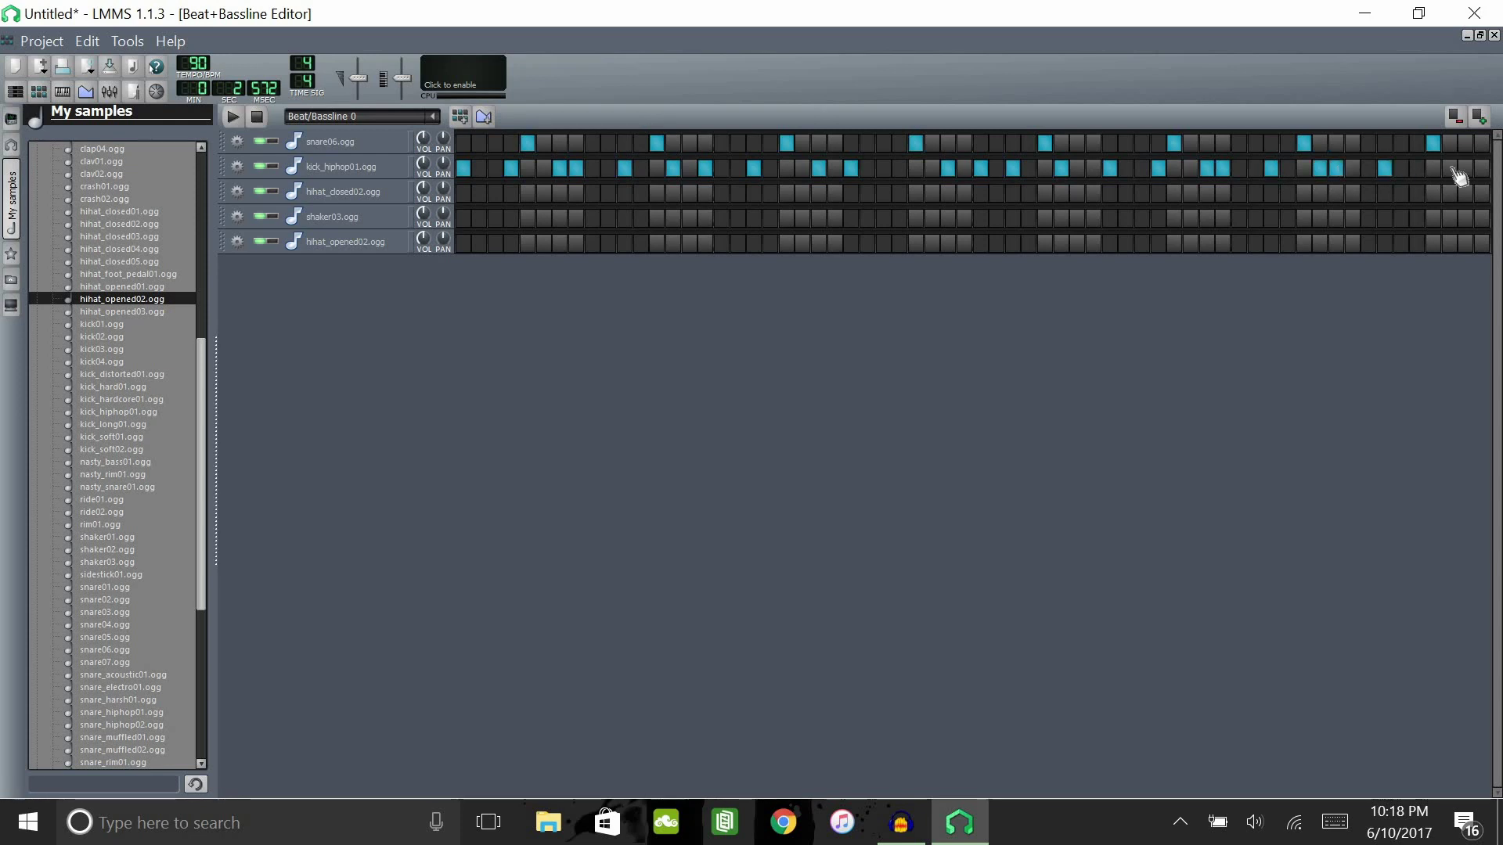
pyautogui.click(1465, 169)
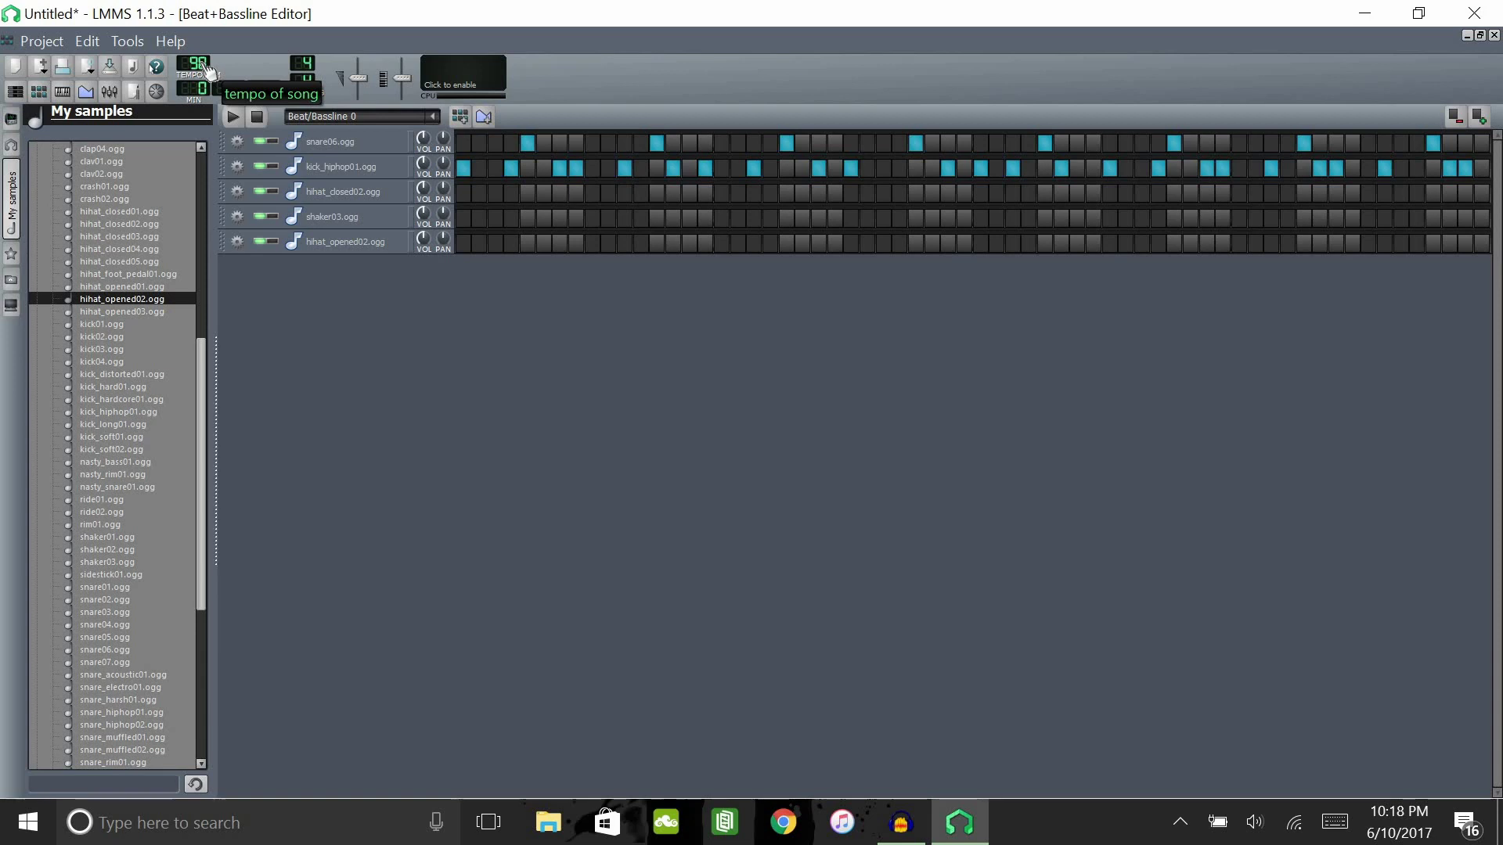
# Try a faster tempo of 103 BPM, restore 90 BPM and play back the beat.
pyautogui.moveTo(208, 70)
pyautogui.mouseDown()
pyautogui.moveTo(207, 47)
pyautogui.moveTo(200, 73)
pyautogui.mouseUp()
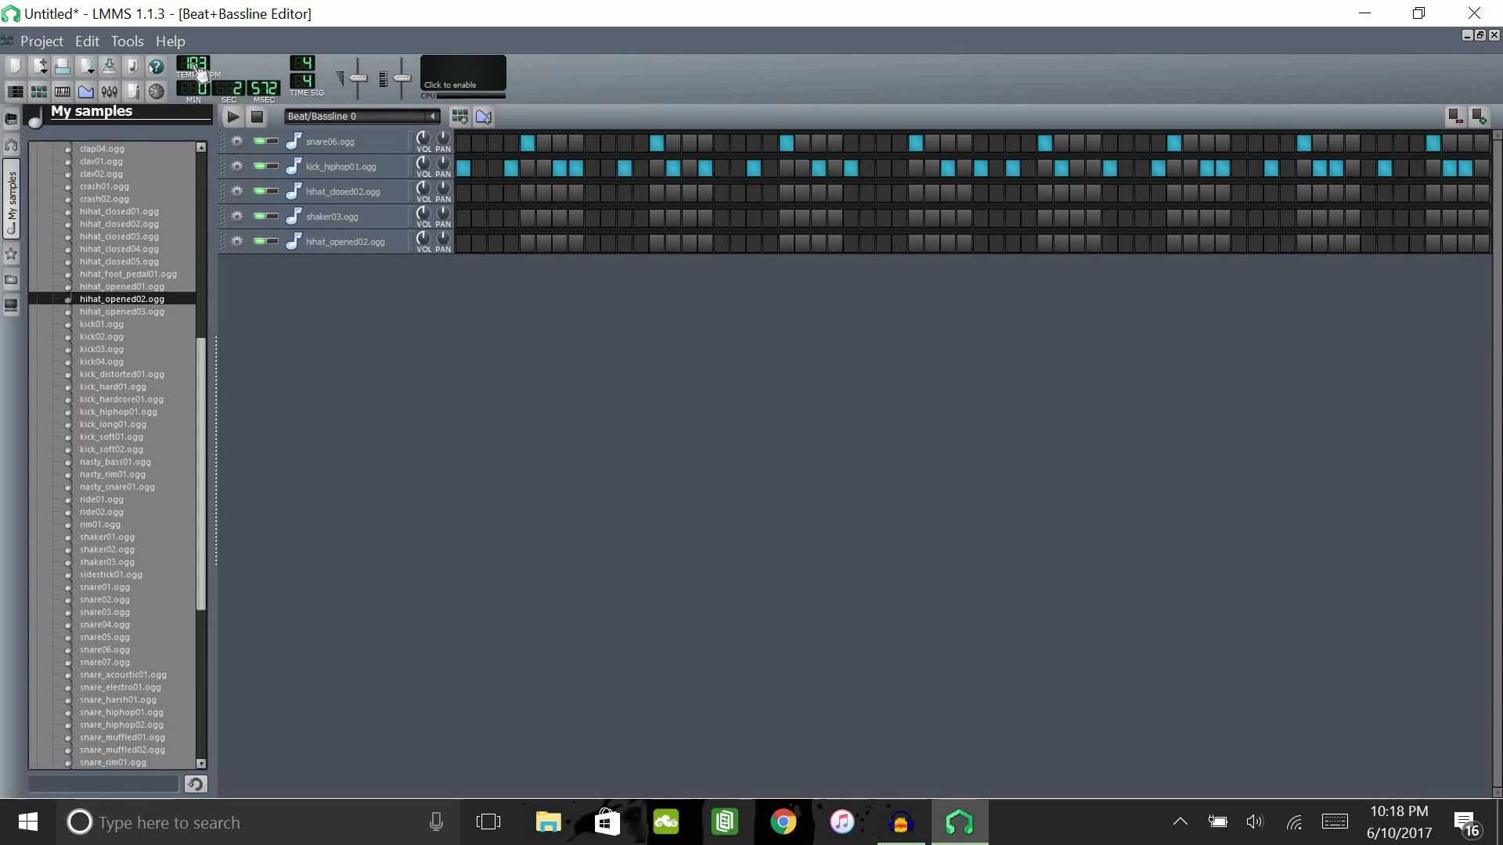
pyautogui.moveTo(196, 69); pyautogui.dragTo(200, 69)
pyautogui.click(233, 116)
pyautogui.click(233, 116)
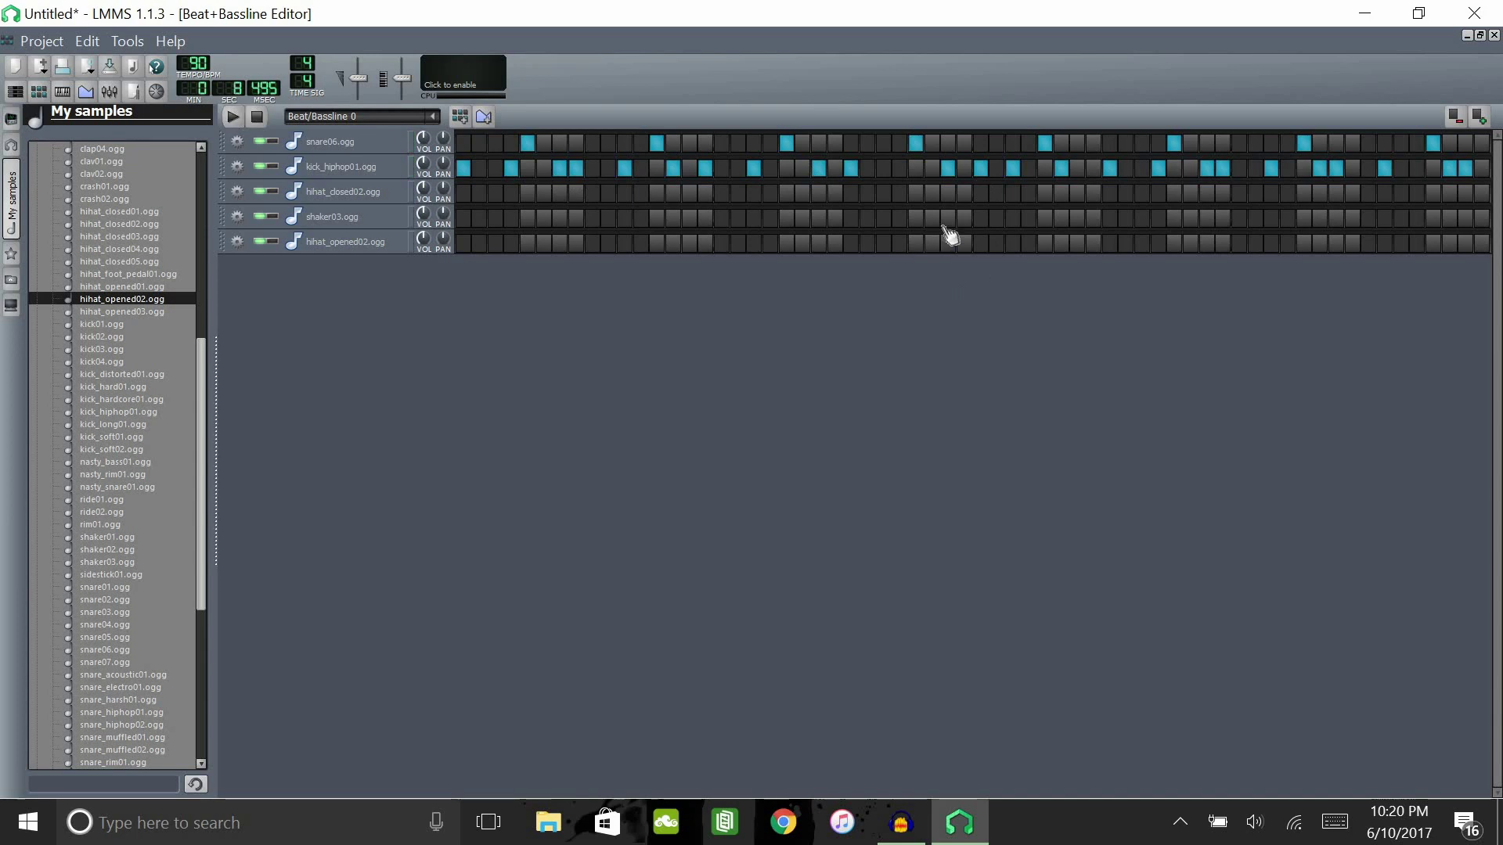
# Replace the kick hits on steps 31 and 33 with hits on steps 28, 32 and 36.
pyautogui.click(981, 169)
pyautogui.click(949, 169)
pyautogui.click(901, 169)
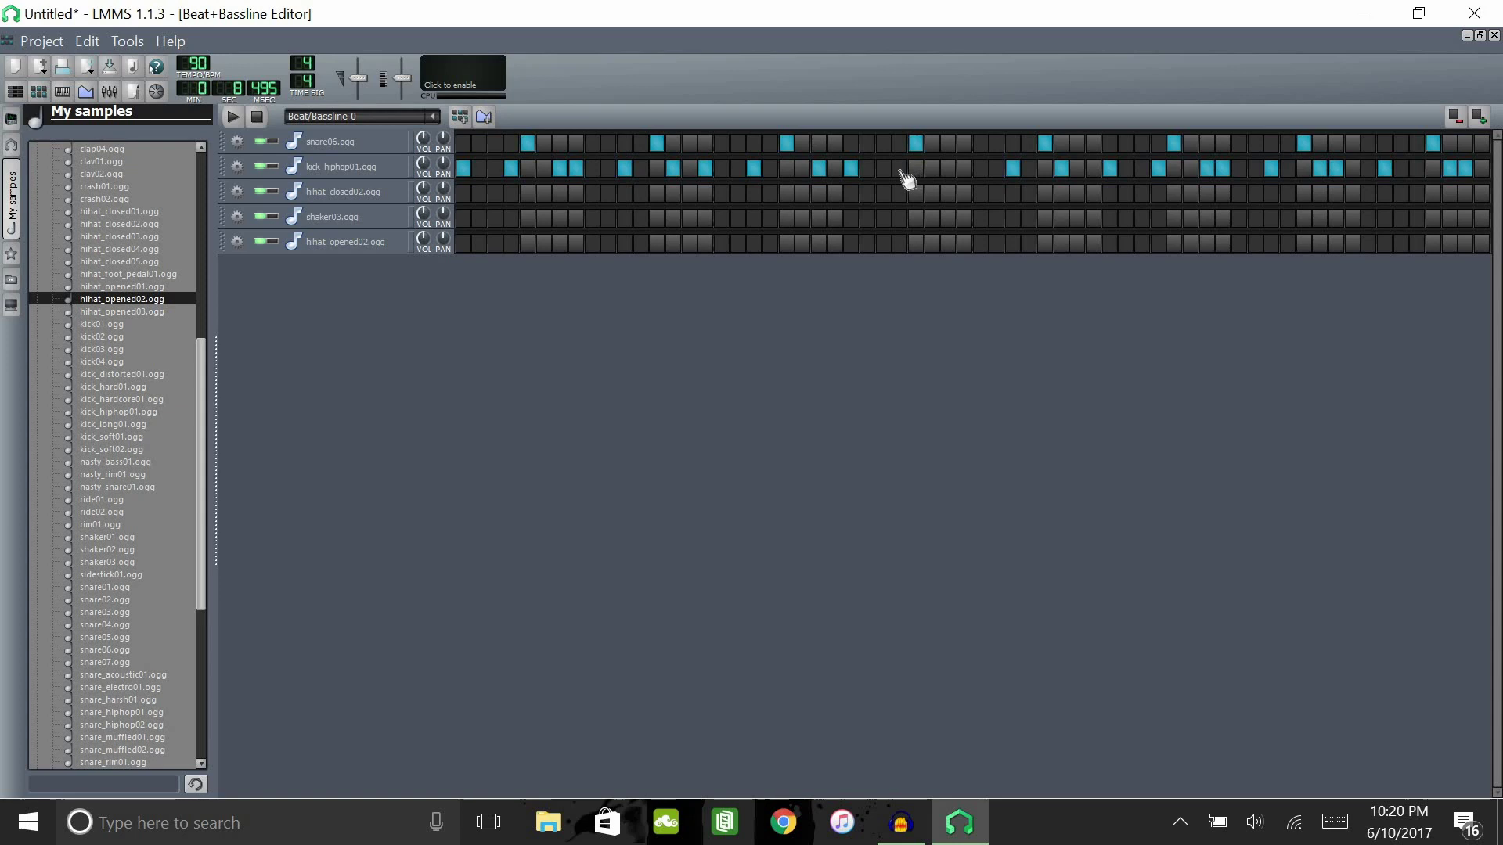
pyautogui.click(964, 168)
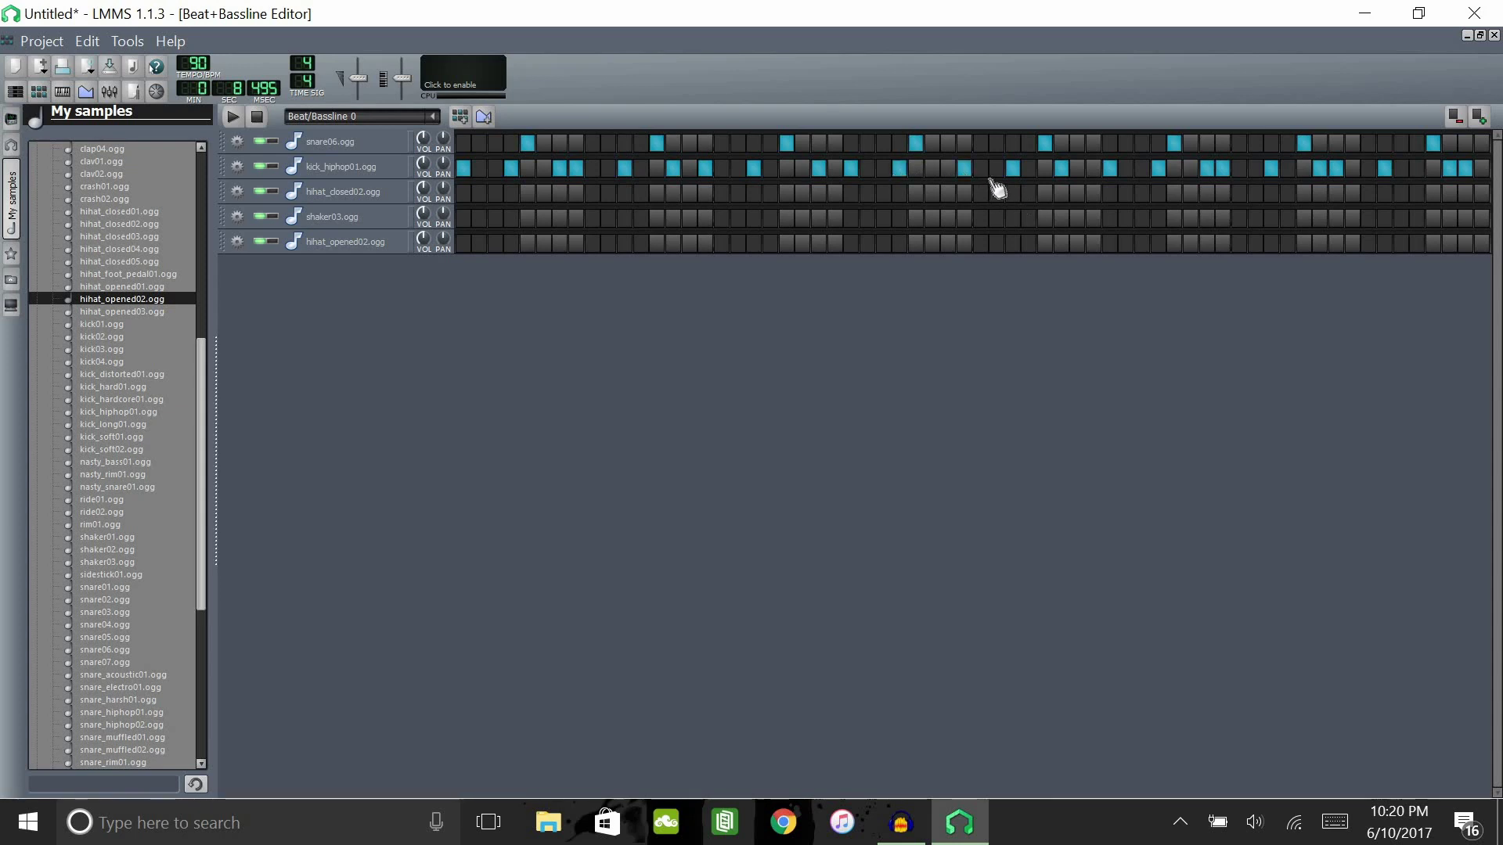
pyautogui.click(1030, 168)
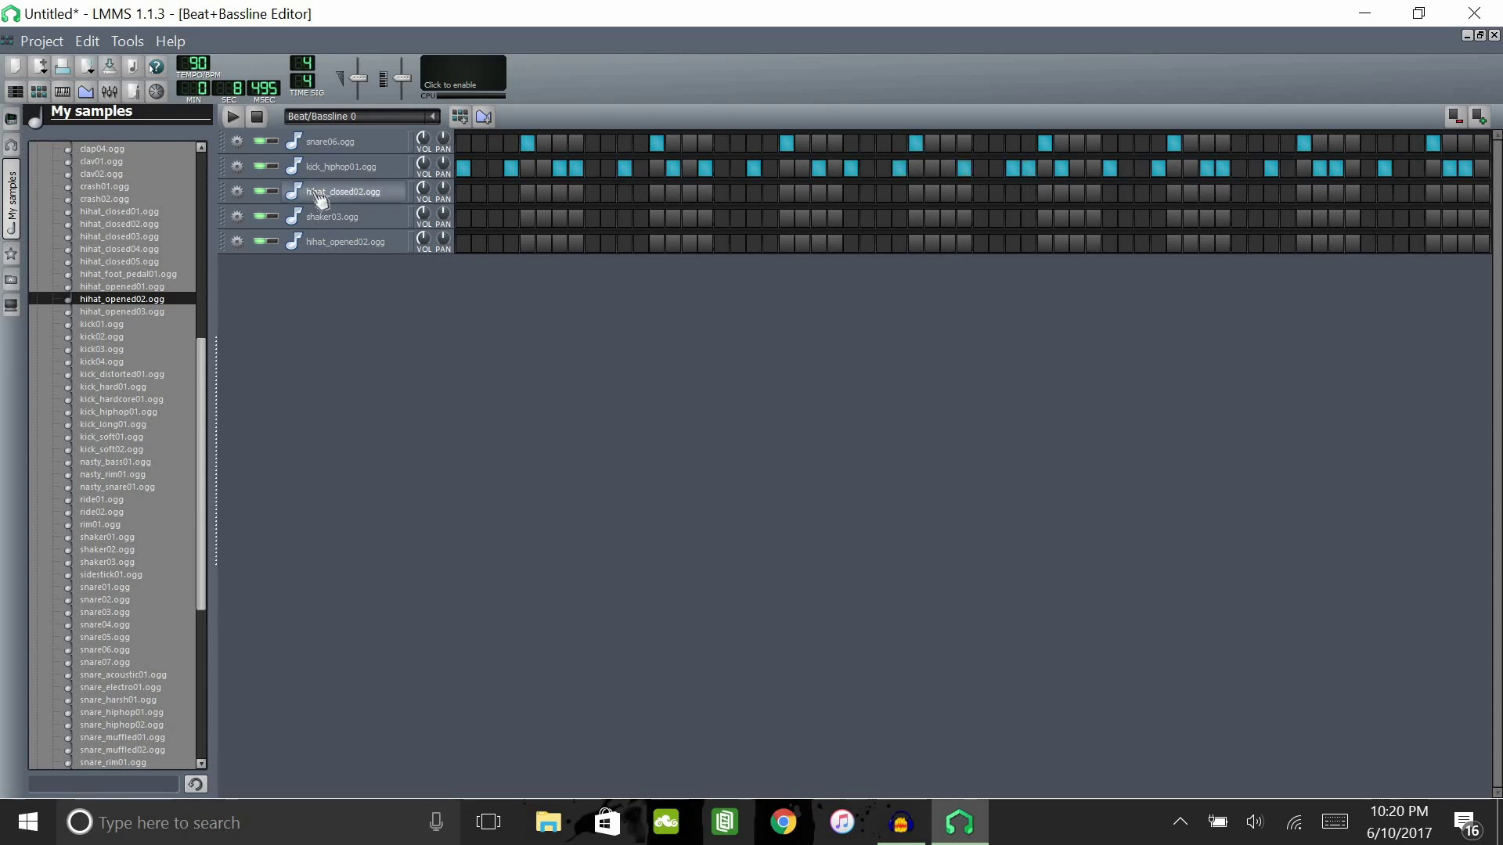
# Play back the pattern and remove the kick hit on step 62.
pyautogui.click(232, 117)
pyautogui.rightClick(1450, 169)
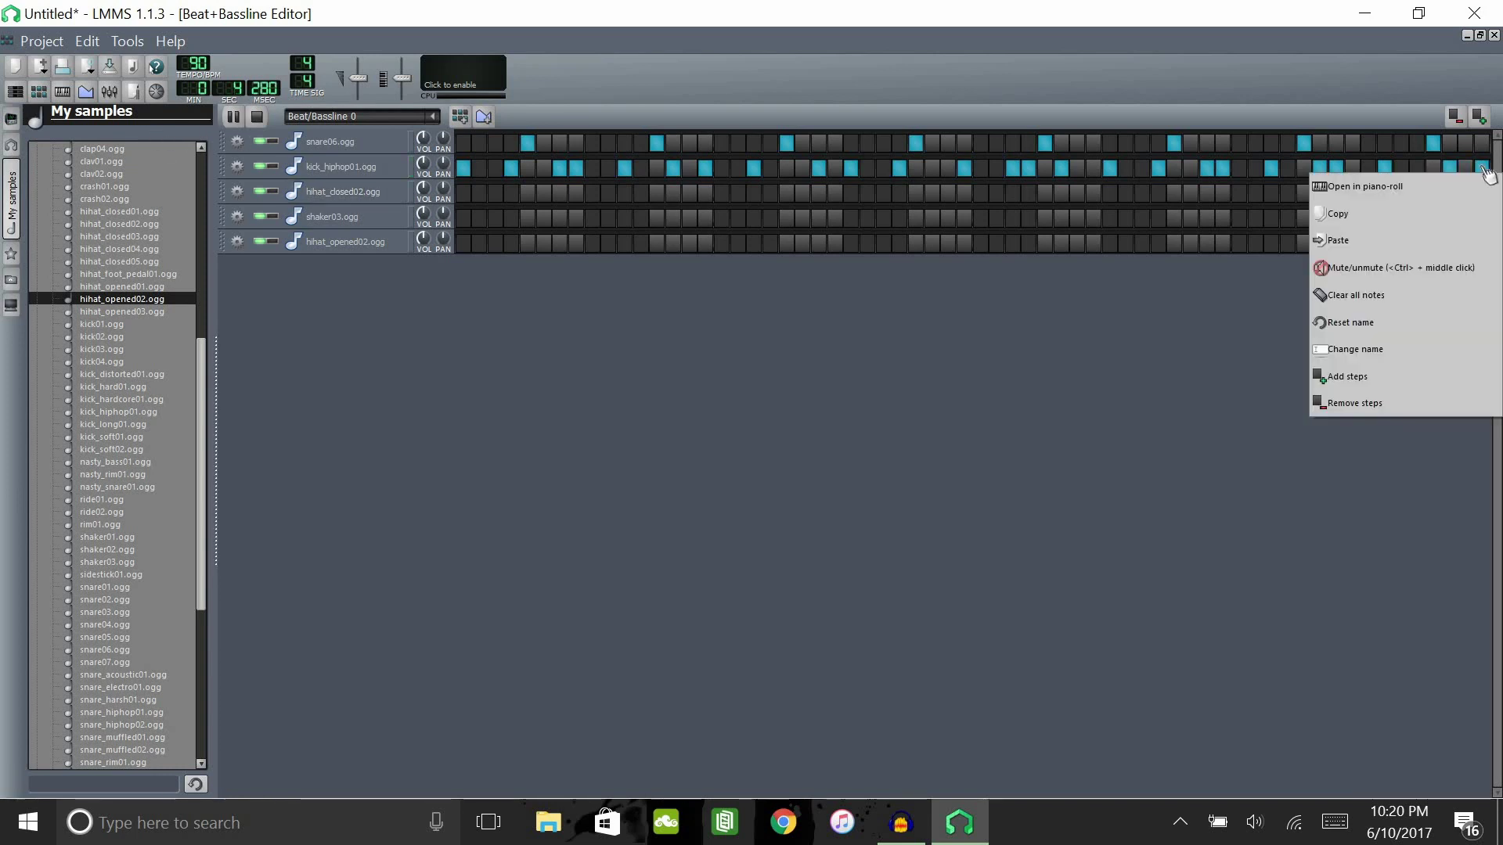
pyautogui.click(1452, 176)
pyautogui.click(1450, 168)
pyautogui.click(1466, 168)
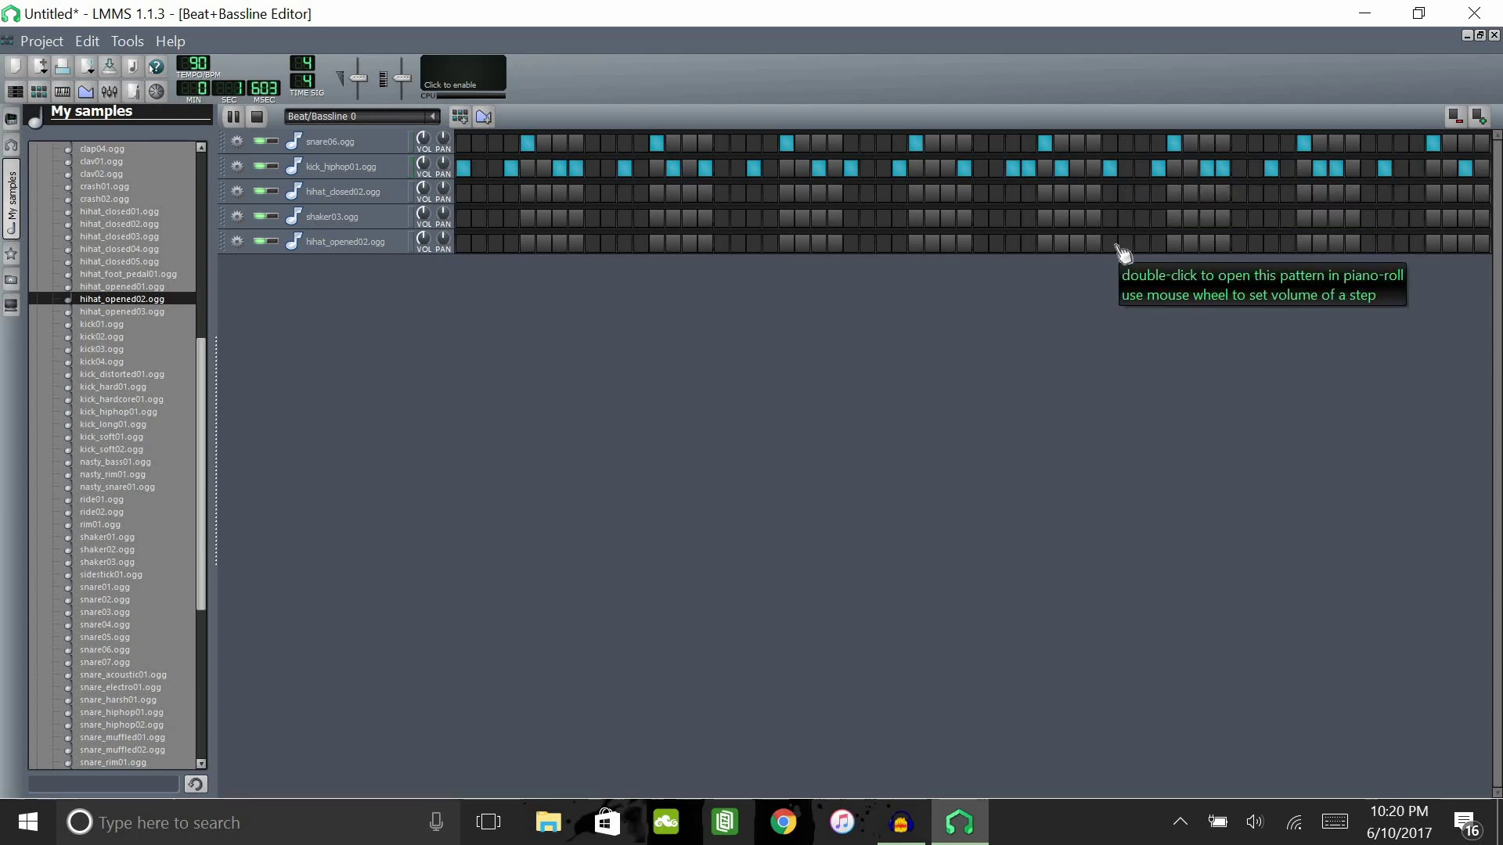
pyautogui.click(231, 117)
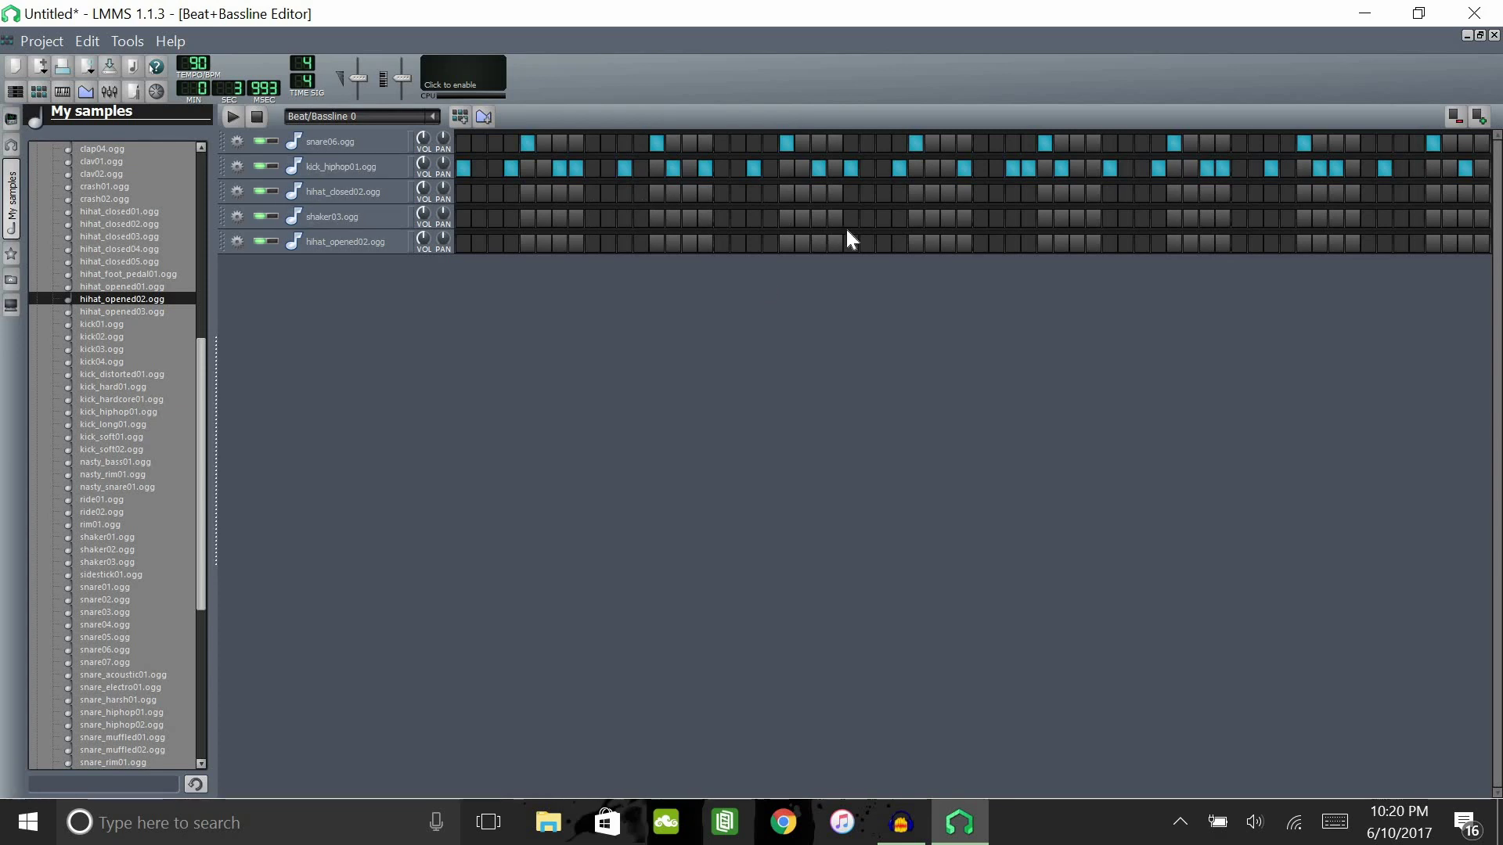
# Add extra snare06.ogg hits on steps 18, 34 and 50, checking the pattern by playback.
pyautogui.click(141, 486)
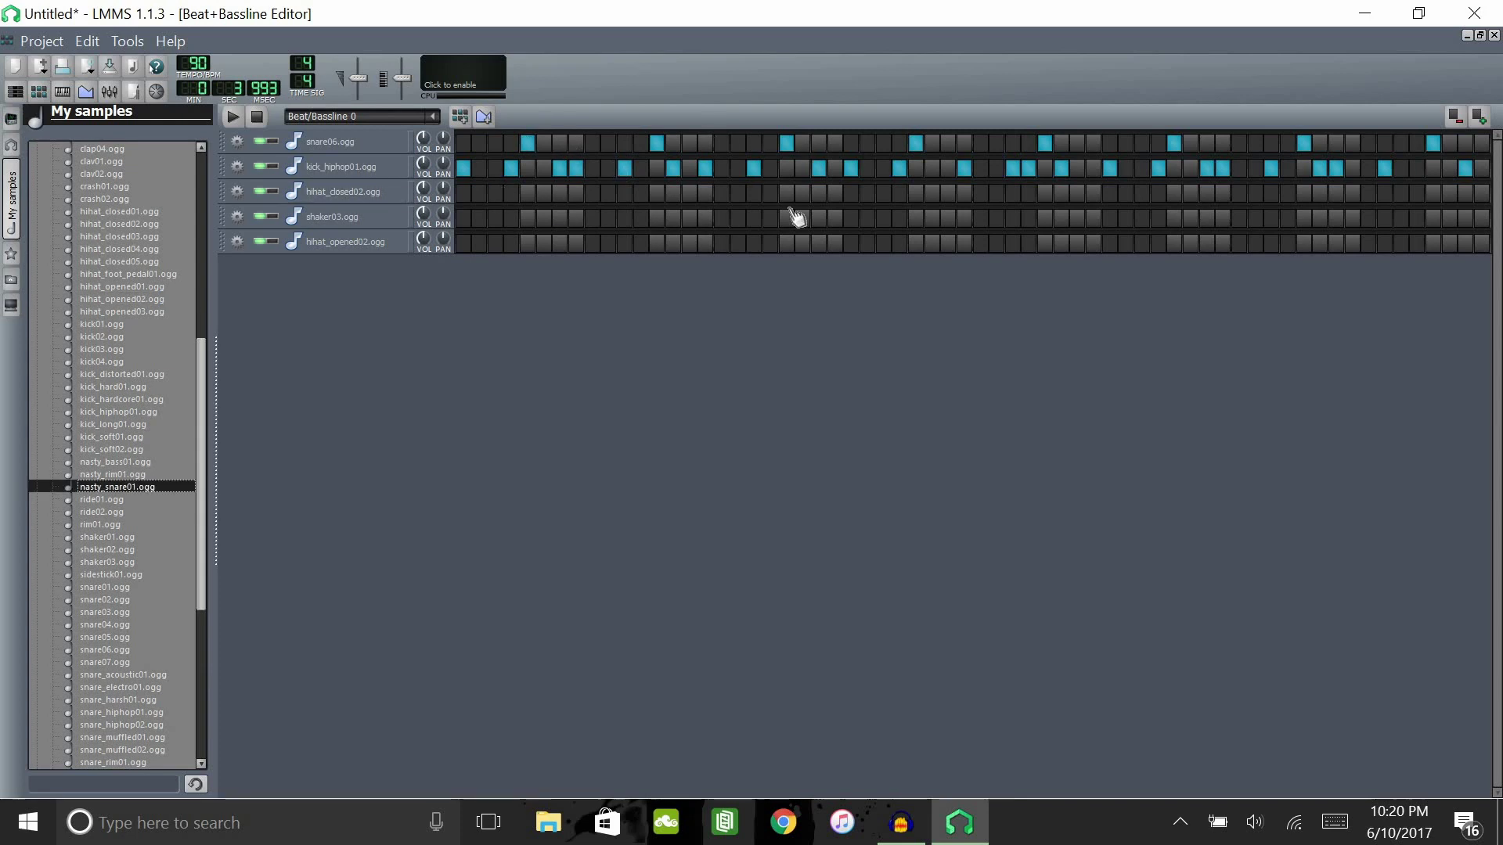
pyautogui.click(738, 144)
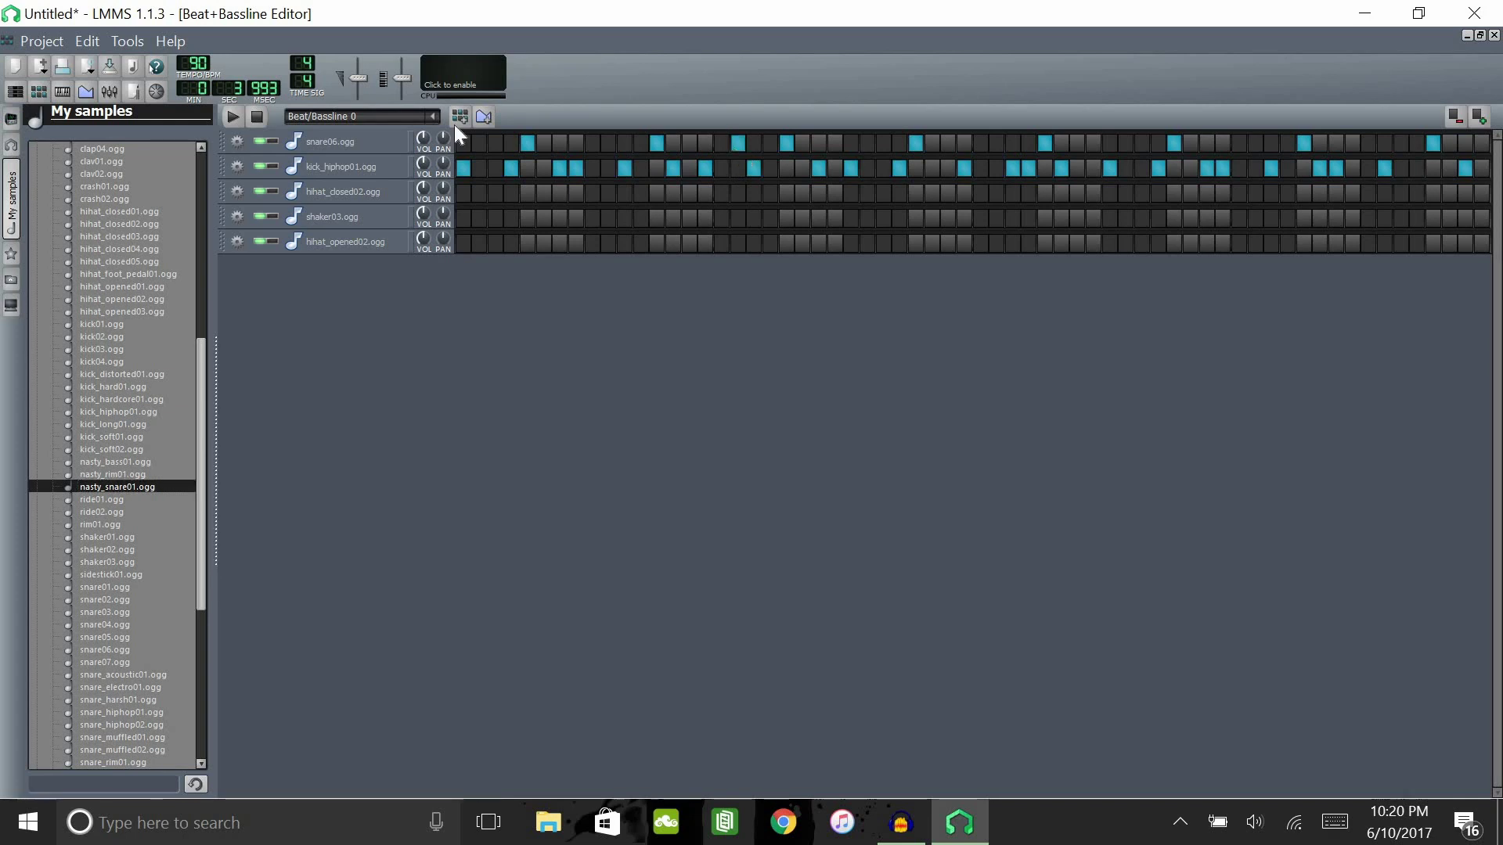
pyautogui.press('space')
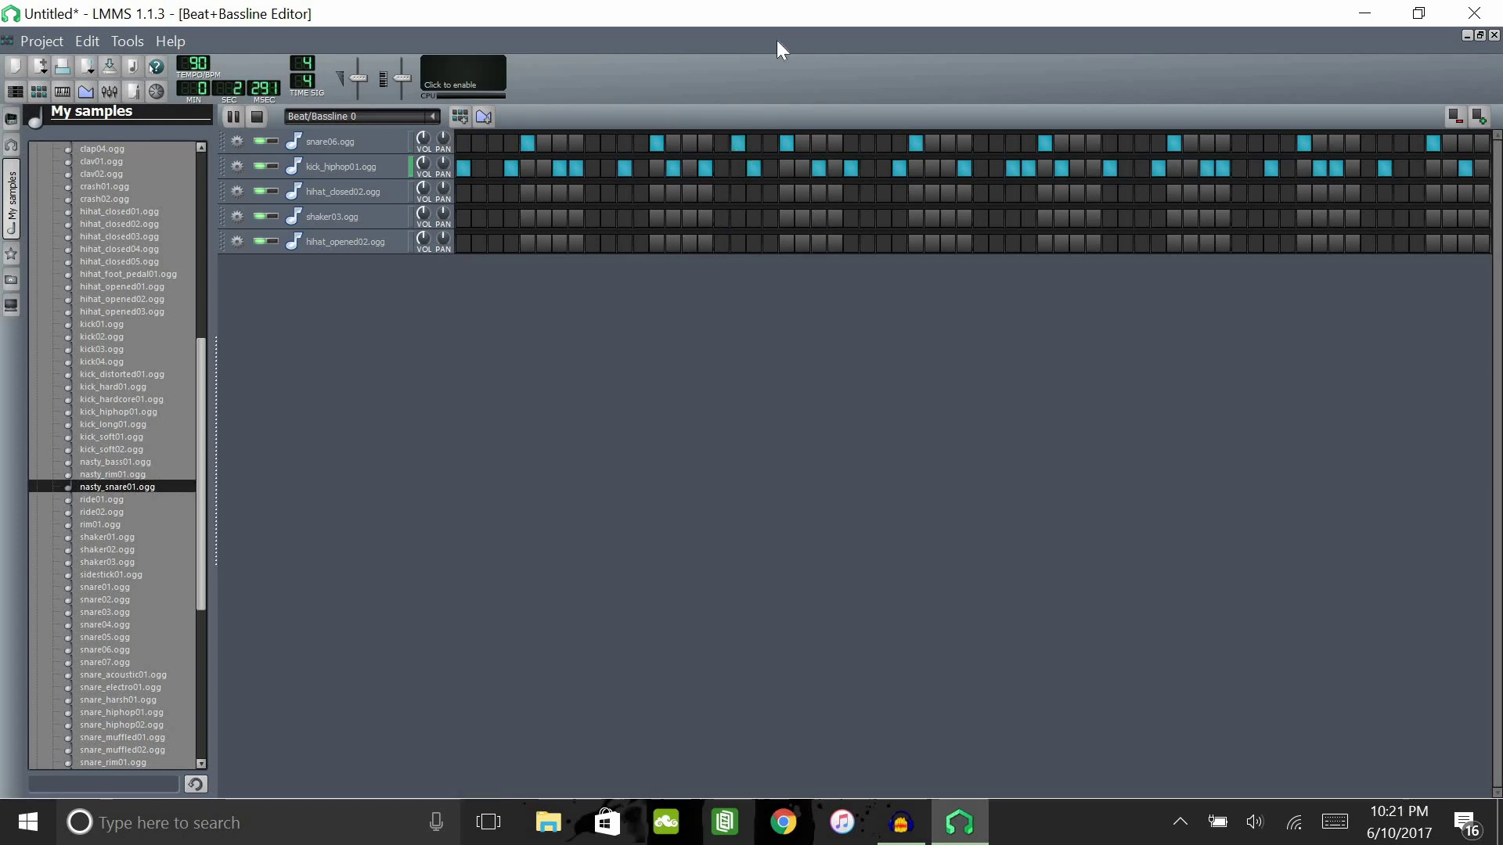
pyautogui.click(234, 116)
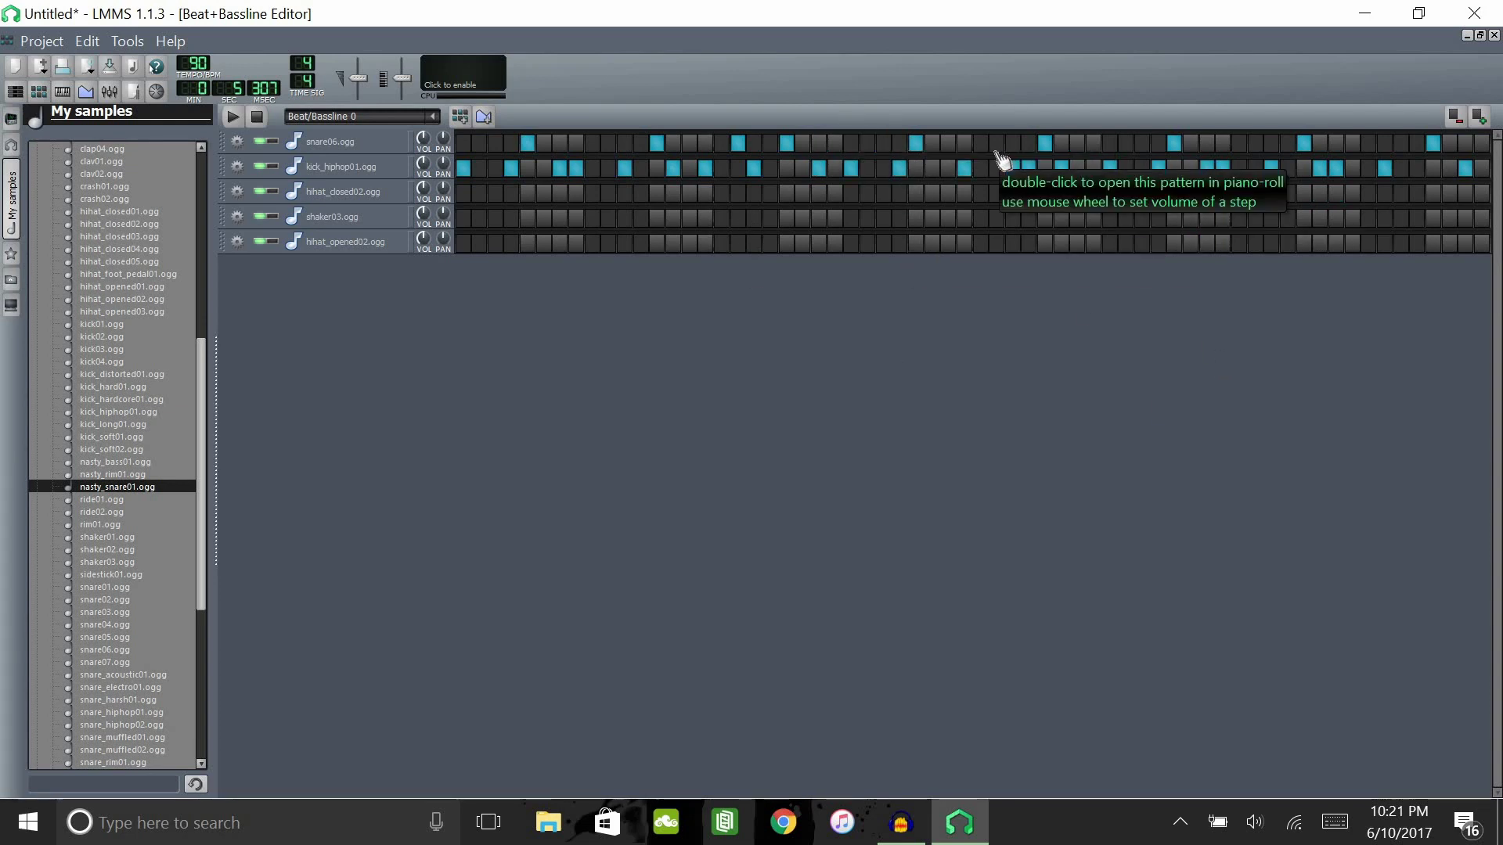
pyautogui.click(996, 144)
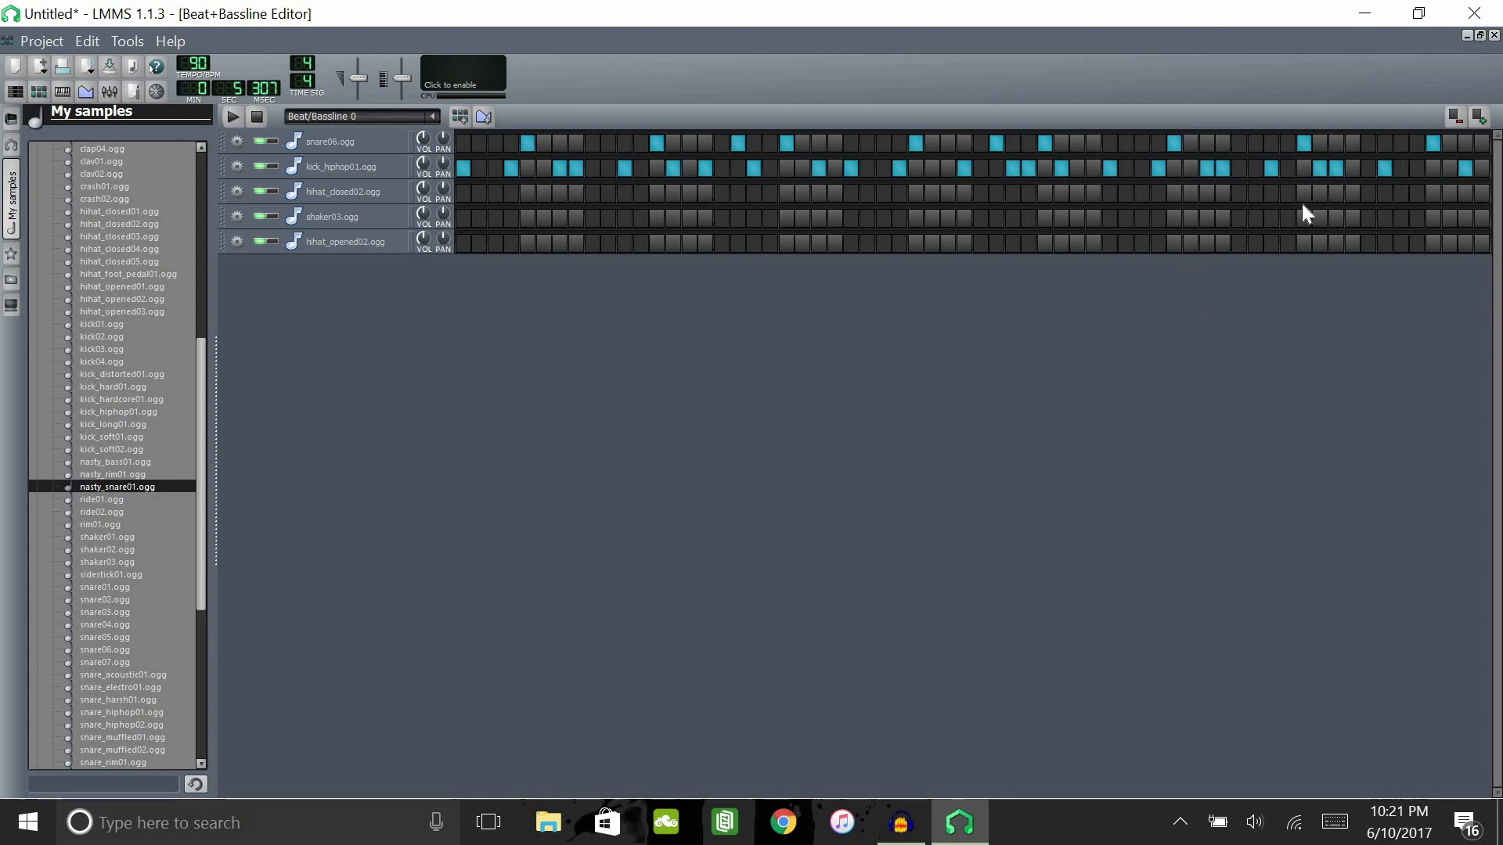
pyautogui.click(1255, 144)
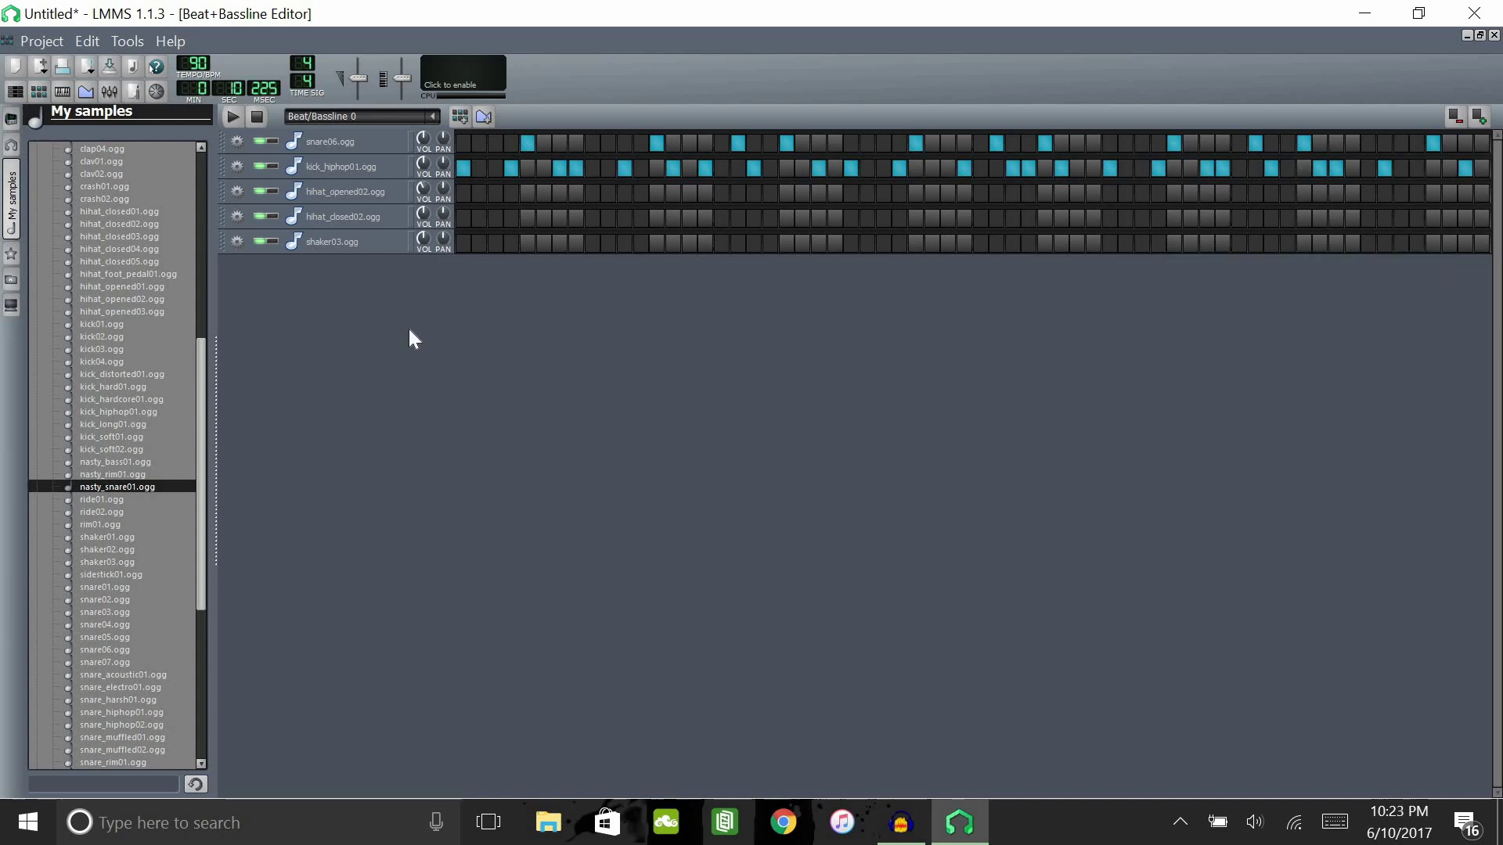
# Place hihat_closed02.ogg hits on every second step of the pattern, from step 1 to step 63.
pyautogui.click(464, 218)
pyautogui.click(495, 218)
pyautogui.click(528, 219)
pyautogui.click(560, 218)
pyautogui.click(593, 218)
pyautogui.click(625, 218)
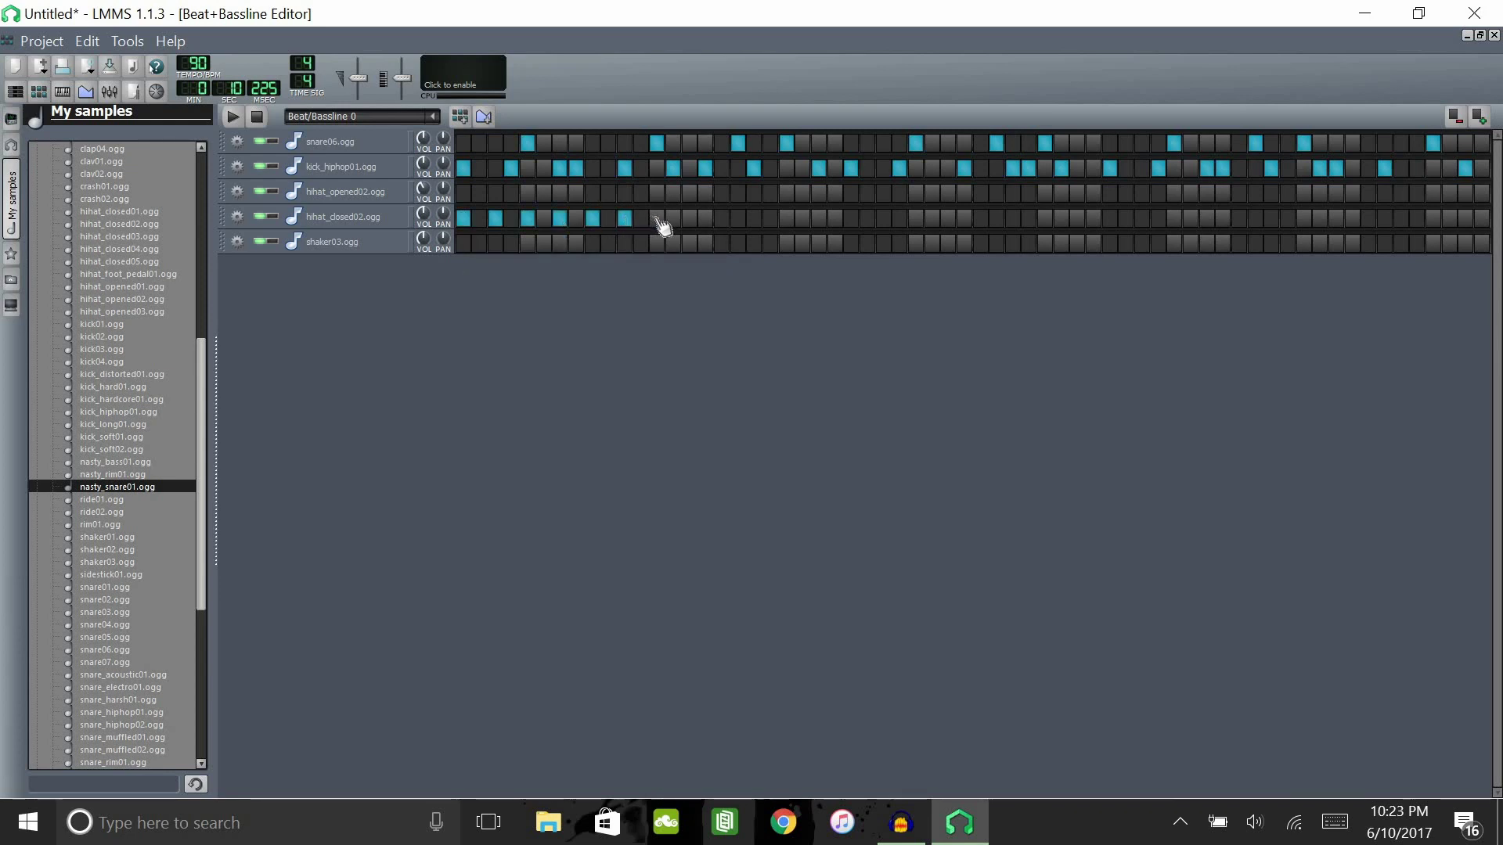
pyautogui.click(657, 218)
pyautogui.click(690, 218)
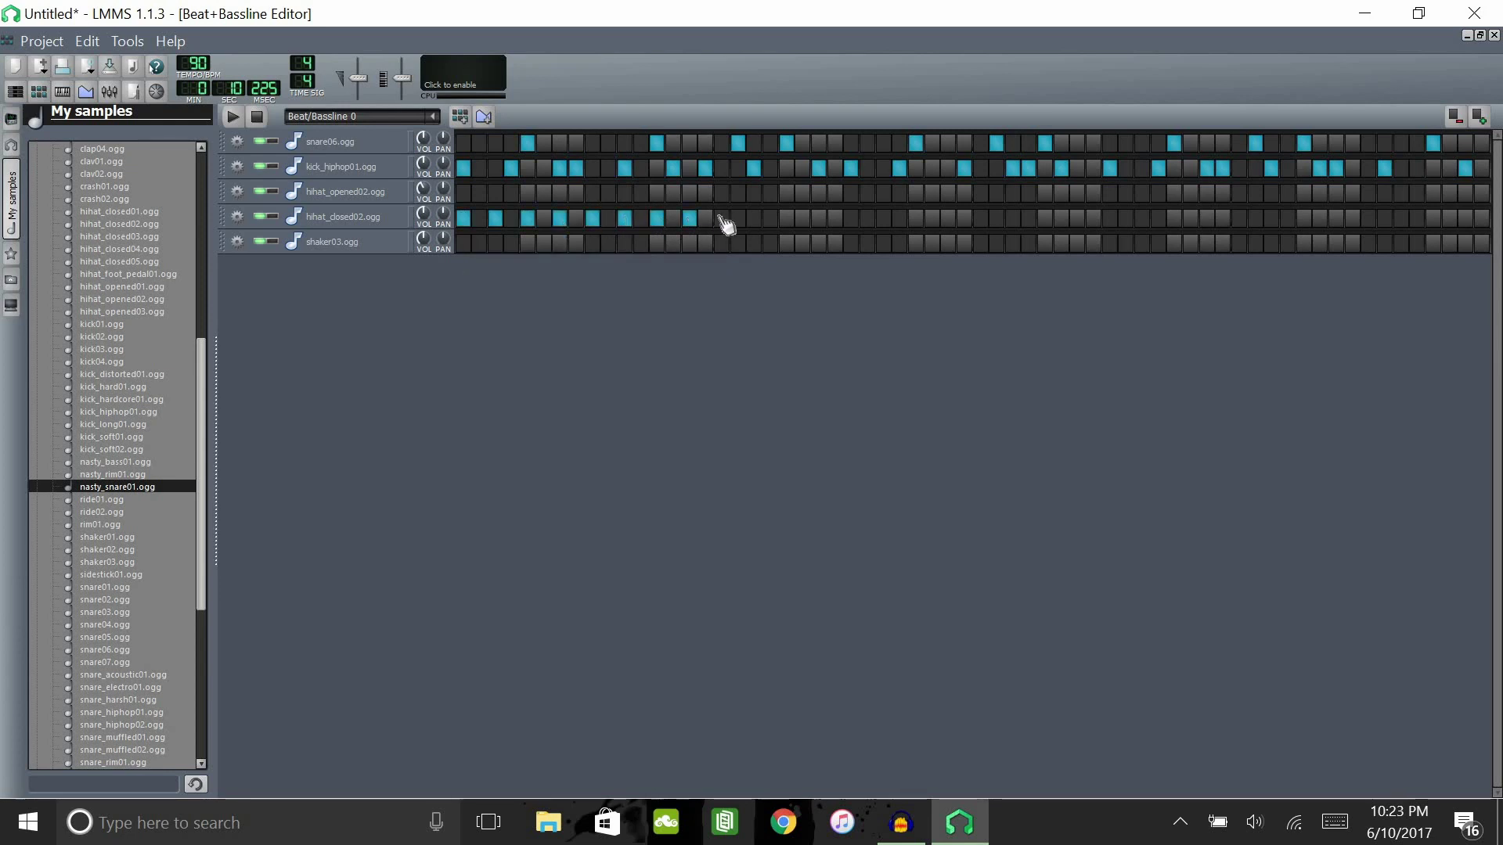
pyautogui.click(721, 218)
pyautogui.click(786, 218)
pyautogui.click(818, 218)
pyautogui.click(851, 219)
pyautogui.click(883, 218)
pyautogui.click(915, 219)
pyautogui.click(948, 218)
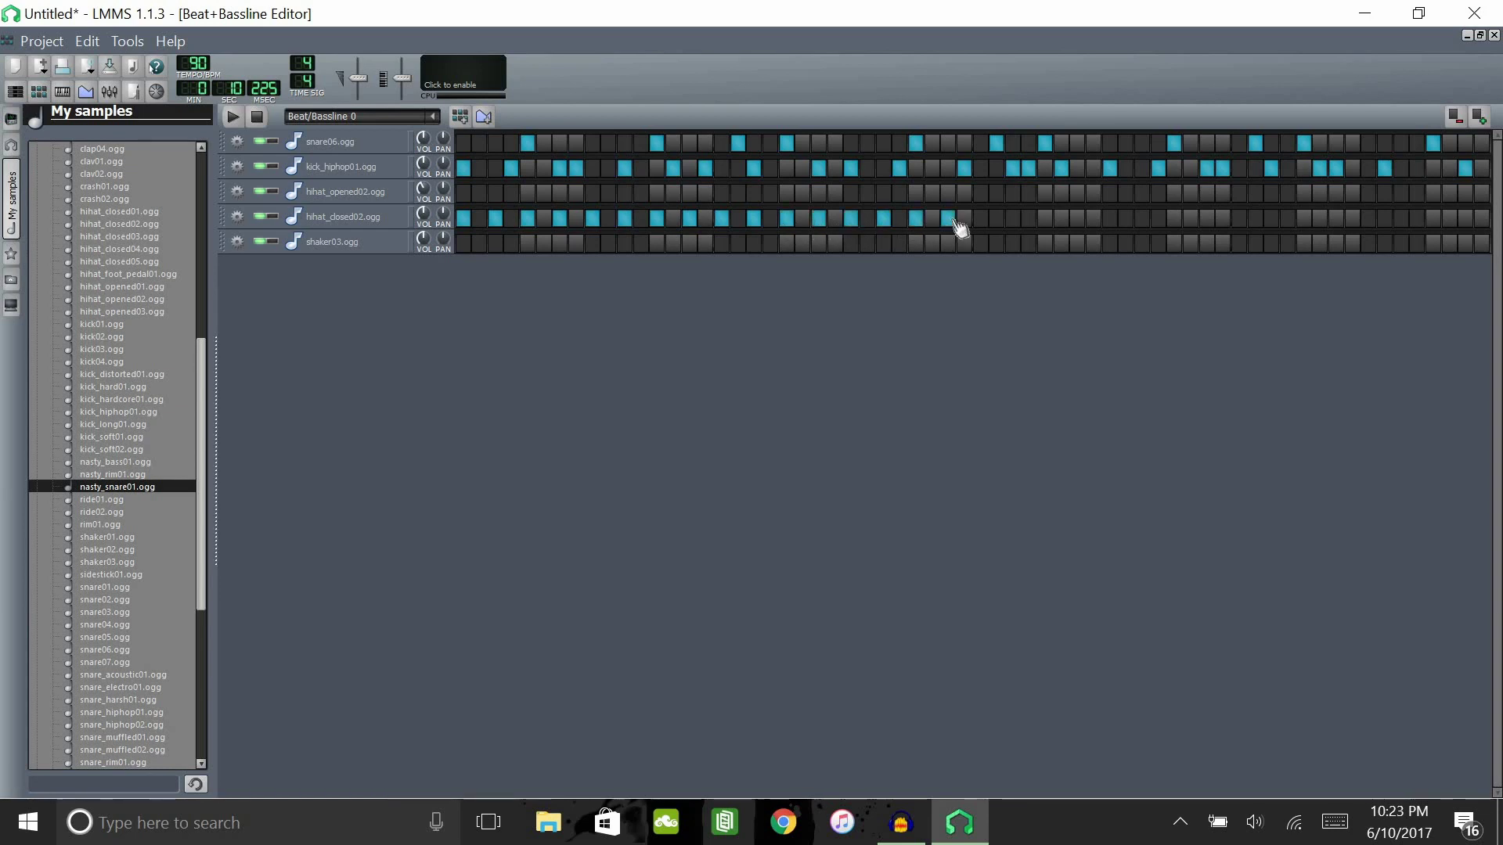
pyautogui.click(980, 219)
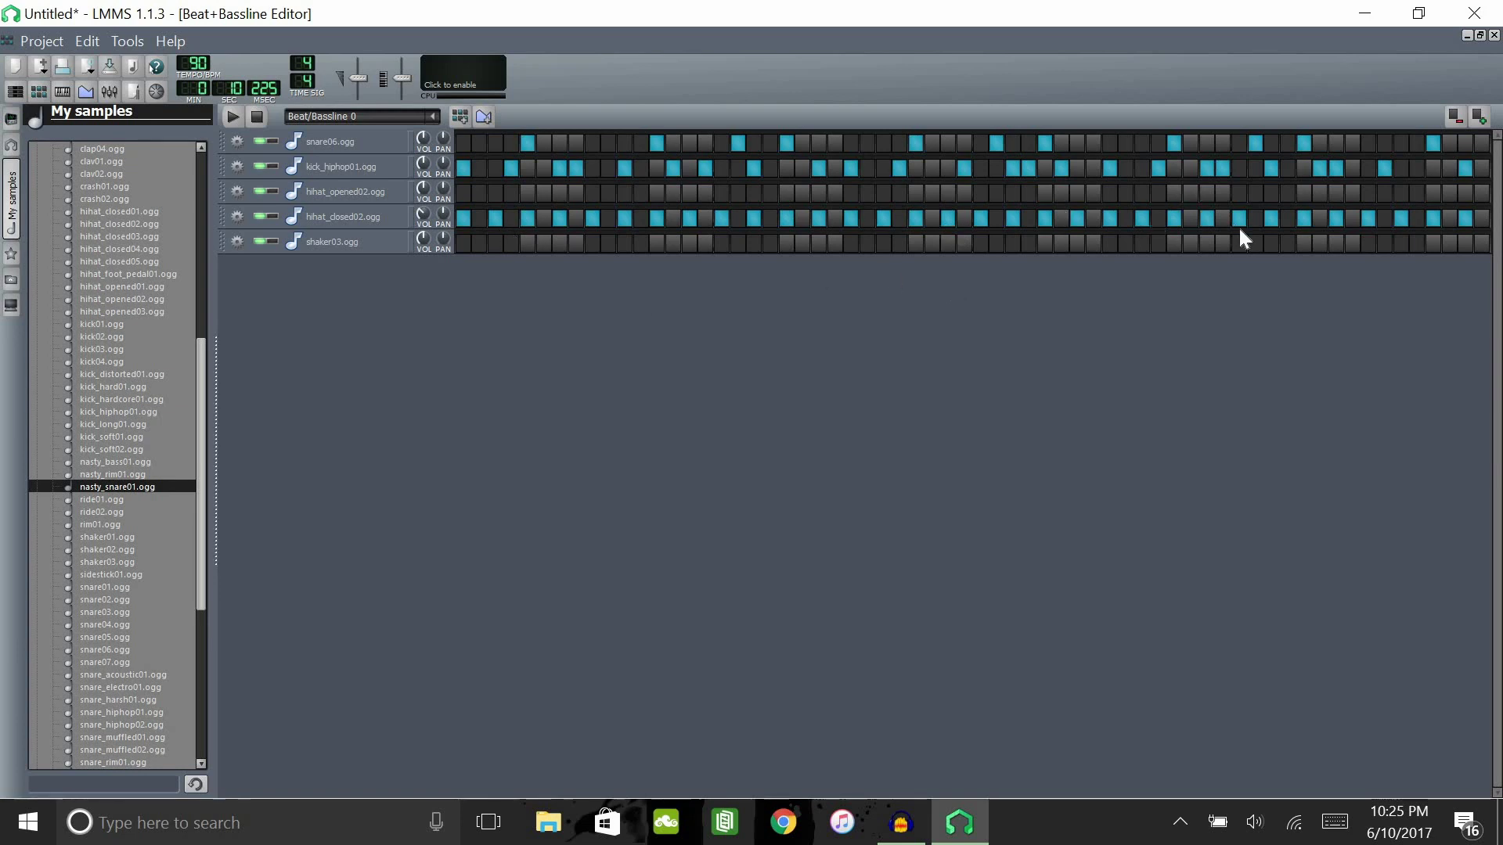
pyautogui.click(528, 217)
pyautogui.click(627, 218)
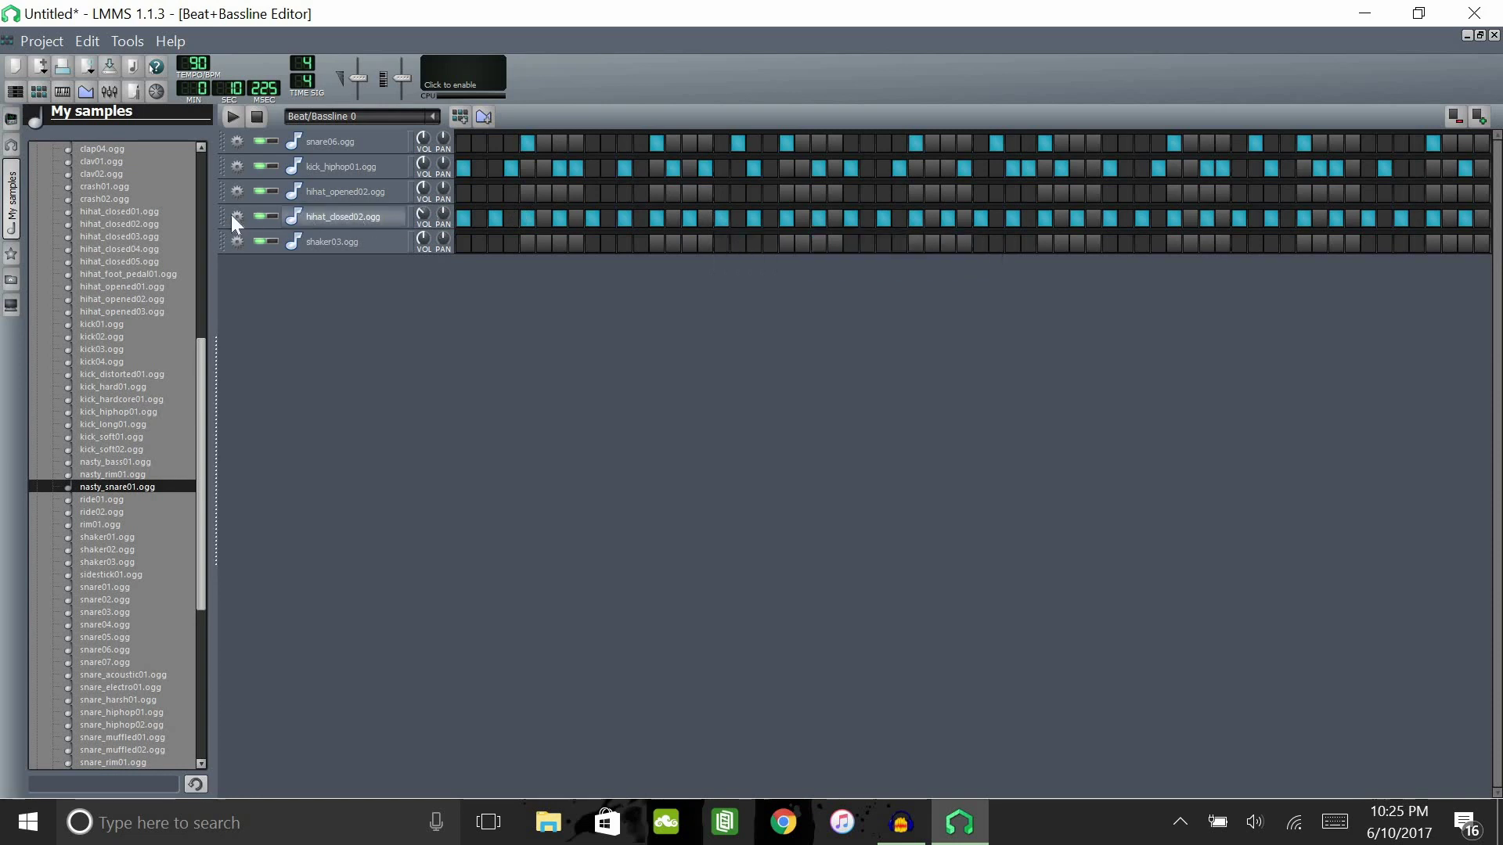
# Move the hihat_closed02.ogg track above hihat_opened02.ogg and open its pattern in the piano roll.
pyautogui.moveTo(232, 215); pyautogui.dragTo(232, 191)
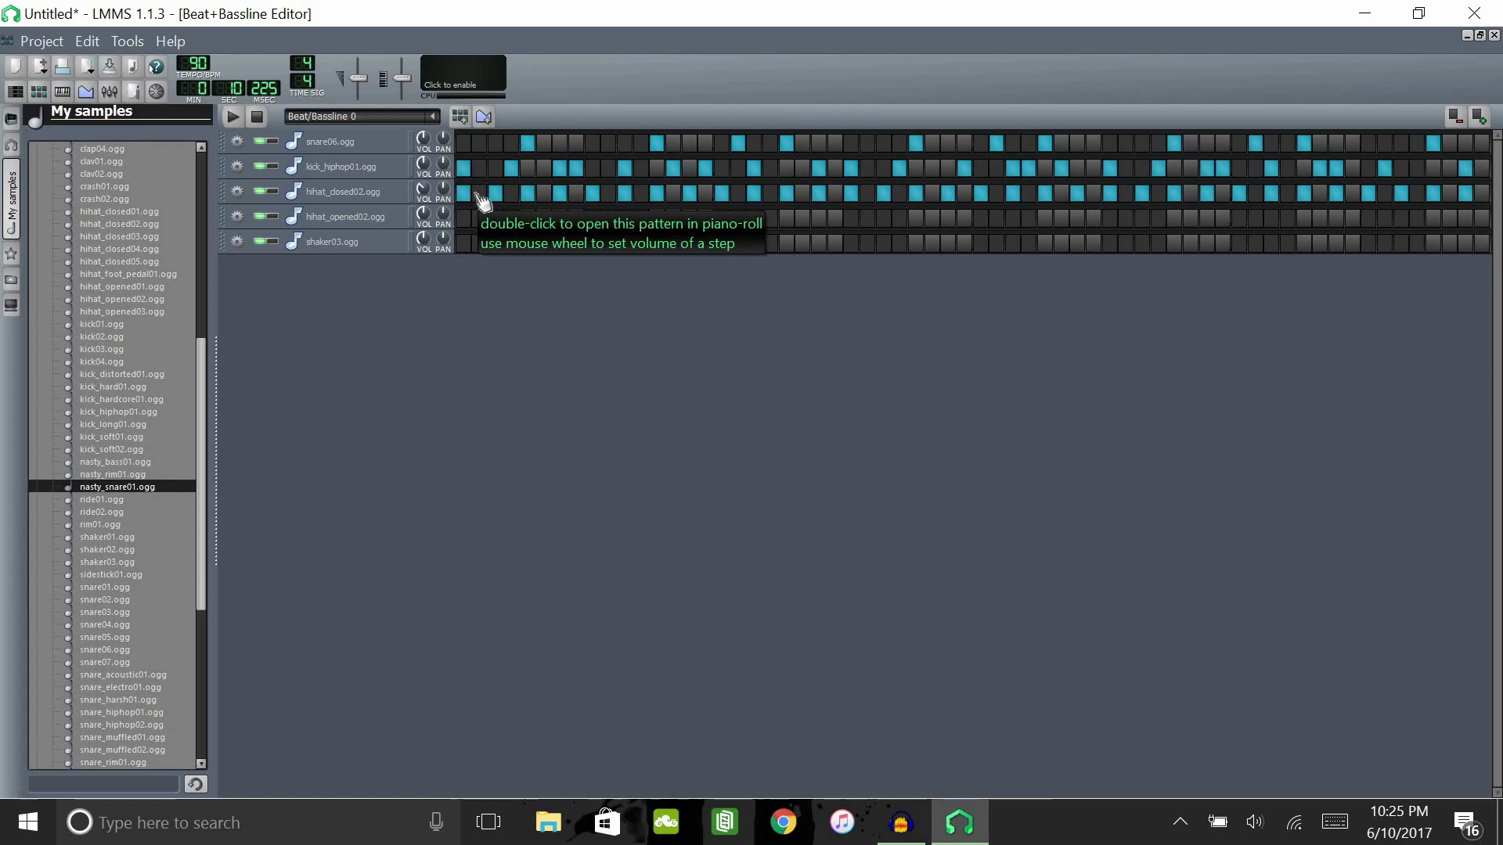
pyautogui.rightClick(517, 202)
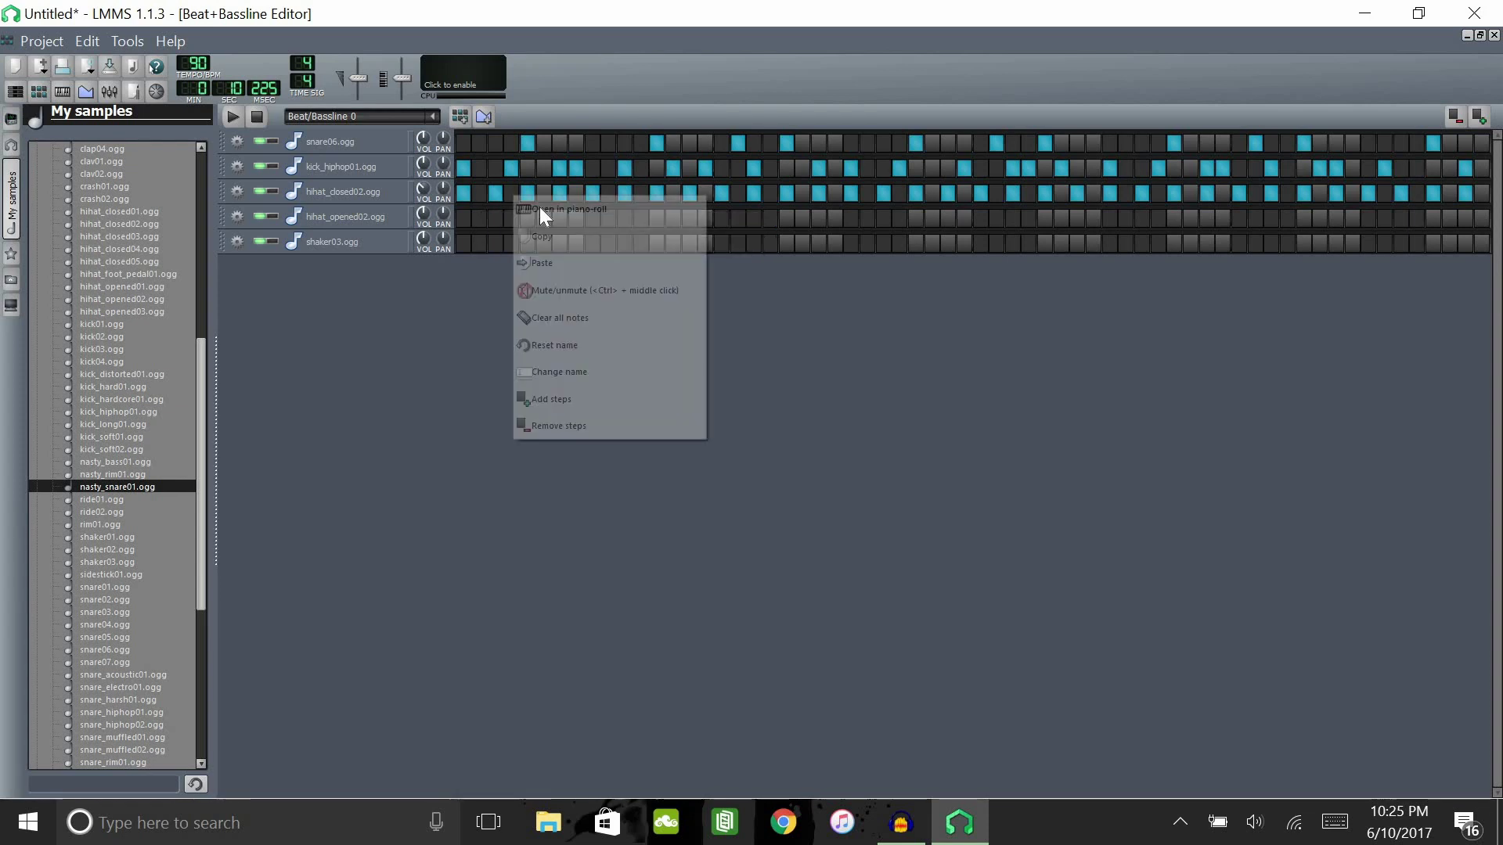
pyautogui.click(552, 211)
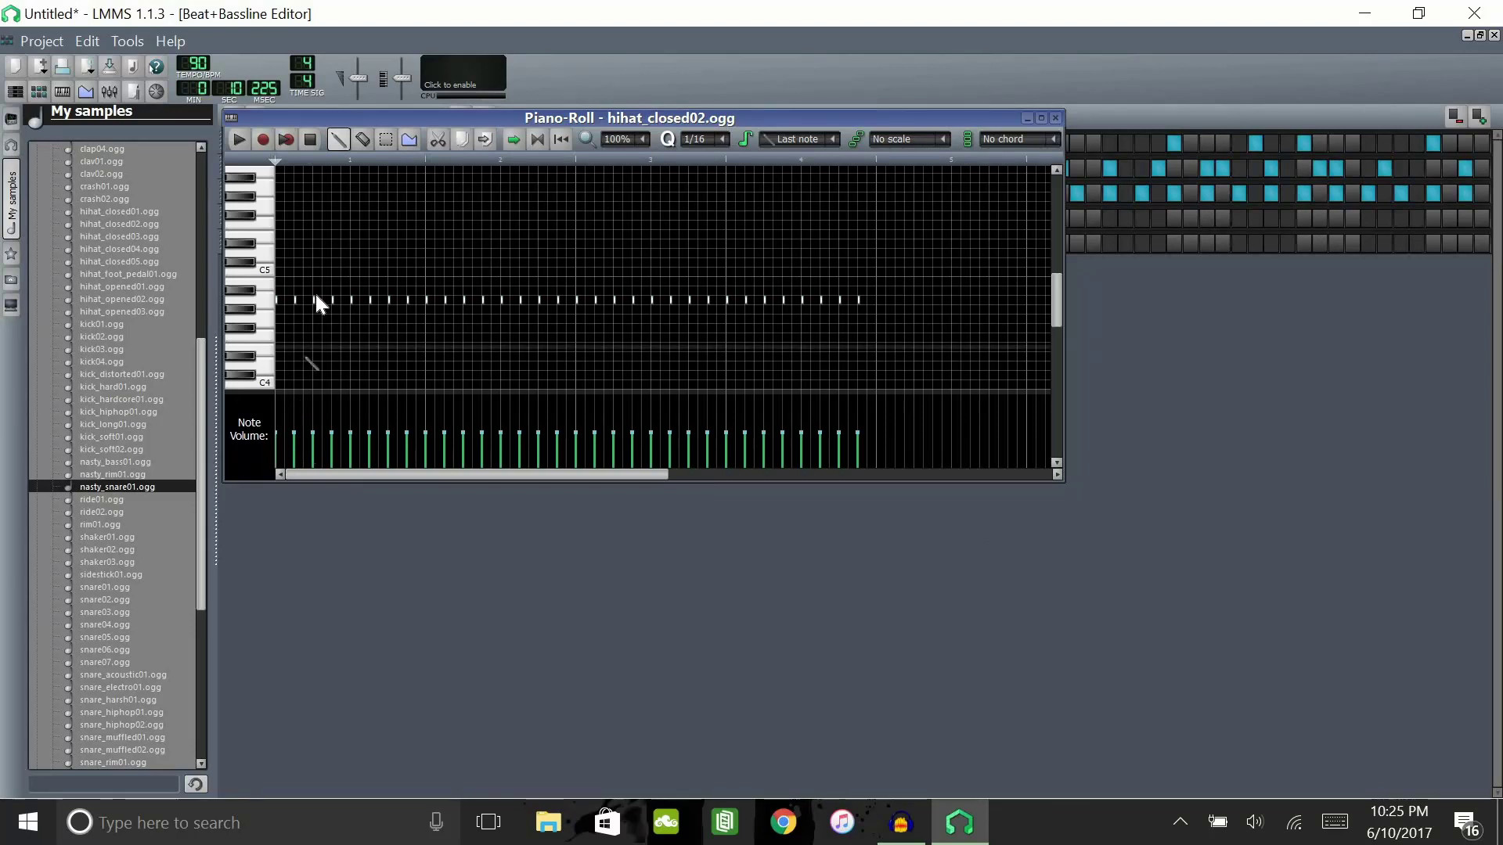
# Lower the note volume of every second hihat_closed02.ogg hit, from the second note through the last.
pyautogui.click(295, 444)
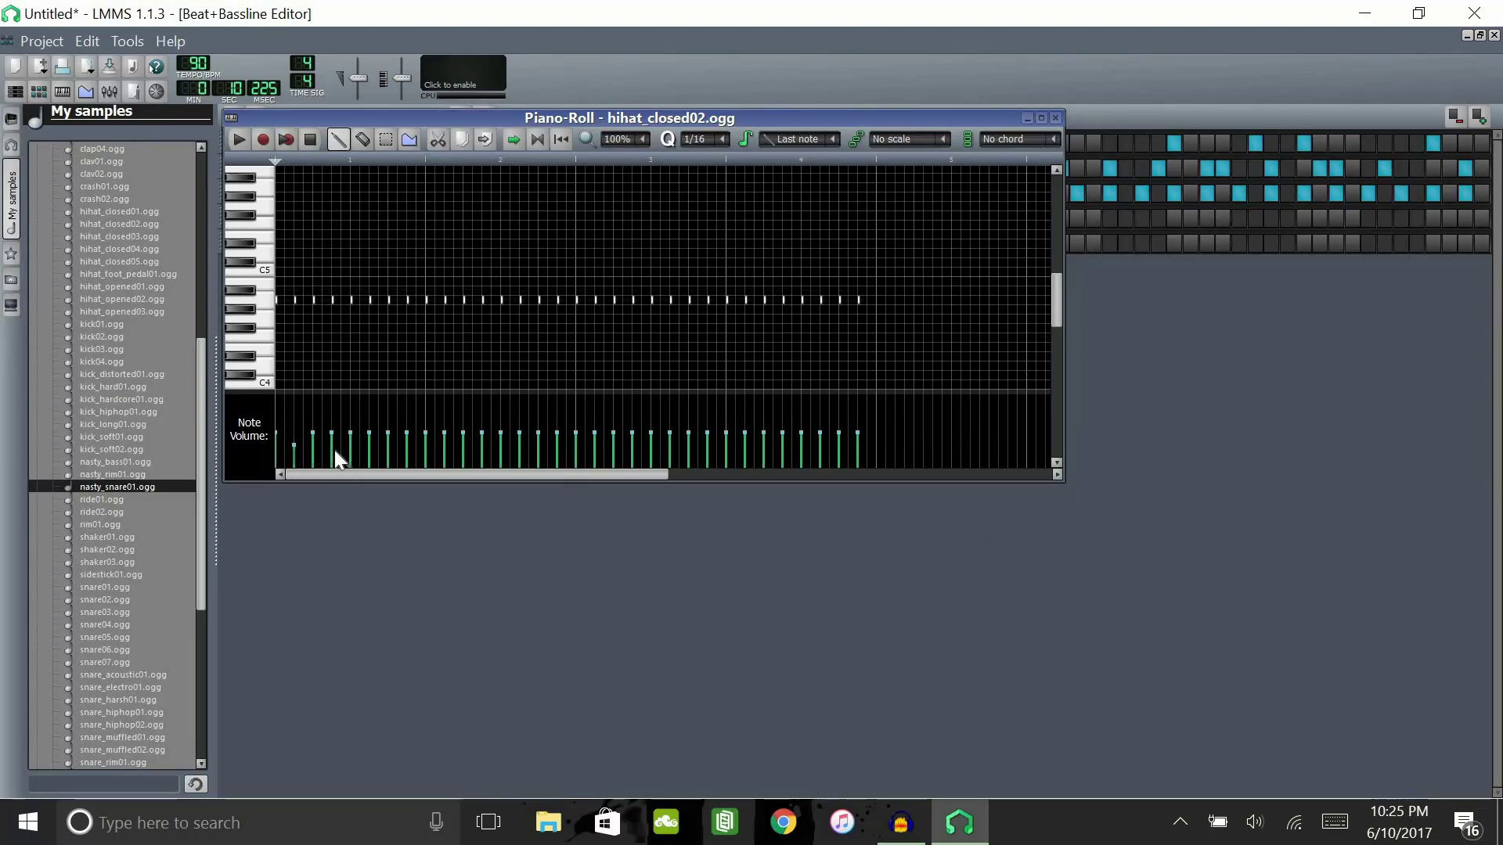
pyautogui.click(331, 445)
pyautogui.click(369, 451)
pyautogui.click(370, 450)
pyautogui.click(406, 450)
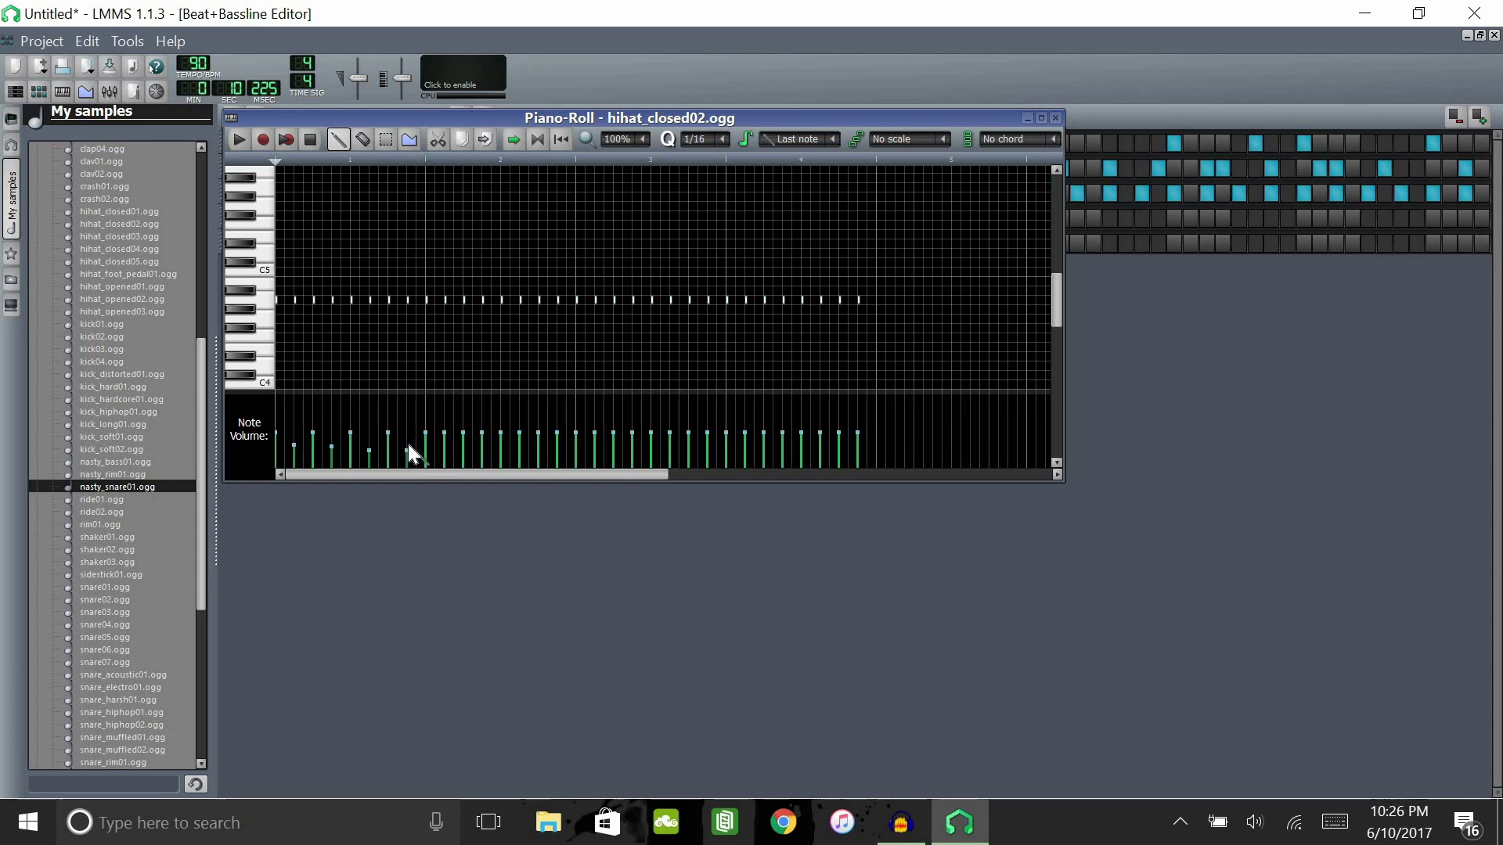
pyautogui.click(443, 449)
pyautogui.click(481, 450)
pyautogui.click(518, 449)
pyautogui.click(557, 446)
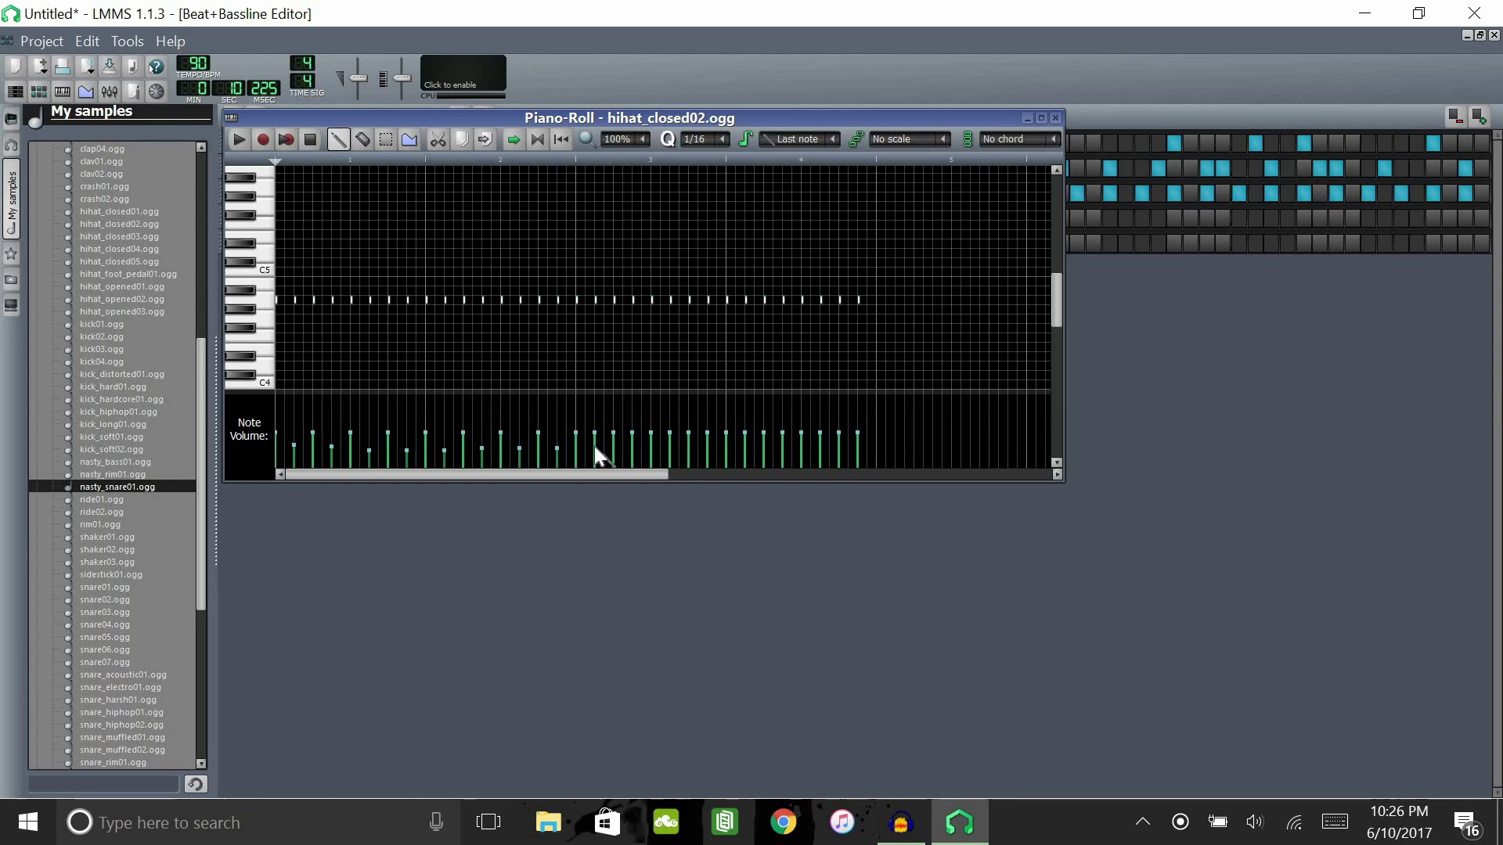
pyautogui.click(594, 446)
pyautogui.click(632, 446)
pyautogui.click(671, 445)
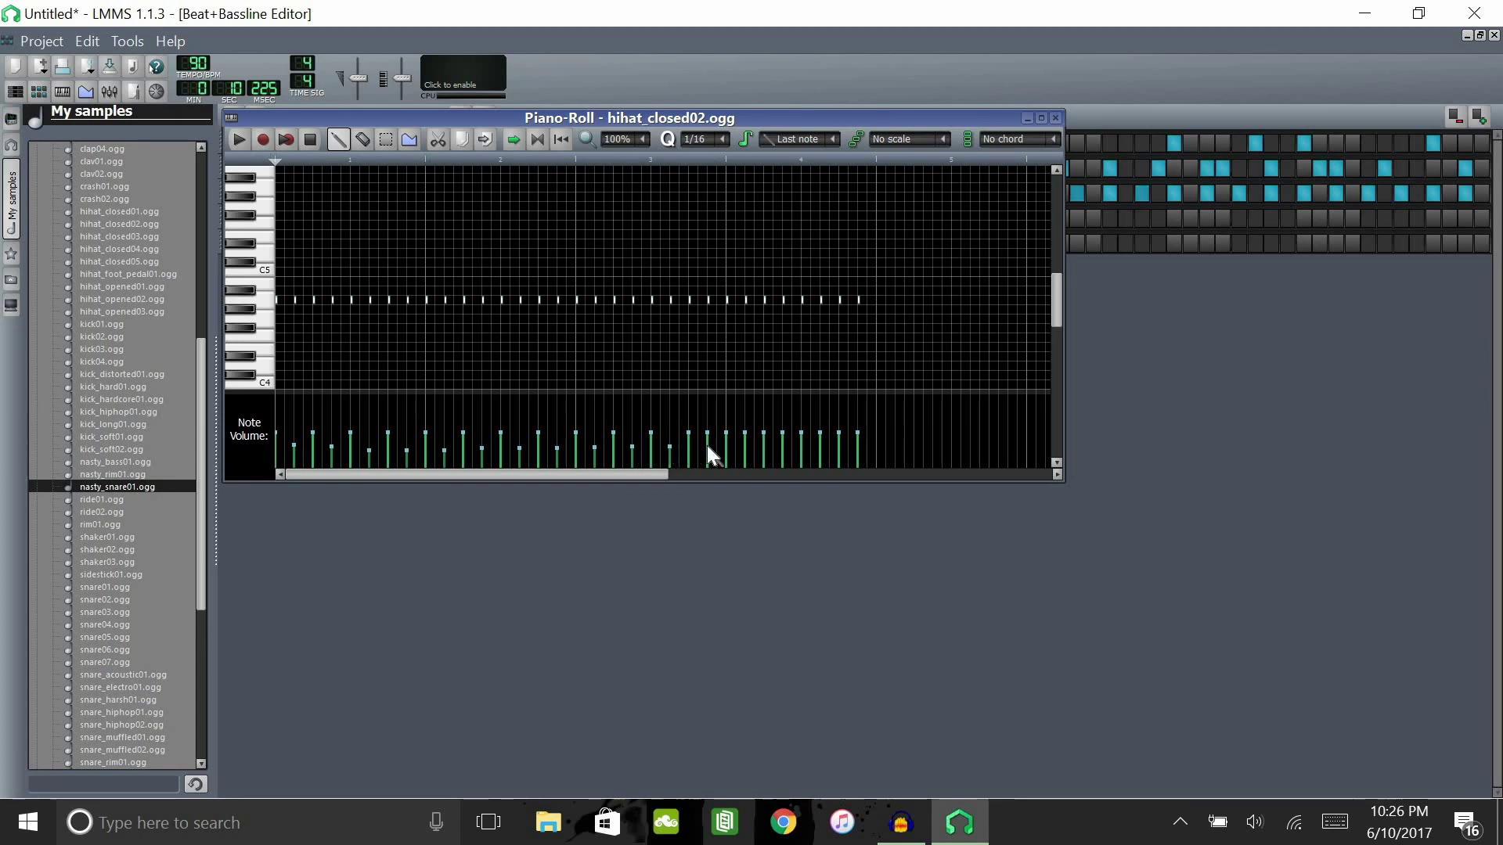
pyautogui.click(745, 449)
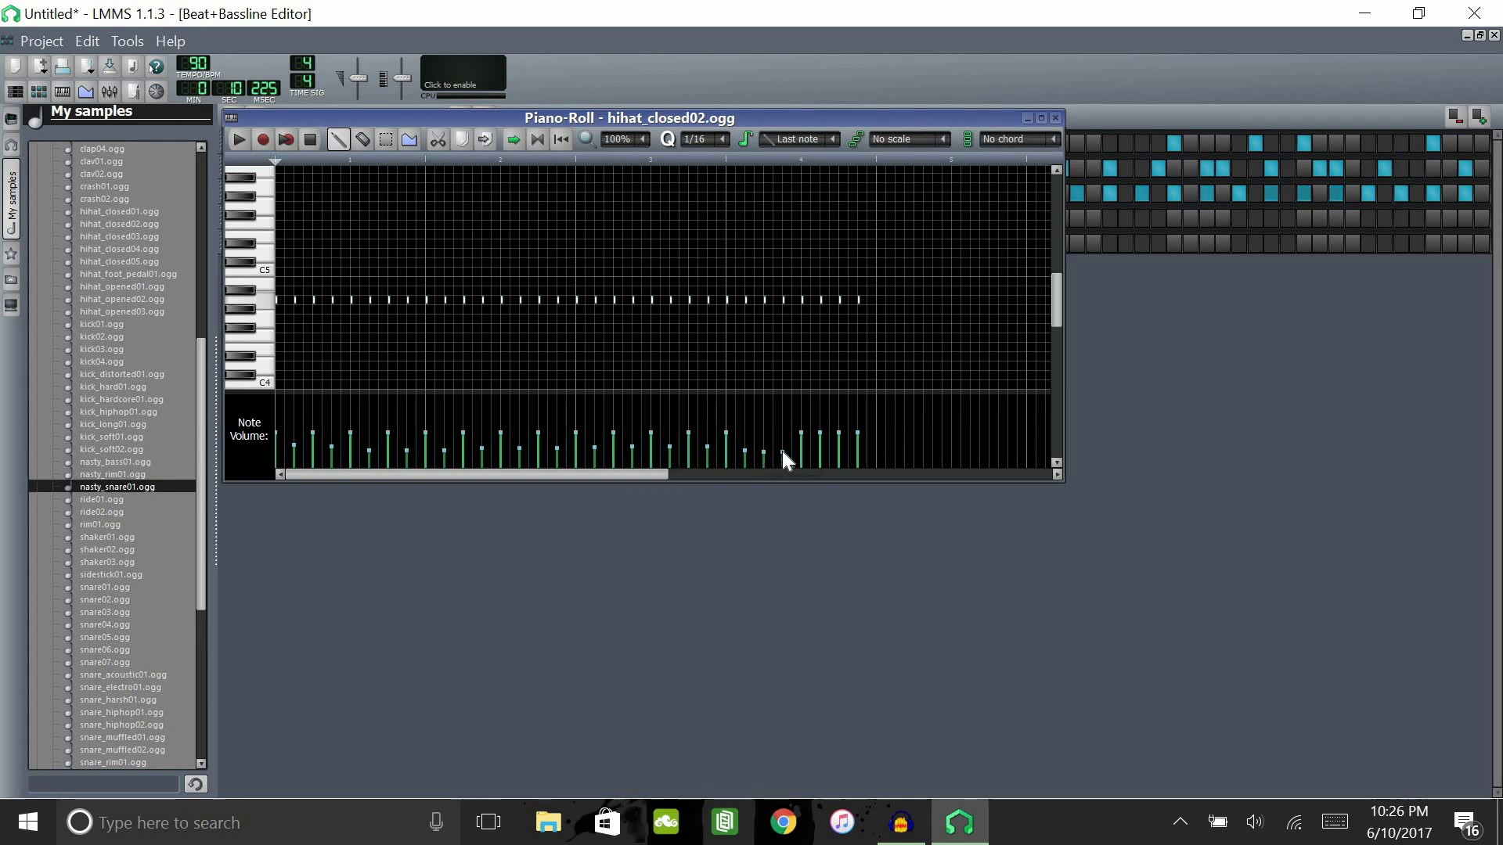
pyautogui.click(819, 449)
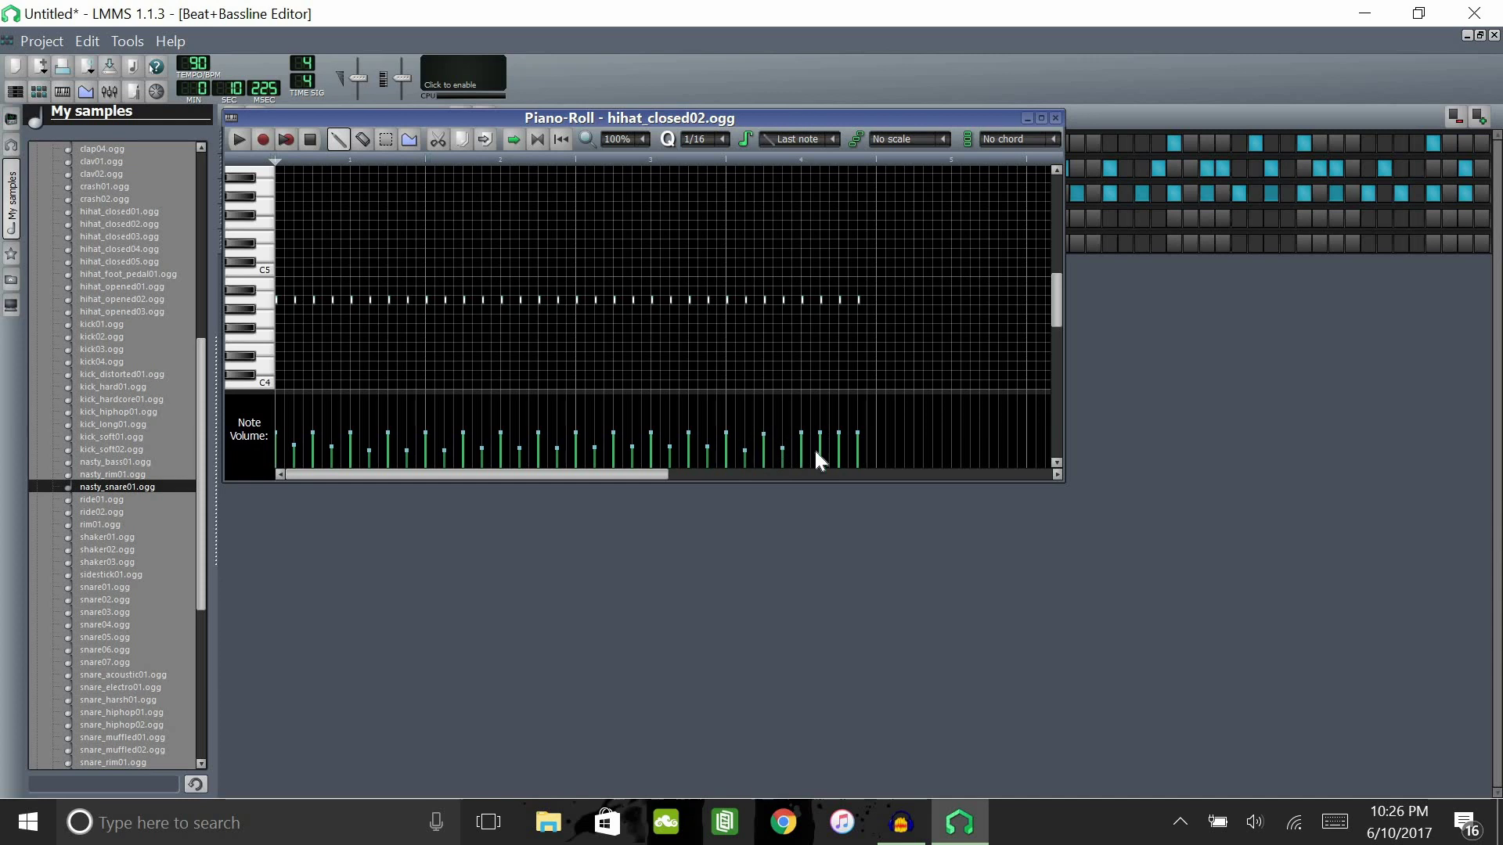
pyautogui.click(858, 448)
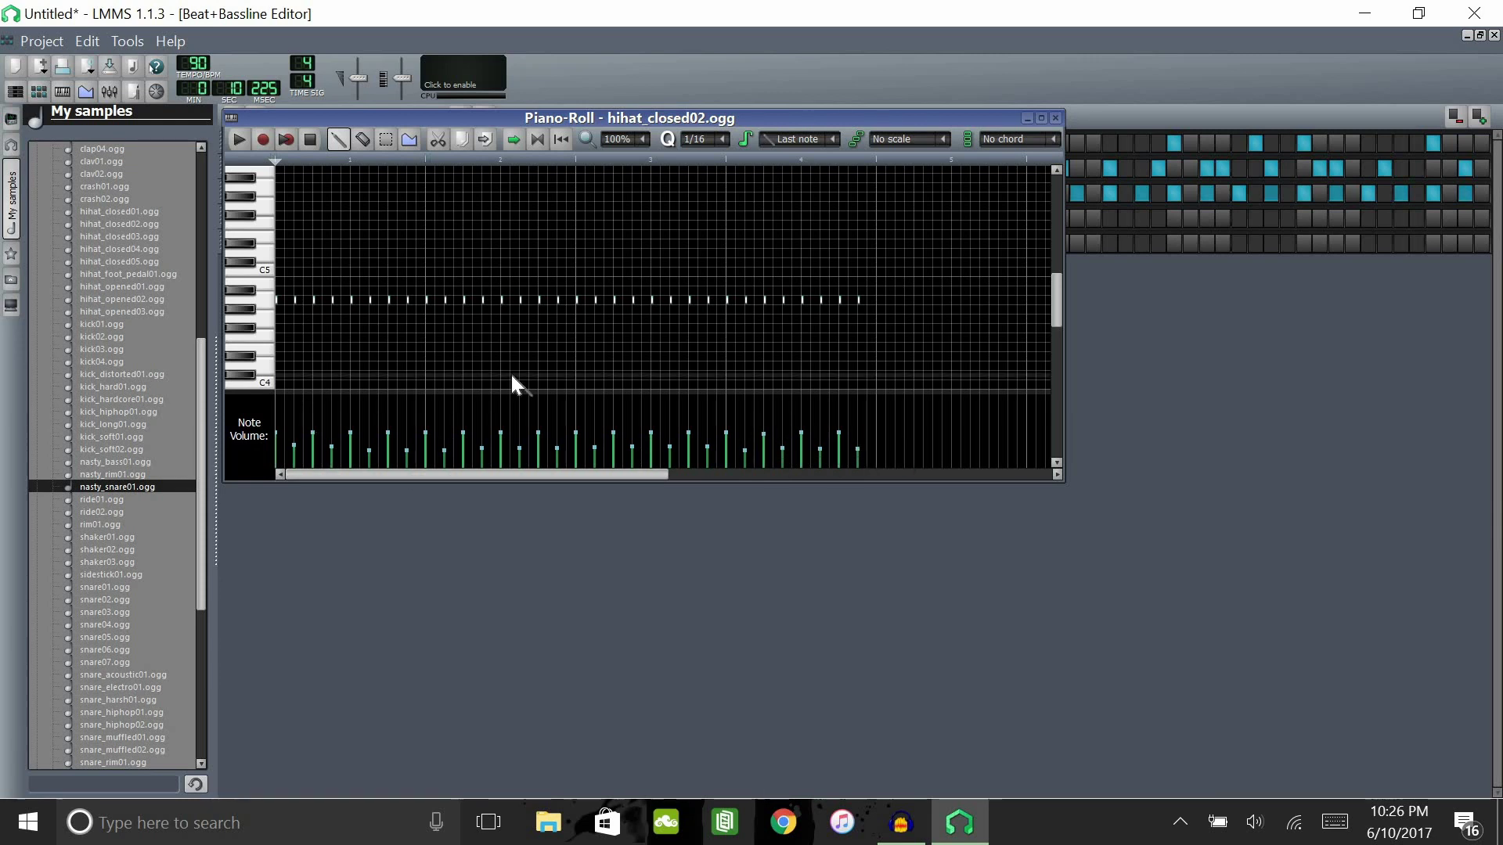
# Play back the hihat_closed02.ogg notes and close the piano roll.
pyautogui.click(238, 139)
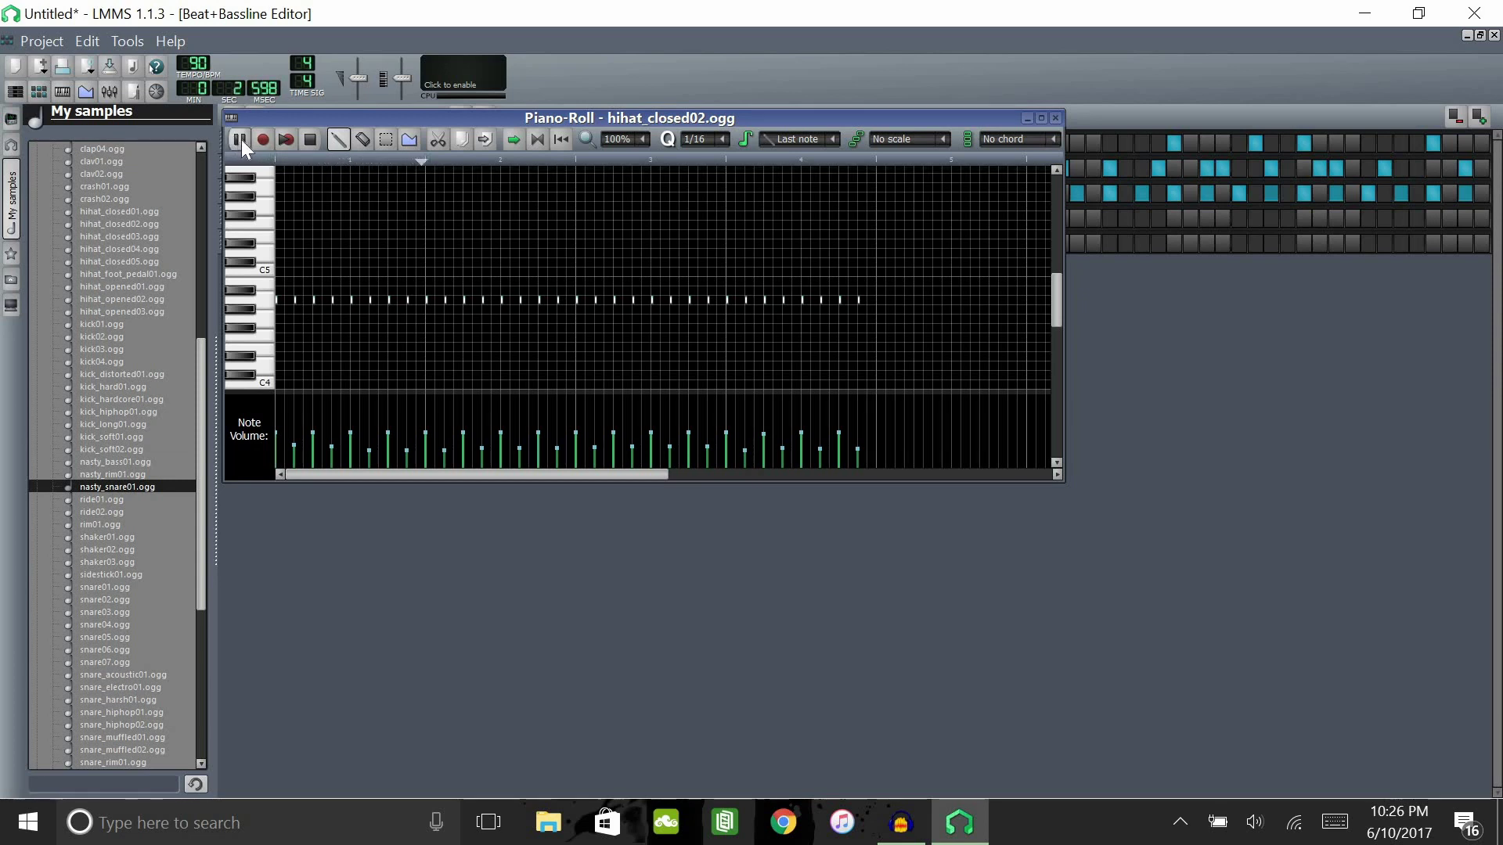
pyautogui.click(239, 139)
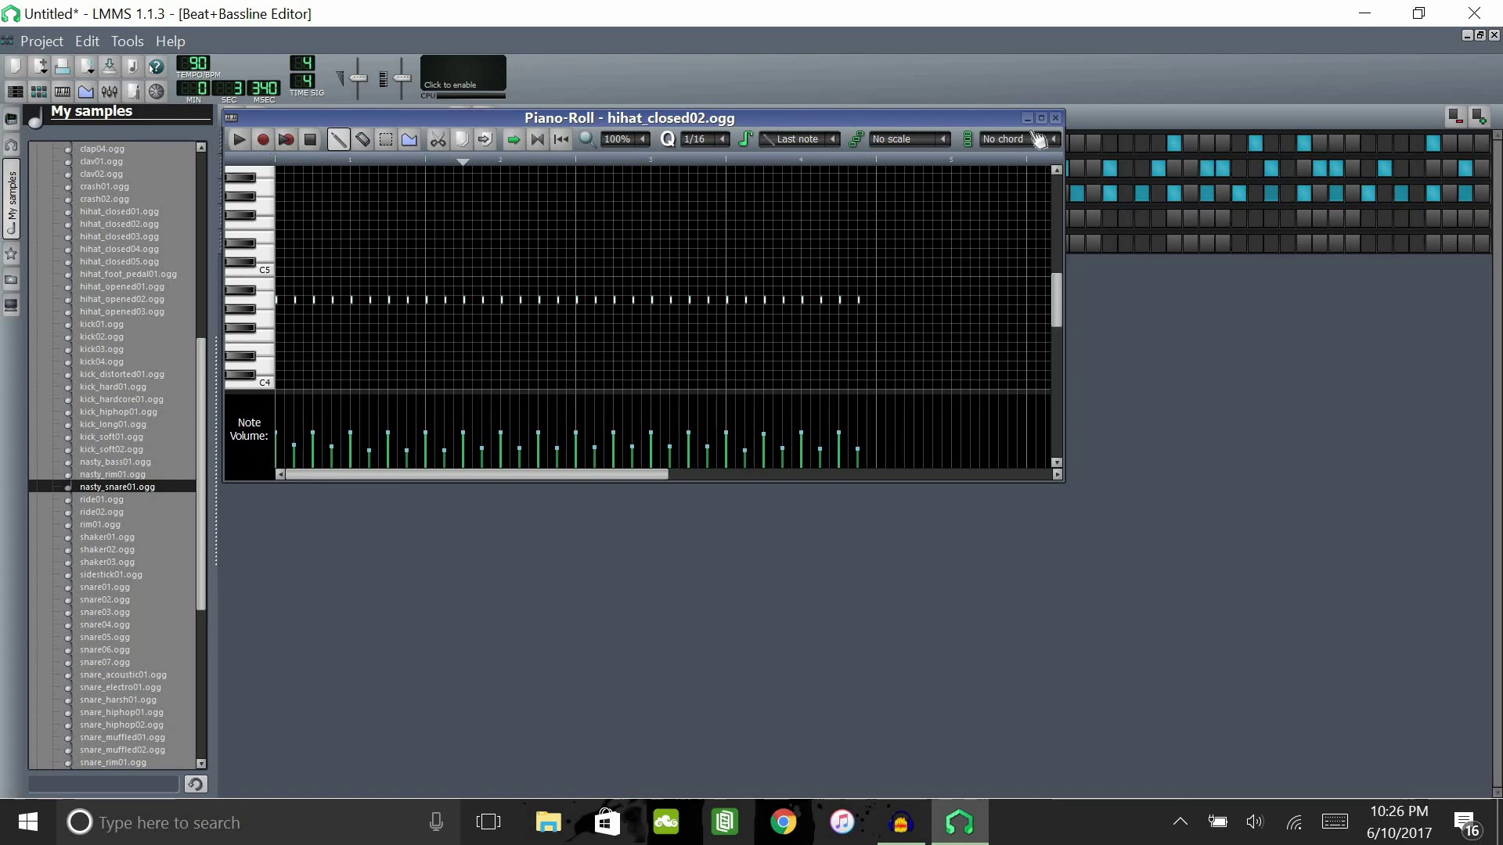
pyautogui.click(1055, 117)
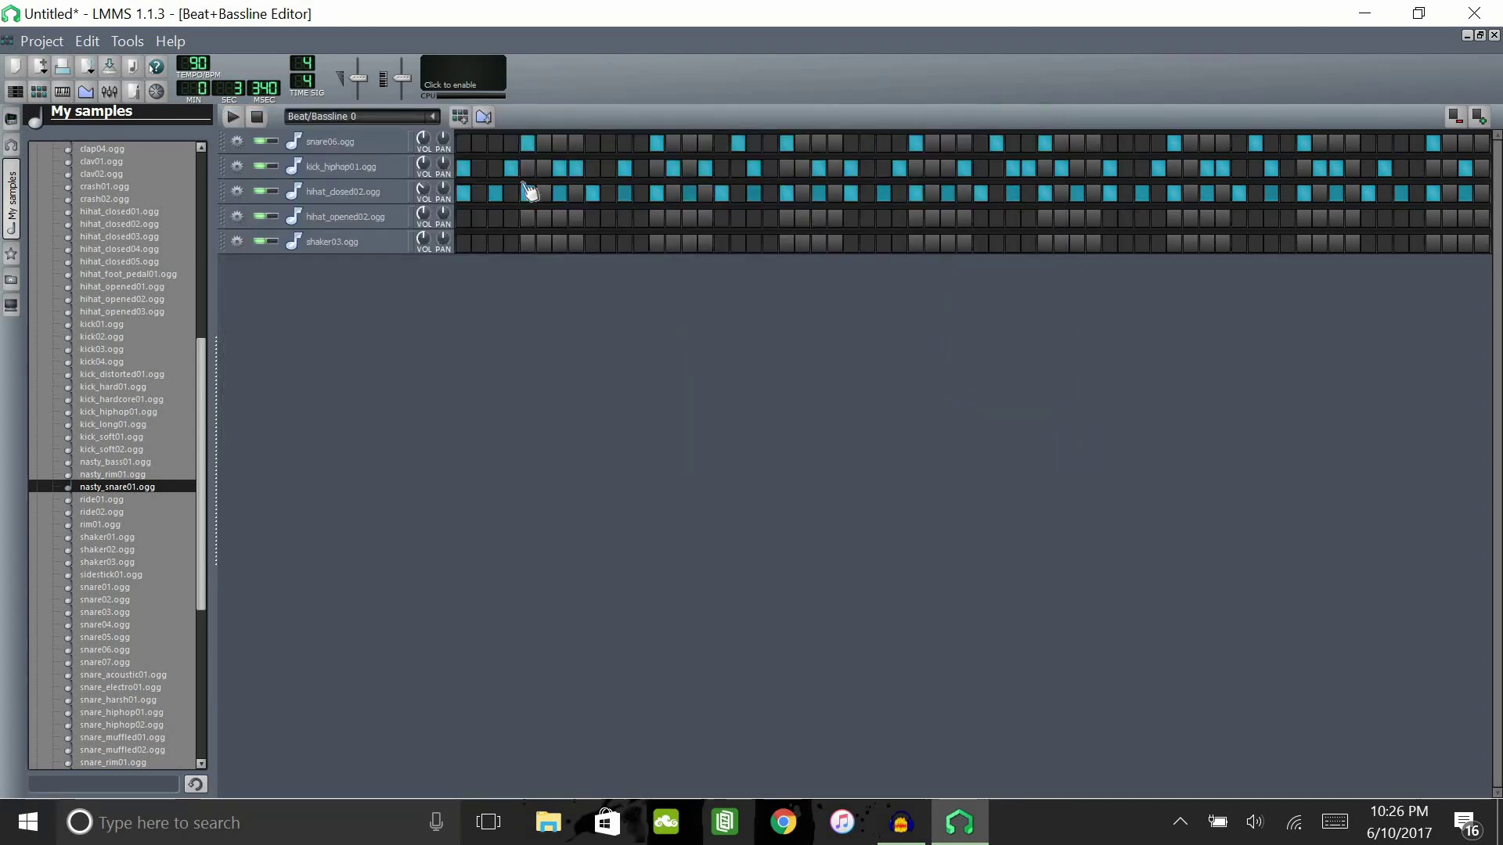
# Play back the whole beat and turn down the volume of the hihat_closed02.ogg track.
pyautogui.click(233, 117)
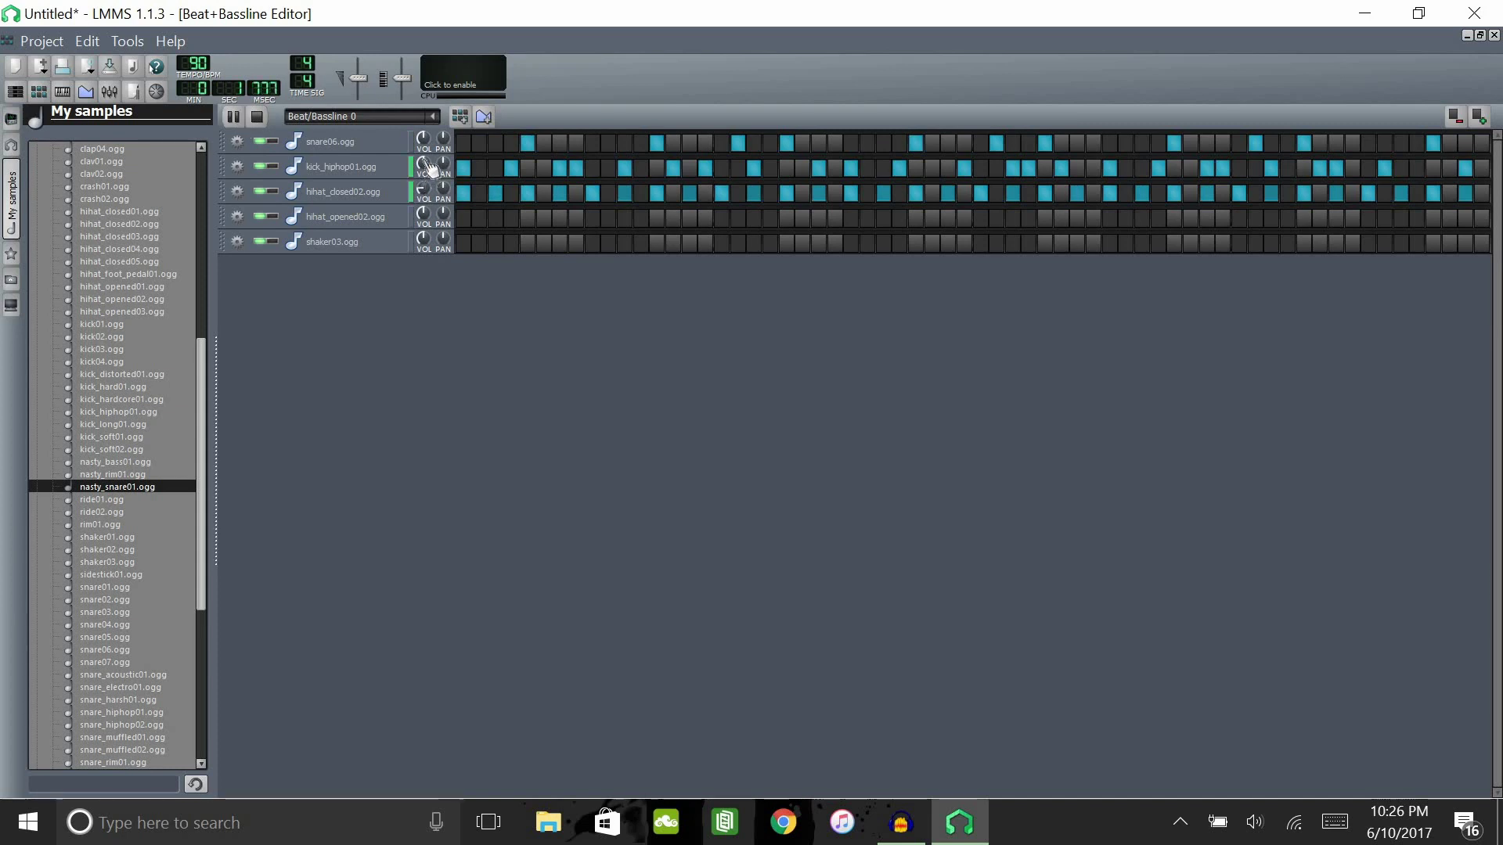
pyautogui.moveTo(430, 197); pyautogui.dragTo(426, 168)
pyautogui.click(237, 114)
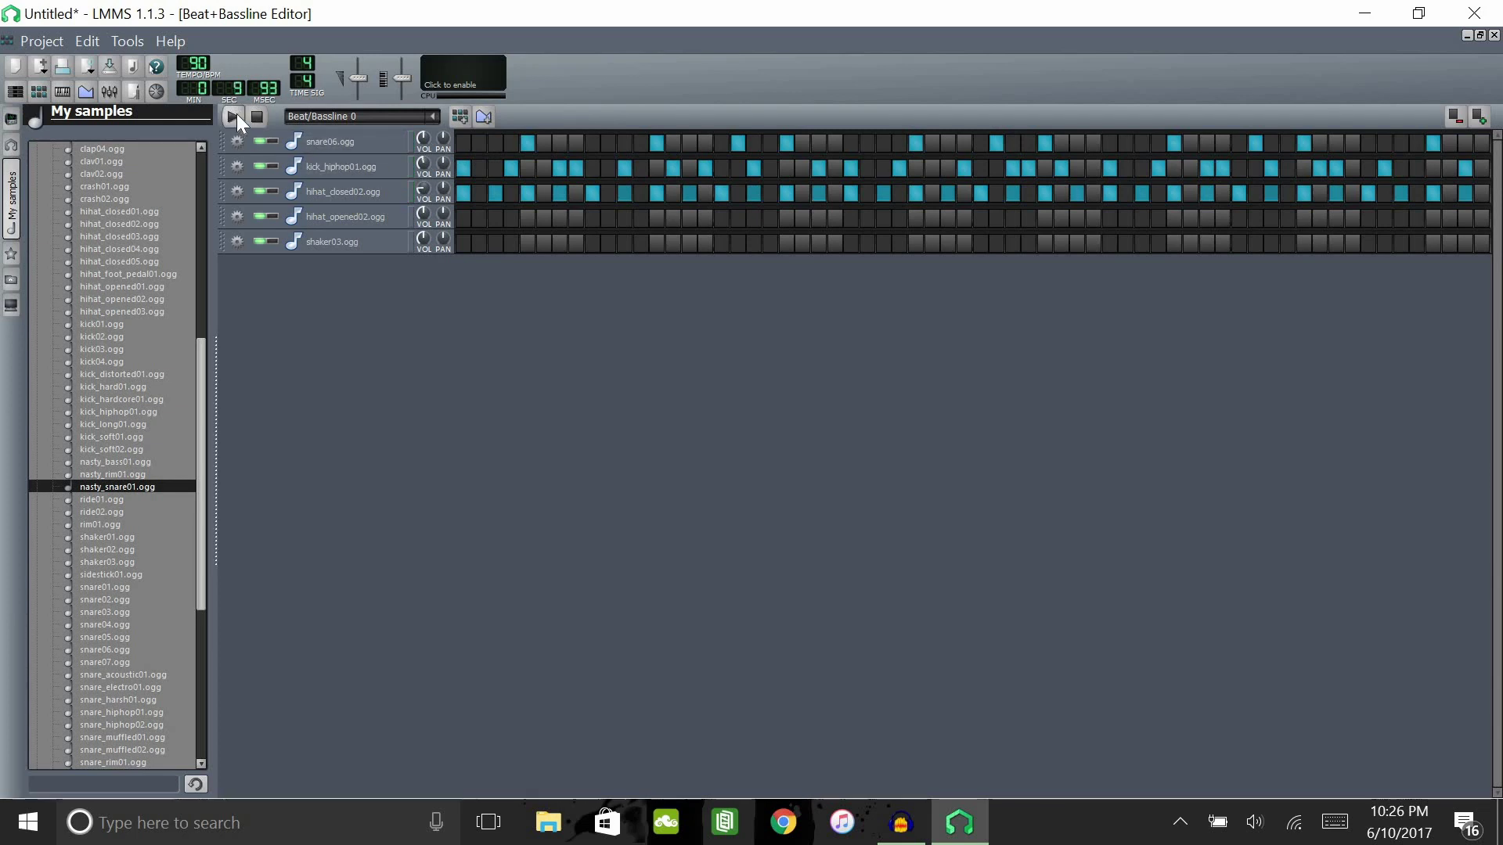
pyautogui.moveTo(422, 190); pyautogui.dragTo(427, 197)
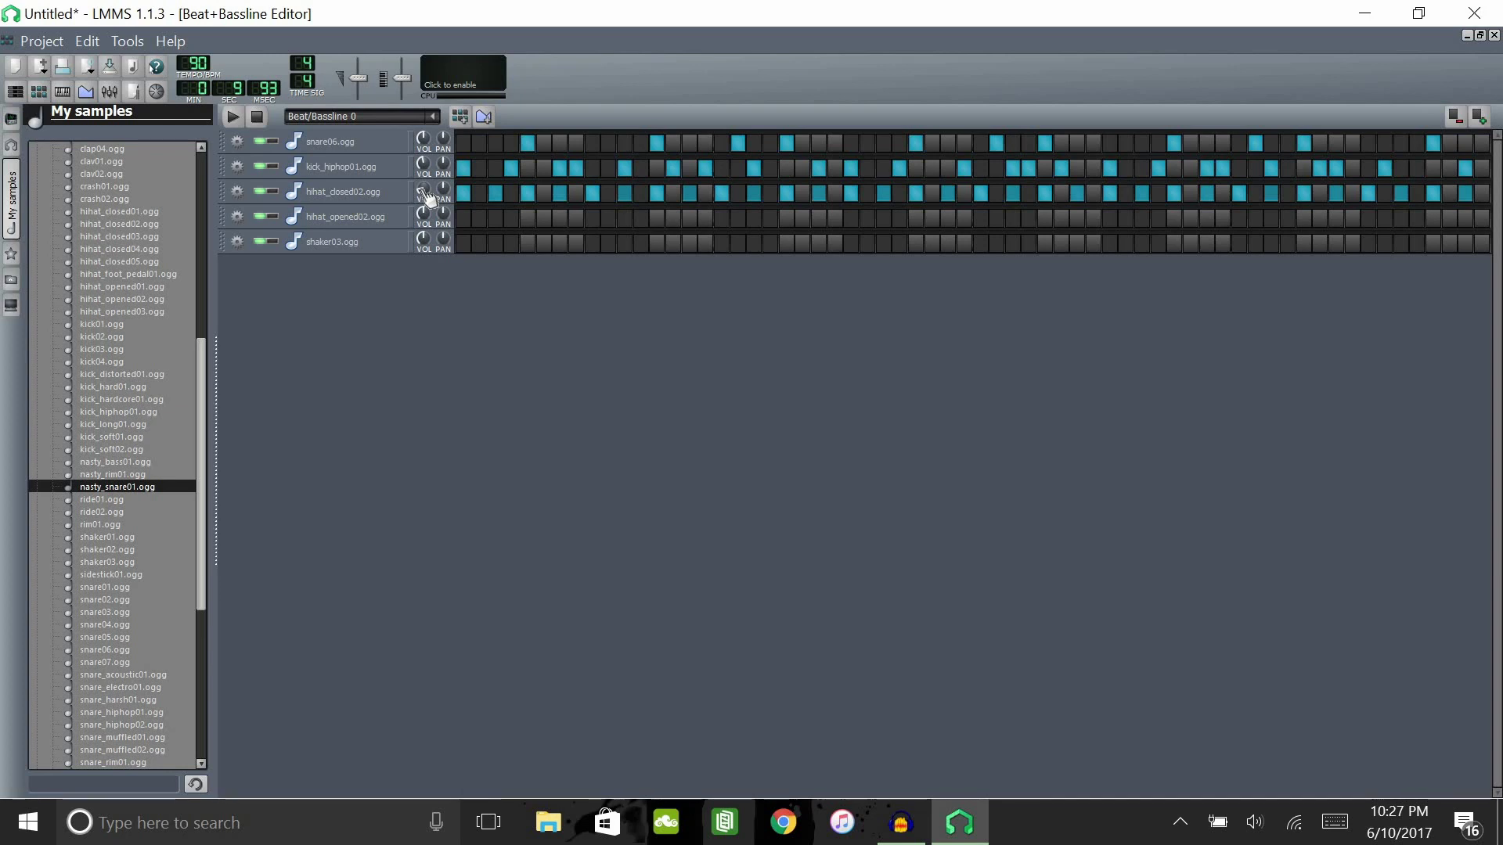
# Place hihat_opened02.ogg hits on steps 3, 9, 16, 24, 32, 40 and 56.
pyautogui.click(496, 218)
pyautogui.click(592, 218)
pyautogui.click(705, 218)
pyautogui.click(835, 219)
pyautogui.click(965, 218)
pyautogui.click(1094, 218)
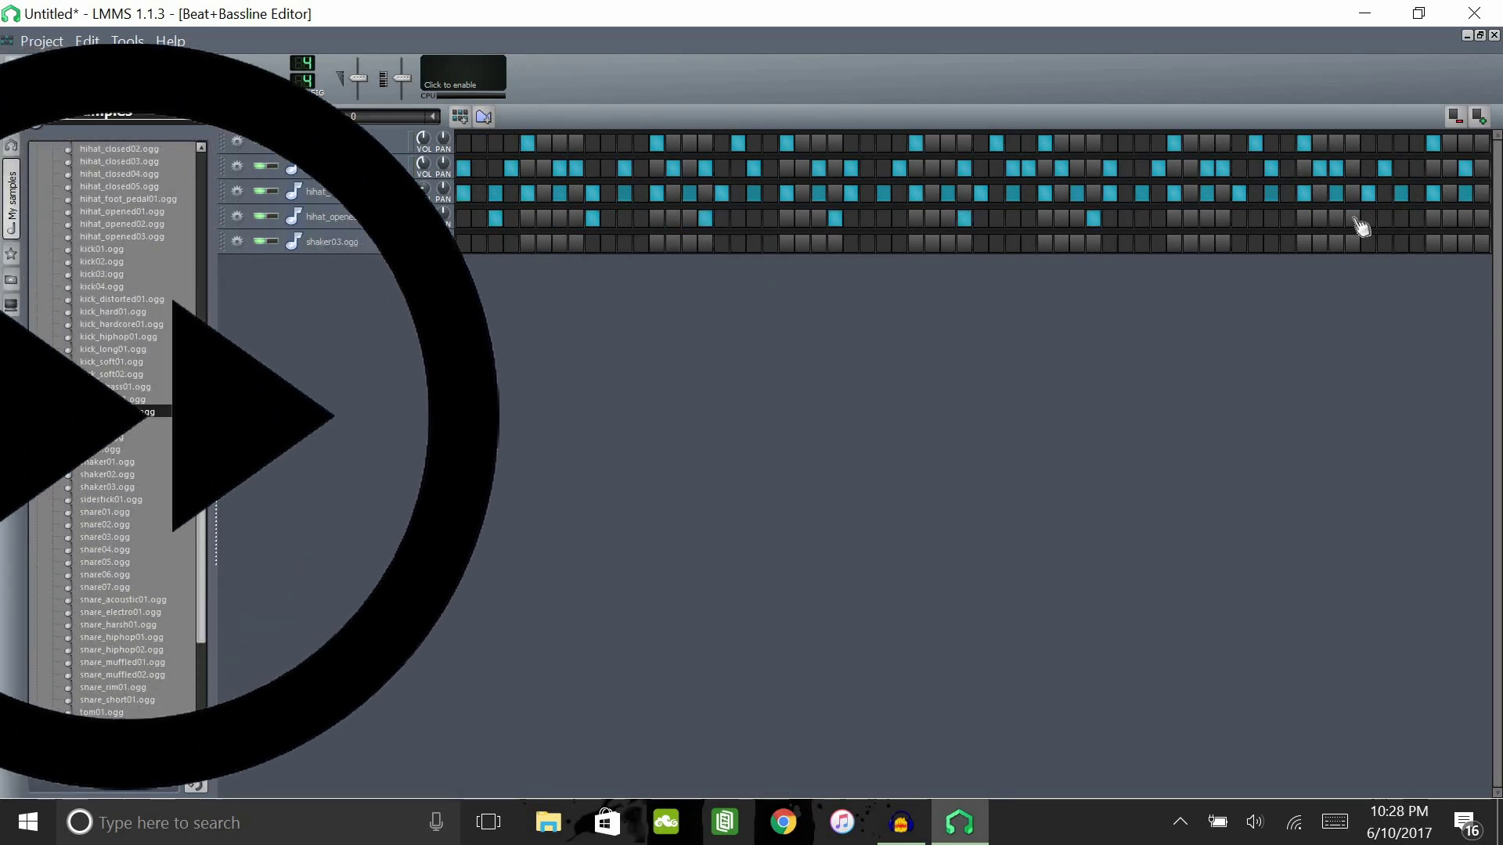
pyautogui.click(1353, 219)
# Move the hihat_opened02.ogg hits on steps 9, 24 and 32 to steps 7, 23 and 31, and add one on step 26.
pyautogui.click(770, 220)
pyautogui.click(948, 219)
pyautogui.click(964, 219)
pyautogui.click(770, 219)
pyautogui.click(835, 219)
pyautogui.click(819, 219)
pyautogui.click(868, 220)
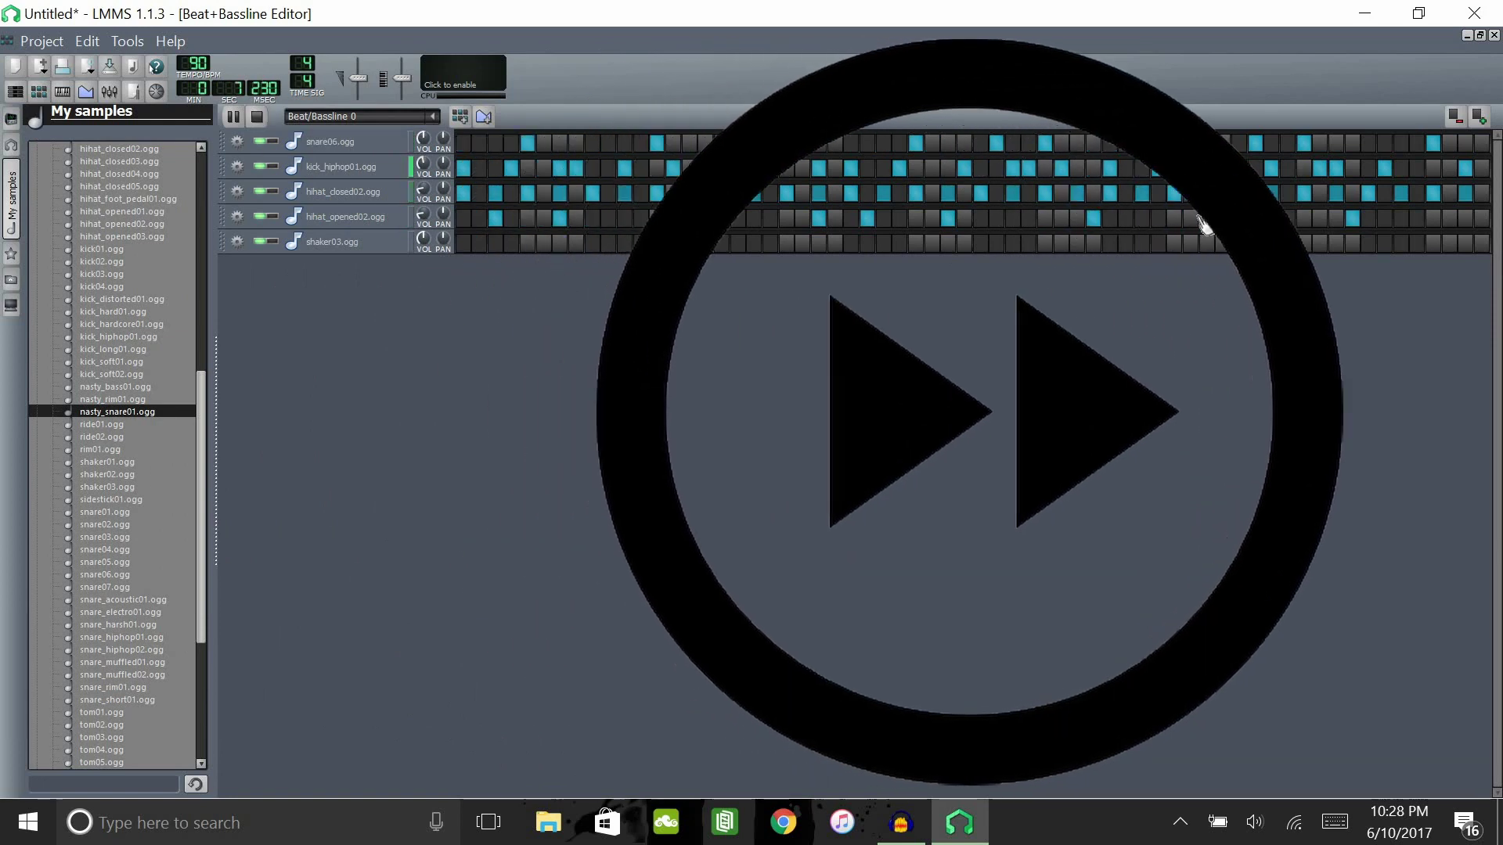
# Add hihat_opened02.ogg hits on steps 48 and 63 and remove the hits on steps 3 and 26.
pyautogui.click(1465, 218)
pyautogui.click(1223, 218)
pyautogui.click(867, 218)
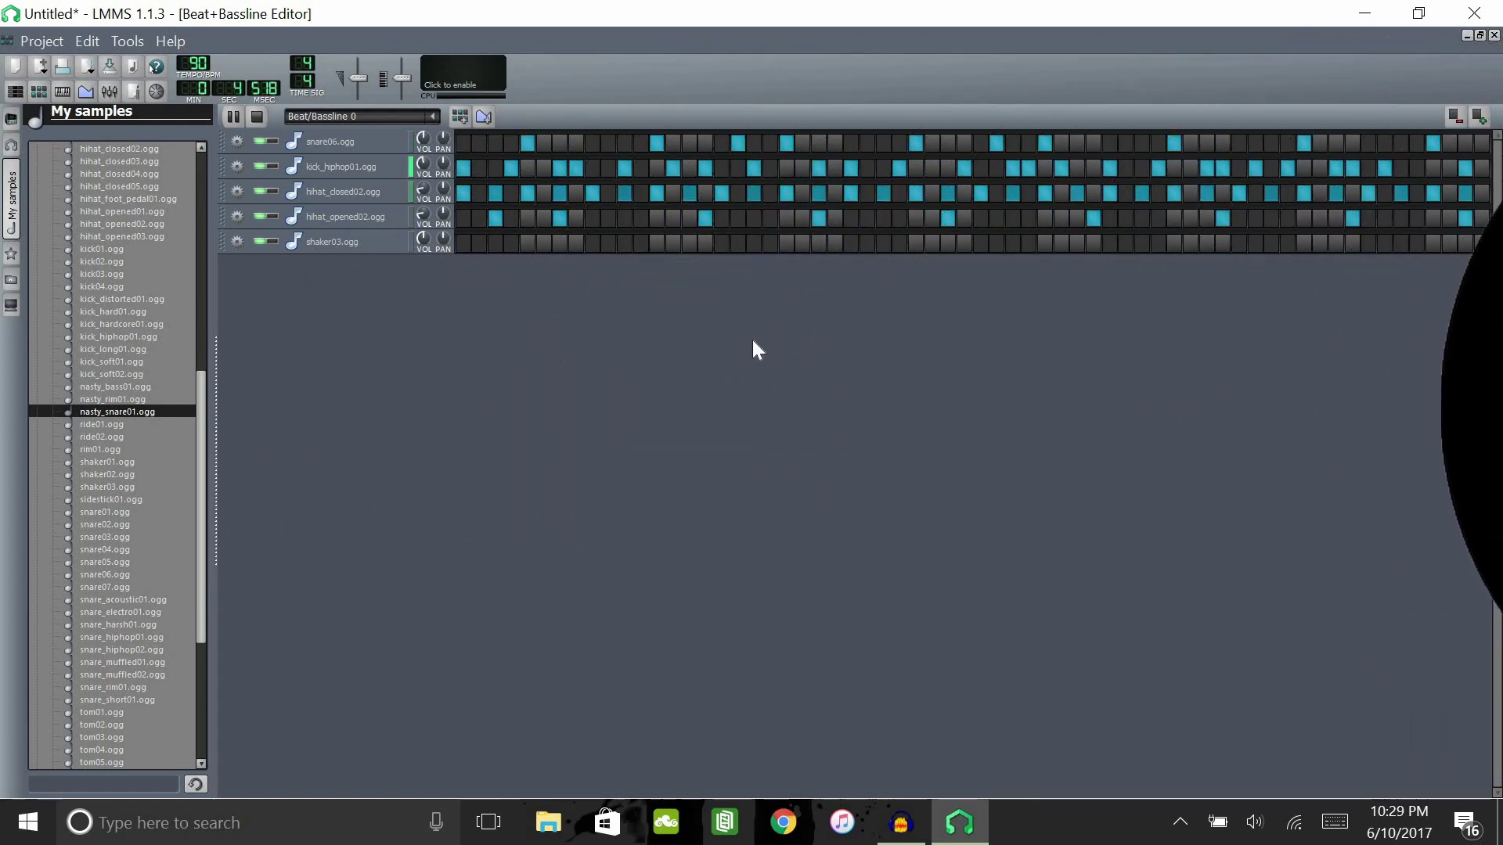
pyautogui.click(495, 219)
# Look through the drum samples and preview wood01.ogg.
pyautogui.scroll(-7, 121, 350)
pyautogui.scroll(2, 121, 548)
pyautogui.click(110, 638)
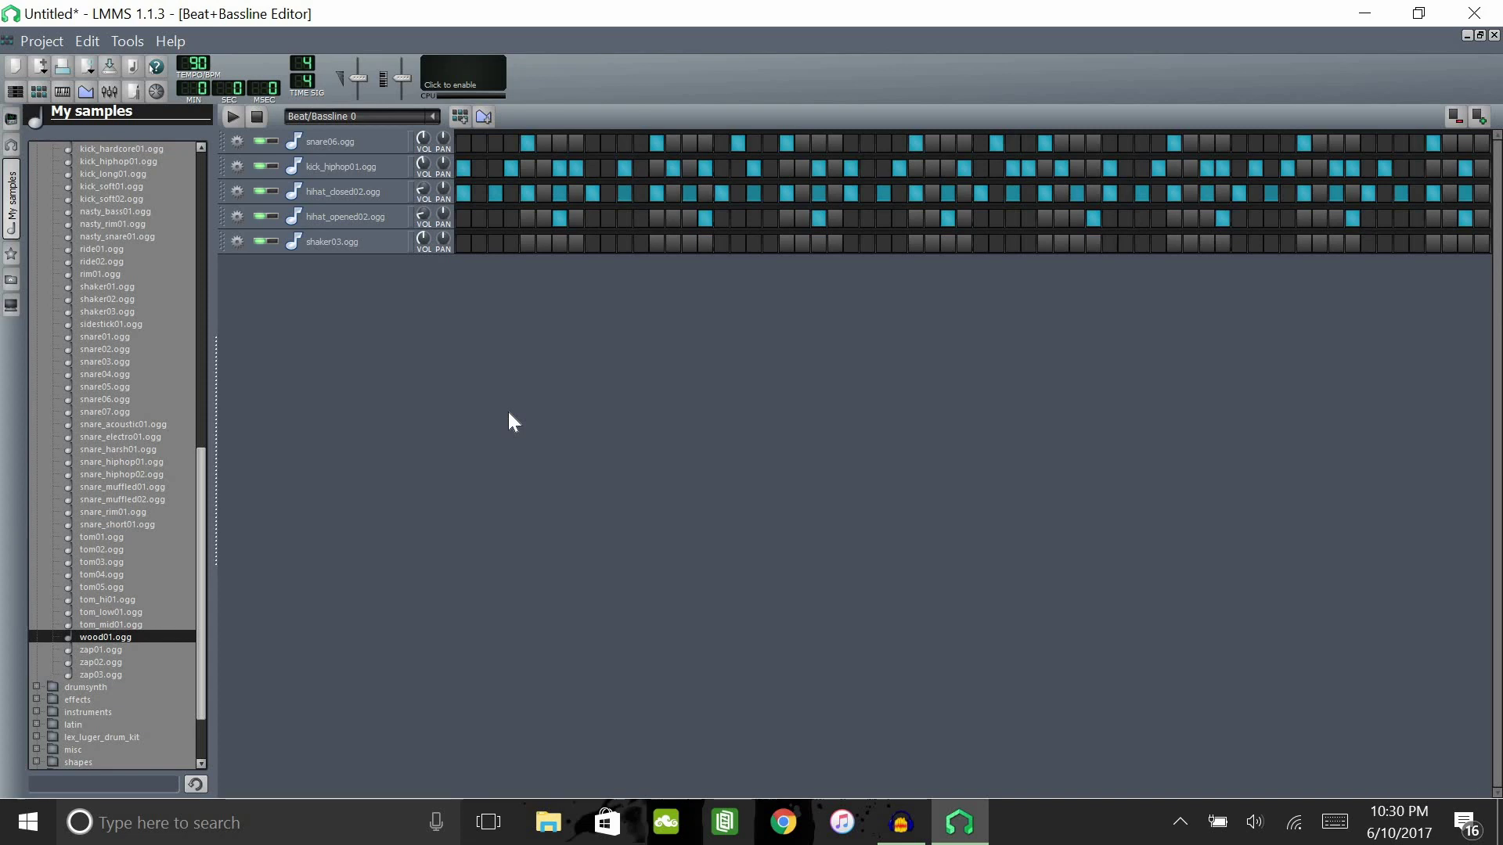
# Move the last hihat_opened02.ogg hit from step 63 to step 64 and check the pattern by playback.
pyautogui.click(1465, 217)
pyautogui.click(1482, 217)
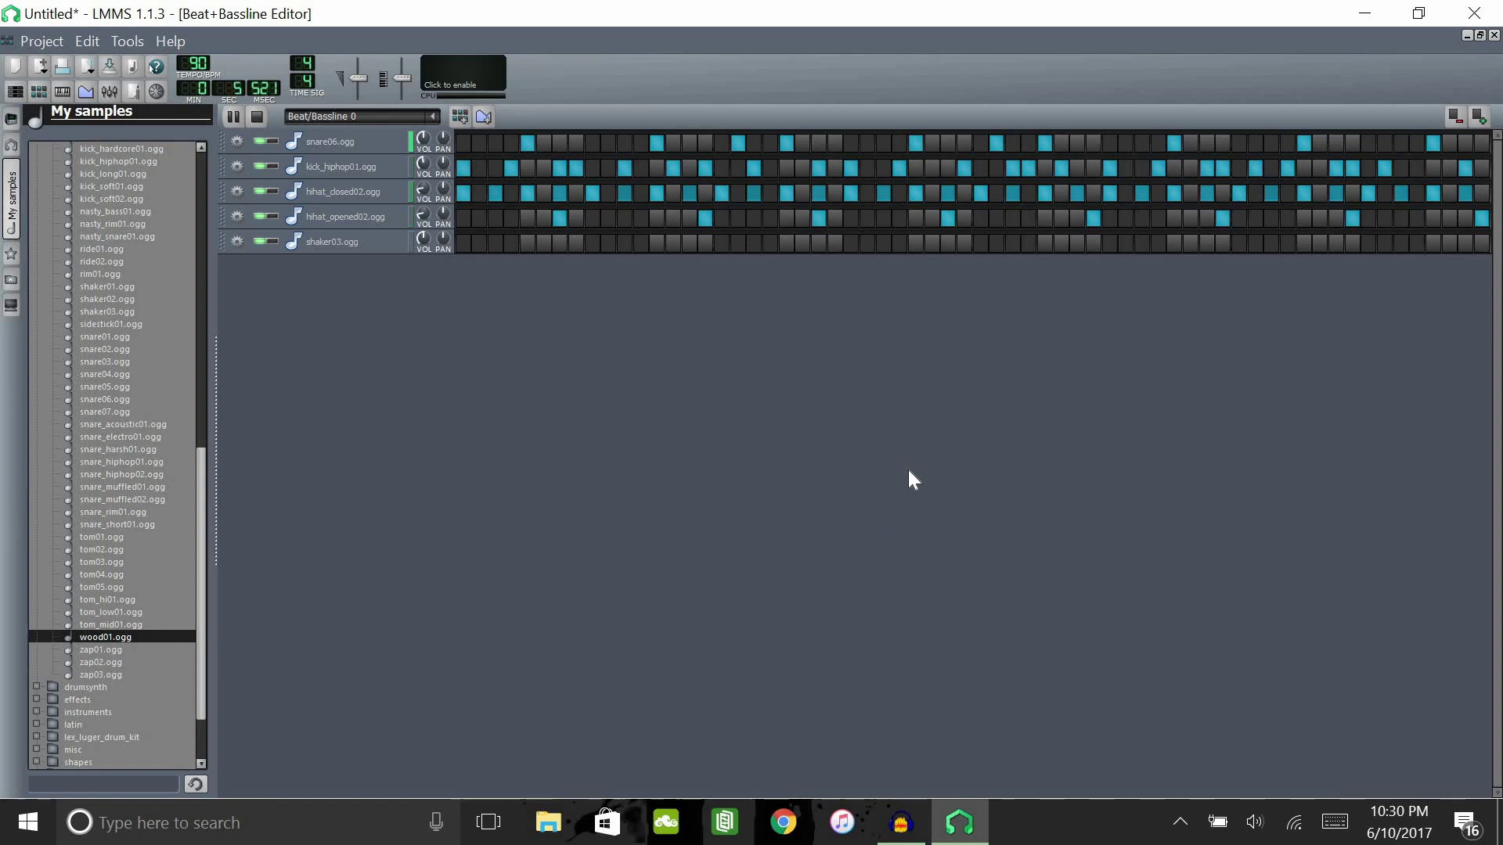
pyautogui.click(233, 116)
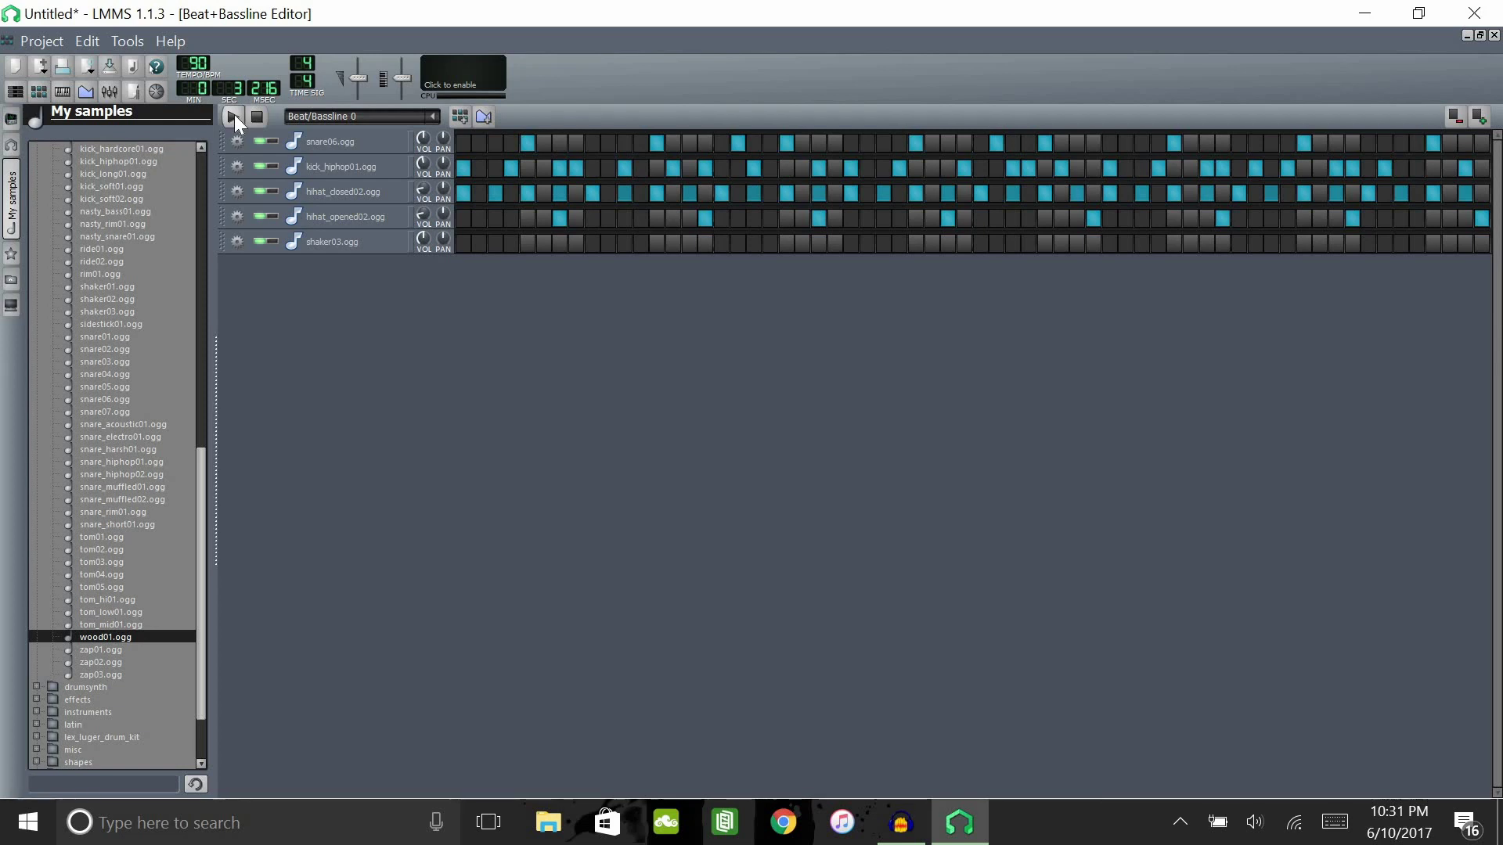
pyautogui.click(234, 114)
pyautogui.click(233, 116)
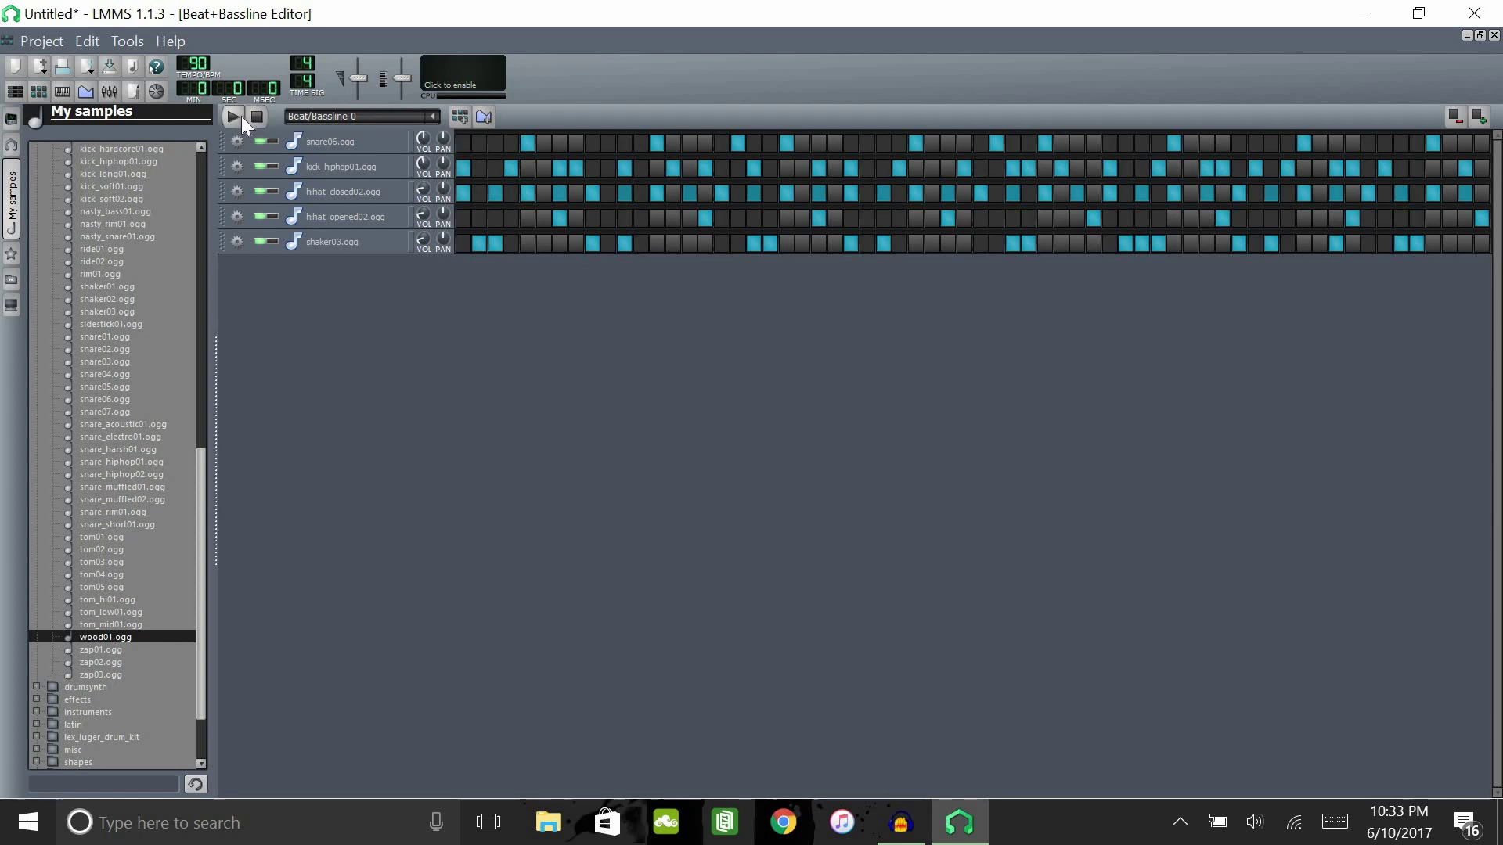
# Play back the complete five-track beat and hide the Beat+Bassline Editor to get to the Song-Editor.
pyautogui.click(241, 116)
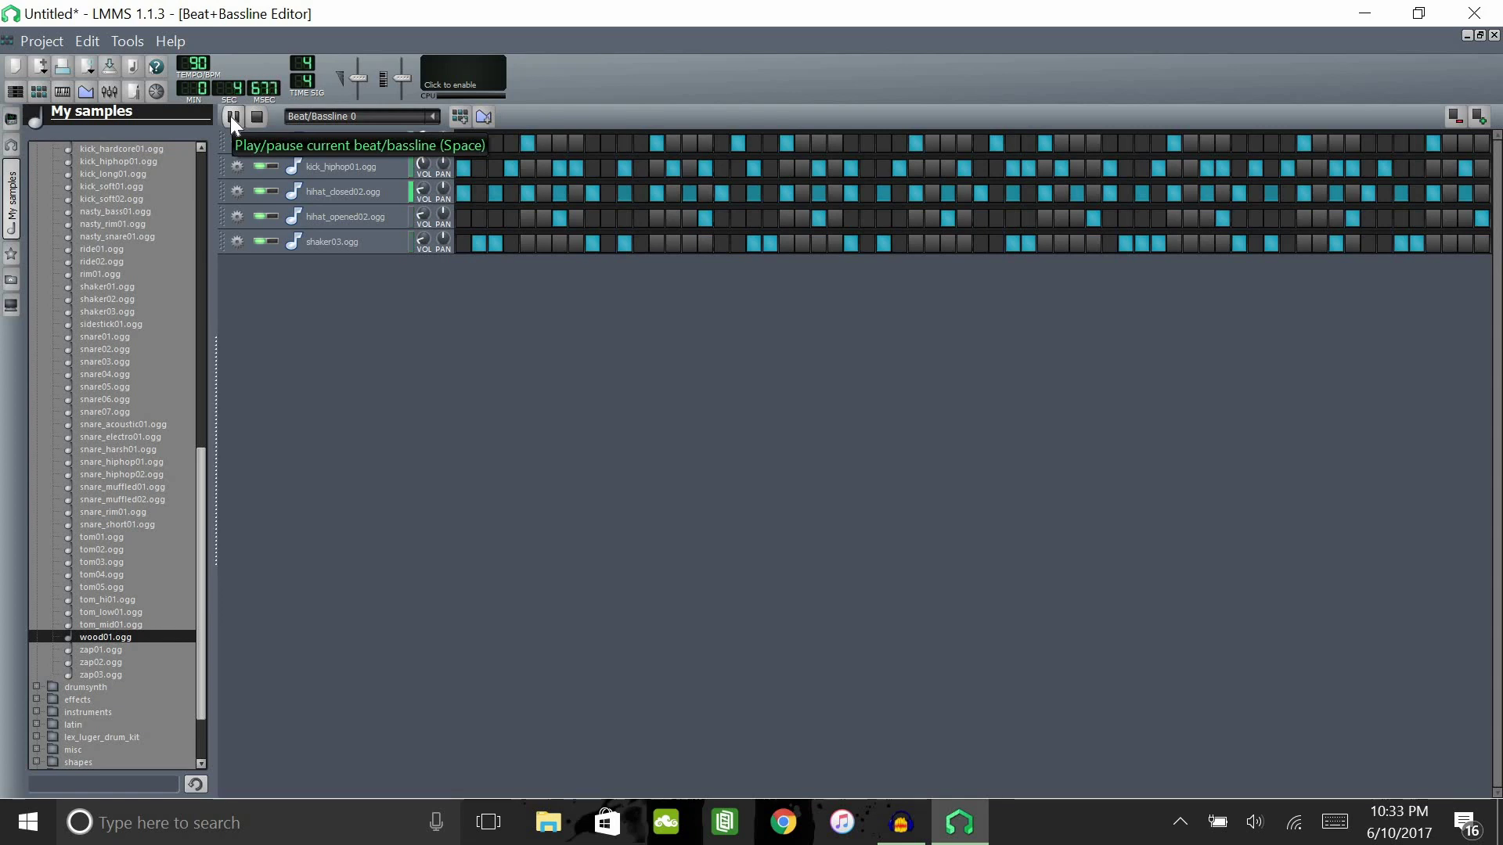
pyautogui.click(230, 116)
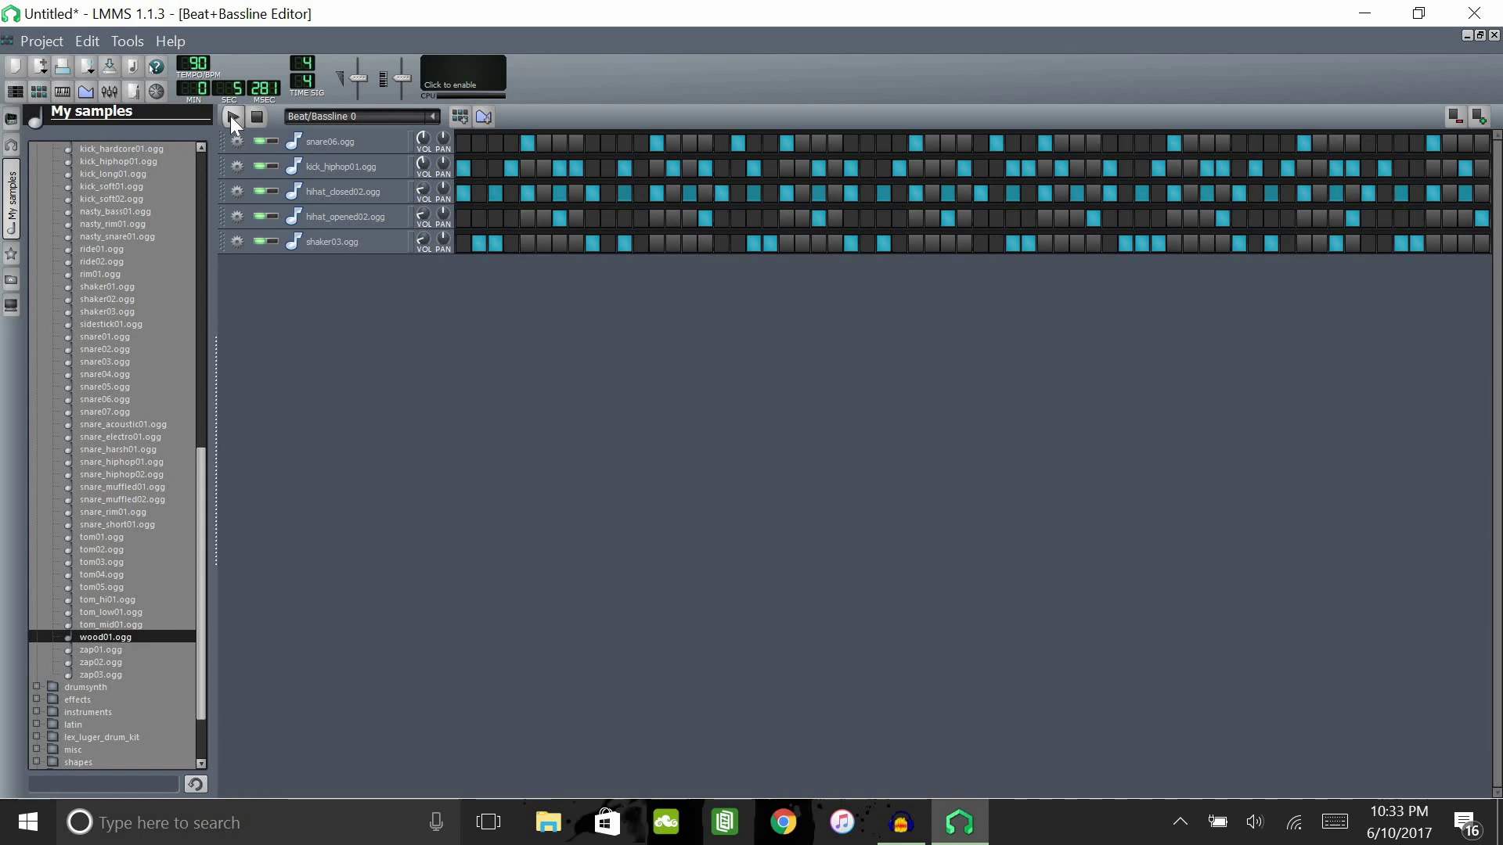
pyautogui.click(45, 94)
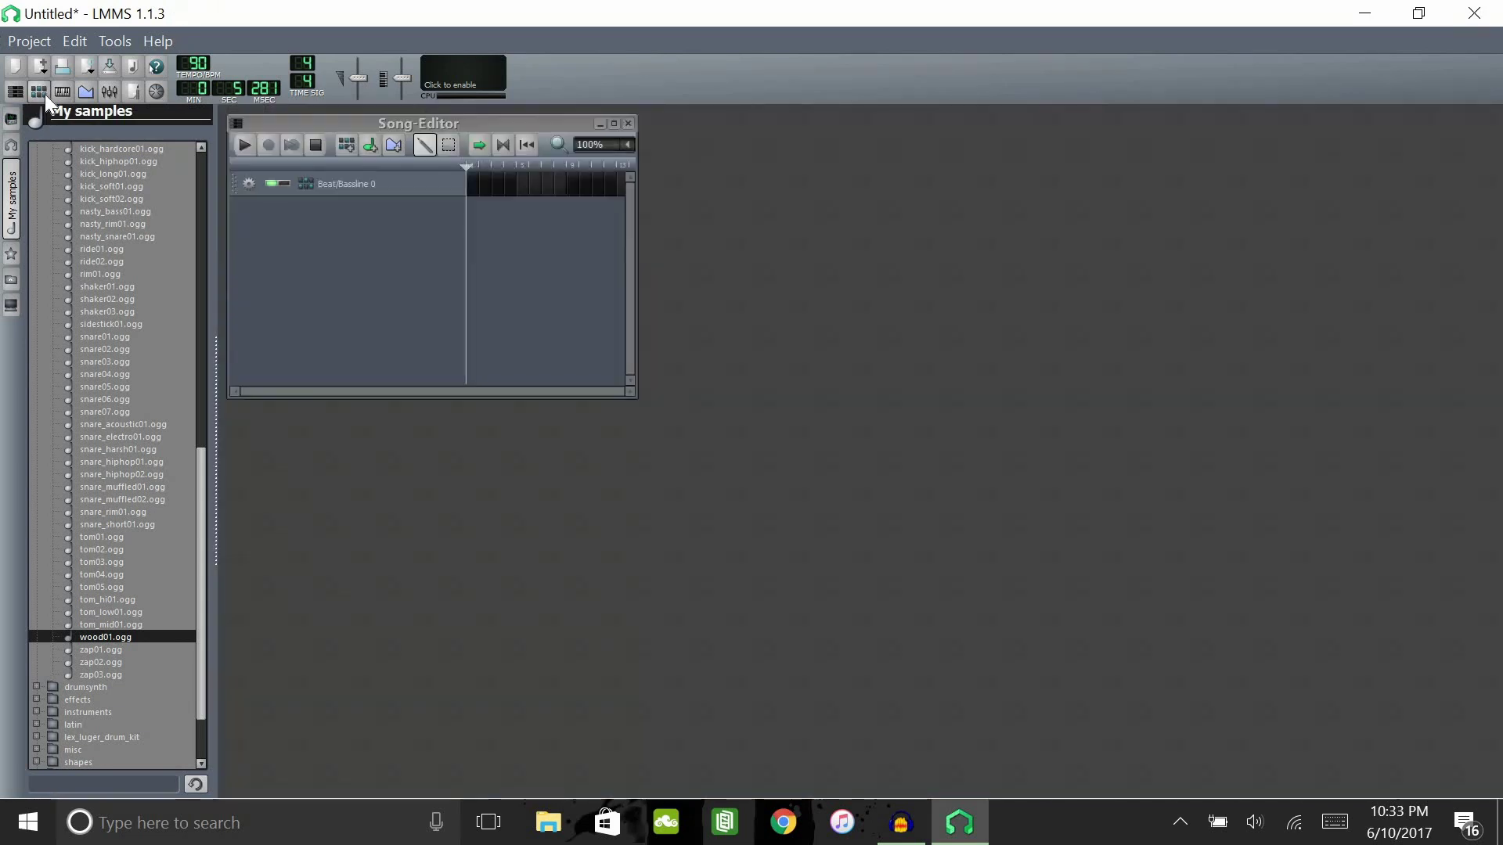
# Widen the Song-Editor window and leave a single four-bar block at the start of the Beat/Bassline 0 track.
pyautogui.moveTo(636, 152); pyautogui.dragTo(893, 153)
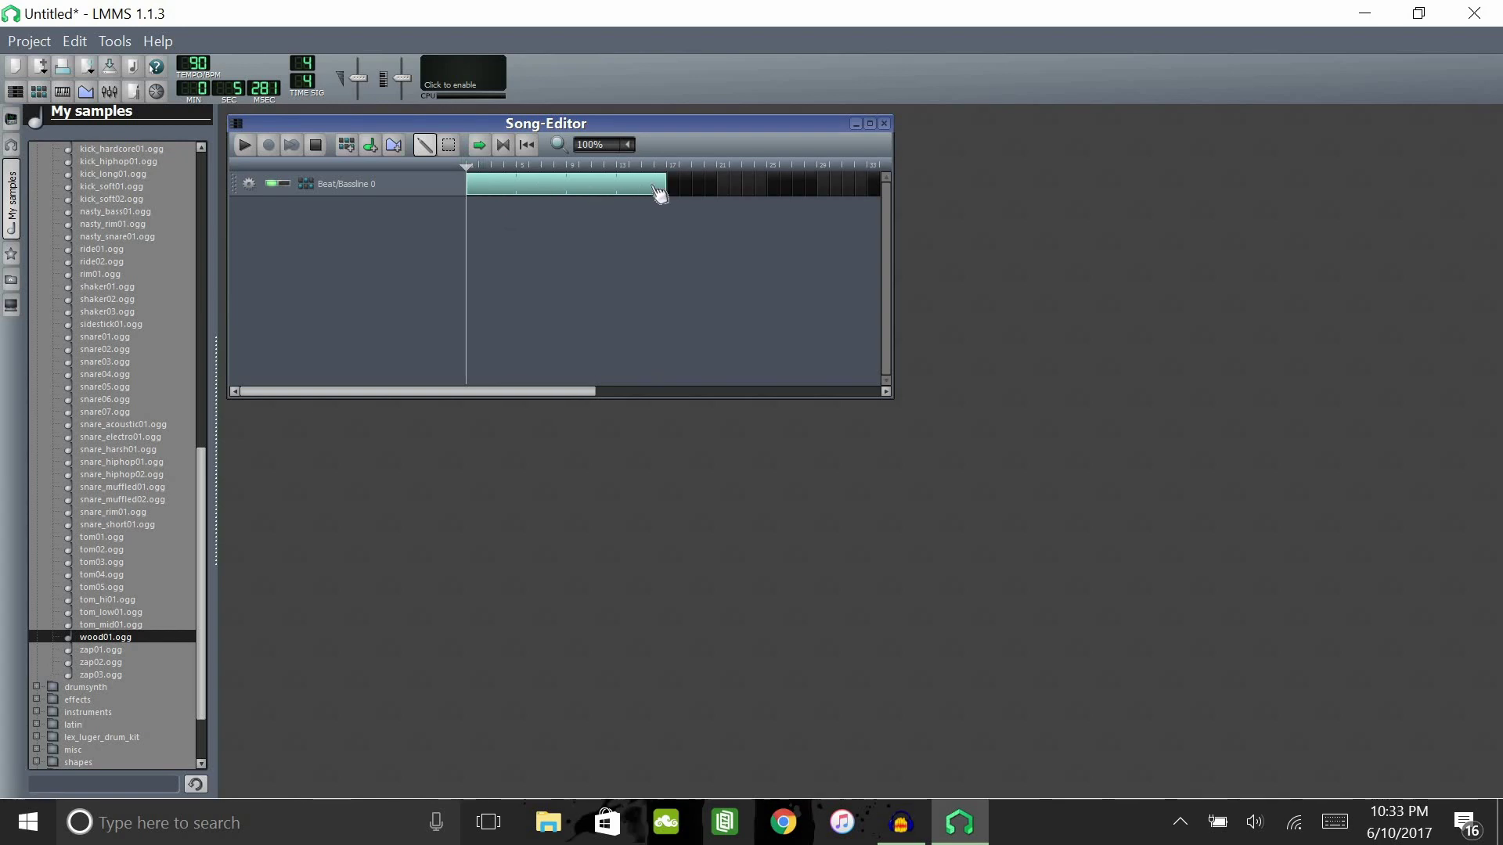
pyautogui.moveTo(663, 188); pyautogui.dragTo(358, 200)
pyautogui.click(501, 184)
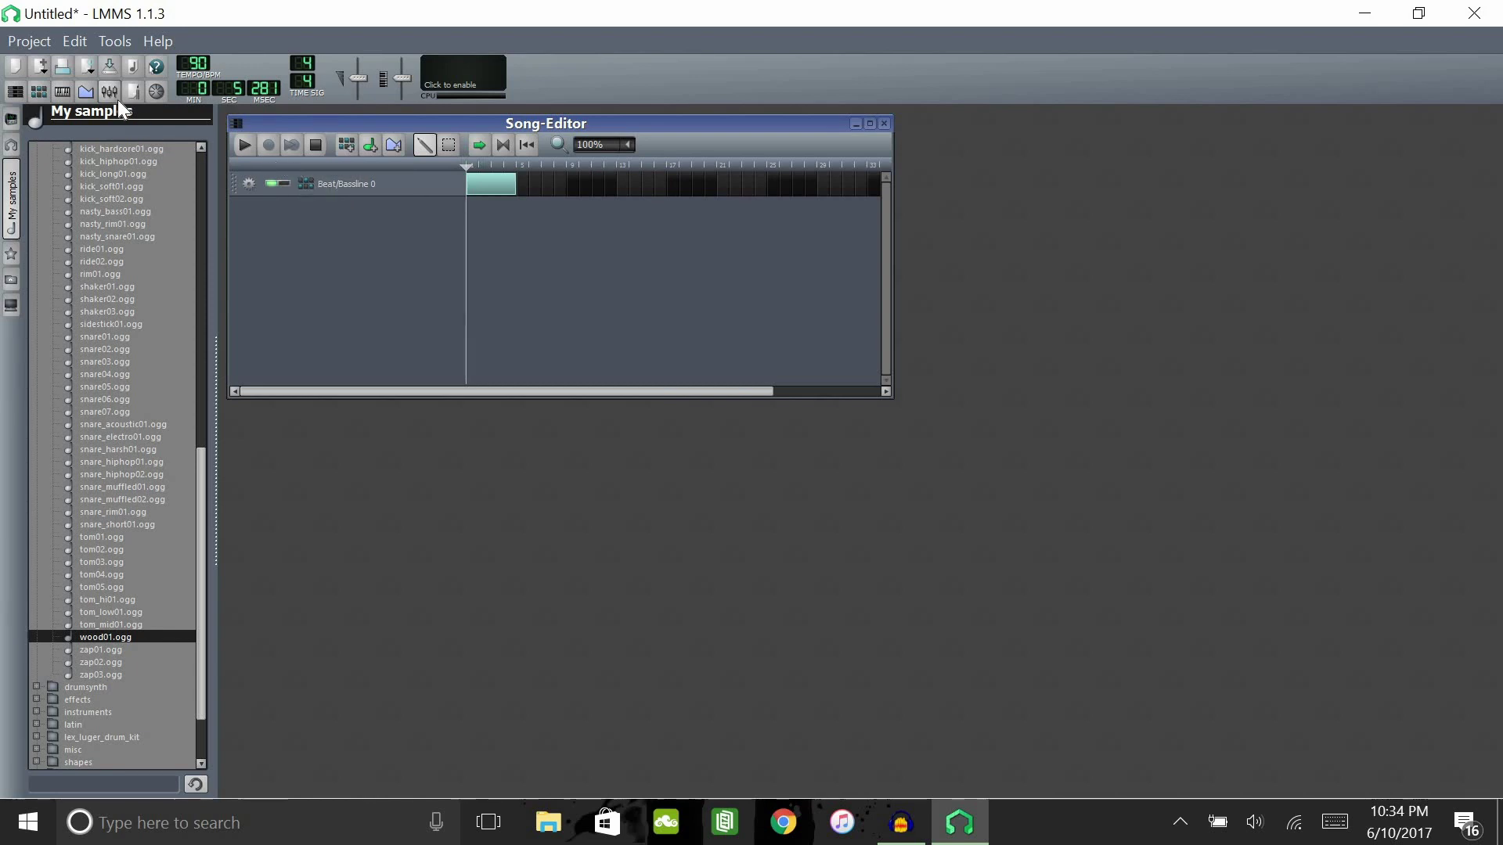
# Copy the snare06.ogg steps from Beat/Bassline 0 and paste them into the snare06.ogg row of a newly added beat/bassline.
pyautogui.click(39, 92)
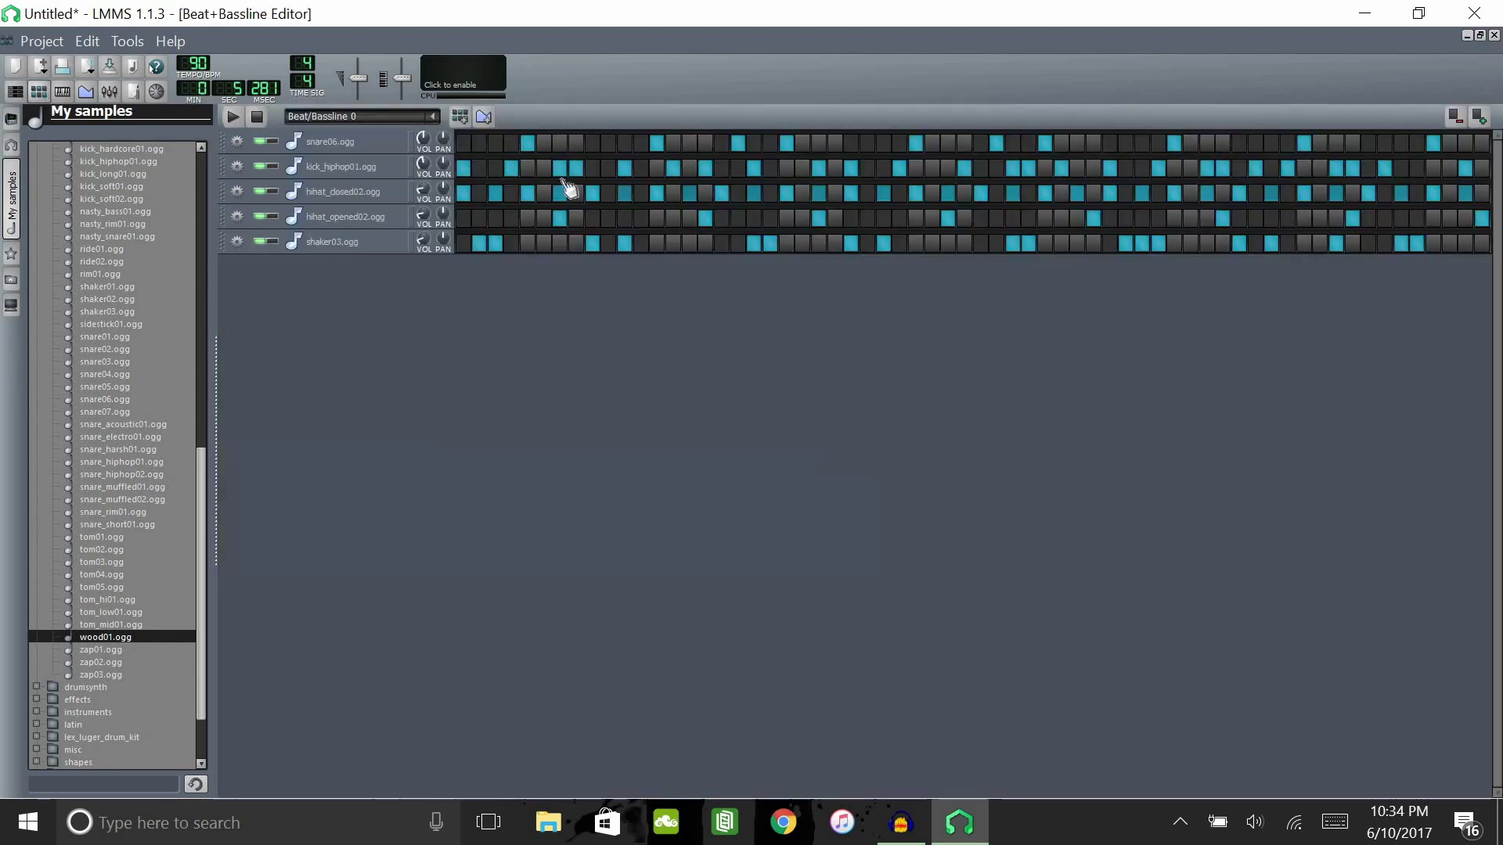
pyautogui.rightClick(542, 145)
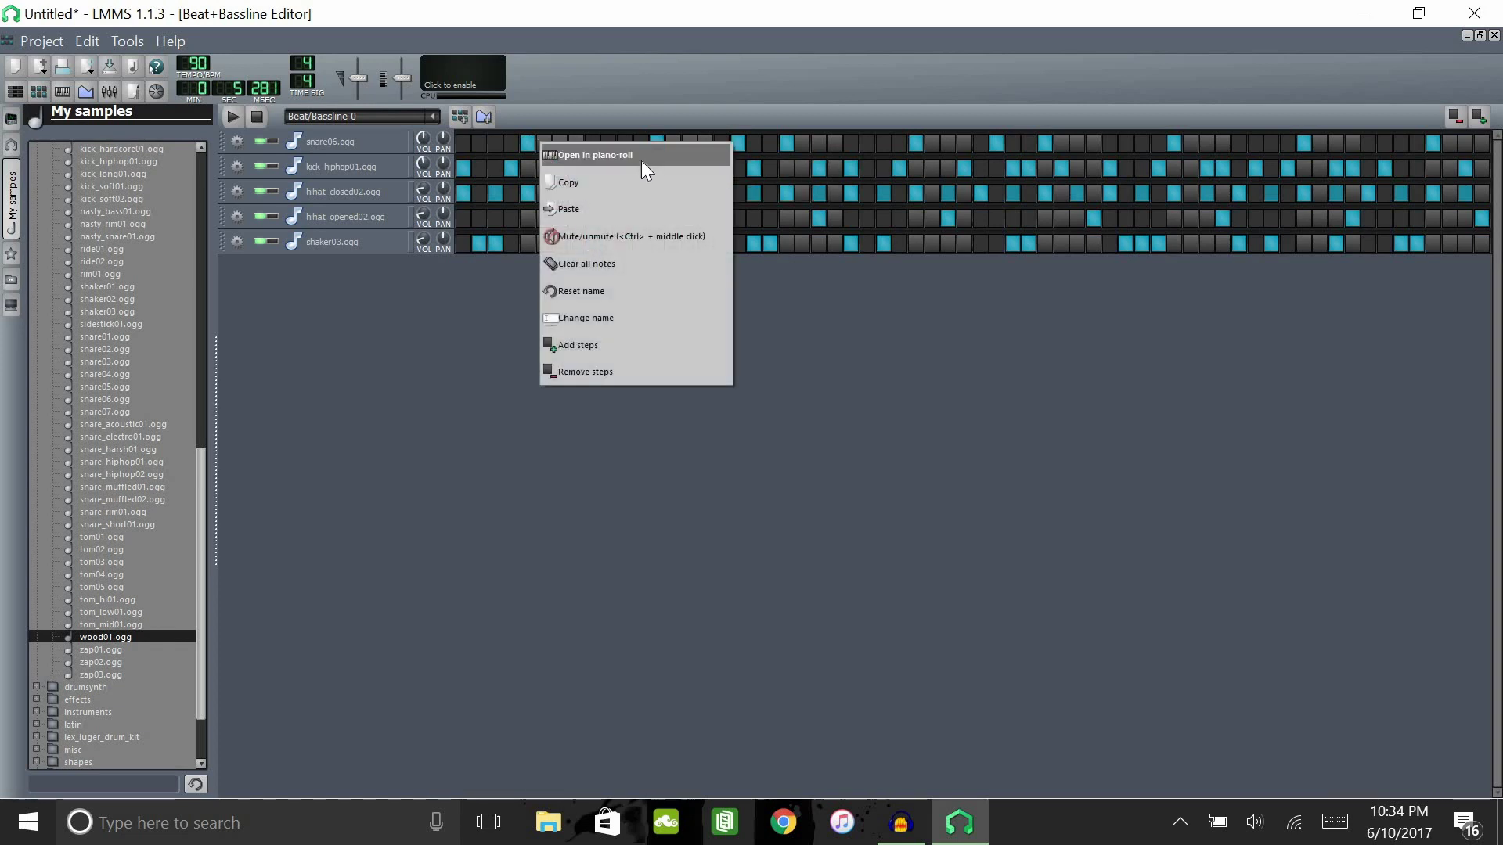
pyautogui.click(586, 182)
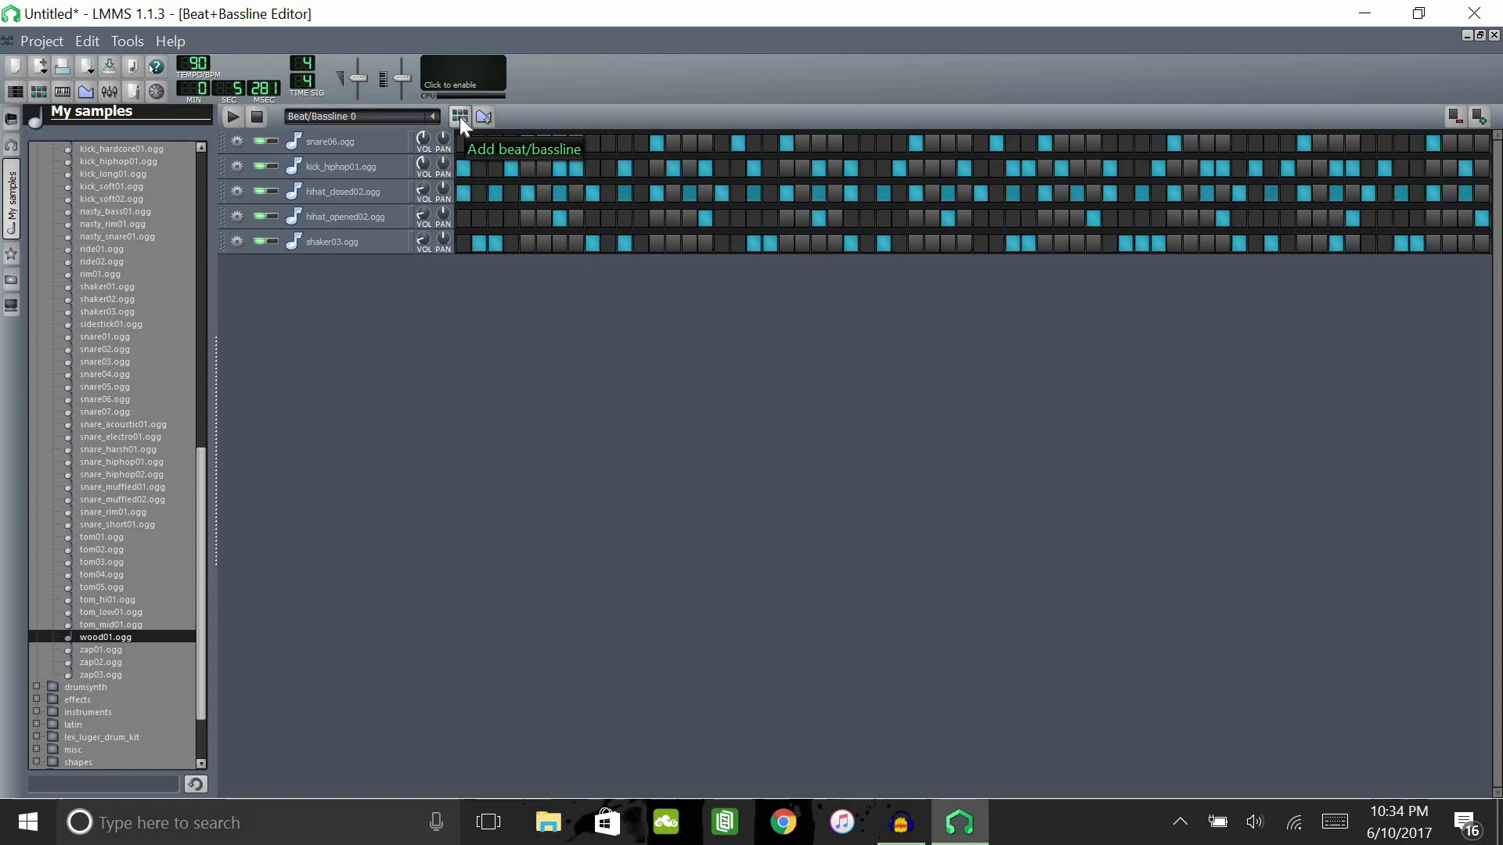
pyautogui.click(459, 116)
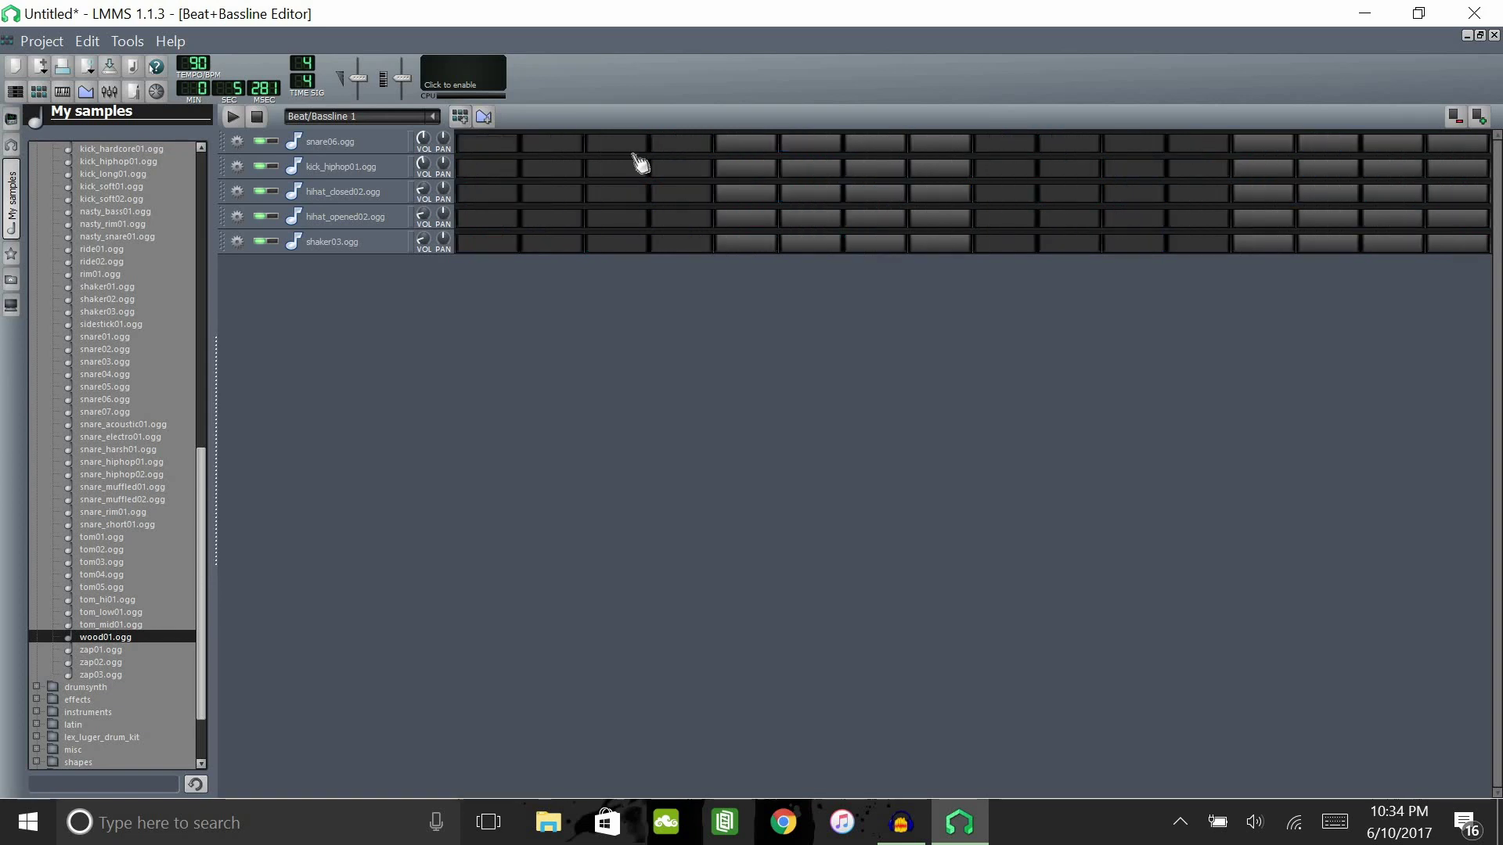
pyautogui.rightClick(498, 146)
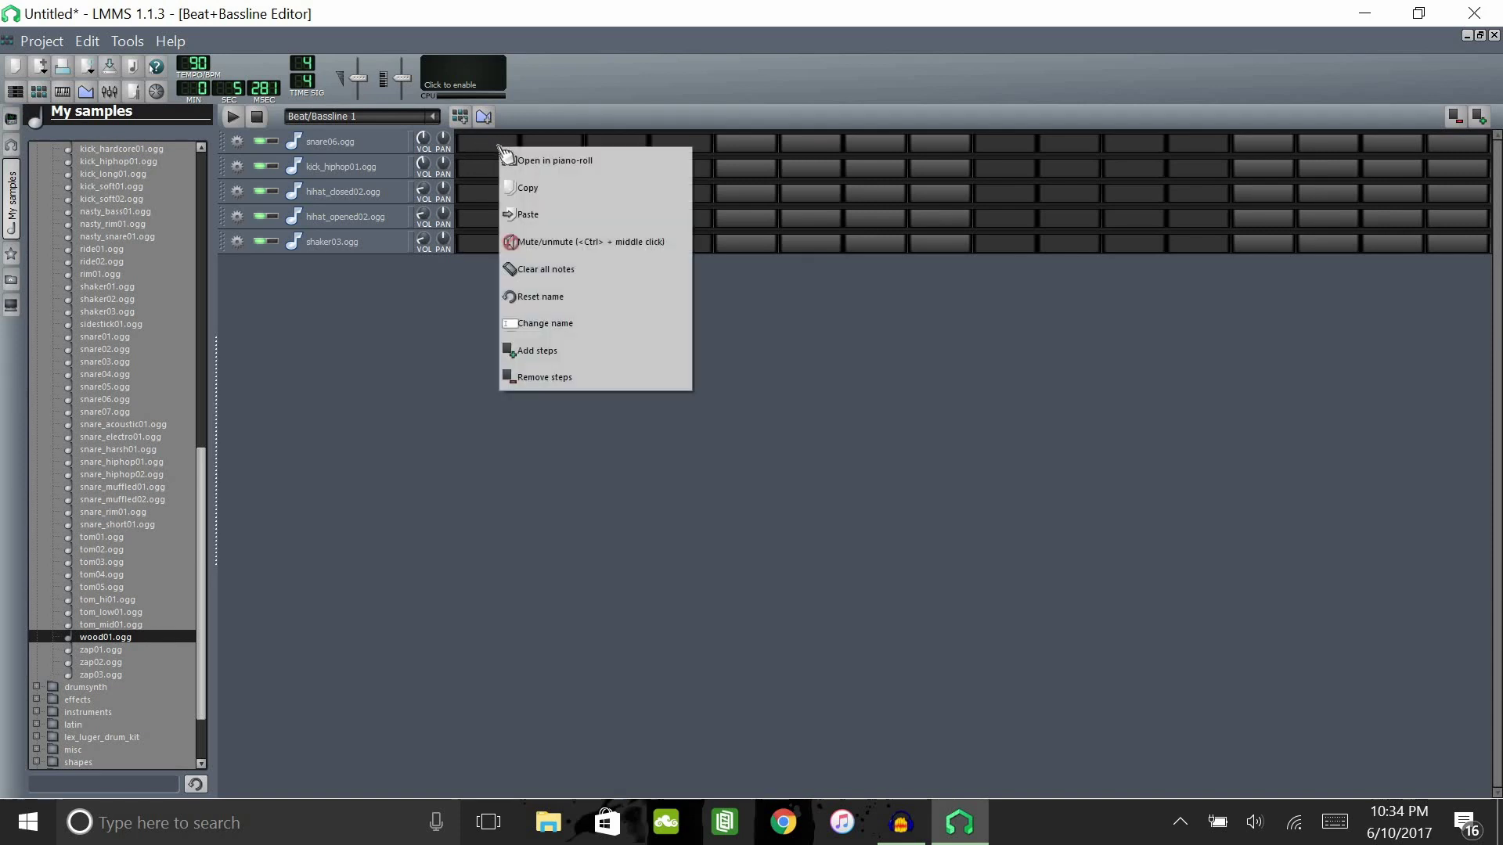
pyautogui.click(553, 216)
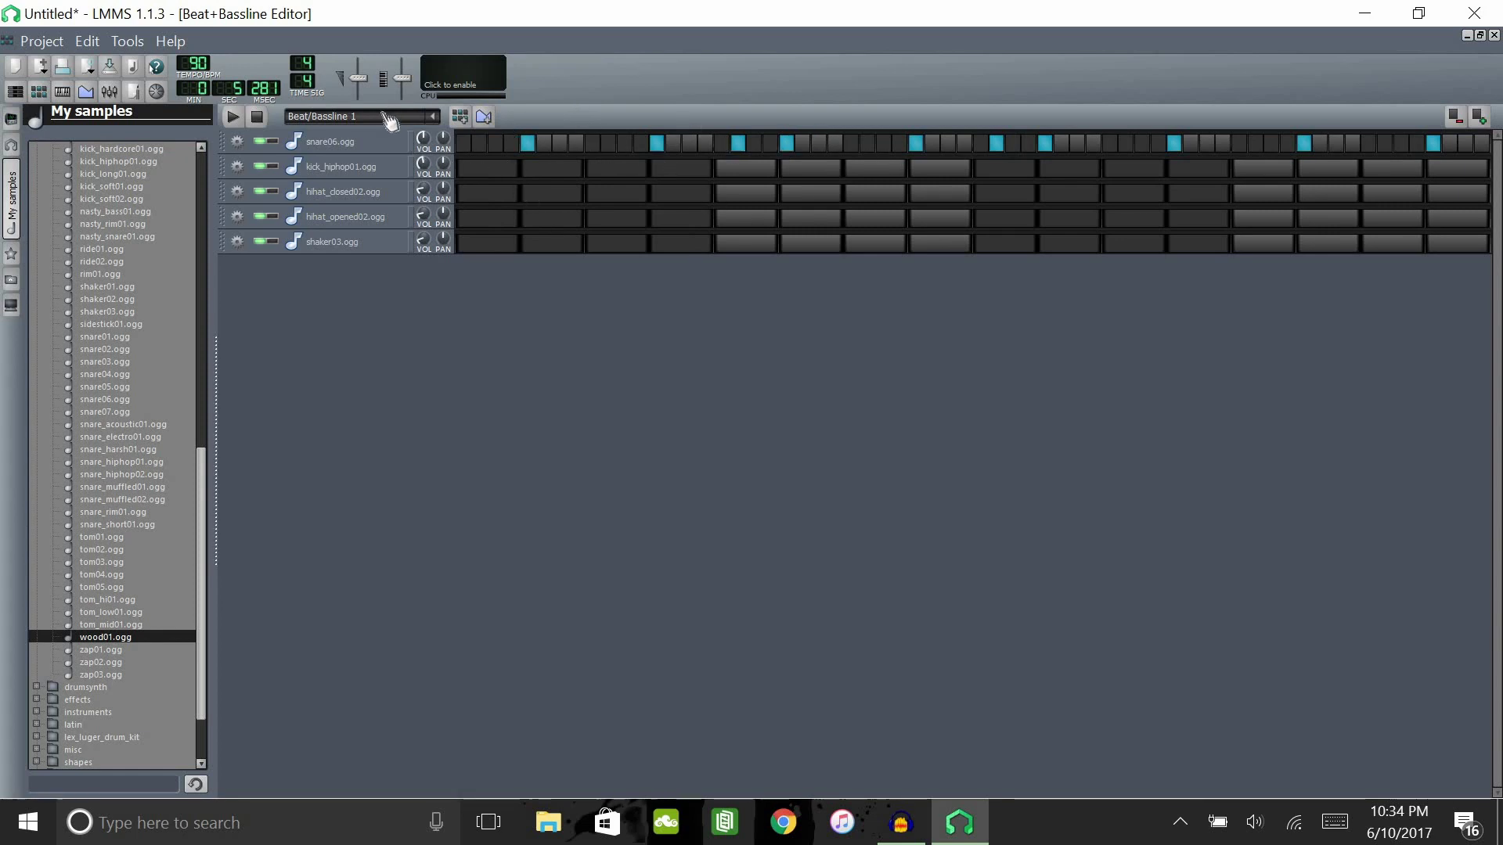
# Clear all snare06.ogg notes from Beat/Bassline 0 and check the remaining pattern by playback.
pyautogui.click(436, 117)
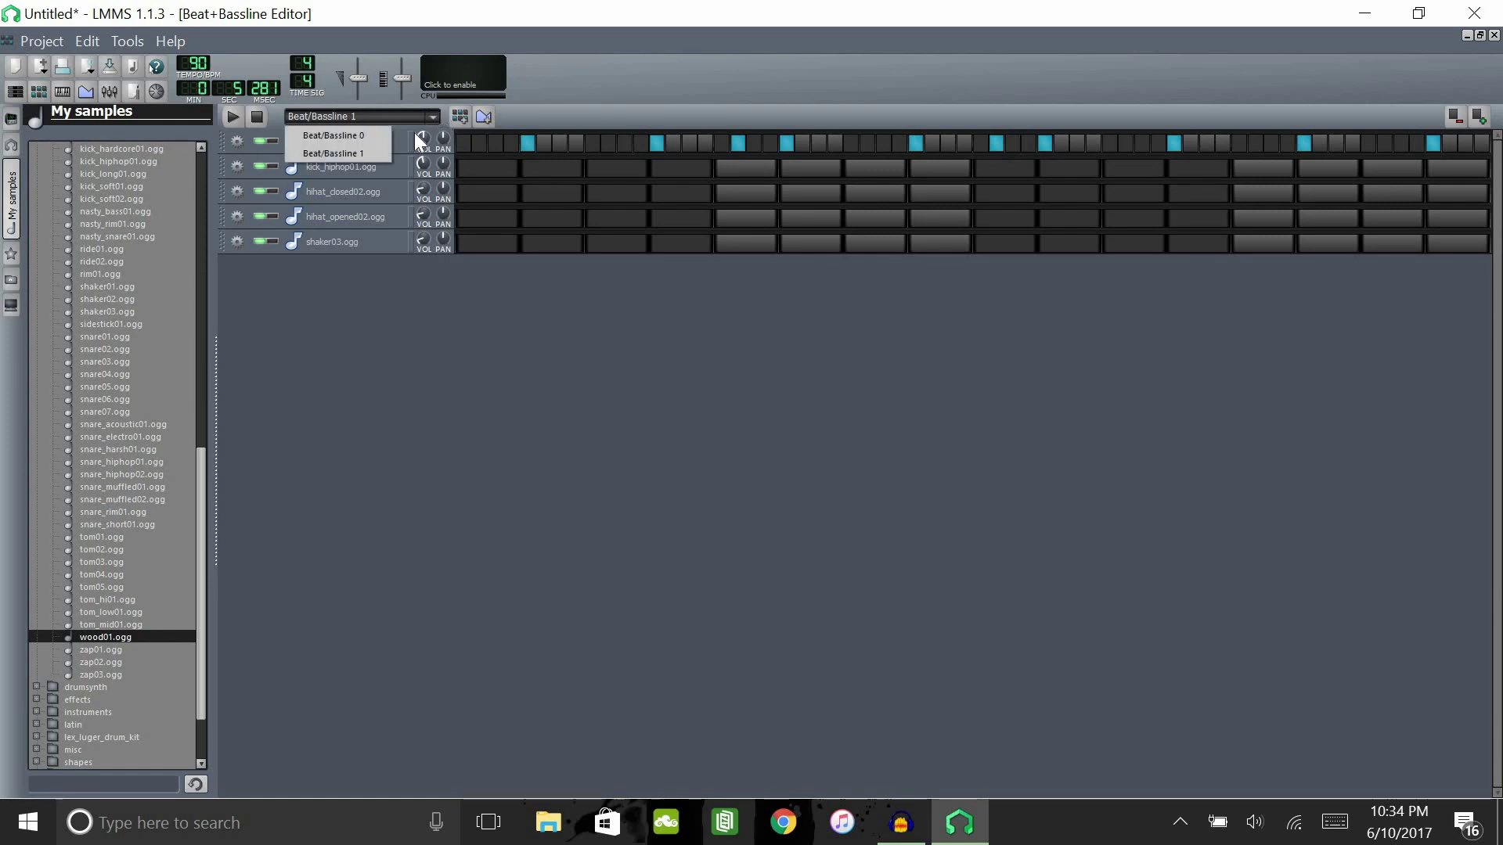
pyautogui.click(375, 138)
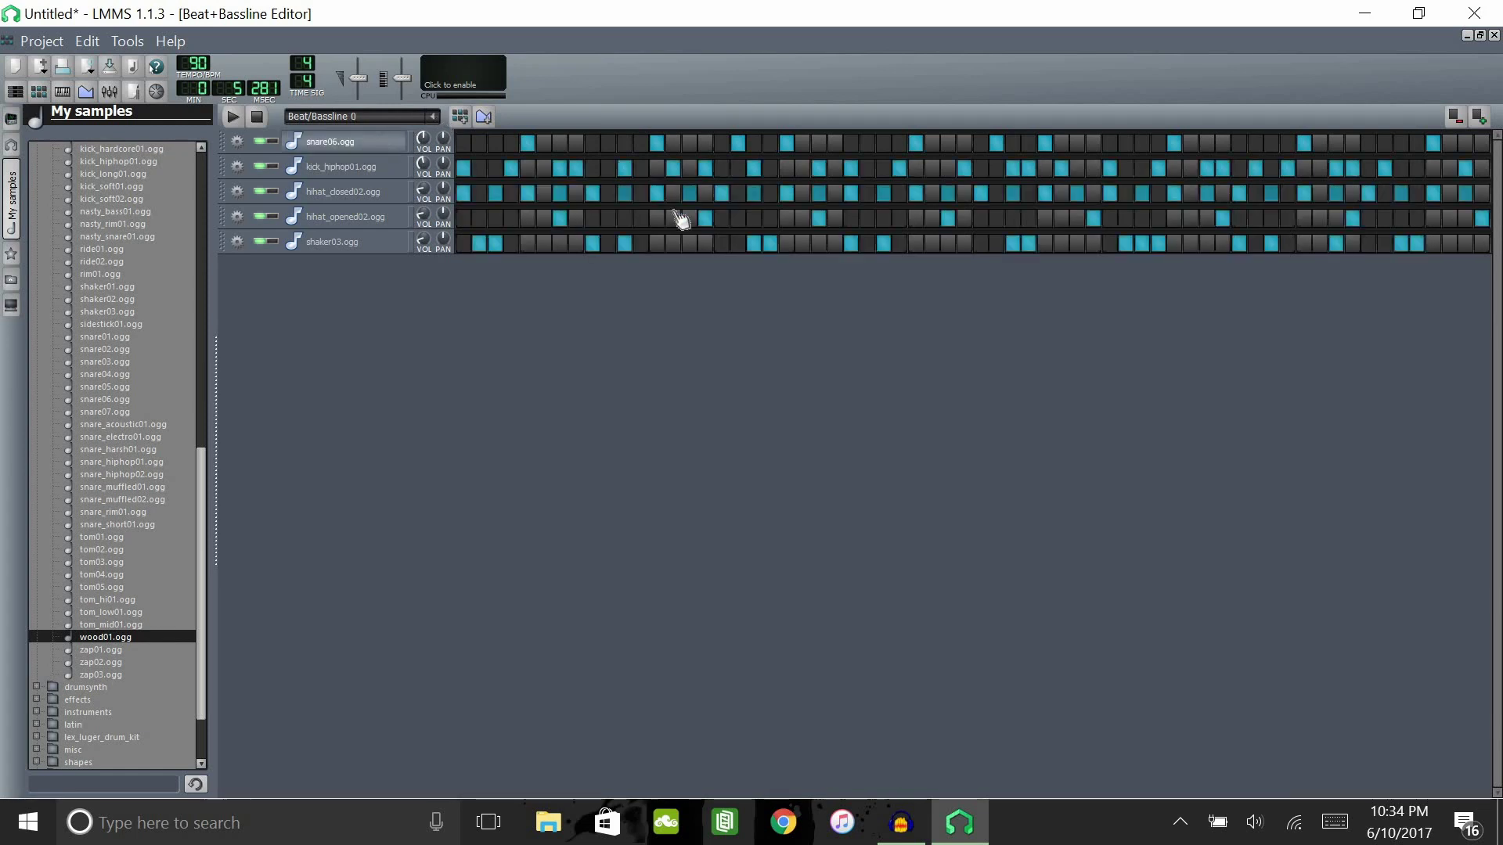
pyautogui.rightClick(656, 142)
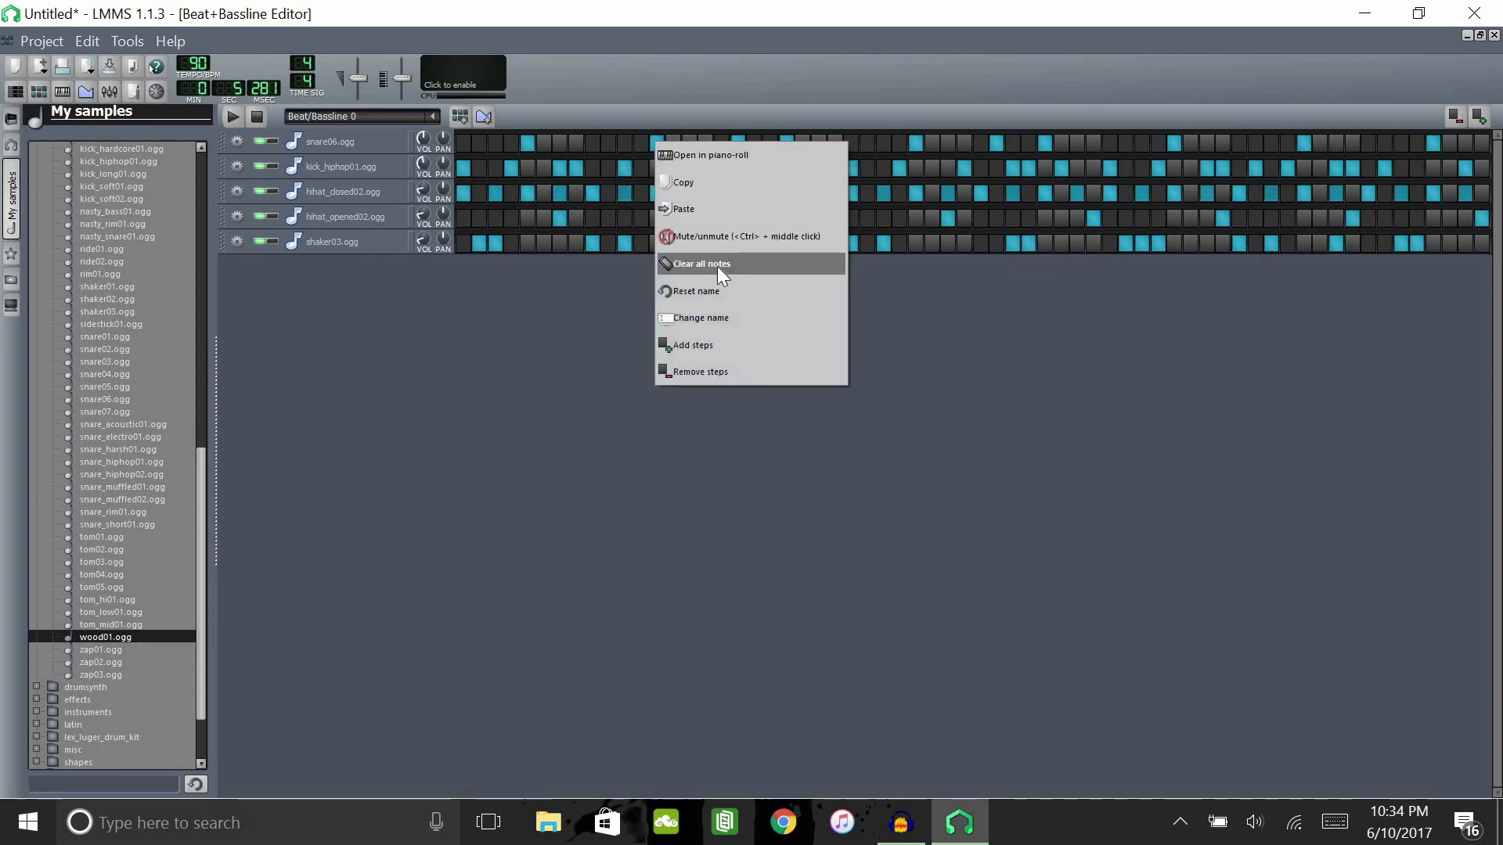
pyautogui.click(786, 267)
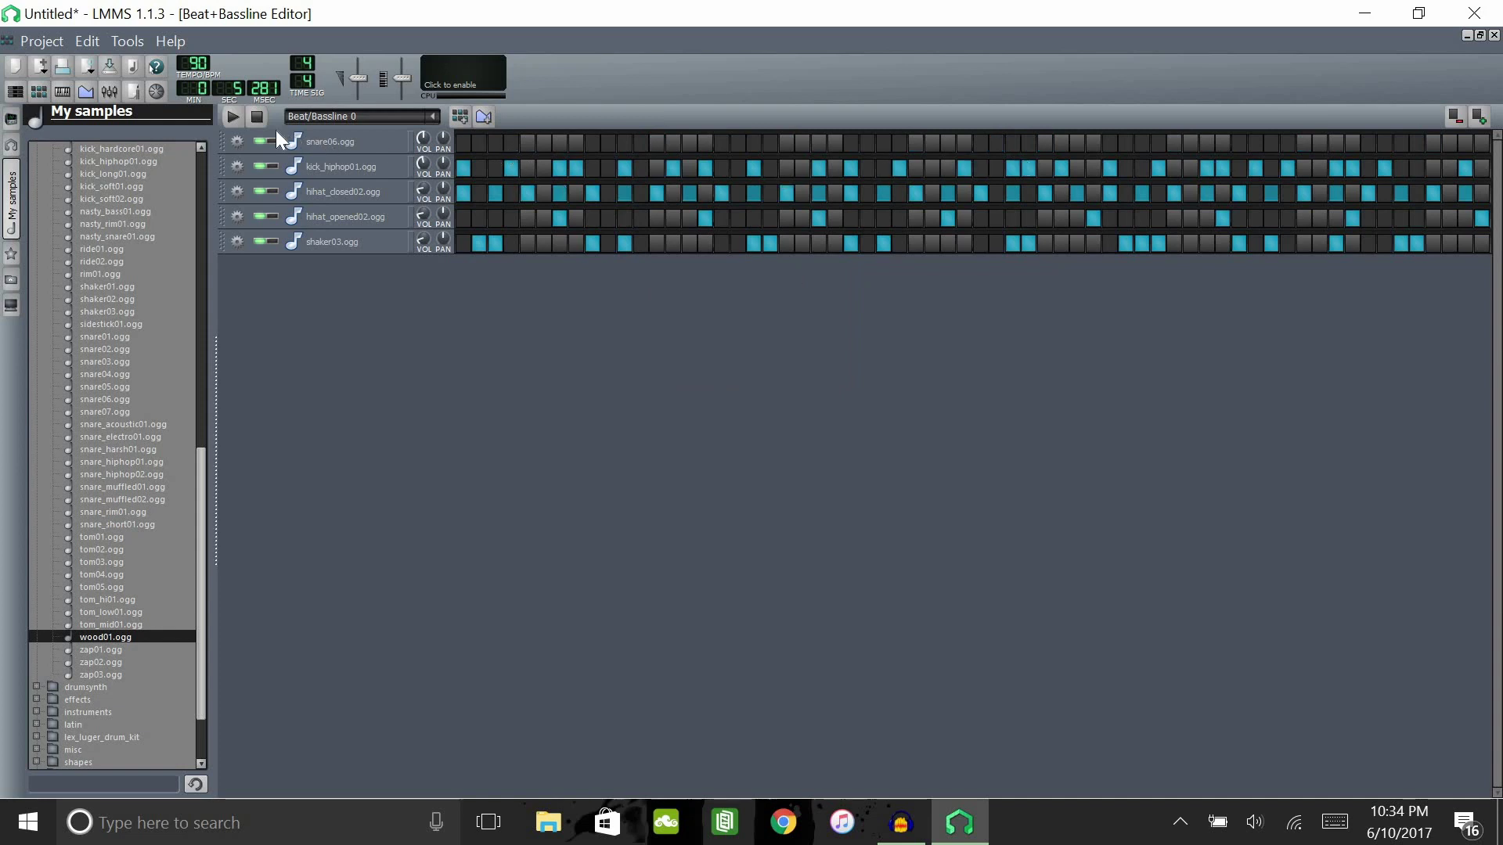
pyautogui.click(232, 115)
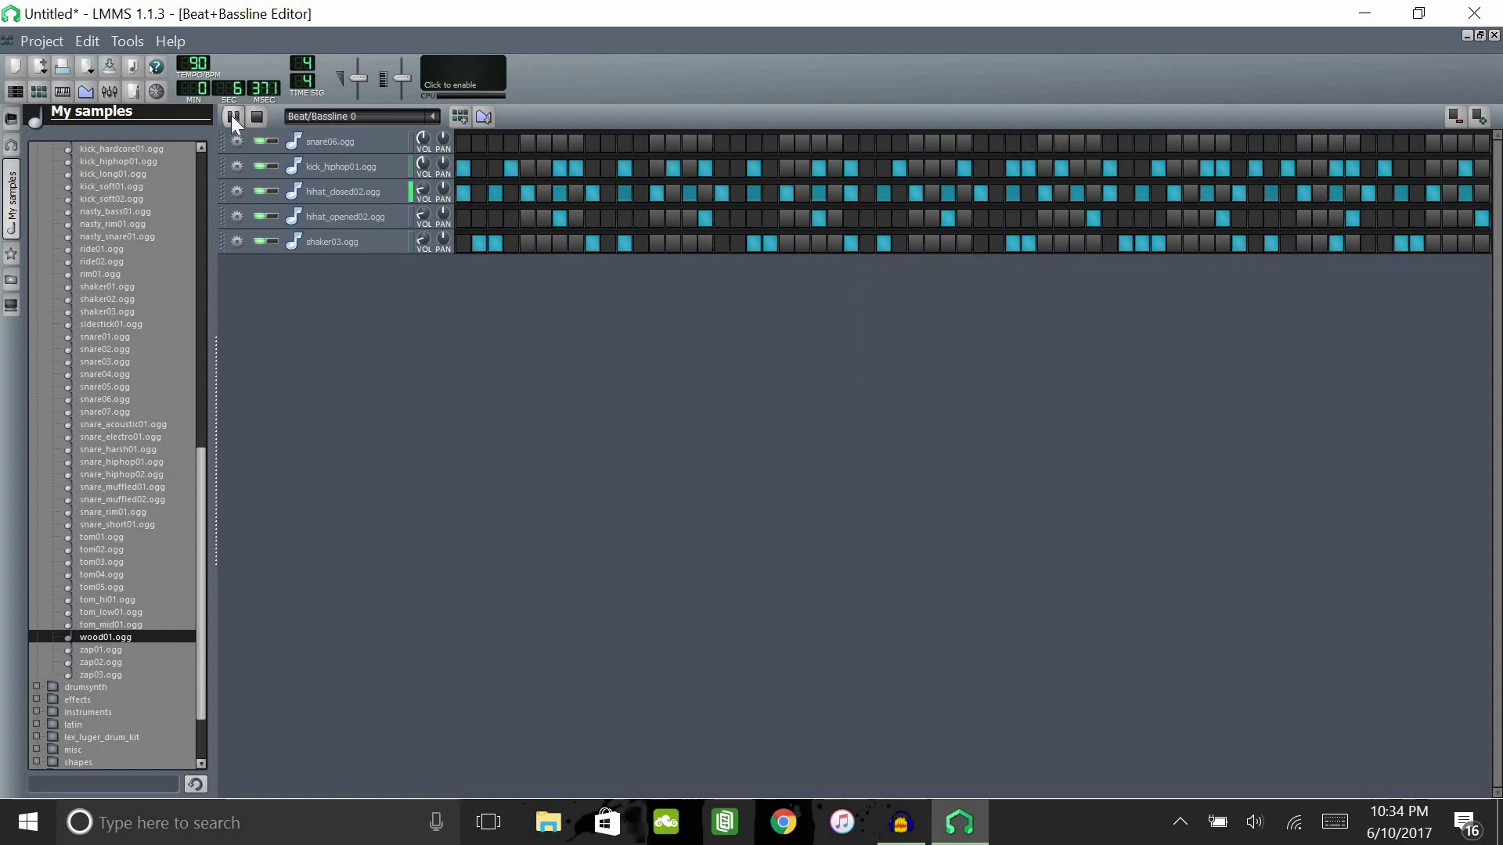
pyautogui.click(232, 115)
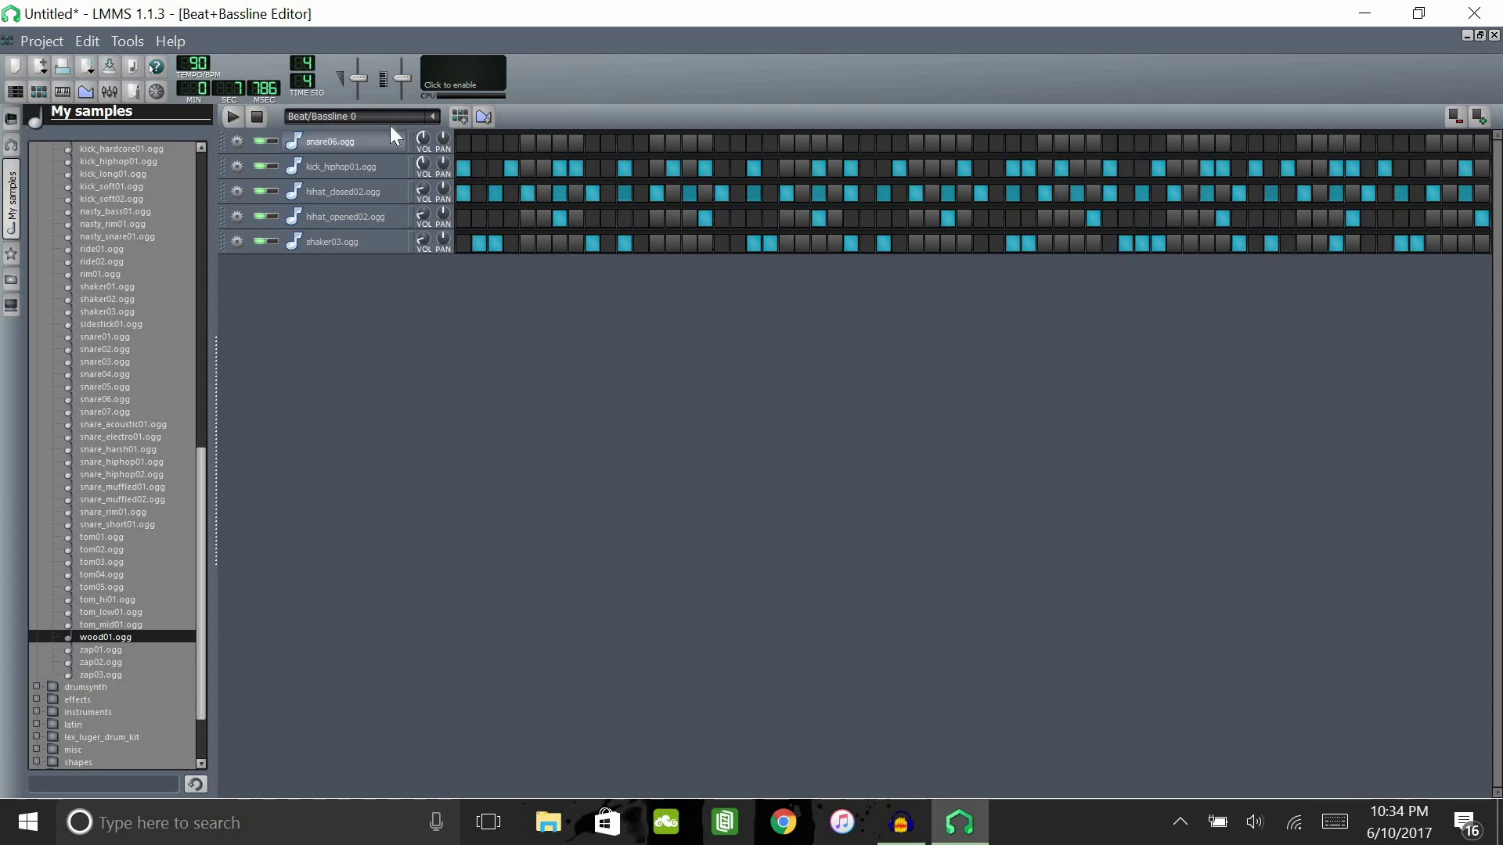
# Hide the Beat+Bassline Editor and place a four-bar block at the start of the Beat/Bassline 1 track.
pyautogui.scroll(-1, 391, 123)
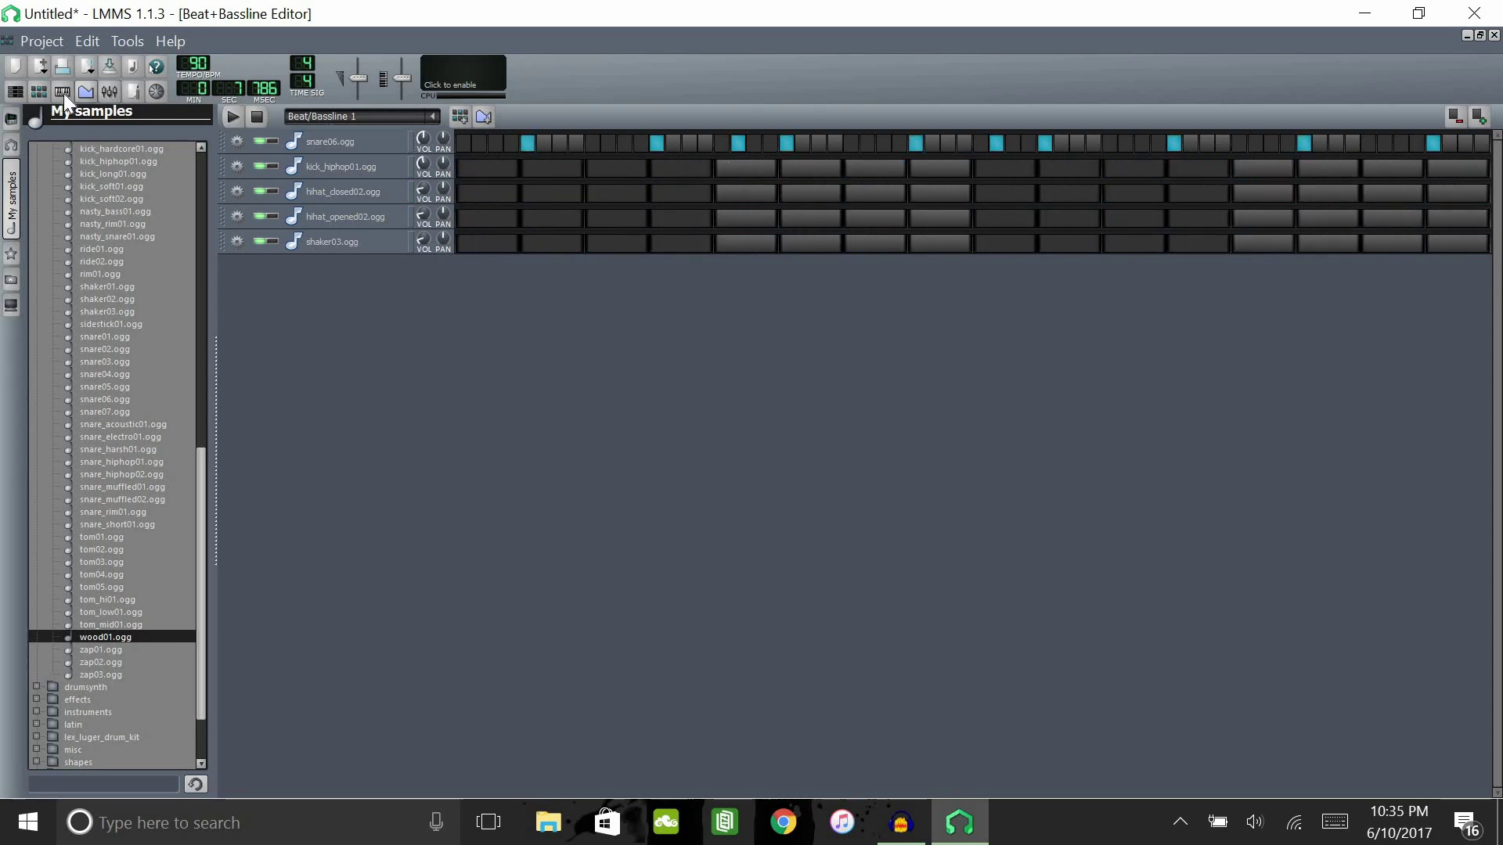
pyautogui.click(39, 96)
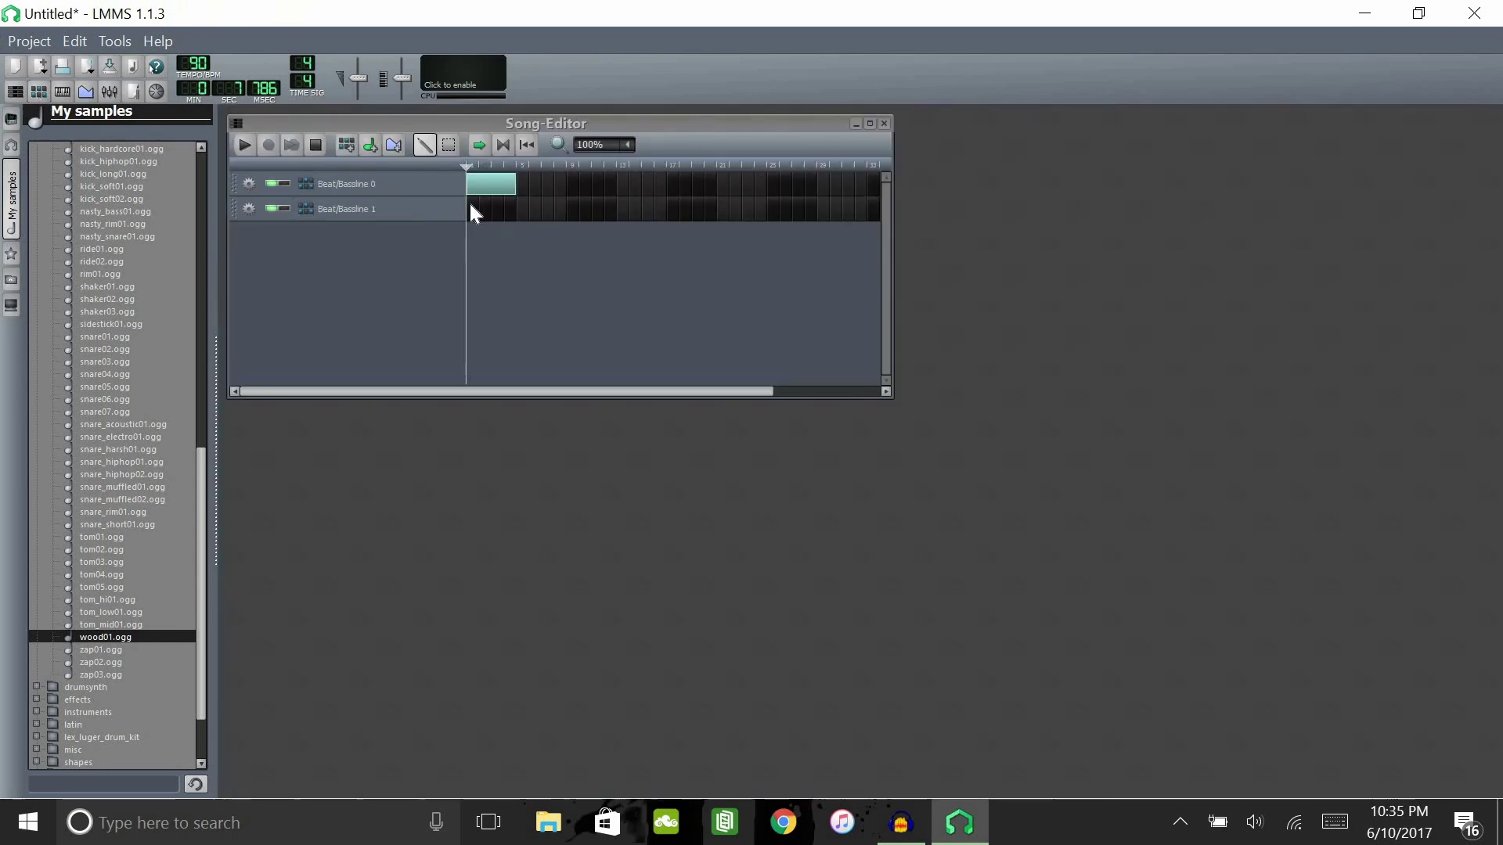
pyautogui.click(475, 209)
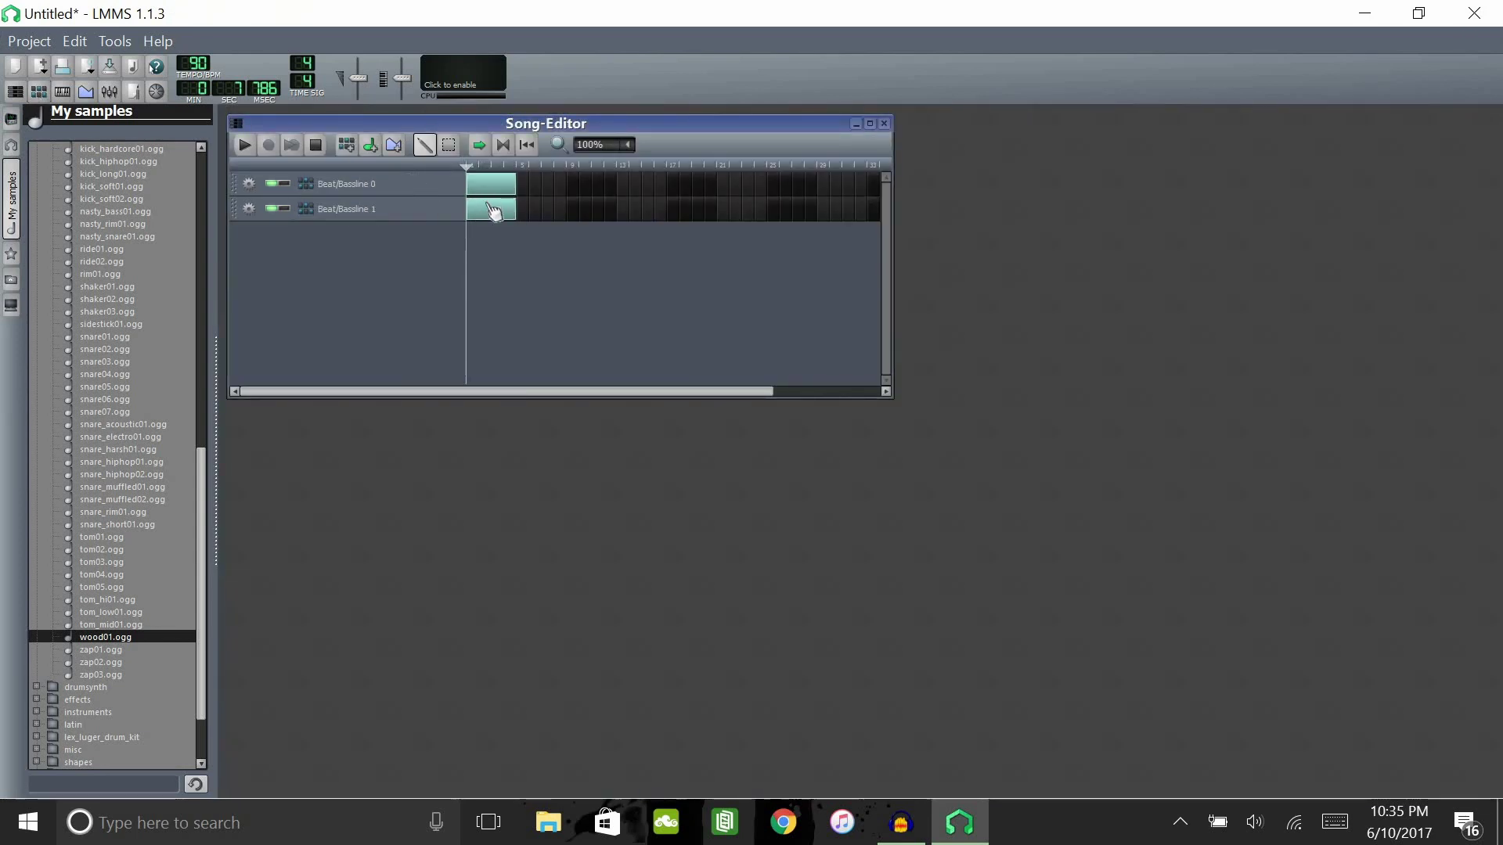
# Copy the kick_hiphop01.ogg steps from Beat/Bassline 0 and paste them into the kick_hiphop01.ogg row of a newly added beat/bassline.
pyautogui.doubleClick(496, 211)
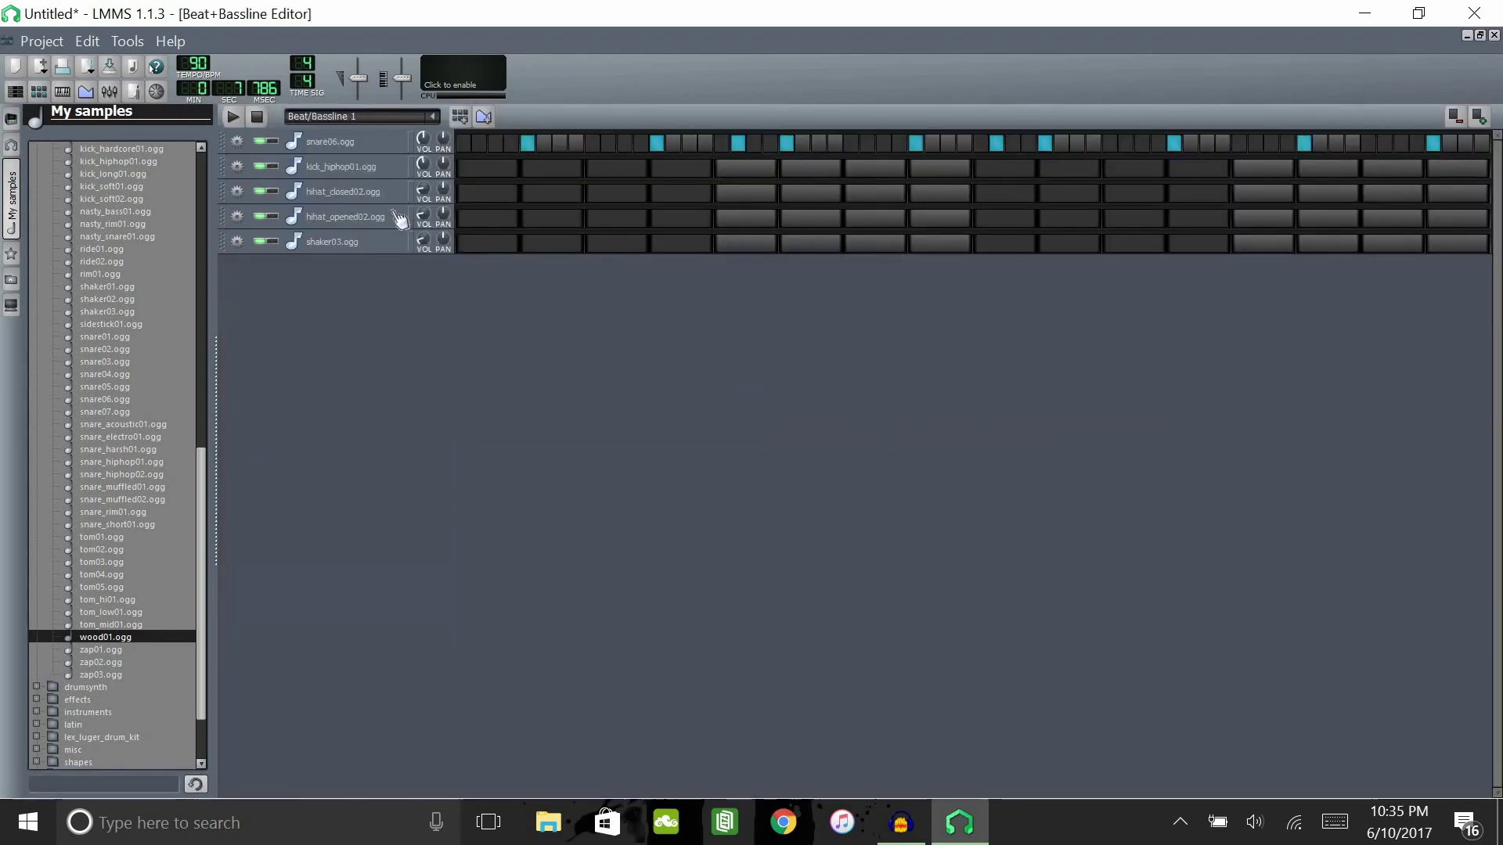
pyautogui.click(434, 117)
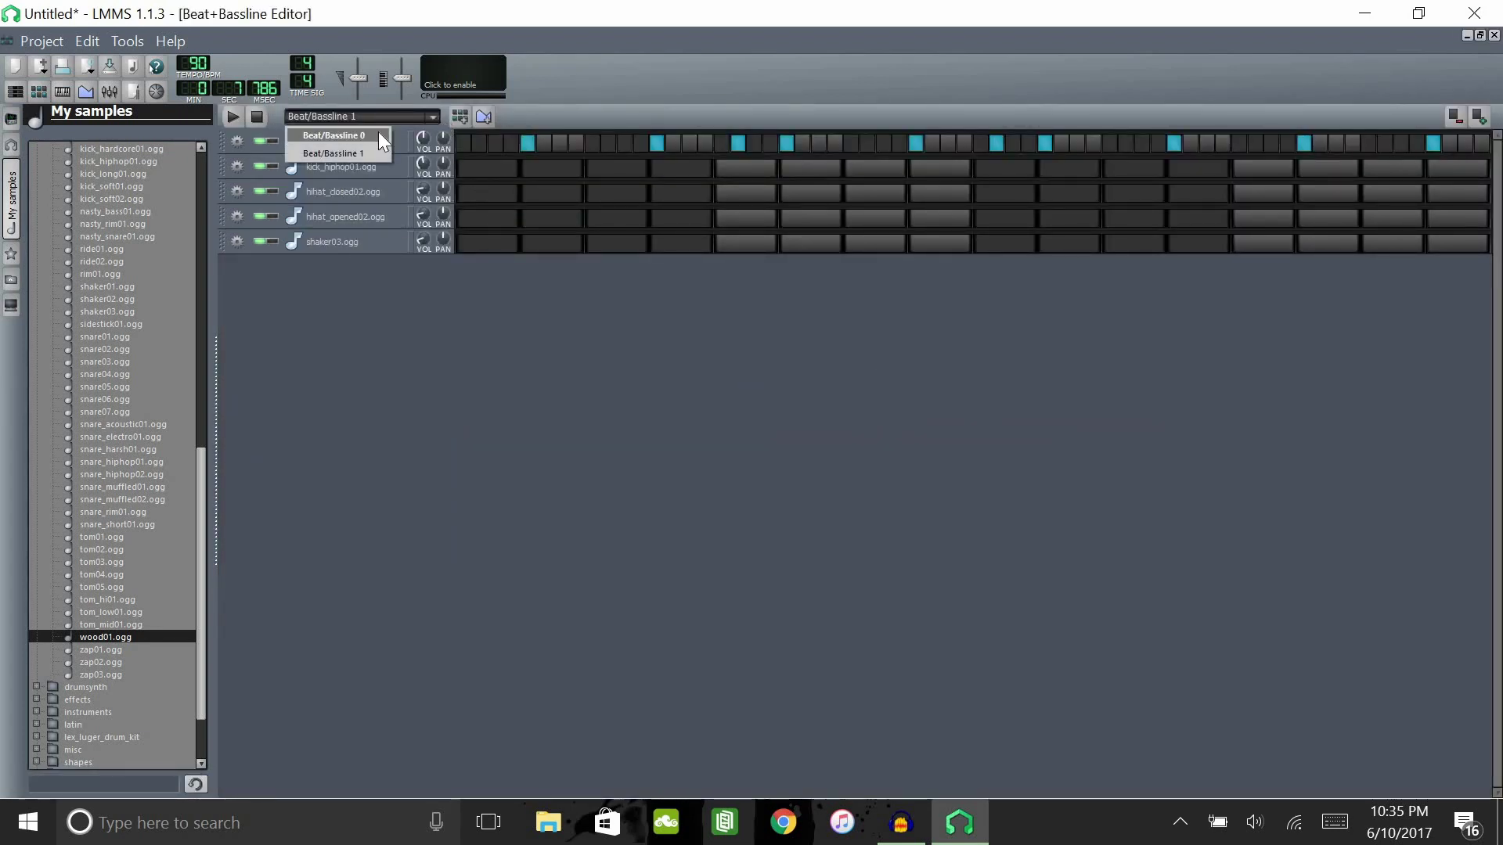
pyautogui.click(378, 134)
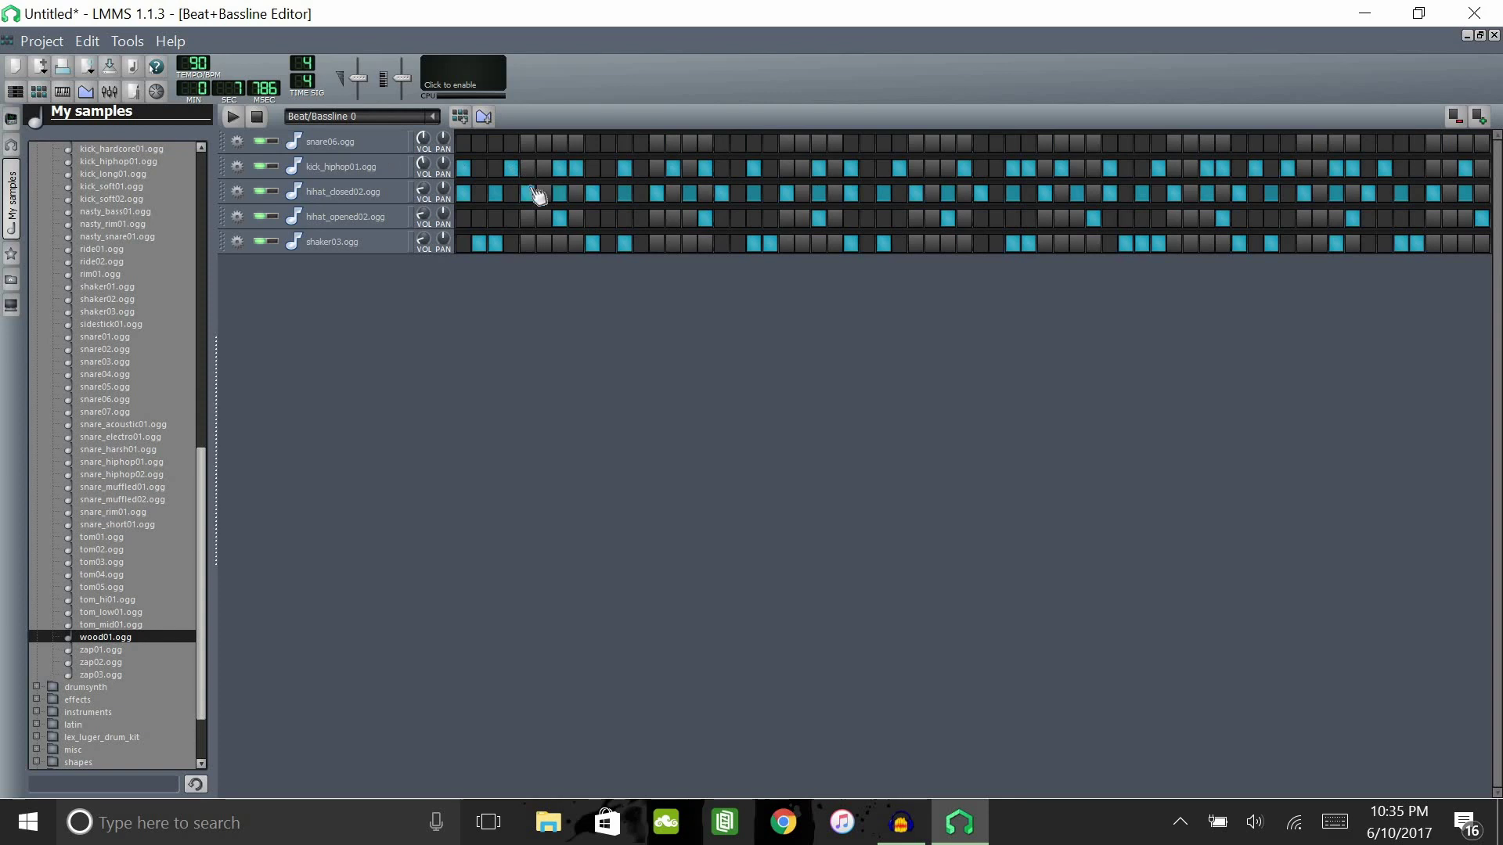
pyautogui.rightClick(580, 171)
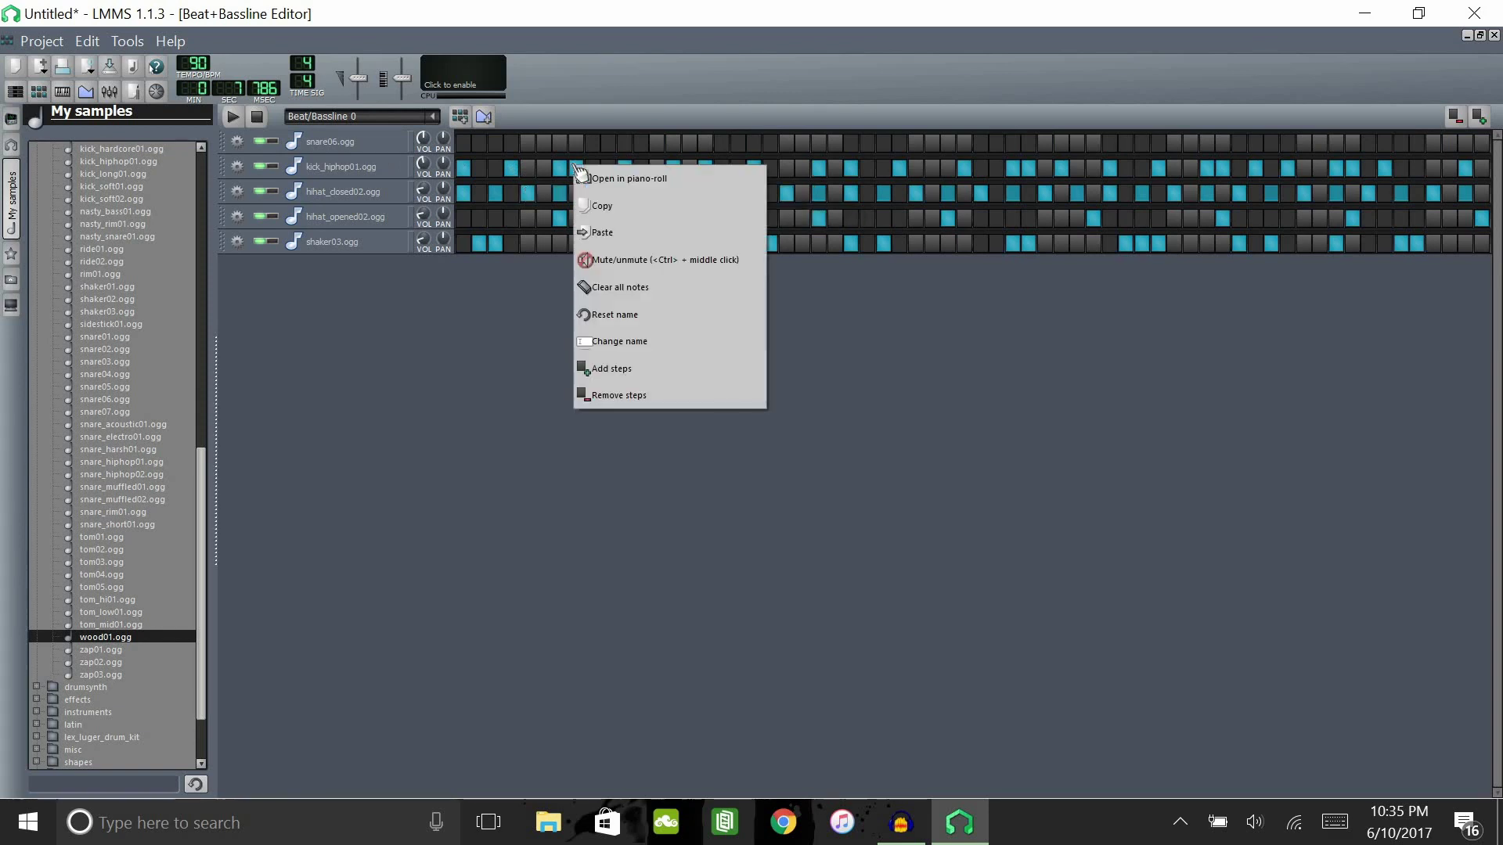
pyautogui.click(617, 206)
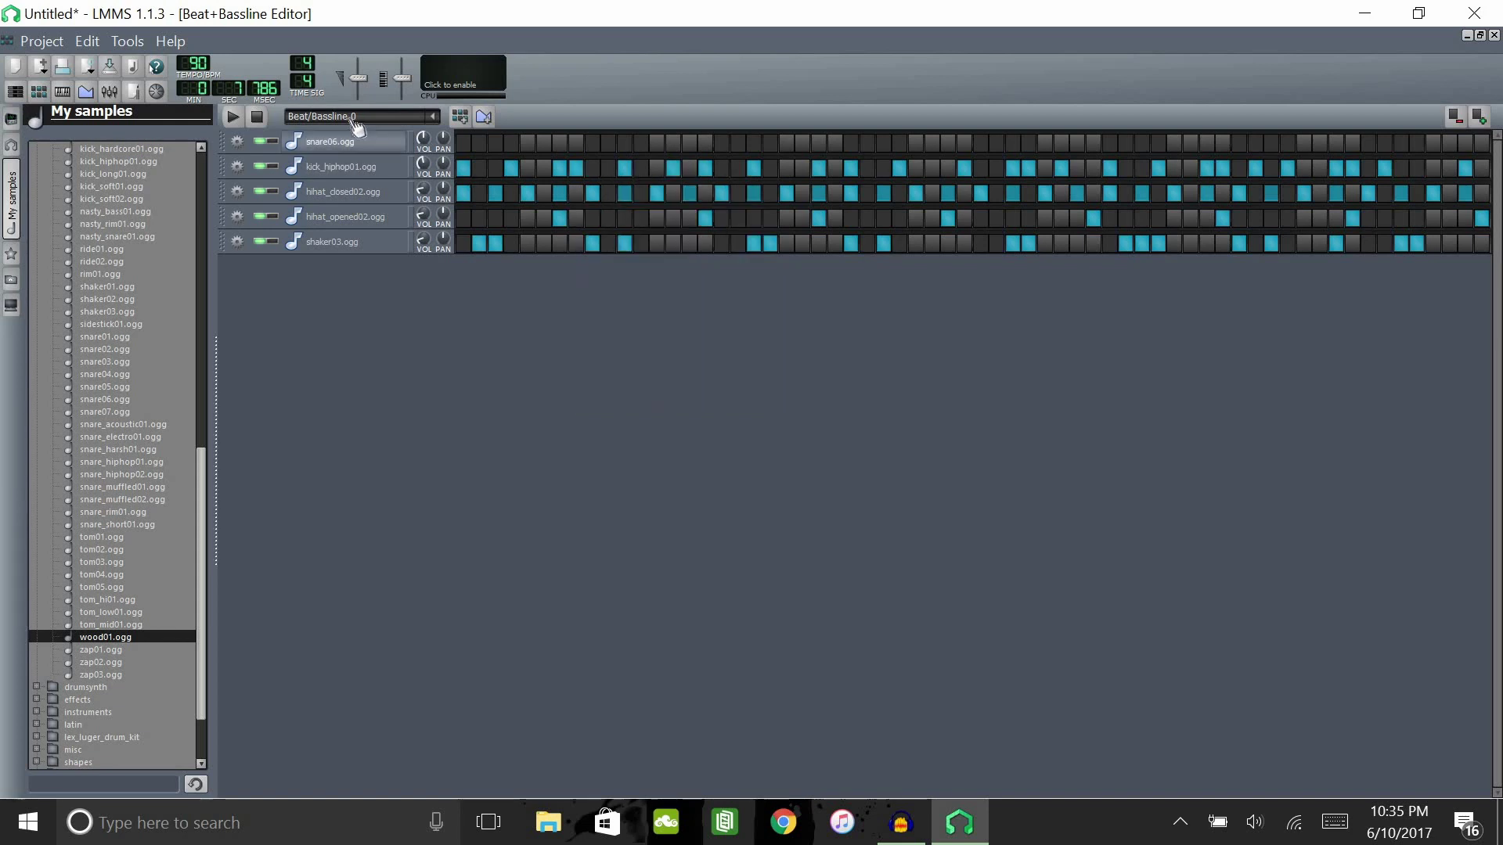
pyautogui.click(466, 120)
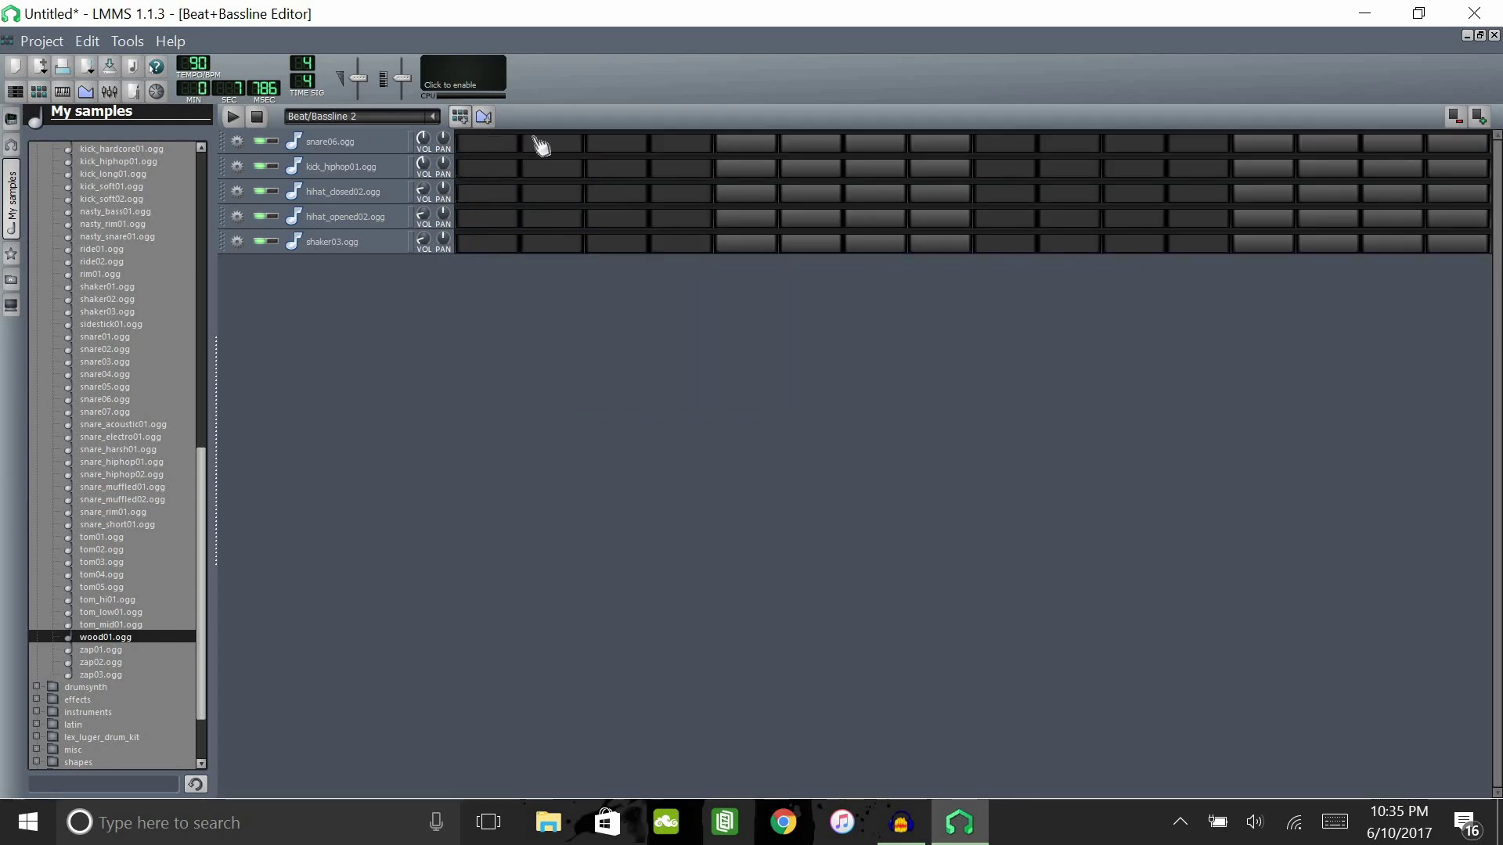
pyautogui.rightClick(486, 174)
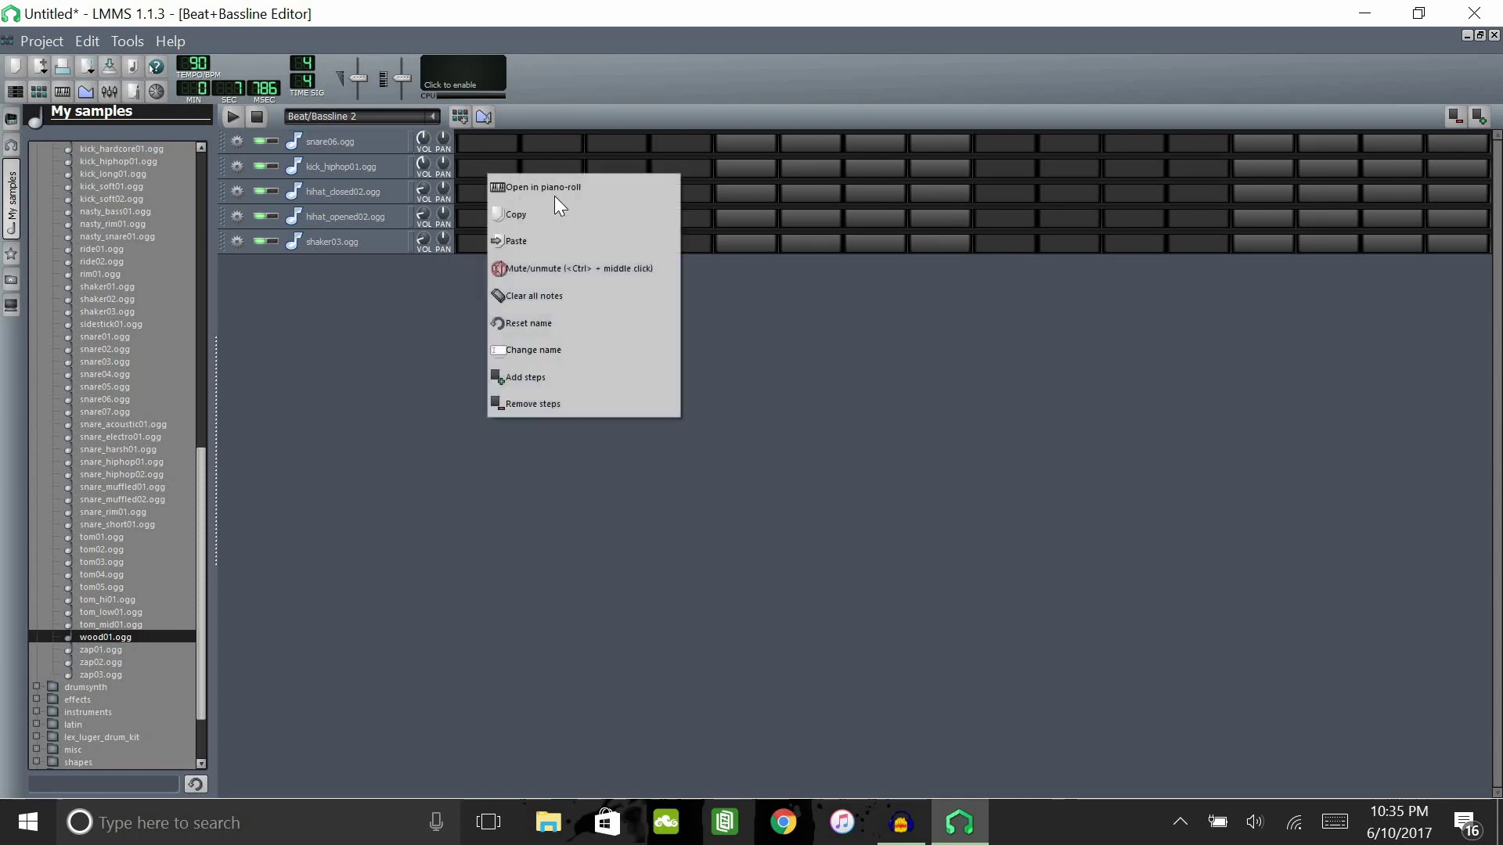
pyautogui.click(581, 242)
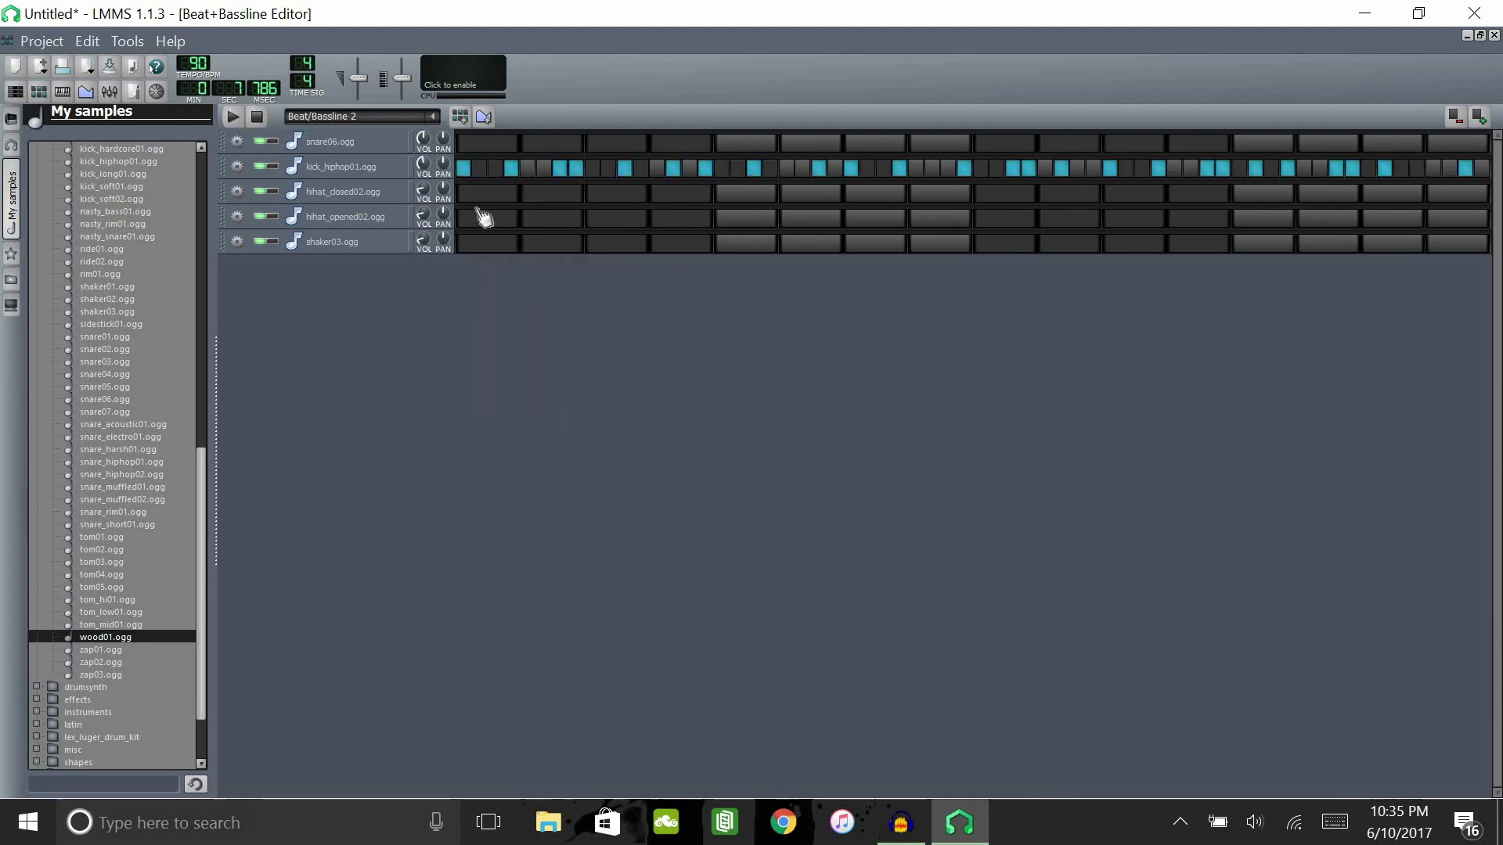
# Clear all kick_hiphop01.ogg notes from Beat/Bassline 0.
pyautogui.click(433, 119)
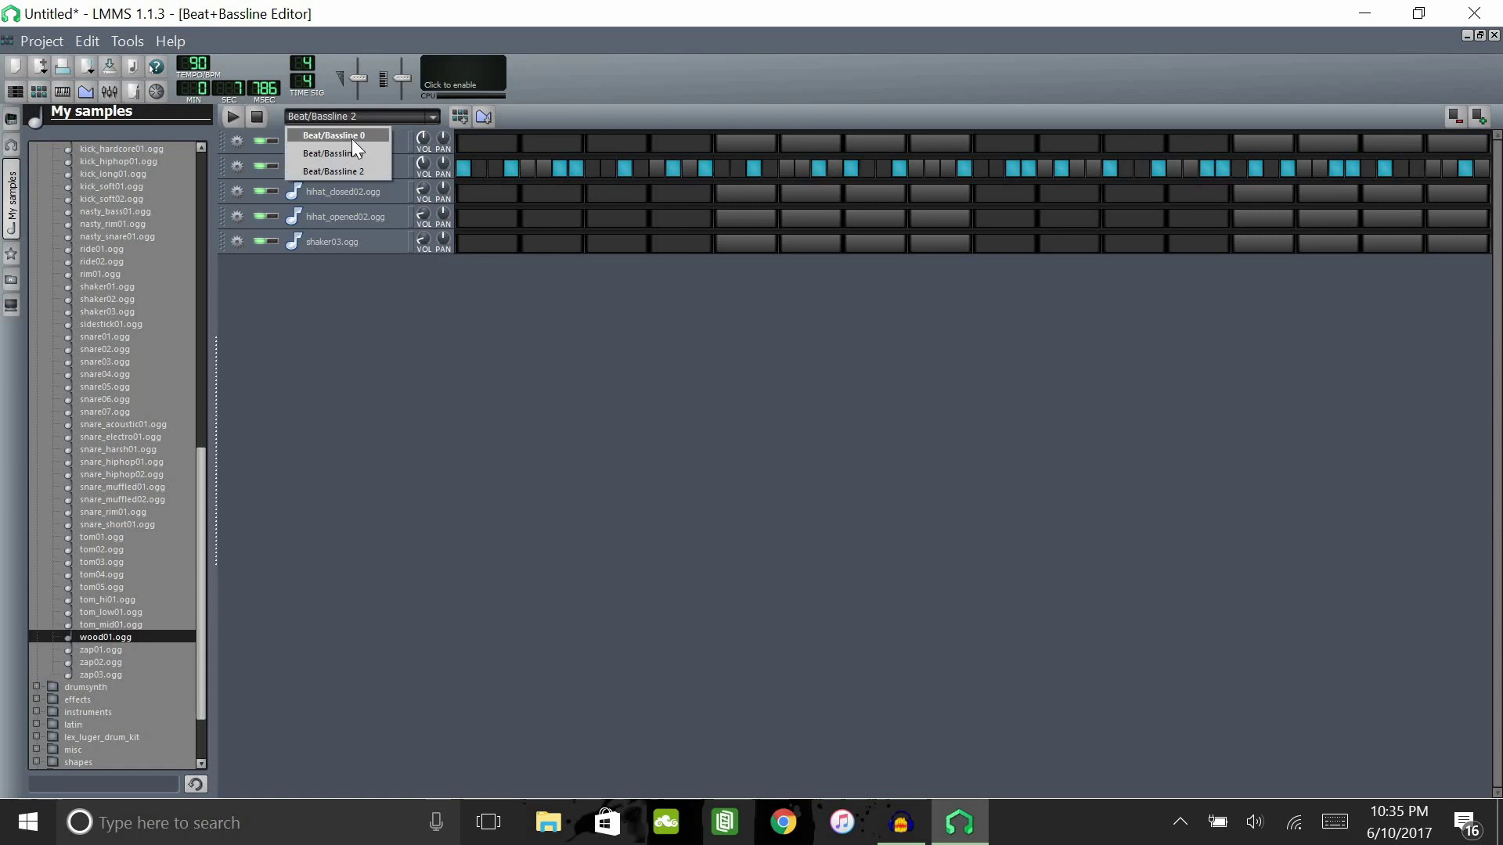
pyautogui.click(351, 138)
pyautogui.rightClick(538, 174)
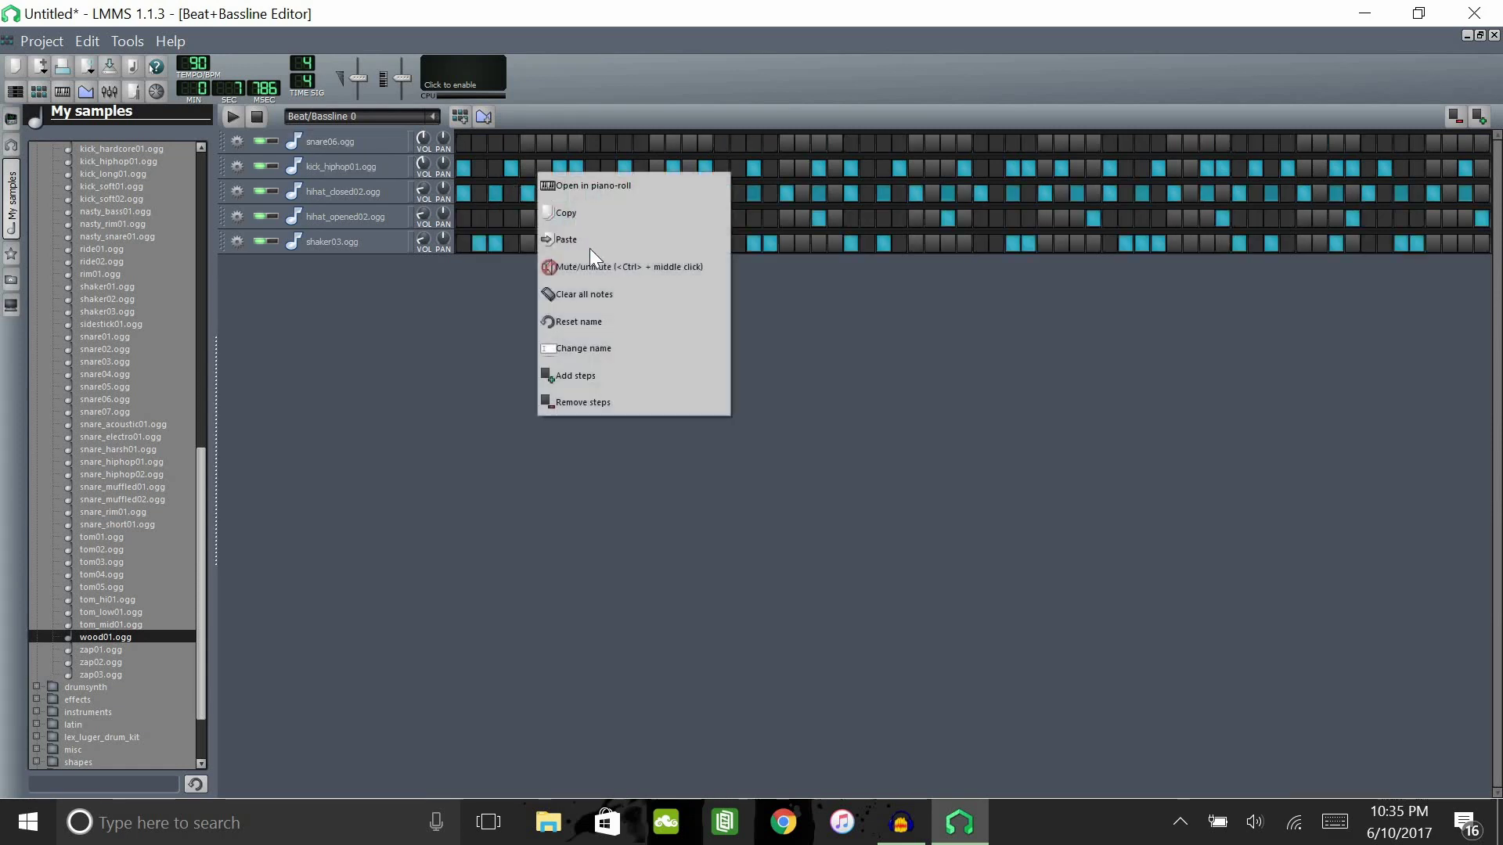
pyautogui.click(607, 294)
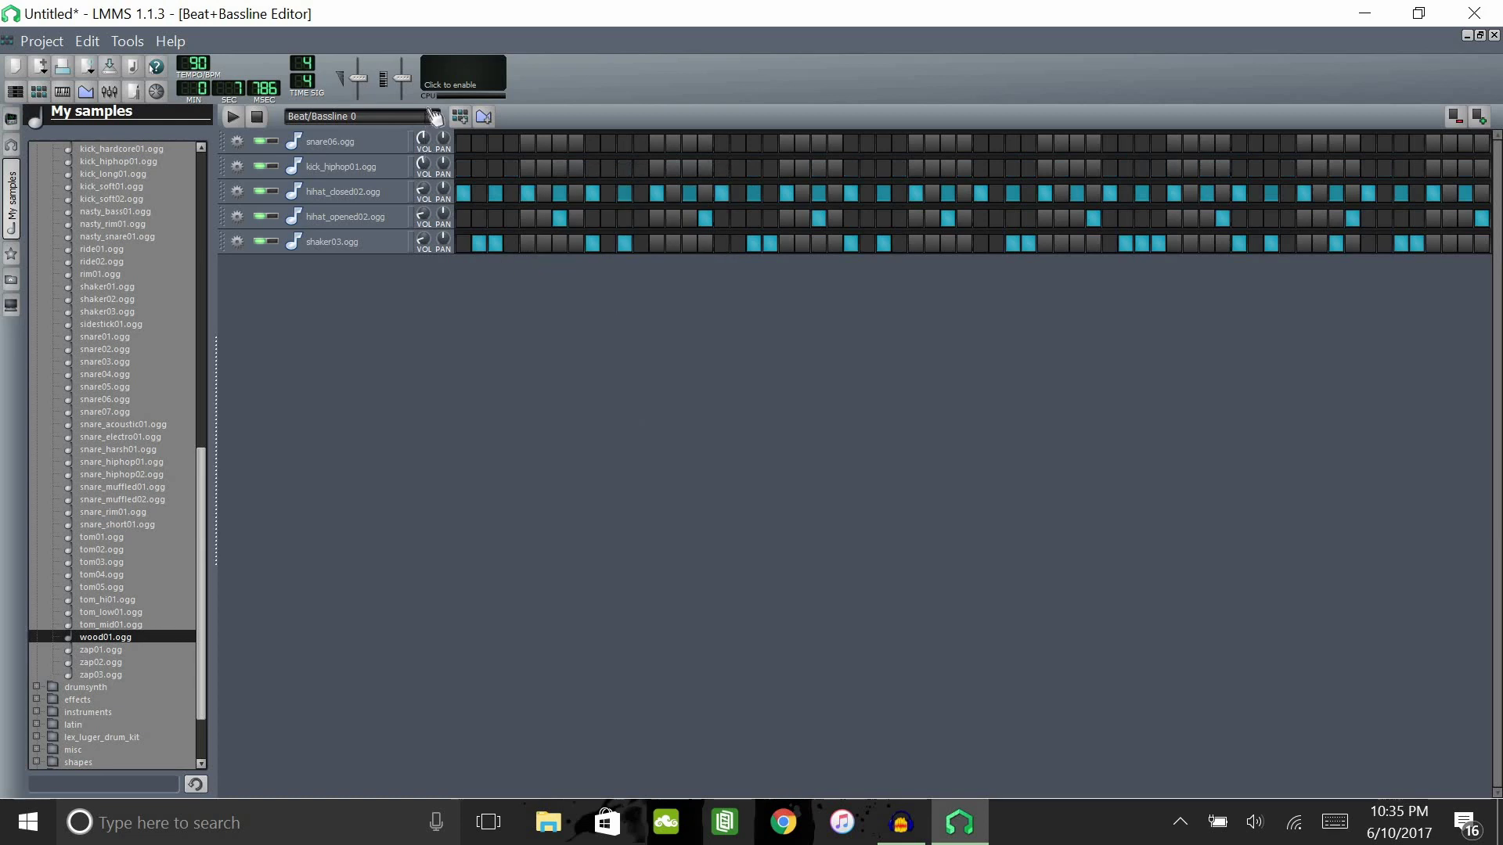
# Place a four-bar block at the start of the Beat/Bassline 2 track in the Song-Editor and enable the loop points.
pyautogui.click(46, 94)
pyautogui.click(482, 235)
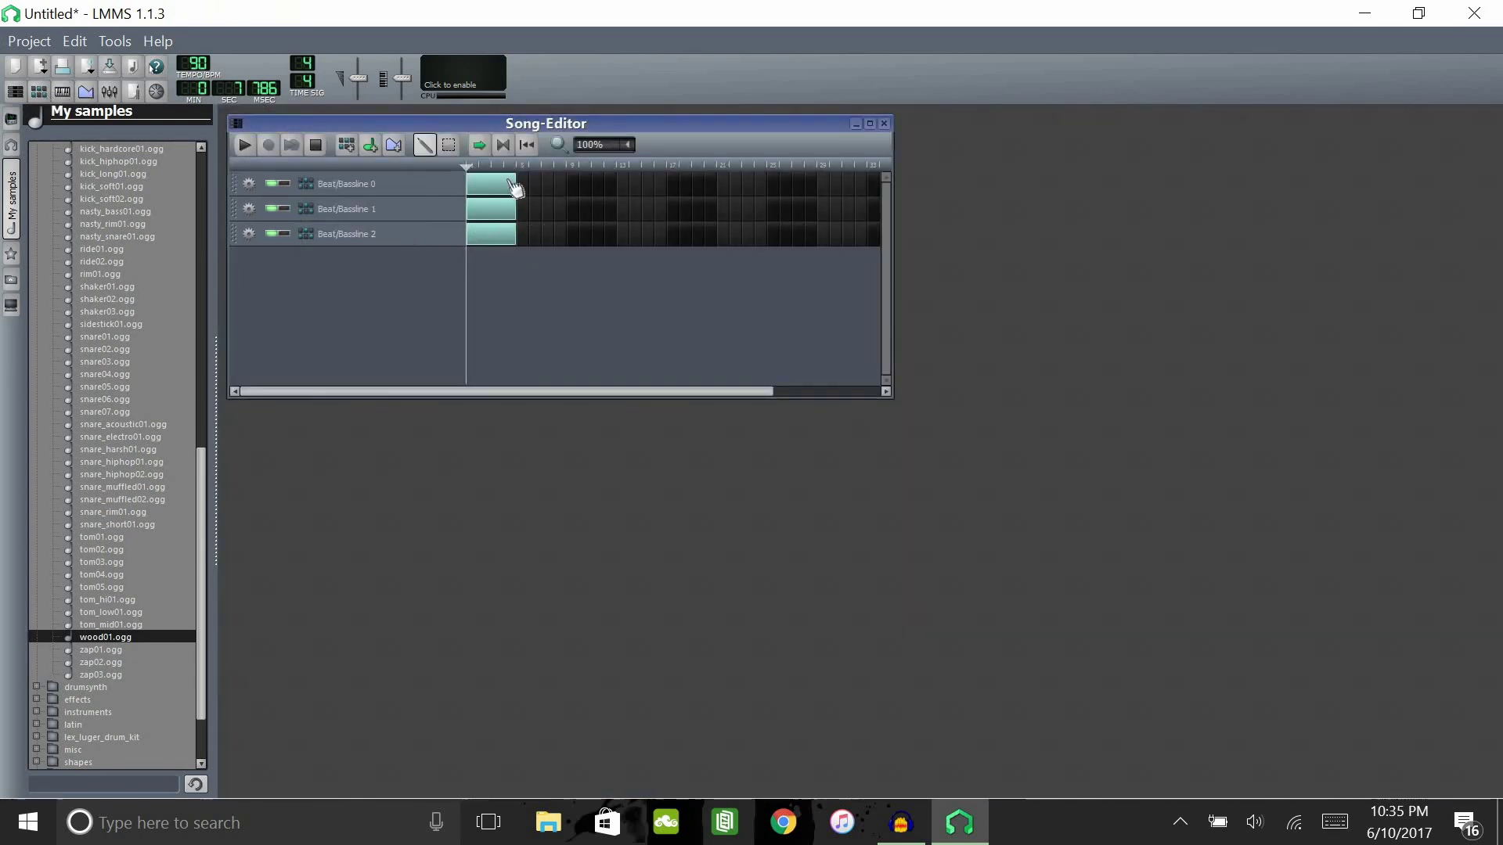
pyautogui.click(503, 145)
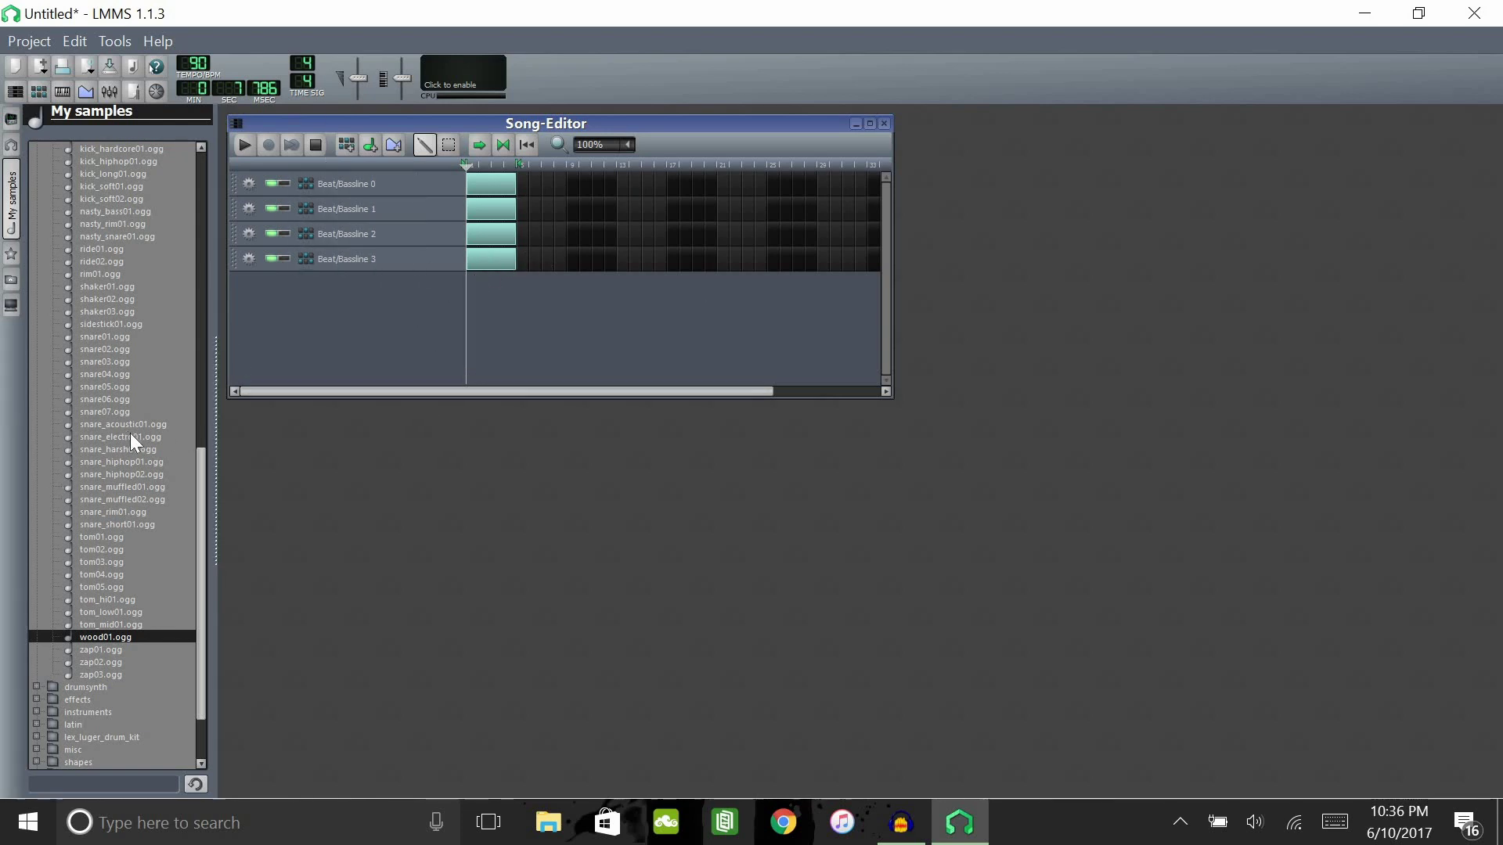
# Add another beat/bassline track in the Song-Editor and show its empty pattern in the Beat+Bassline Editor.
pyautogui.scroll(9, 132, 332)
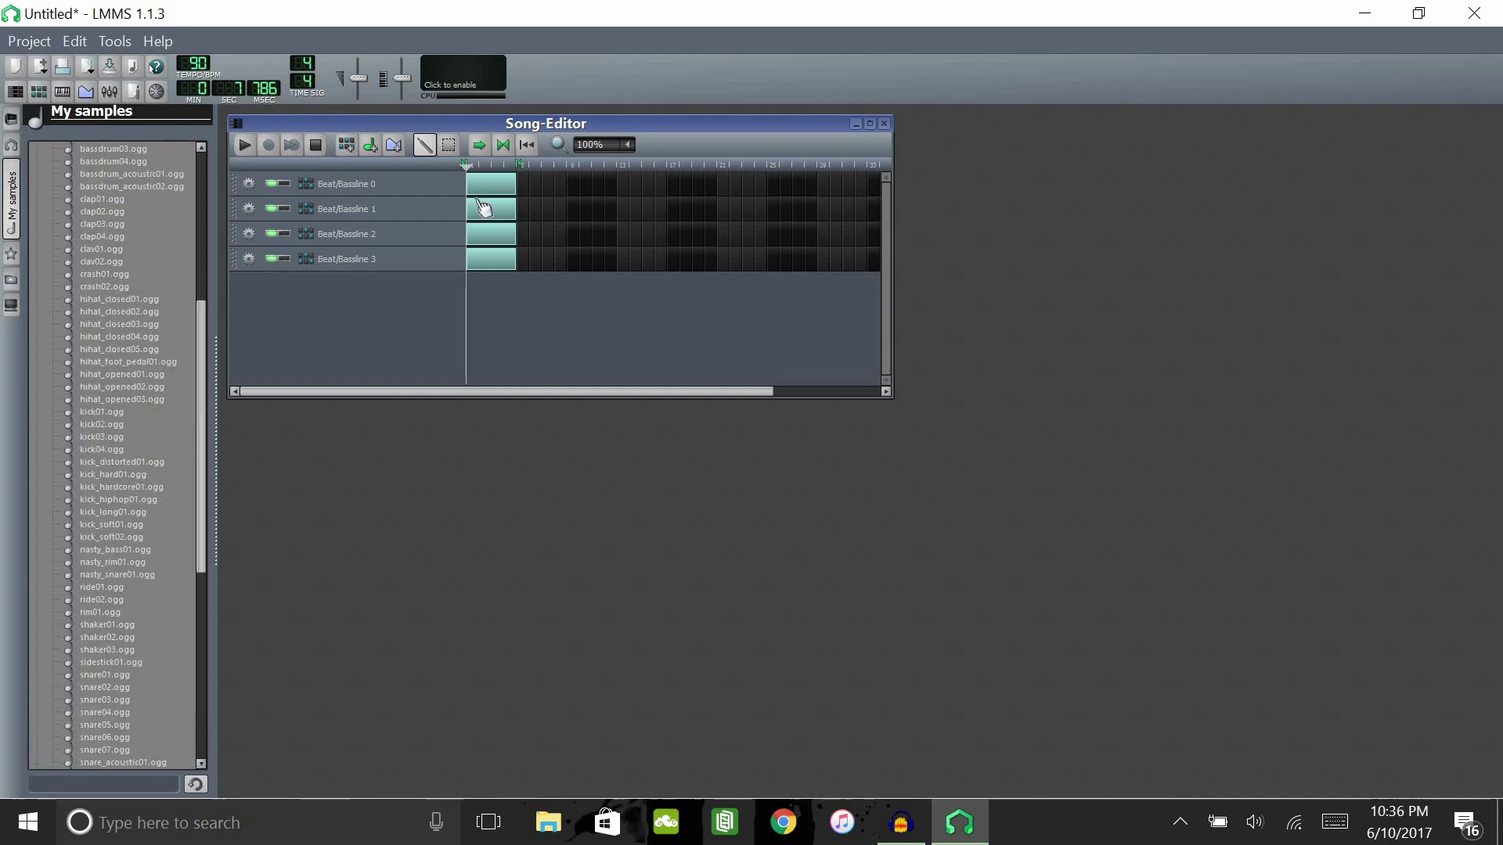
pyautogui.scroll(4, 114, 284)
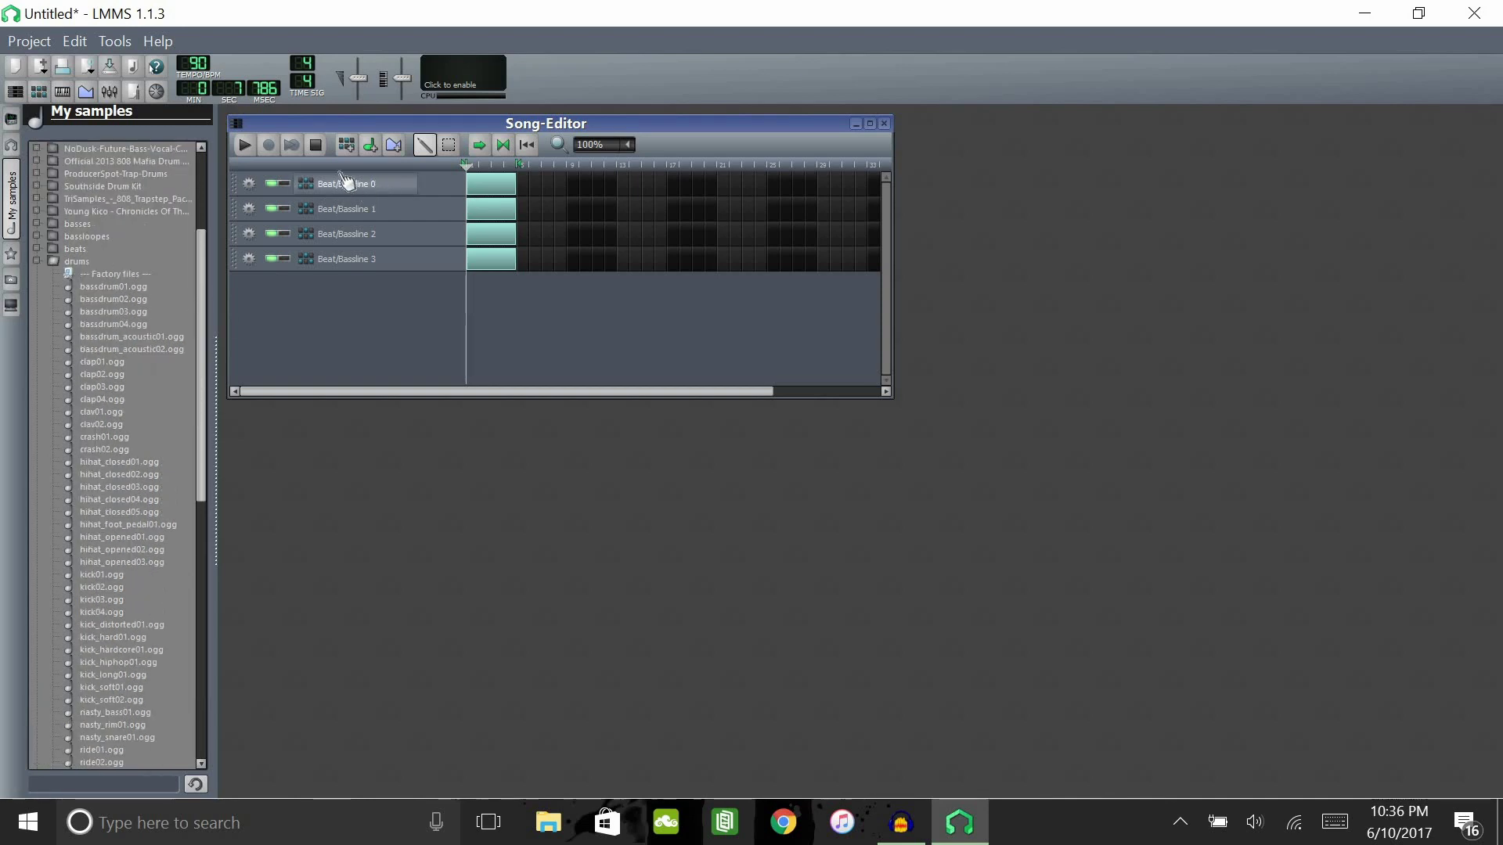
pyautogui.click(351, 144)
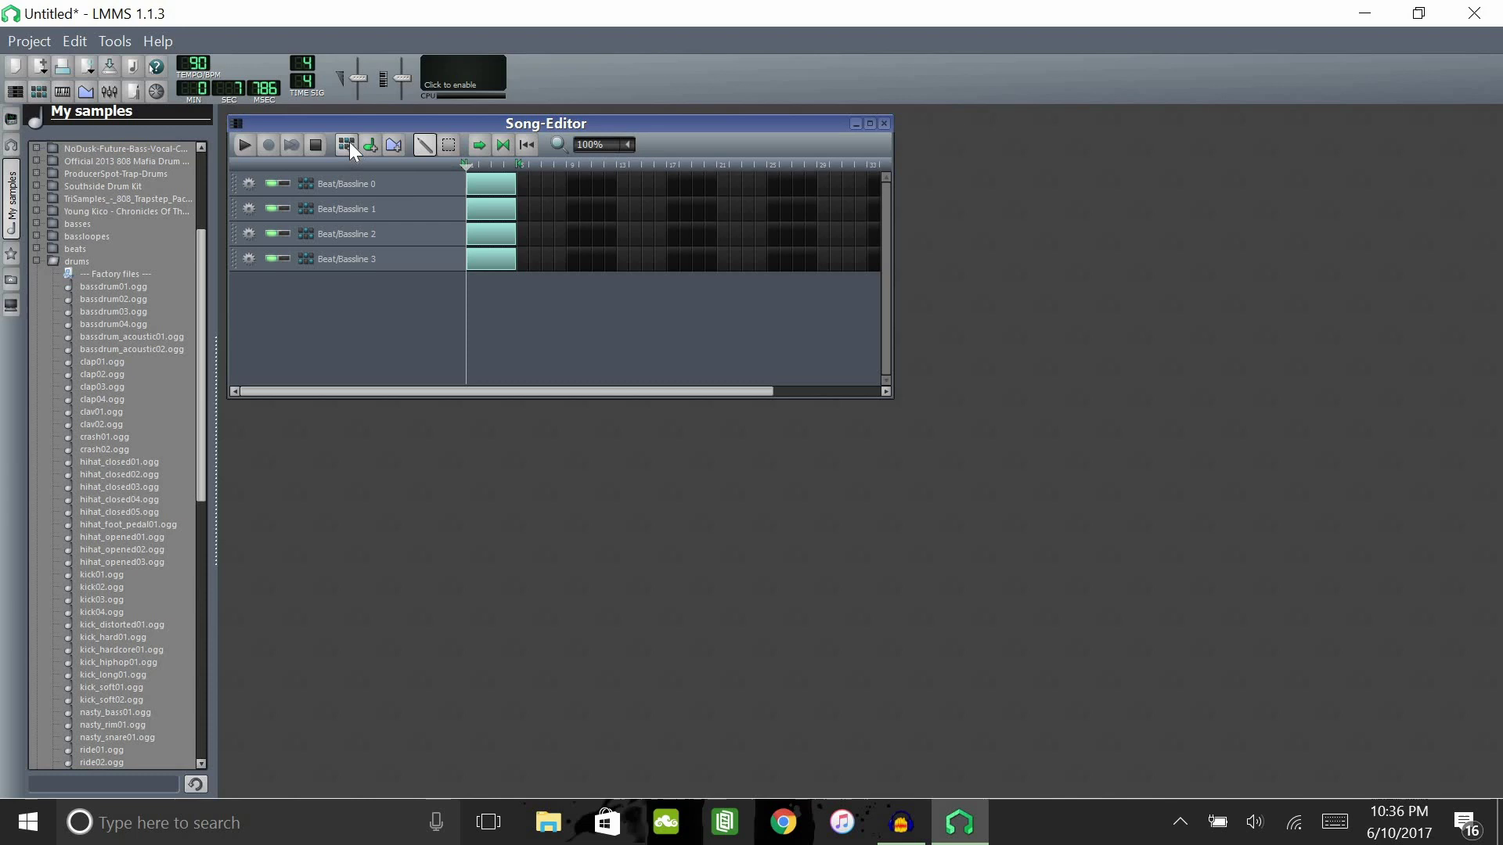
pyautogui.click(41, 91)
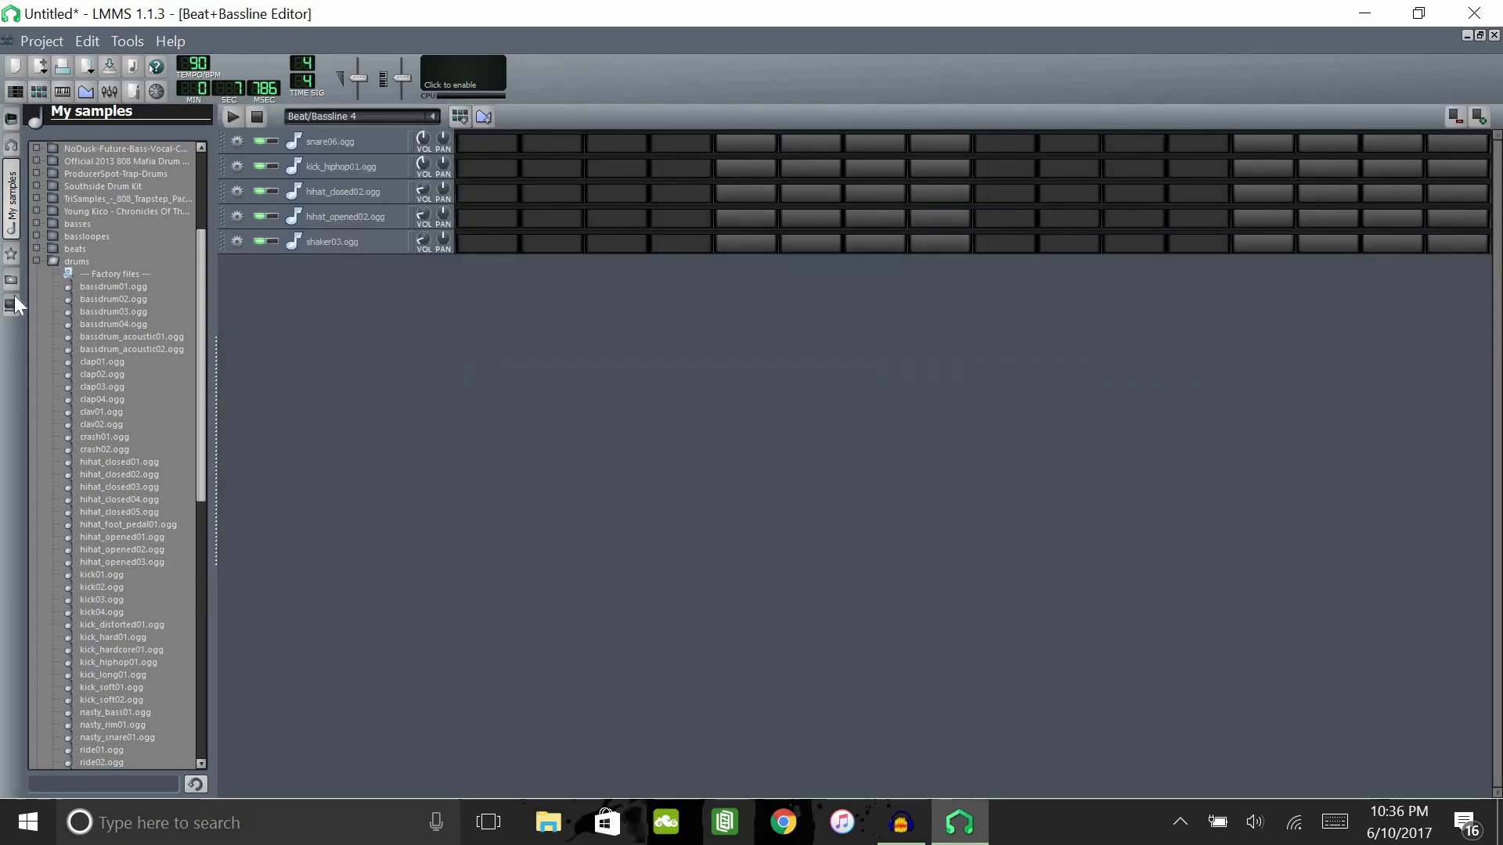
# Collapse the drums sample folder and browse the ZynAddSubFX presets down to the SynthPiano folder.
pyautogui.doubleClick(78, 256)
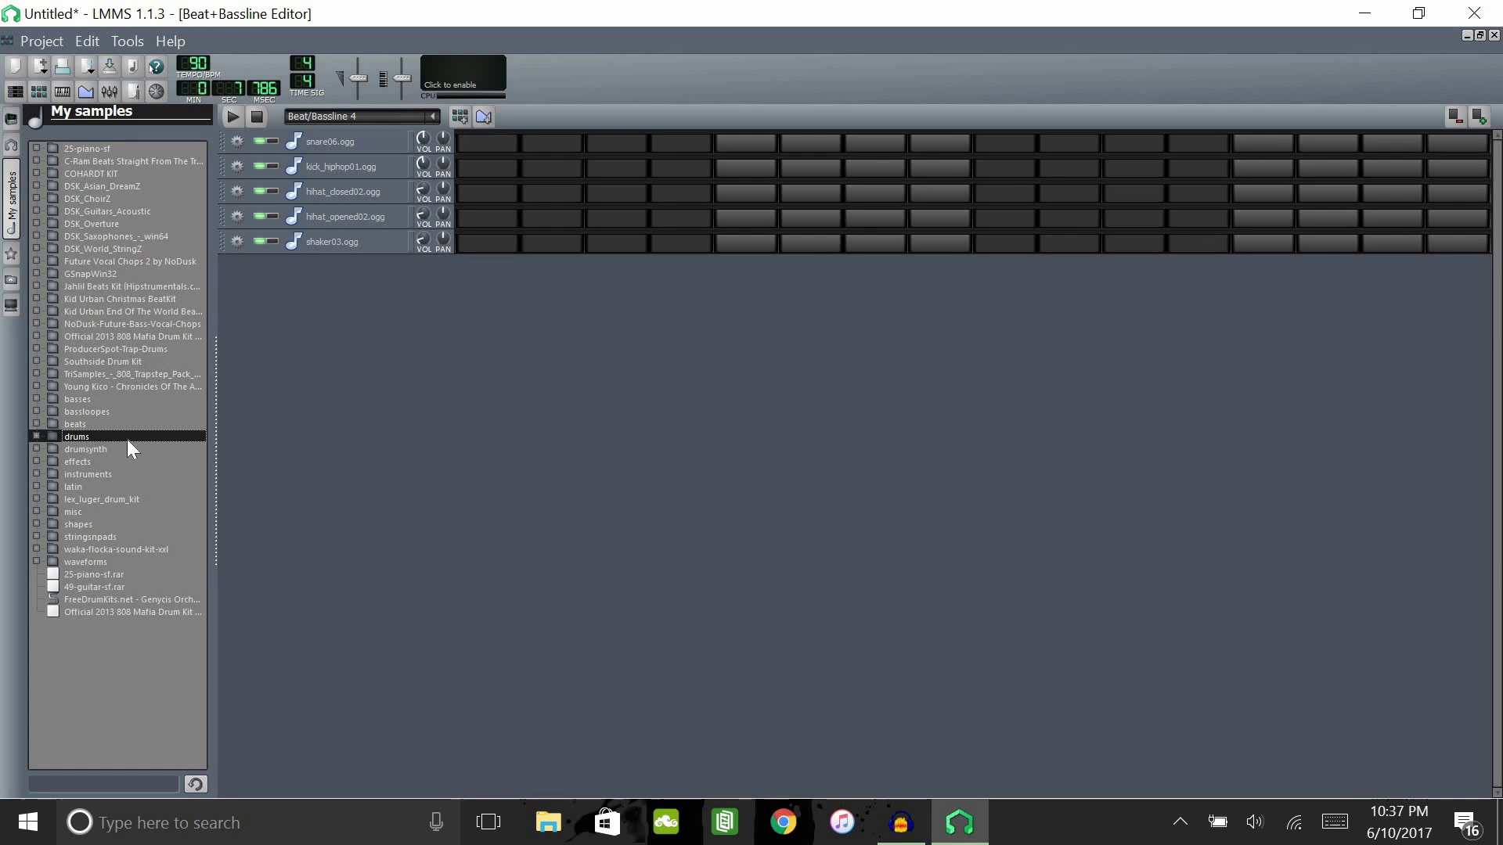
pyautogui.click(12, 255)
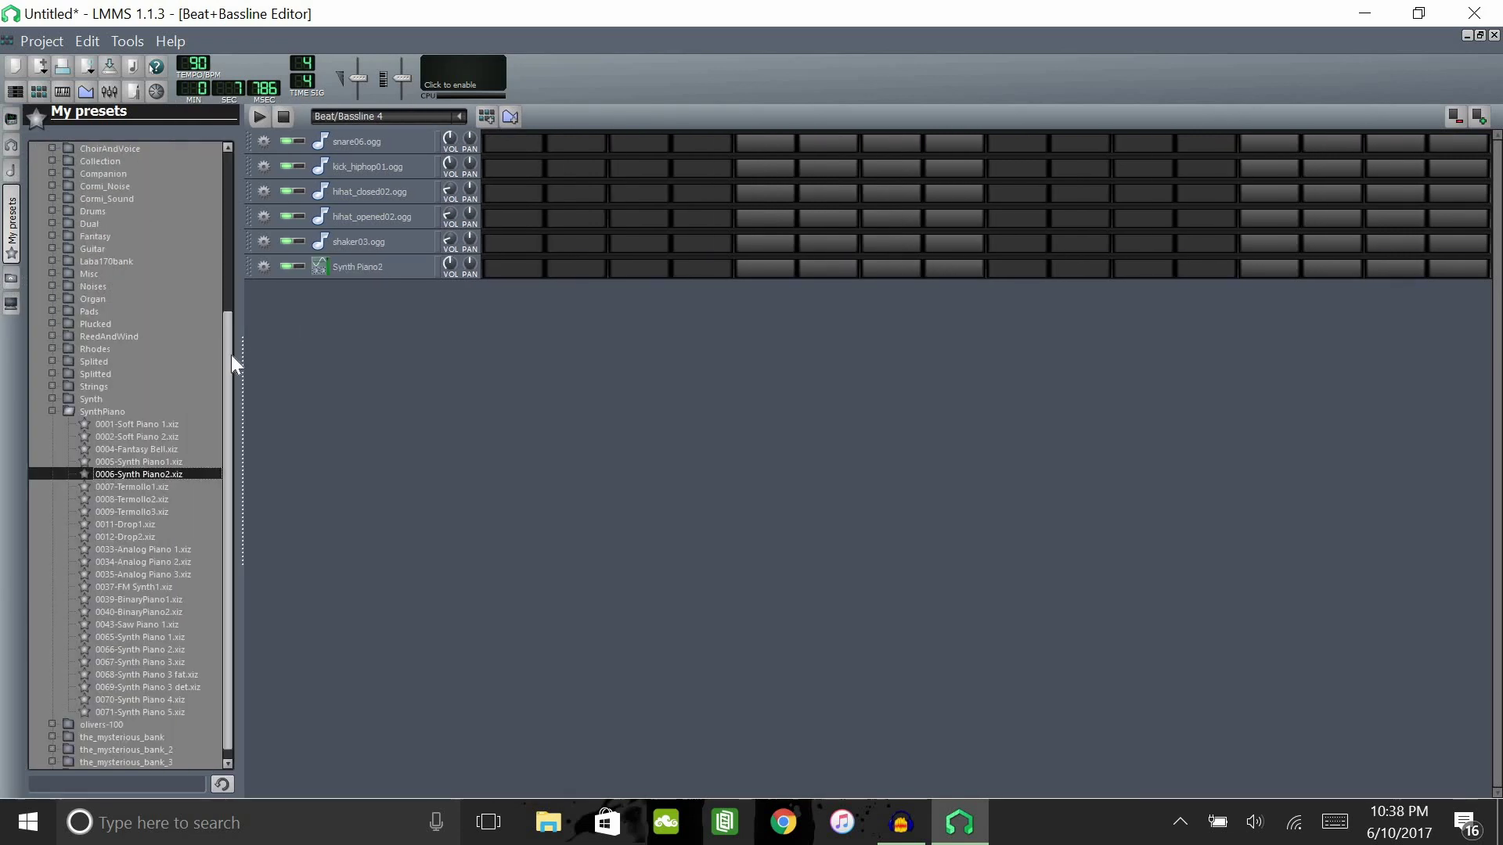
pyautogui.scroll(4, 154, 321)
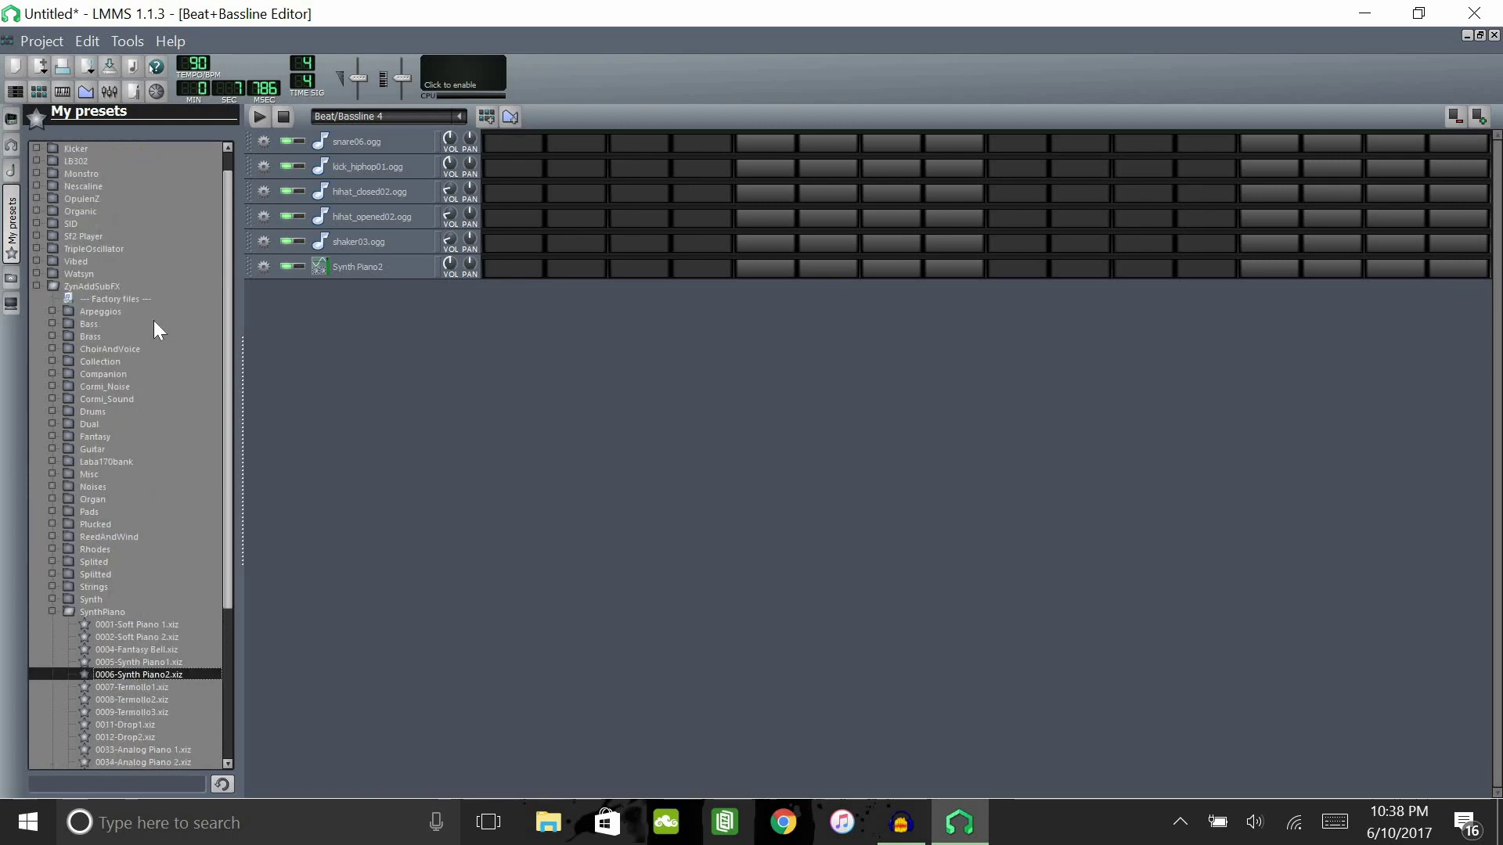
pyautogui.click(92, 310)
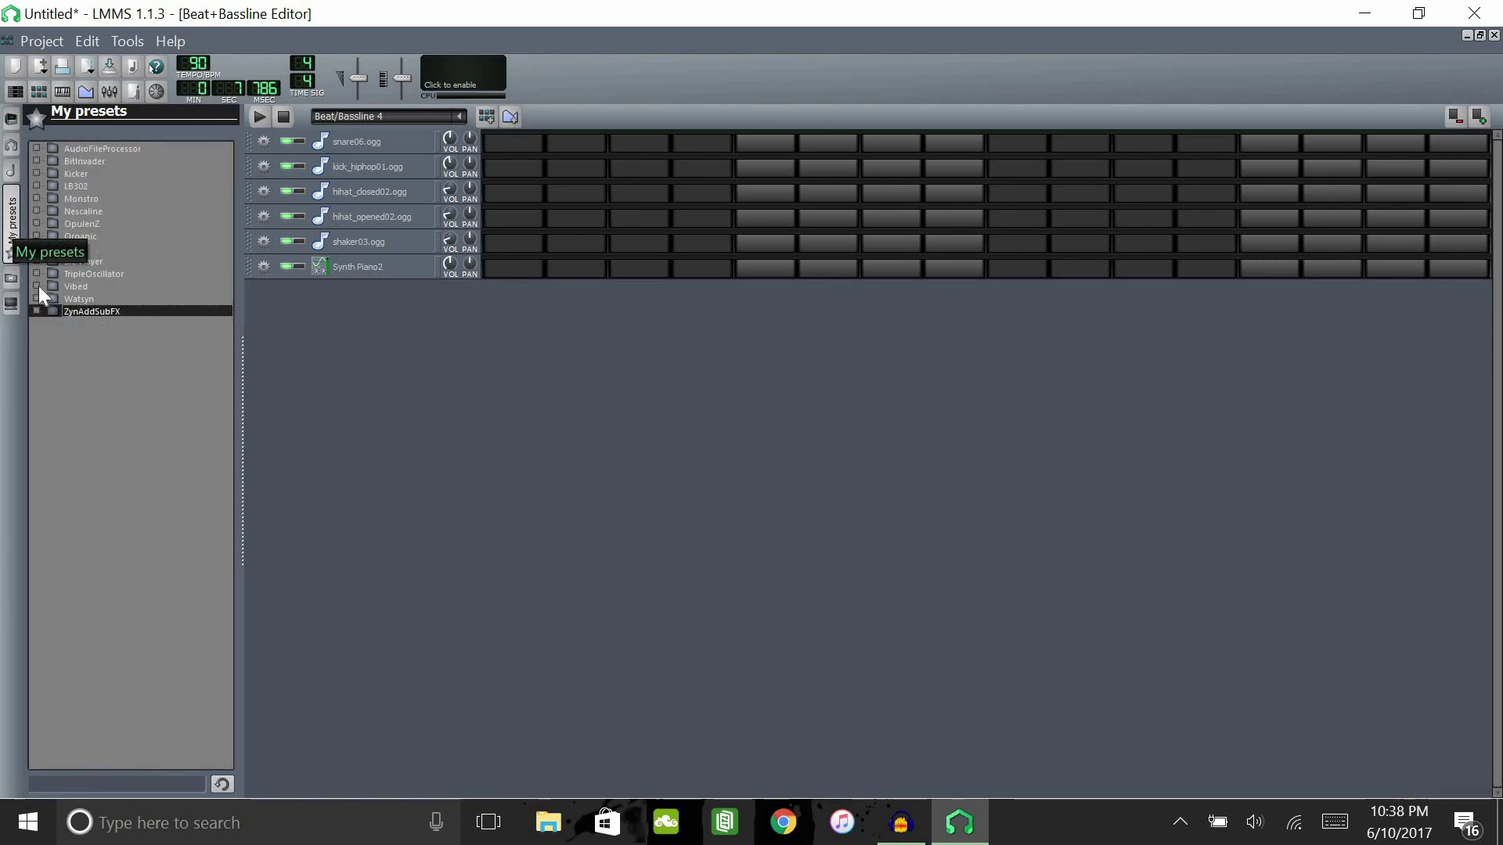
pyautogui.click(92, 310)
pyautogui.scroll(-3, 124, 587)
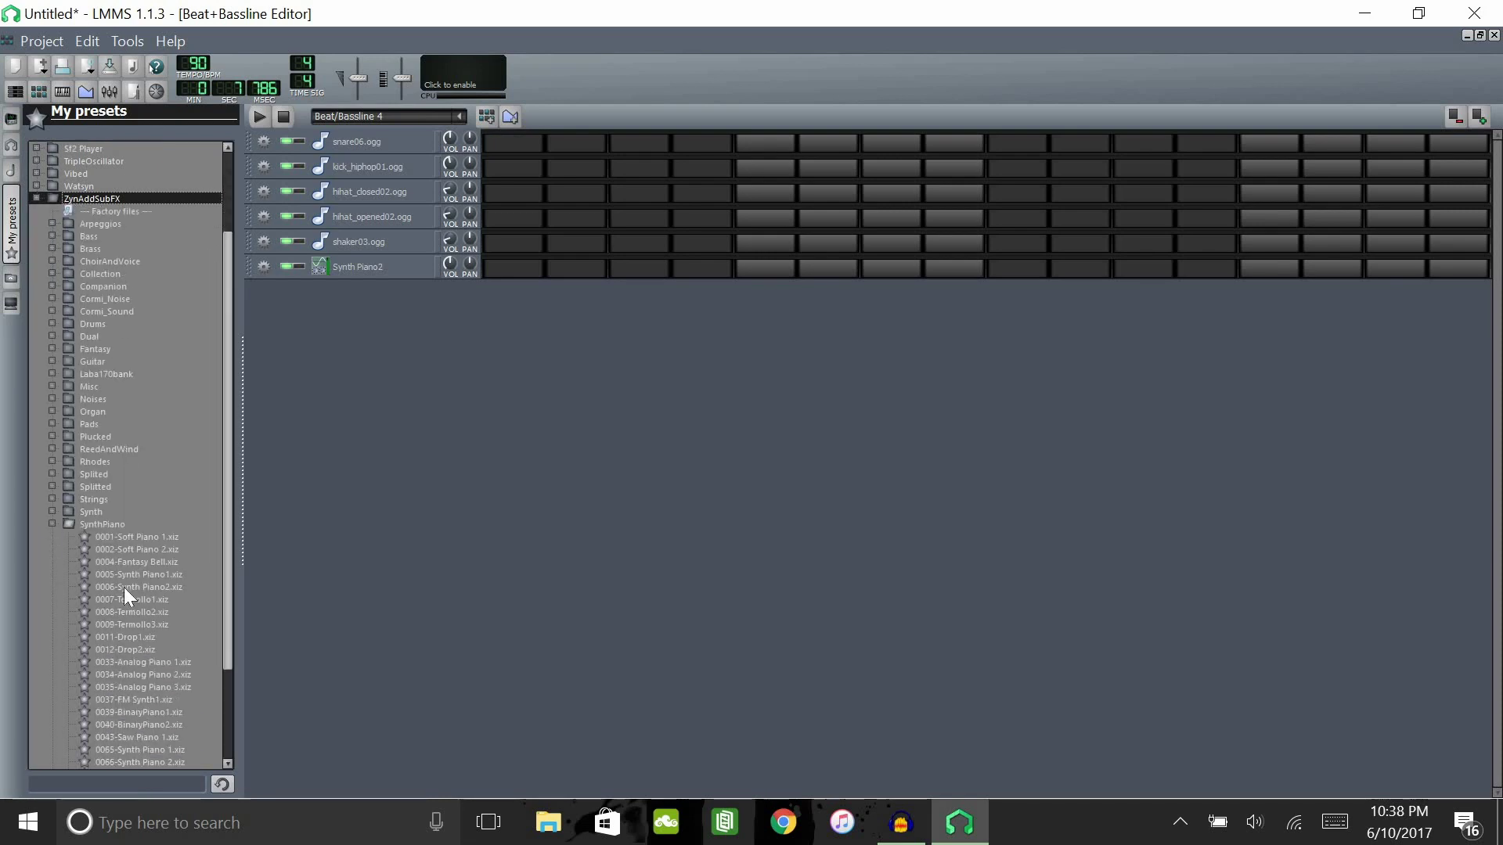
pyautogui.scroll(-3, 124, 587)
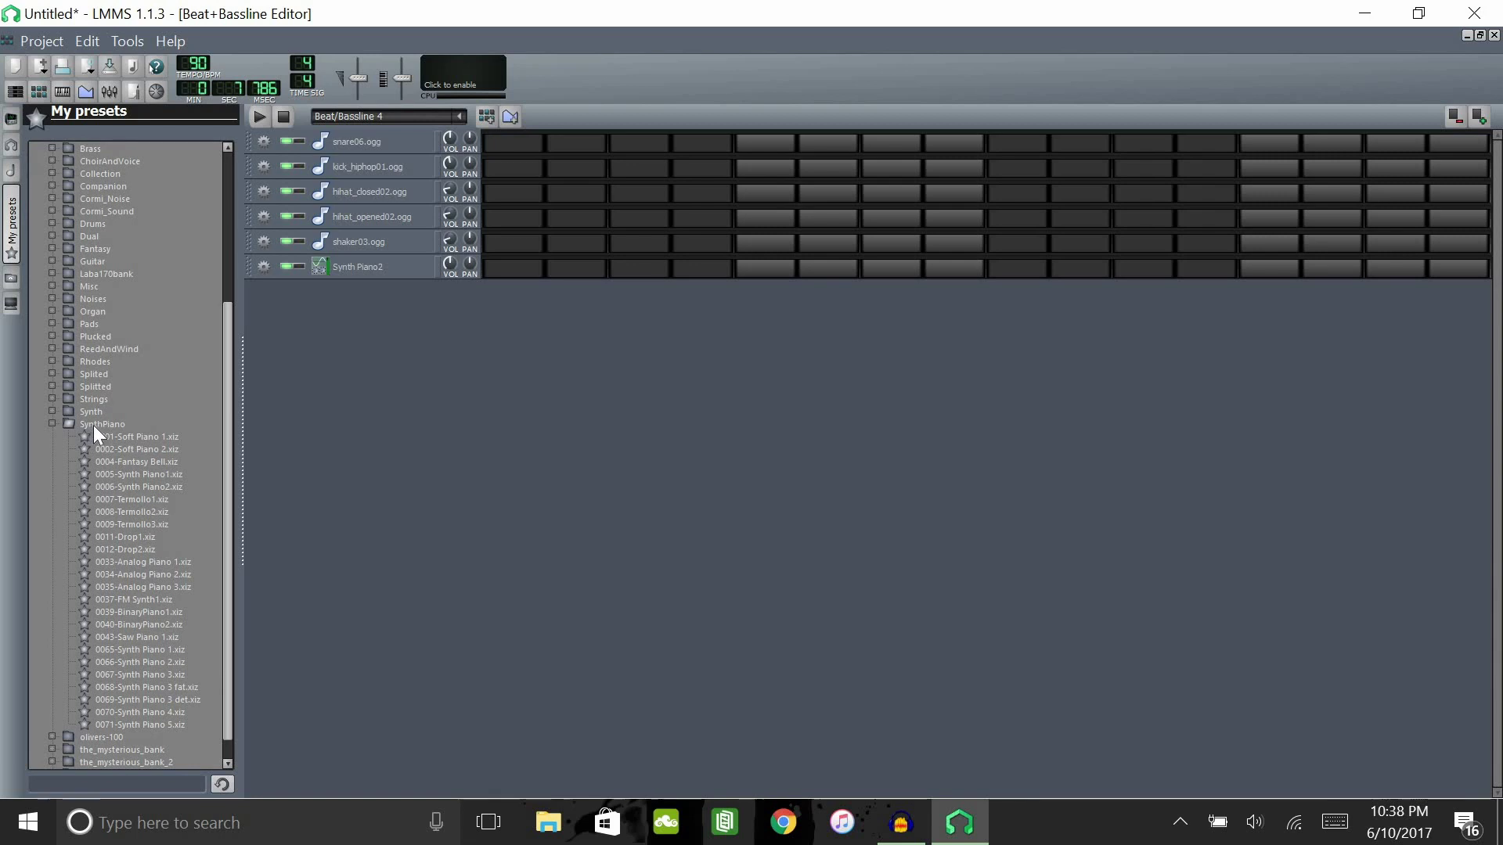
pyautogui.scroll(-1, 153, 521)
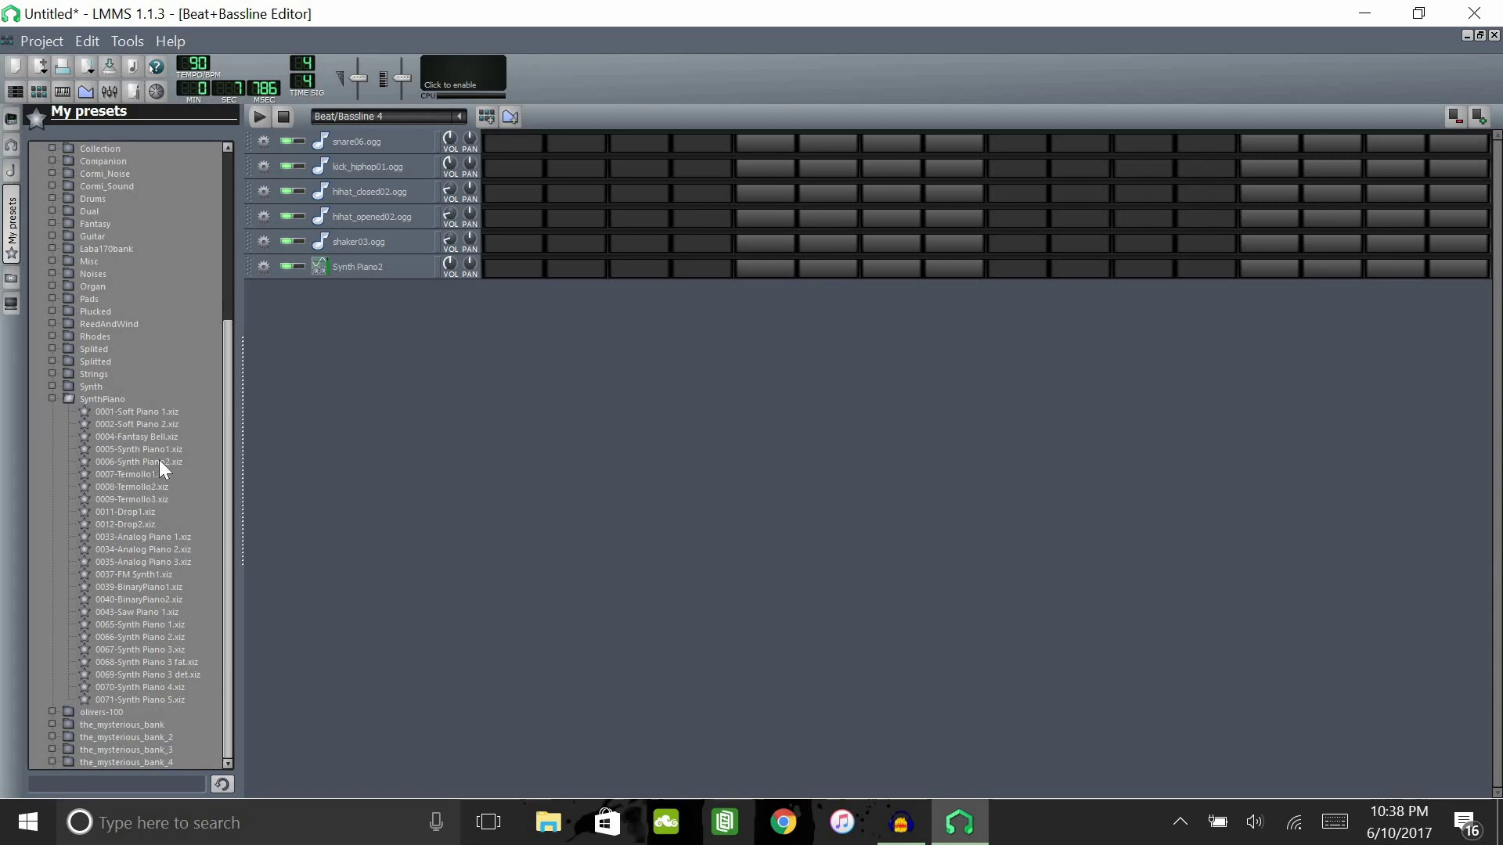
# Lower the Synth Piano2 volume to about 72% and add 0005-Pulse Pad 2.xiz from the ZynAddSubFX Synth presets as a track.
pyautogui.moveTo(451, 267); pyautogui.dragTo(454, 270)
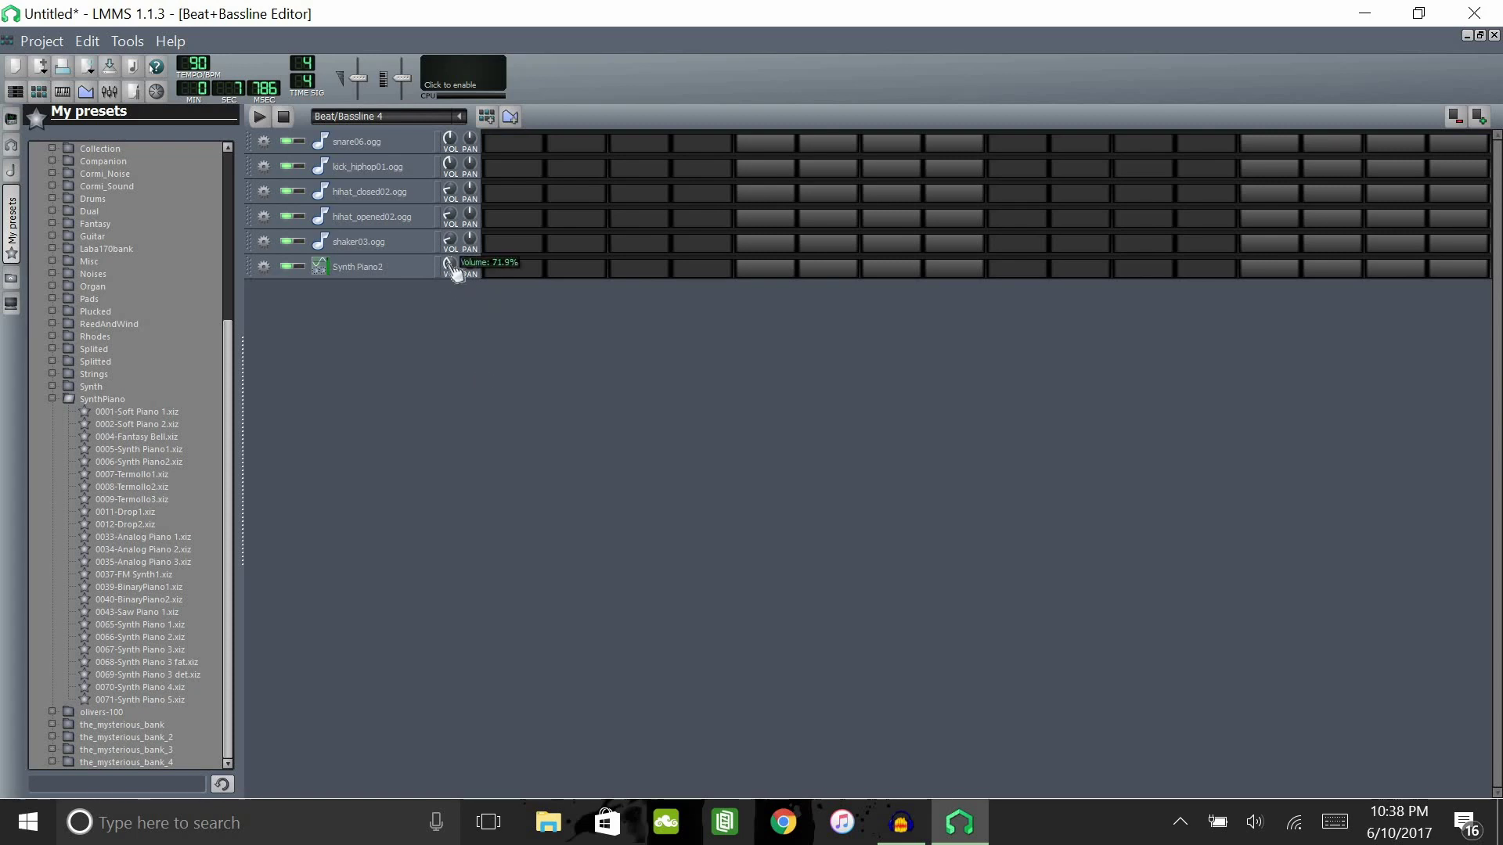
pyautogui.click(98, 387)
pyautogui.doubleClick(137, 437)
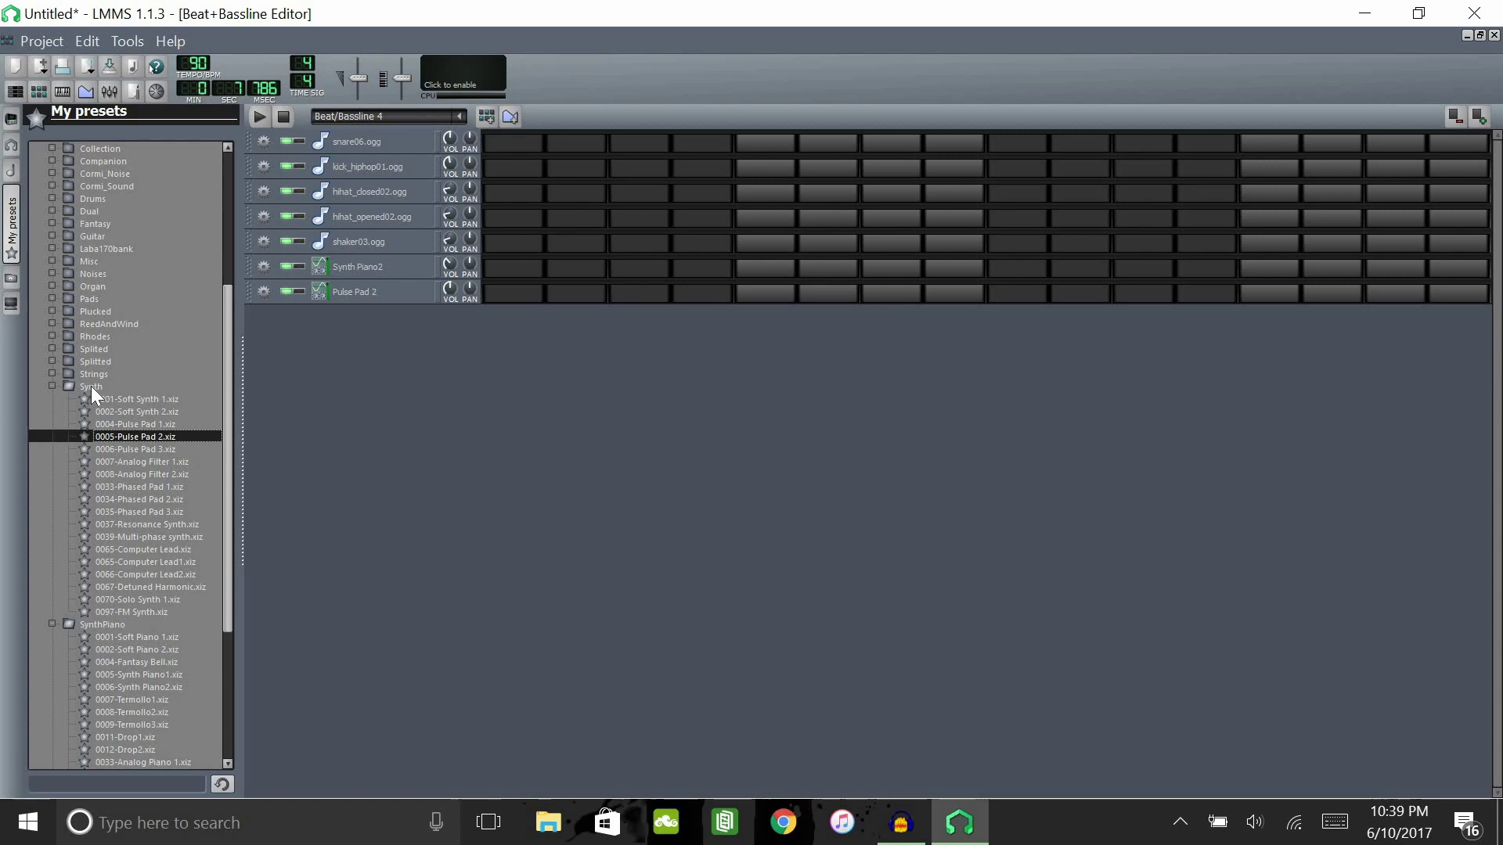
# Collapse the SynthPiano and Synth folders in the ZynAddSubFX presets.
pyautogui.doubleClick(94, 626)
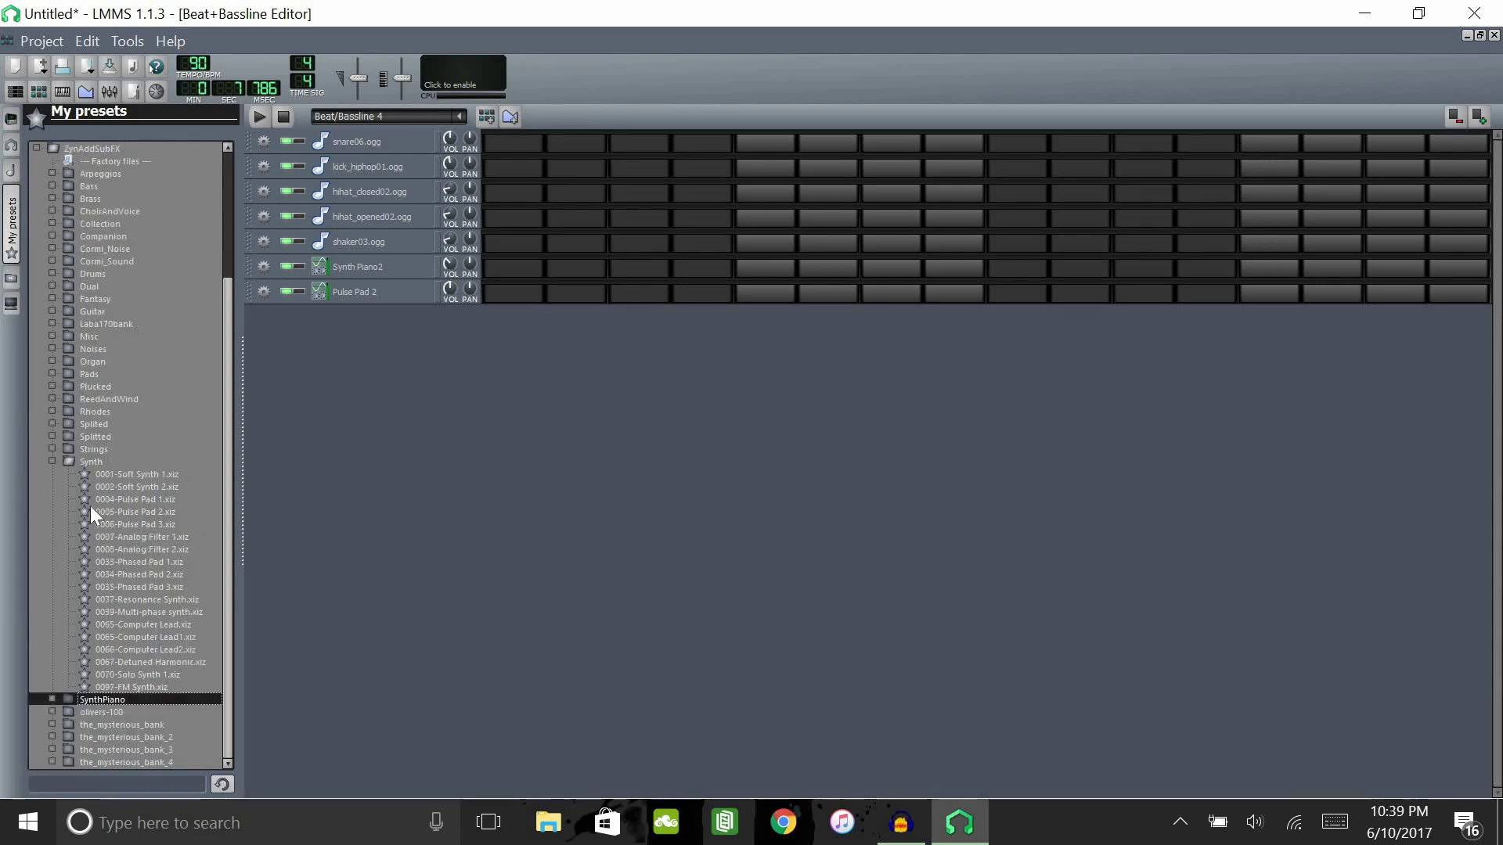
pyautogui.doubleClick(89, 463)
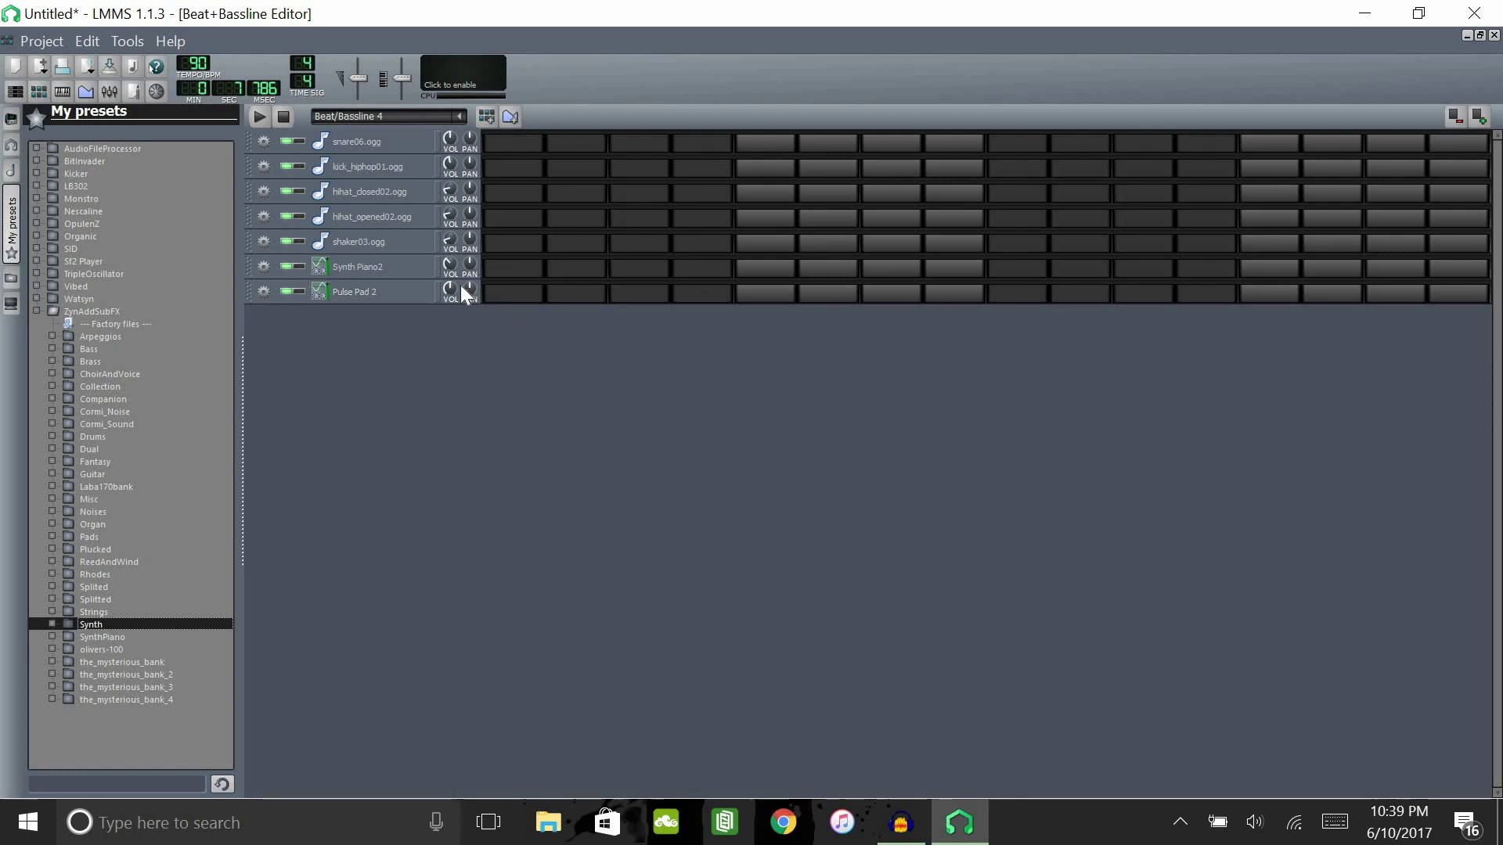
pyautogui.moveTo(464, 292); pyautogui.dragTo(465, 295)
# Open the Synth Piano2 pattern in the Piano-Roll and enlarge the window to show more octaves.
pyautogui.press('F7')
pyautogui.click(351, 300)
pyautogui.rightClick(351, 300)
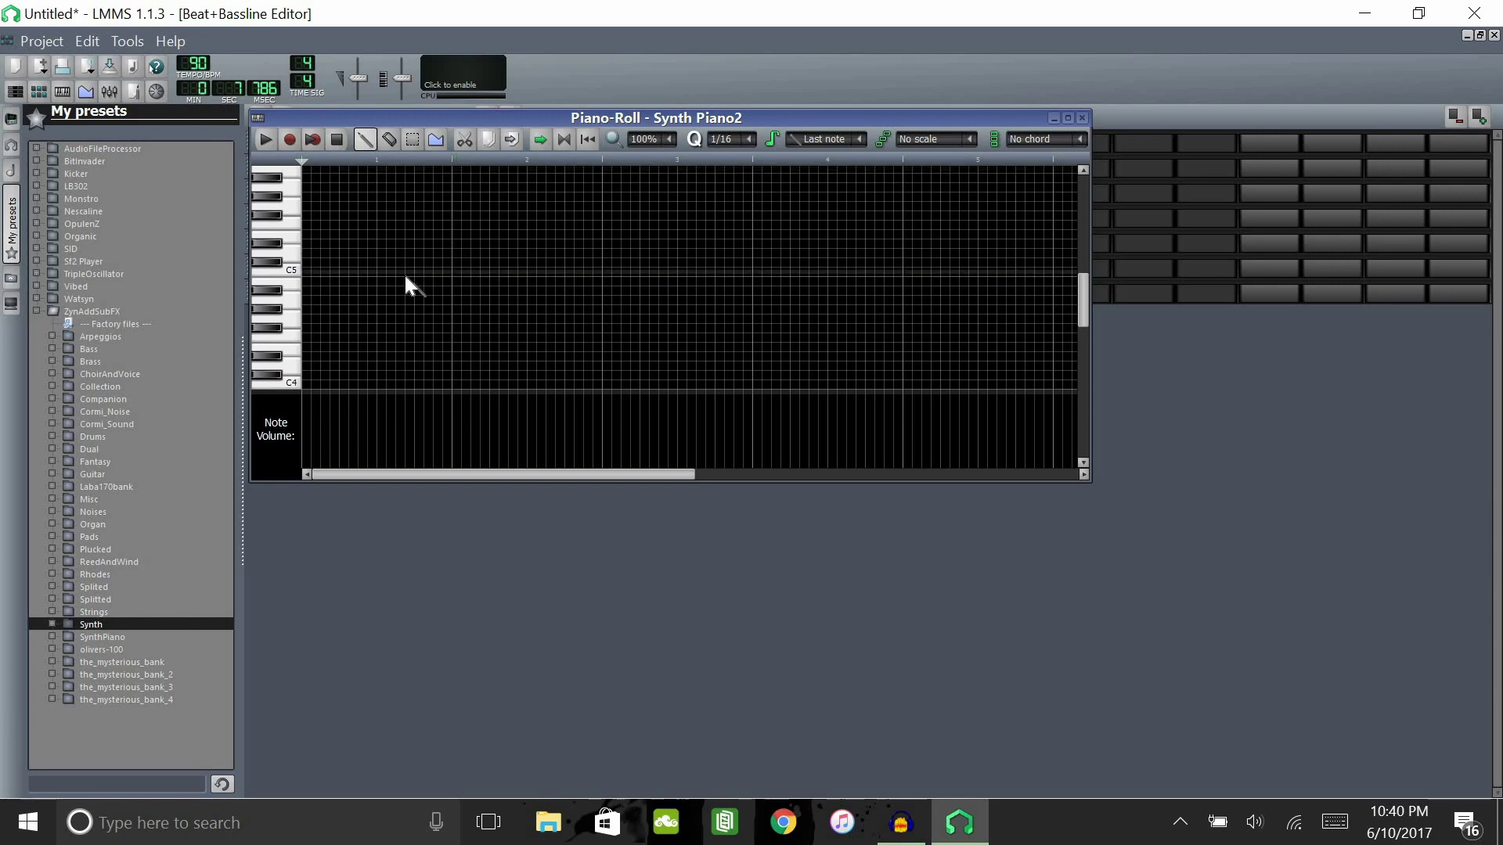
pyautogui.moveTo(491, 483); pyautogui.dragTo(471, 638)
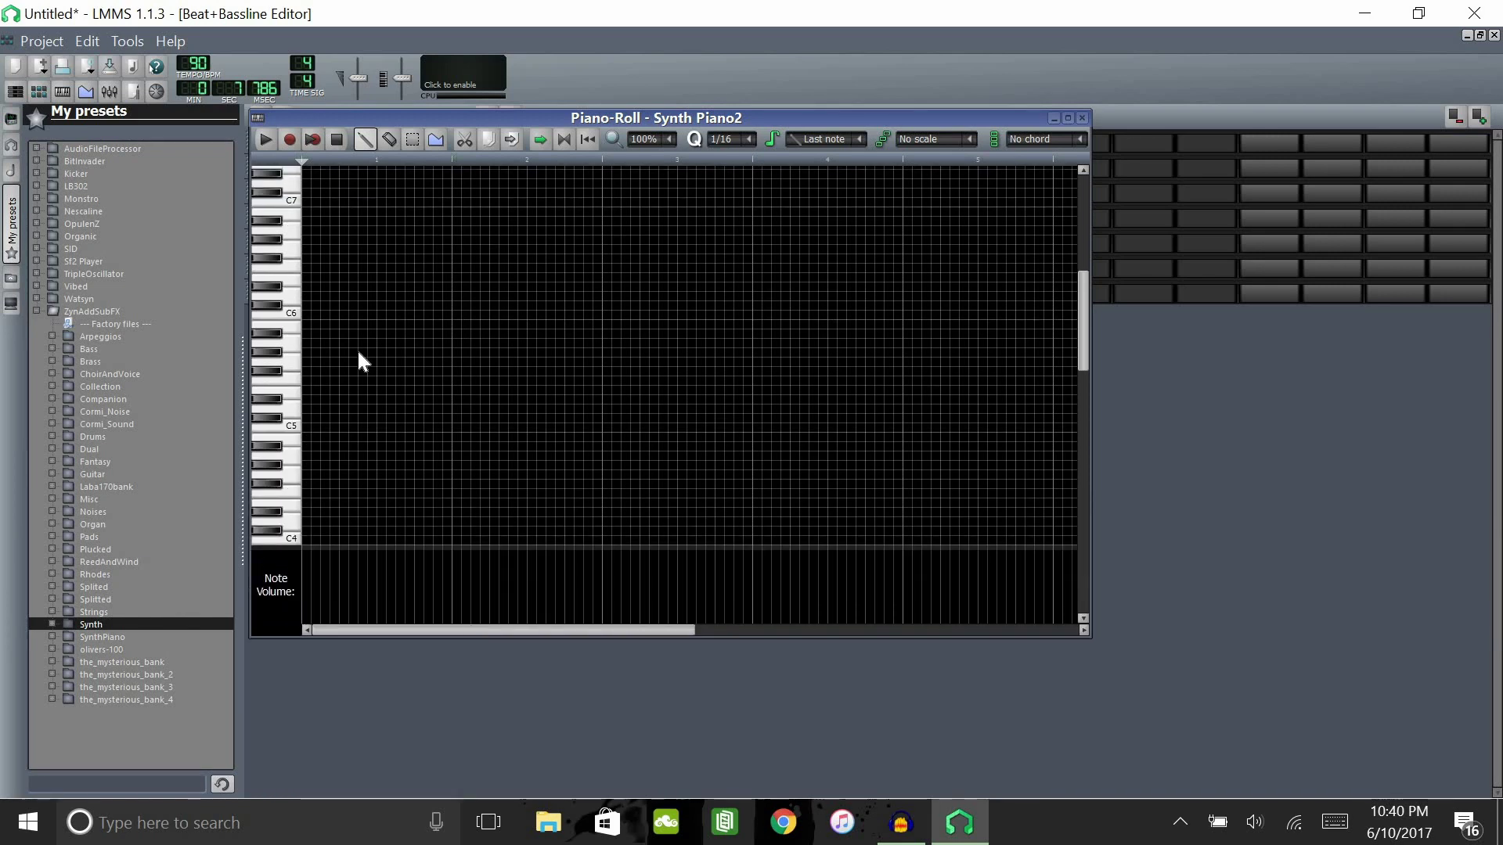
# Draw a two-beat chord of C5, F5 and A5 at the start of the Synth Piano2 pattern and play it.
pyautogui.click(307, 343)
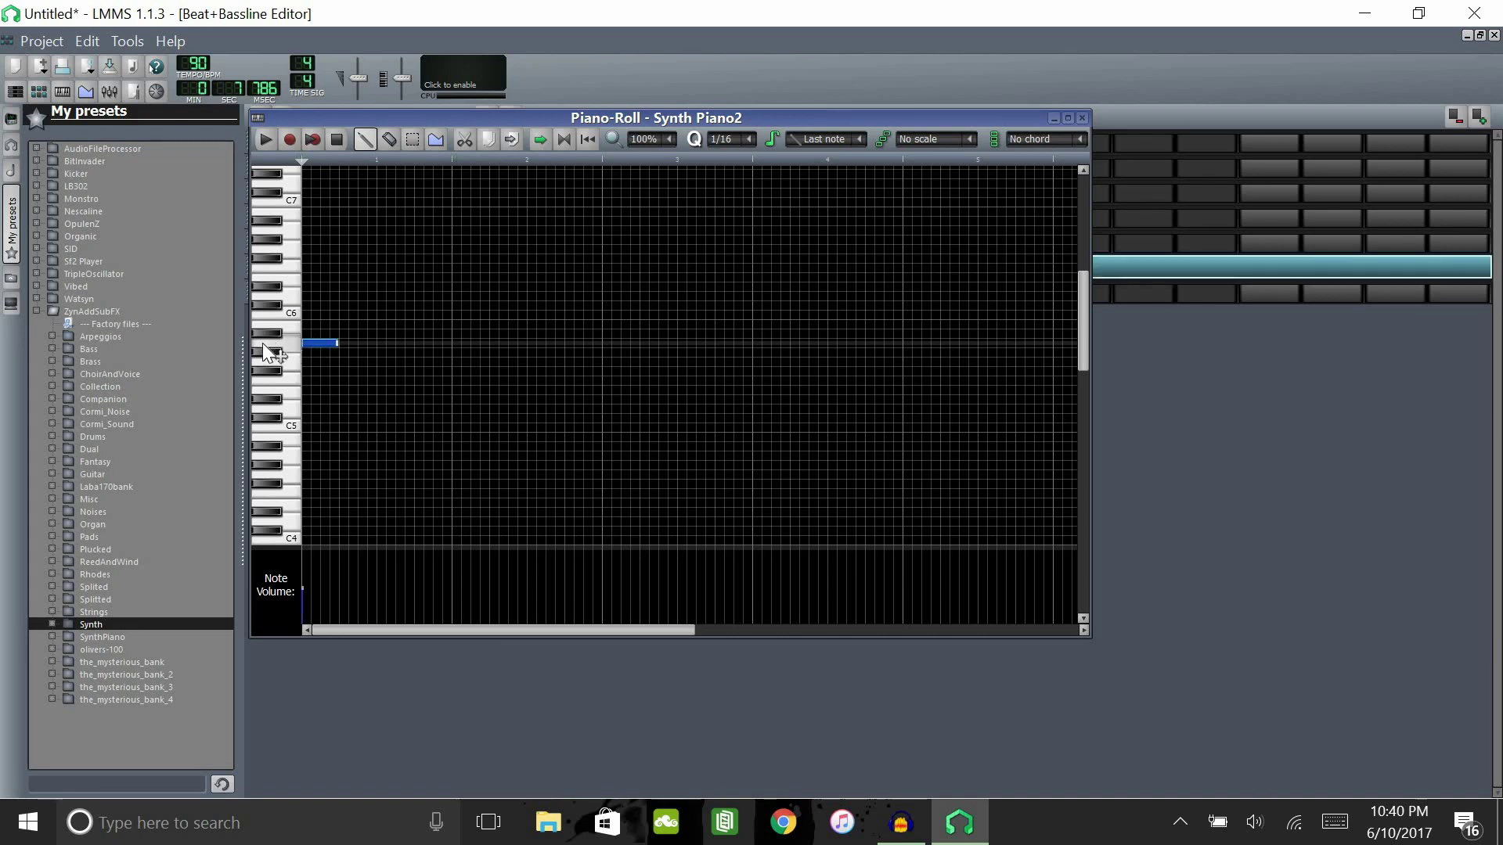
pyautogui.rightClick(314, 343)
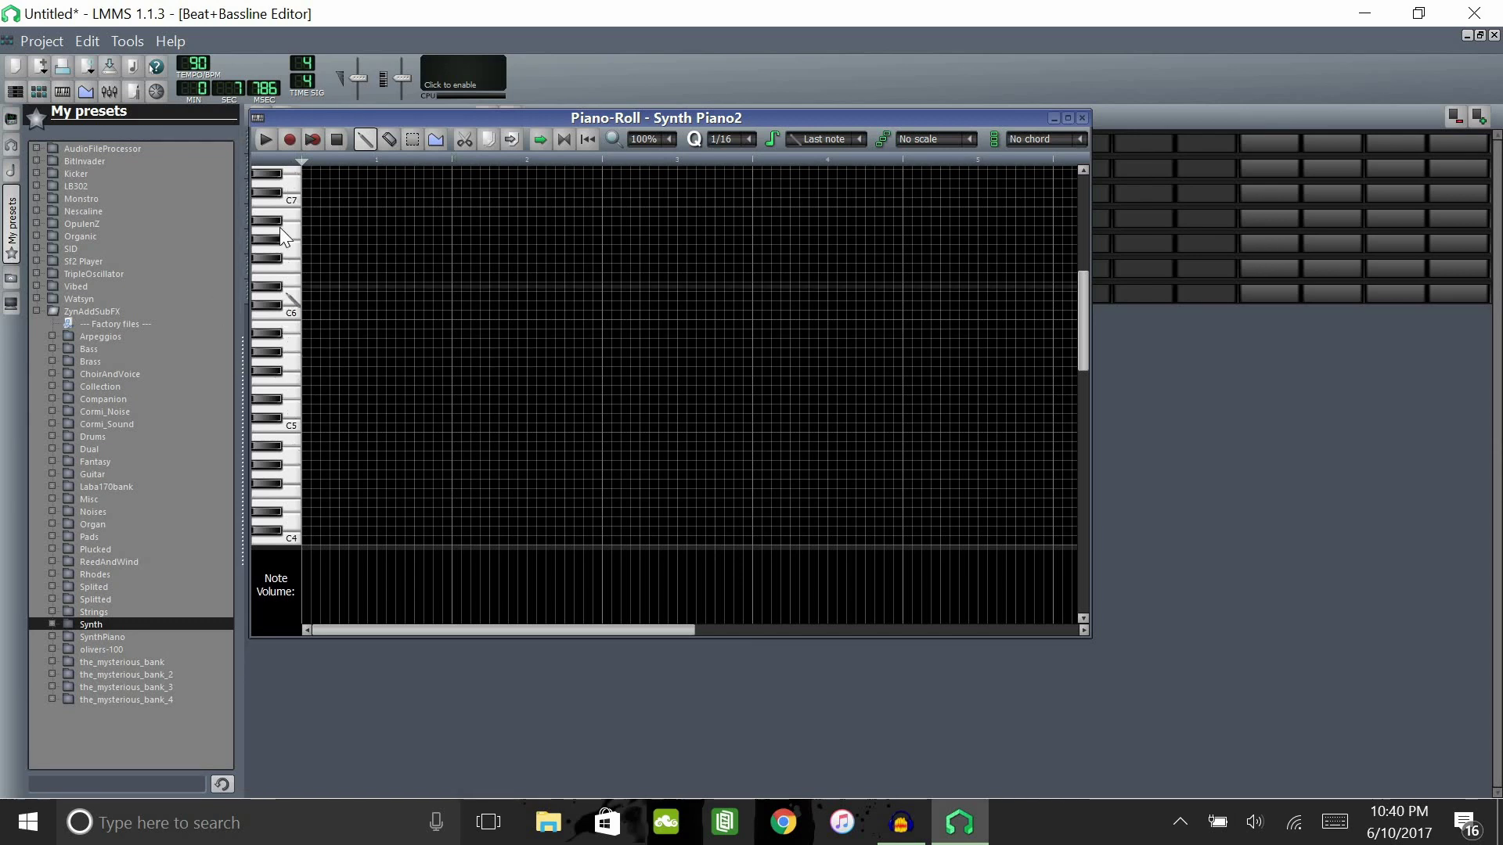
pyautogui.click(307, 345)
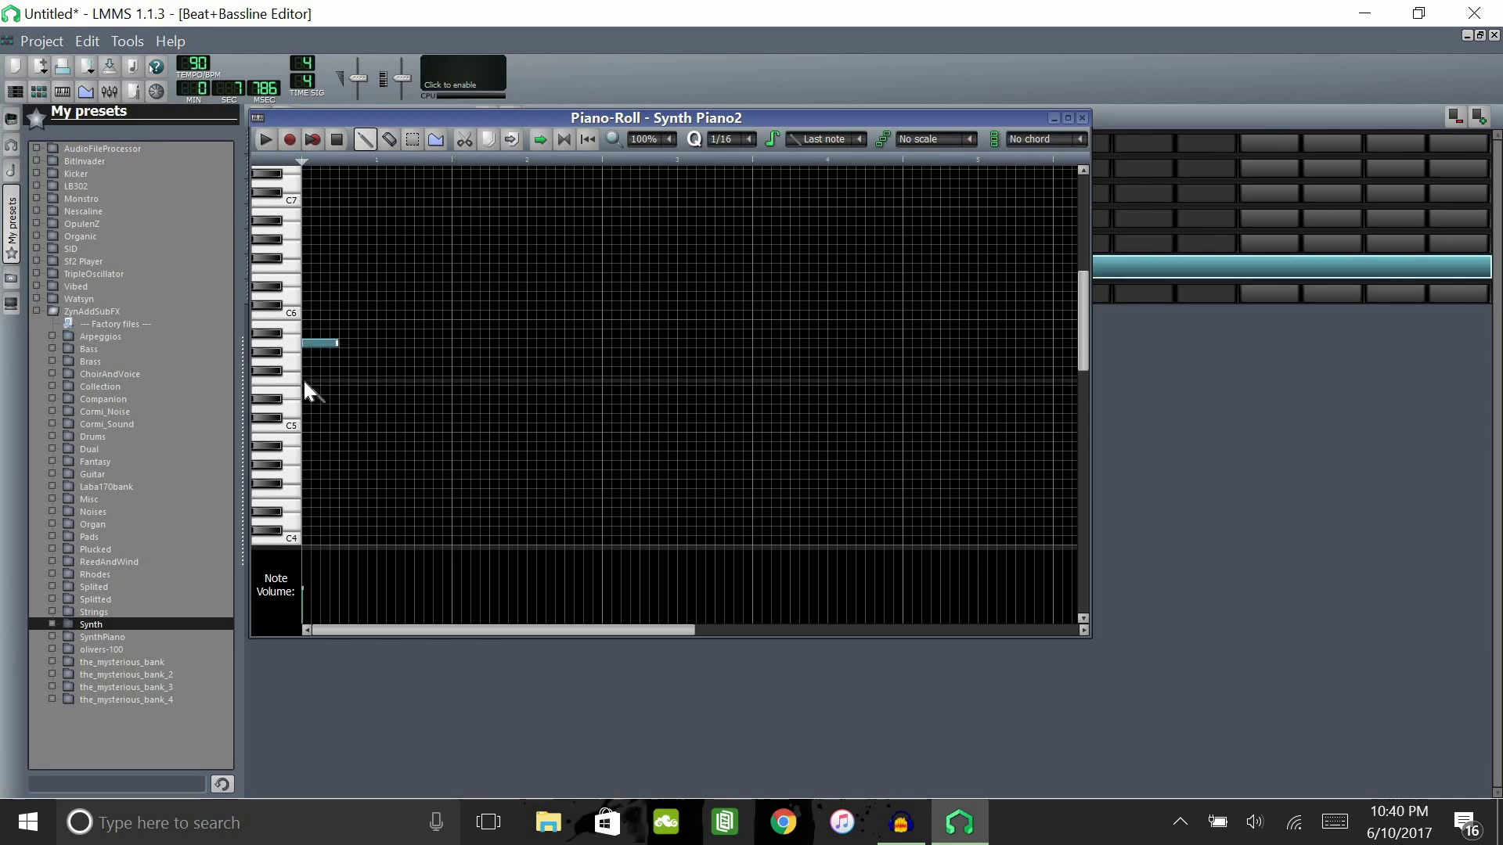
pyautogui.click(303, 381)
pyautogui.click(305, 427)
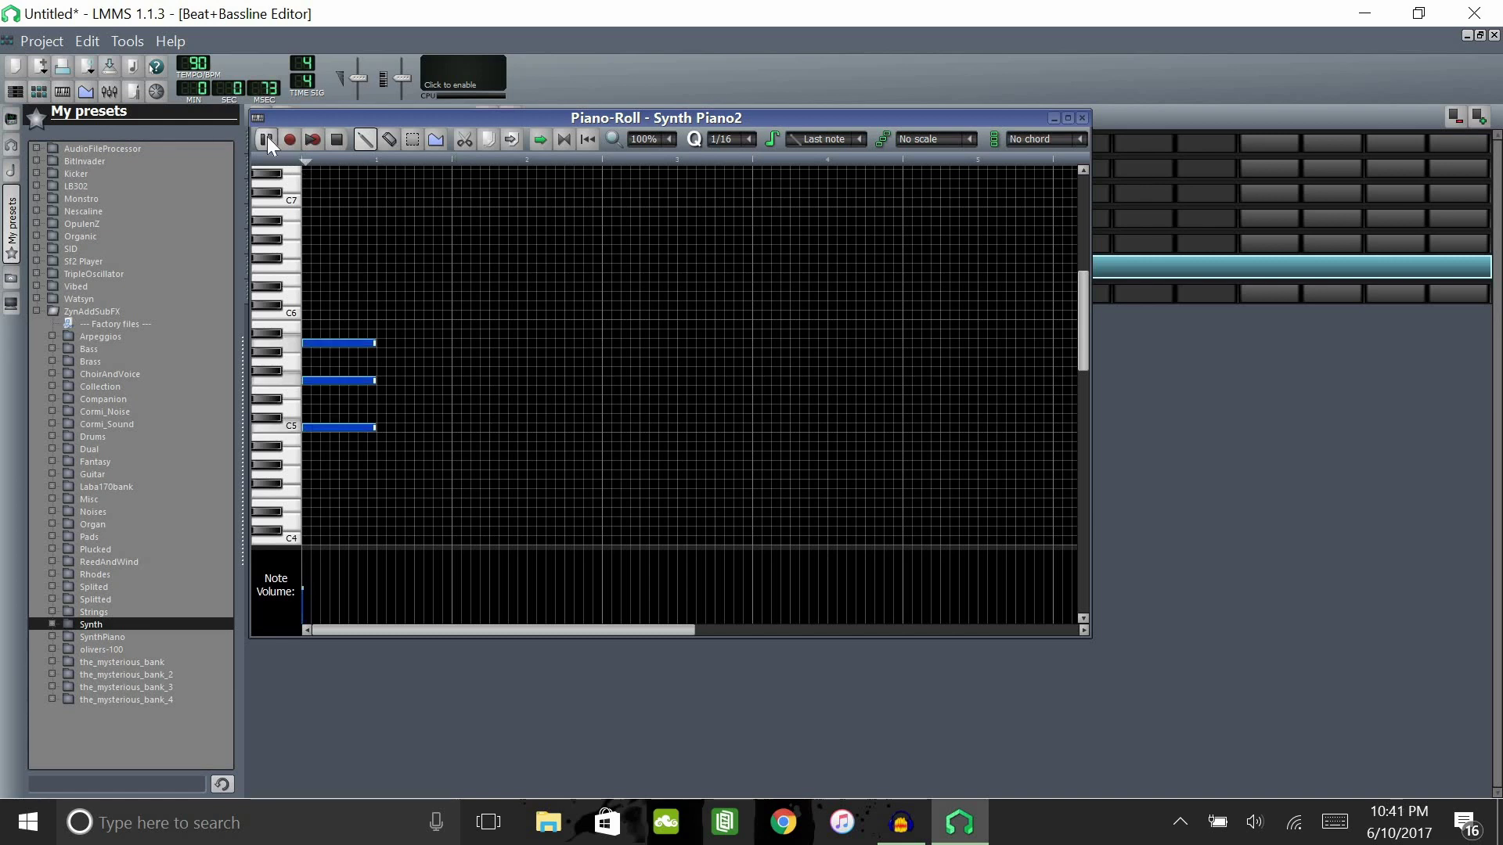
pyautogui.click(266, 138)
pyautogui.click(266, 137)
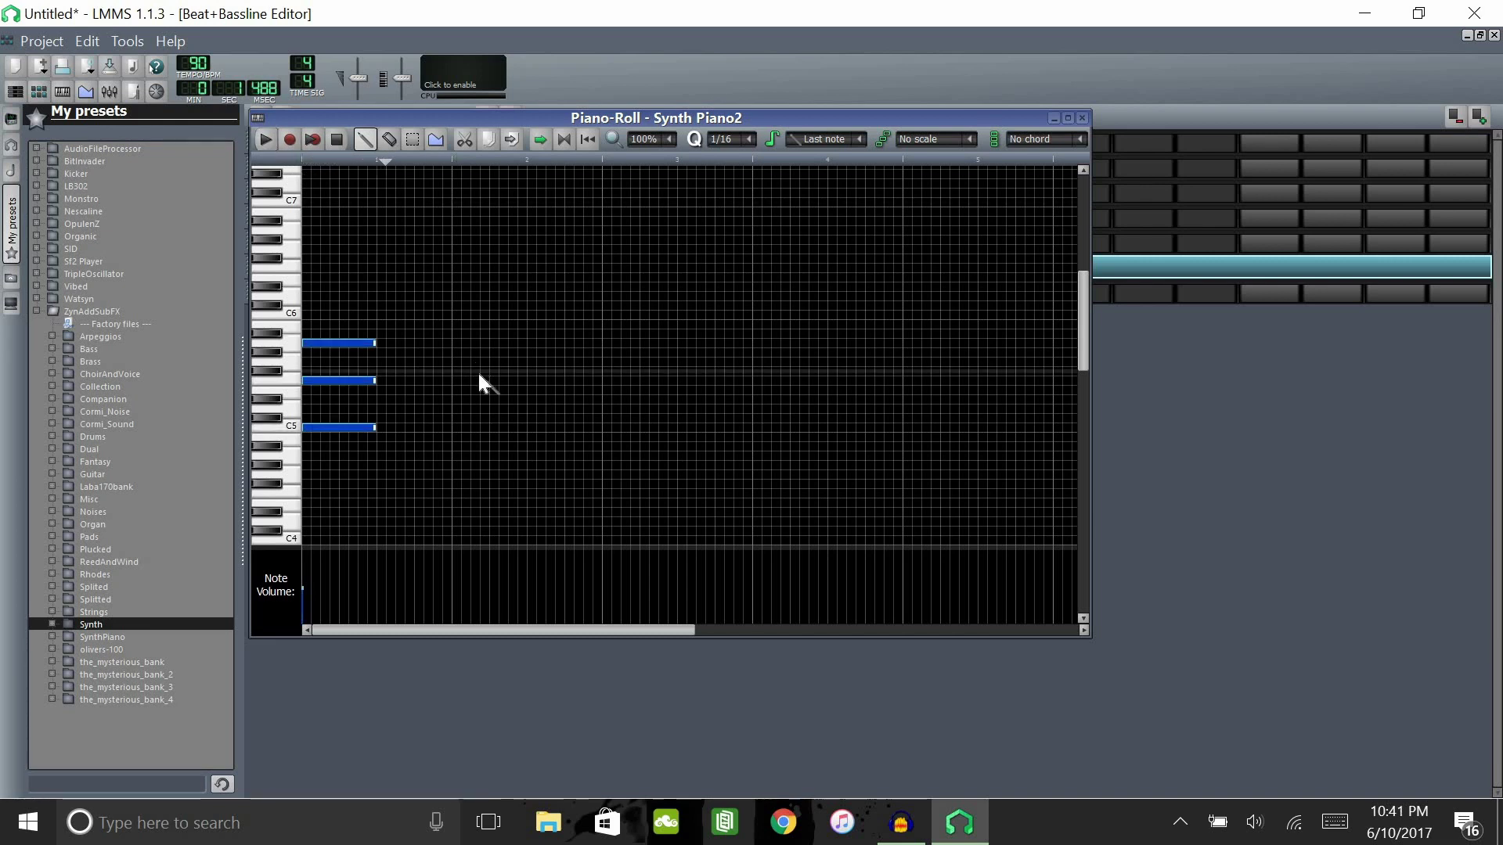
# Try the chord a semitone higher as C#5, F#5 and A#5, and play it.
pyautogui.click(477, 371)
pyautogui.rightClick(498, 374)
pyautogui.moveTo(324, 343); pyautogui.dragTo(331, 370)
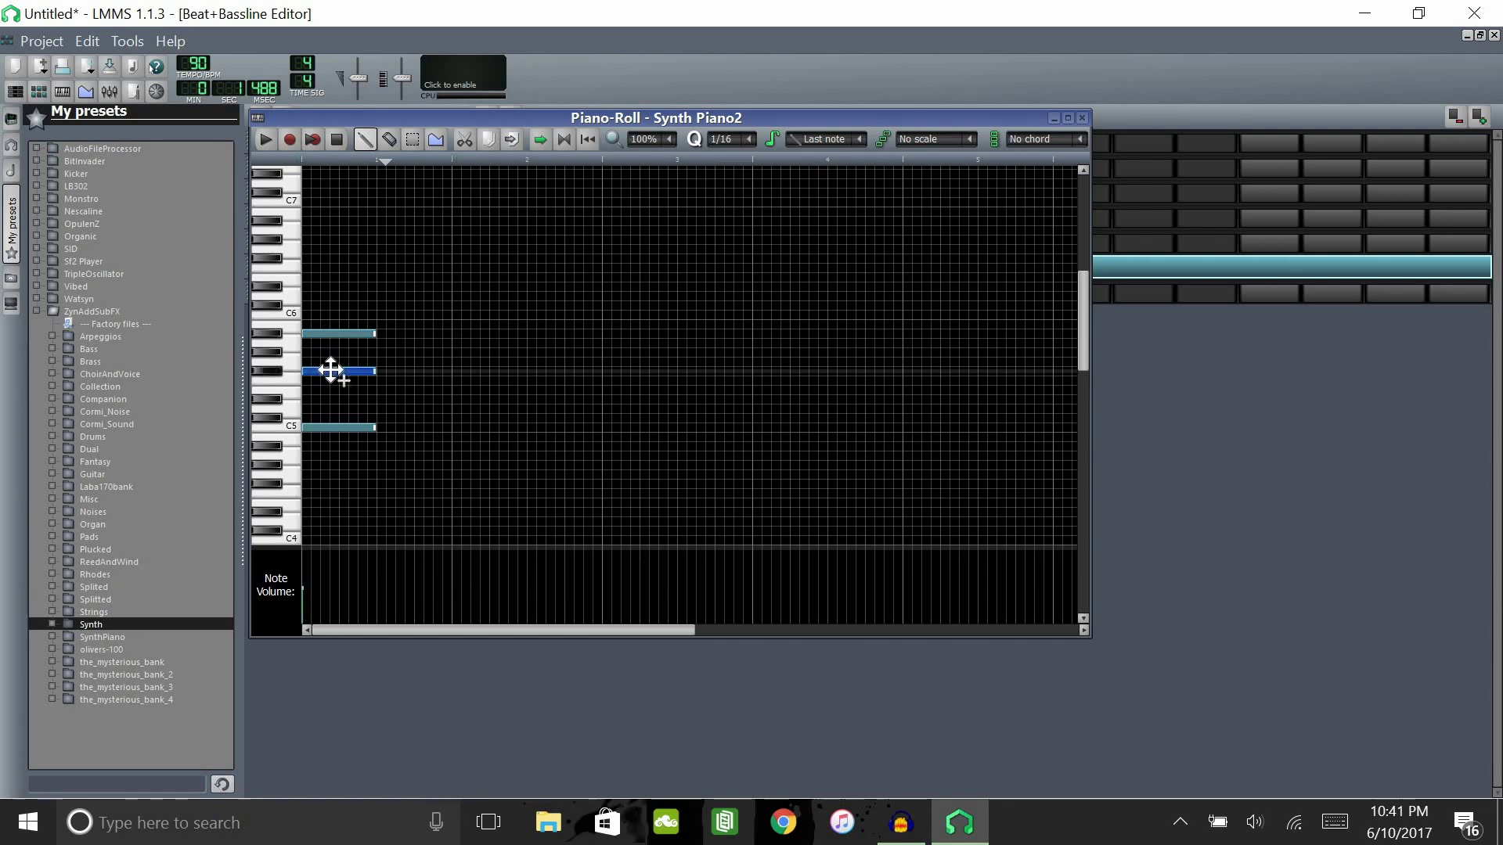
pyautogui.moveTo(339, 426); pyautogui.dragTo(336, 417)
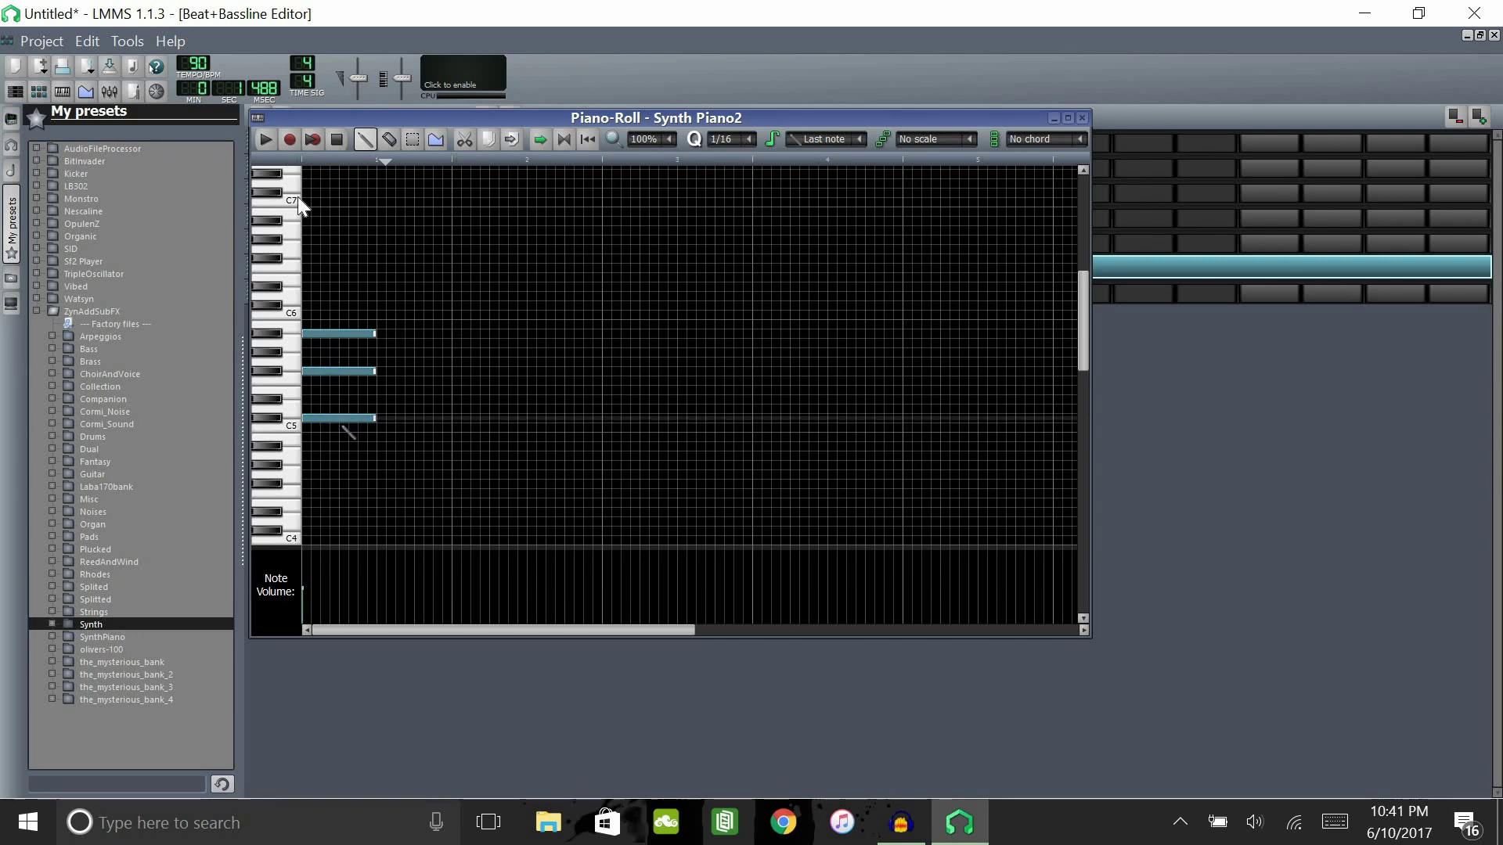
pyautogui.click(265, 140)
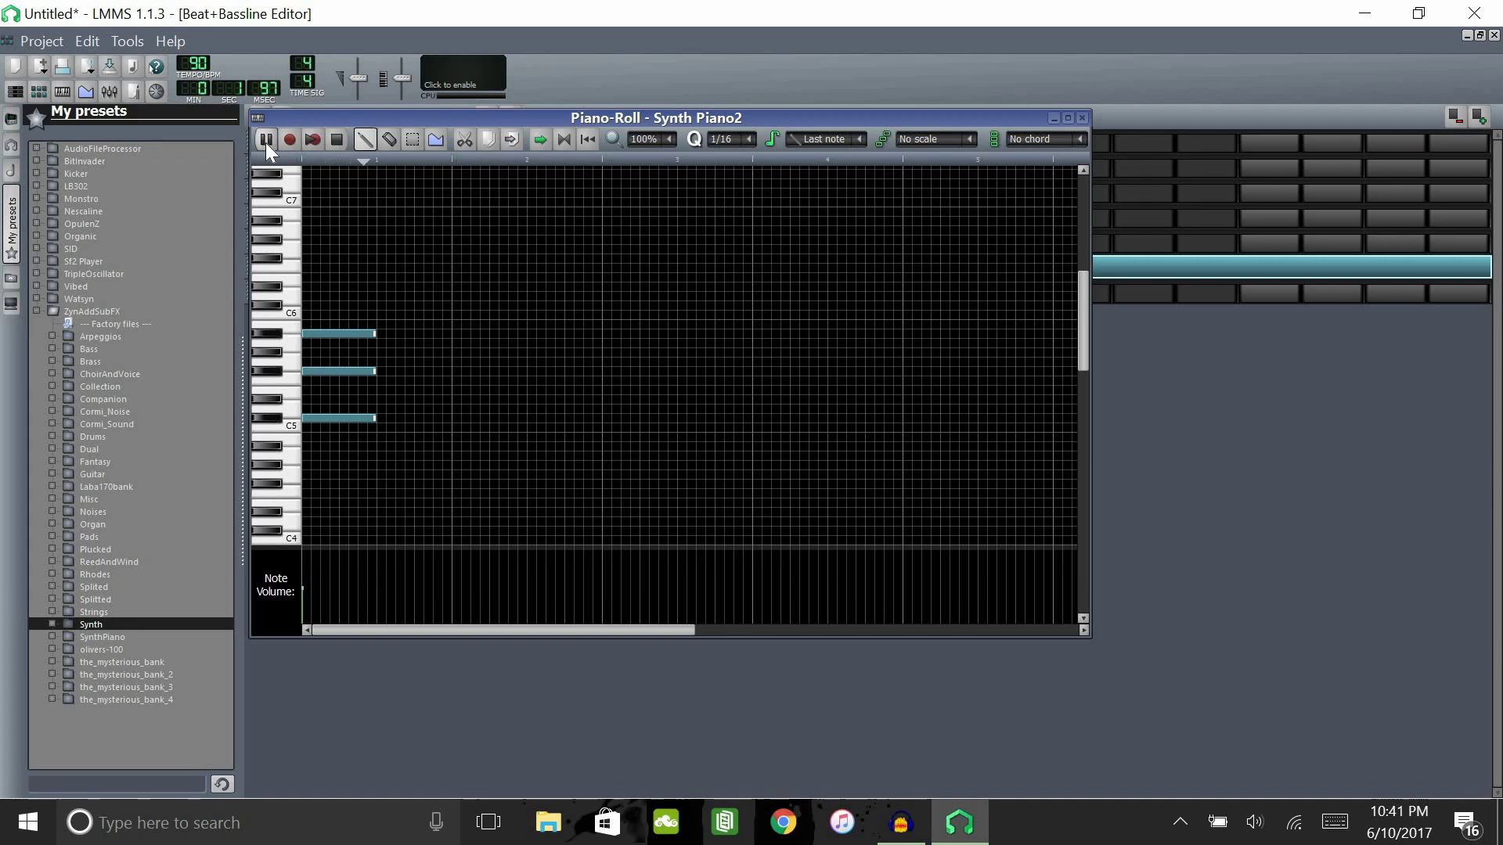
pyautogui.click(265, 142)
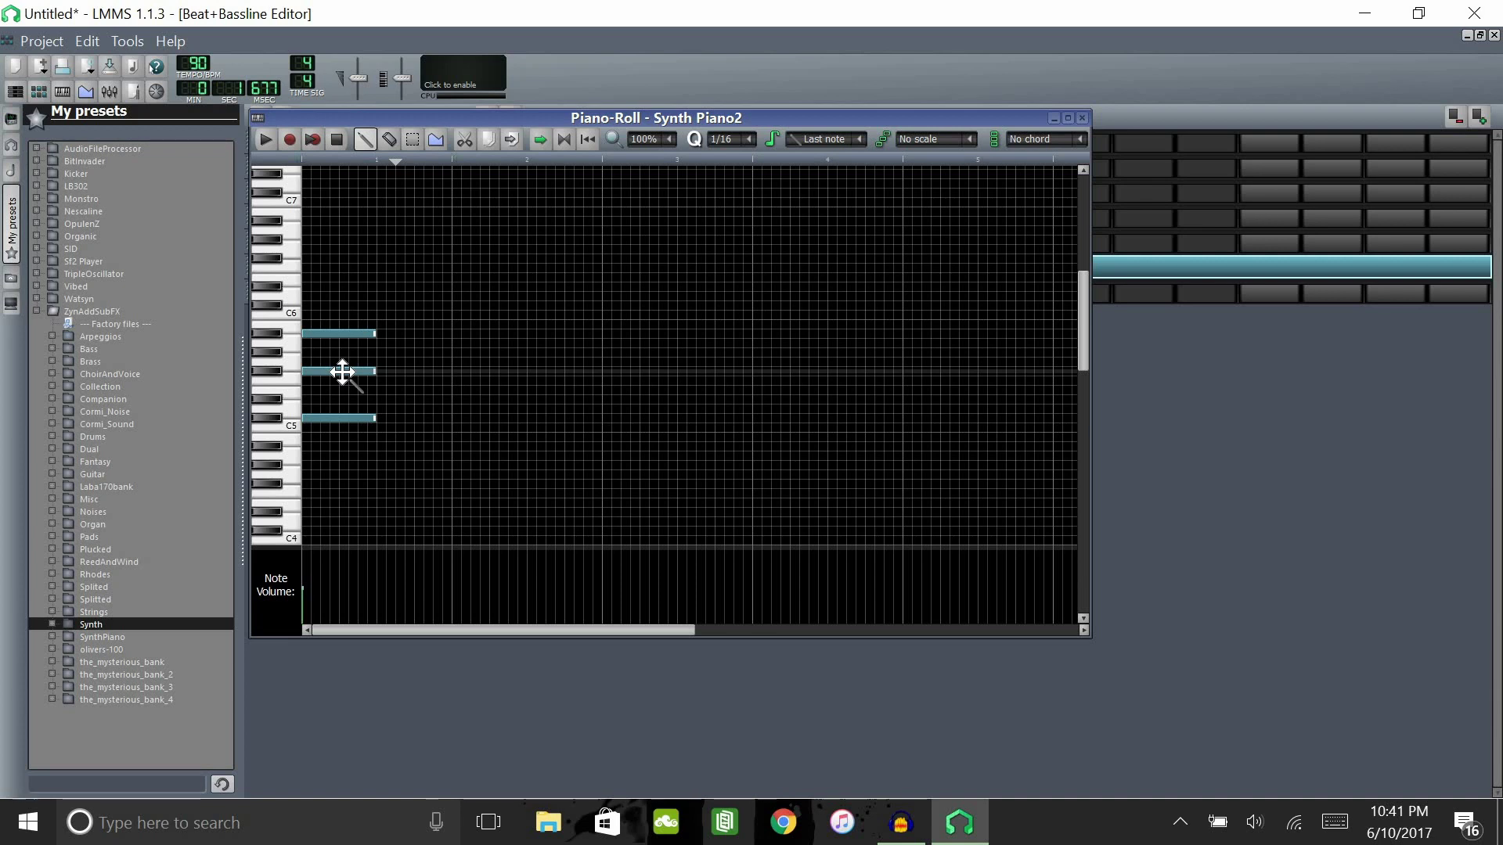
# Try a lower middle note in the chord, and audition F#5, A5 and C#6 as successive two-beat notes.
pyautogui.moveTo(342, 372); pyautogui.dragTo(338, 381)
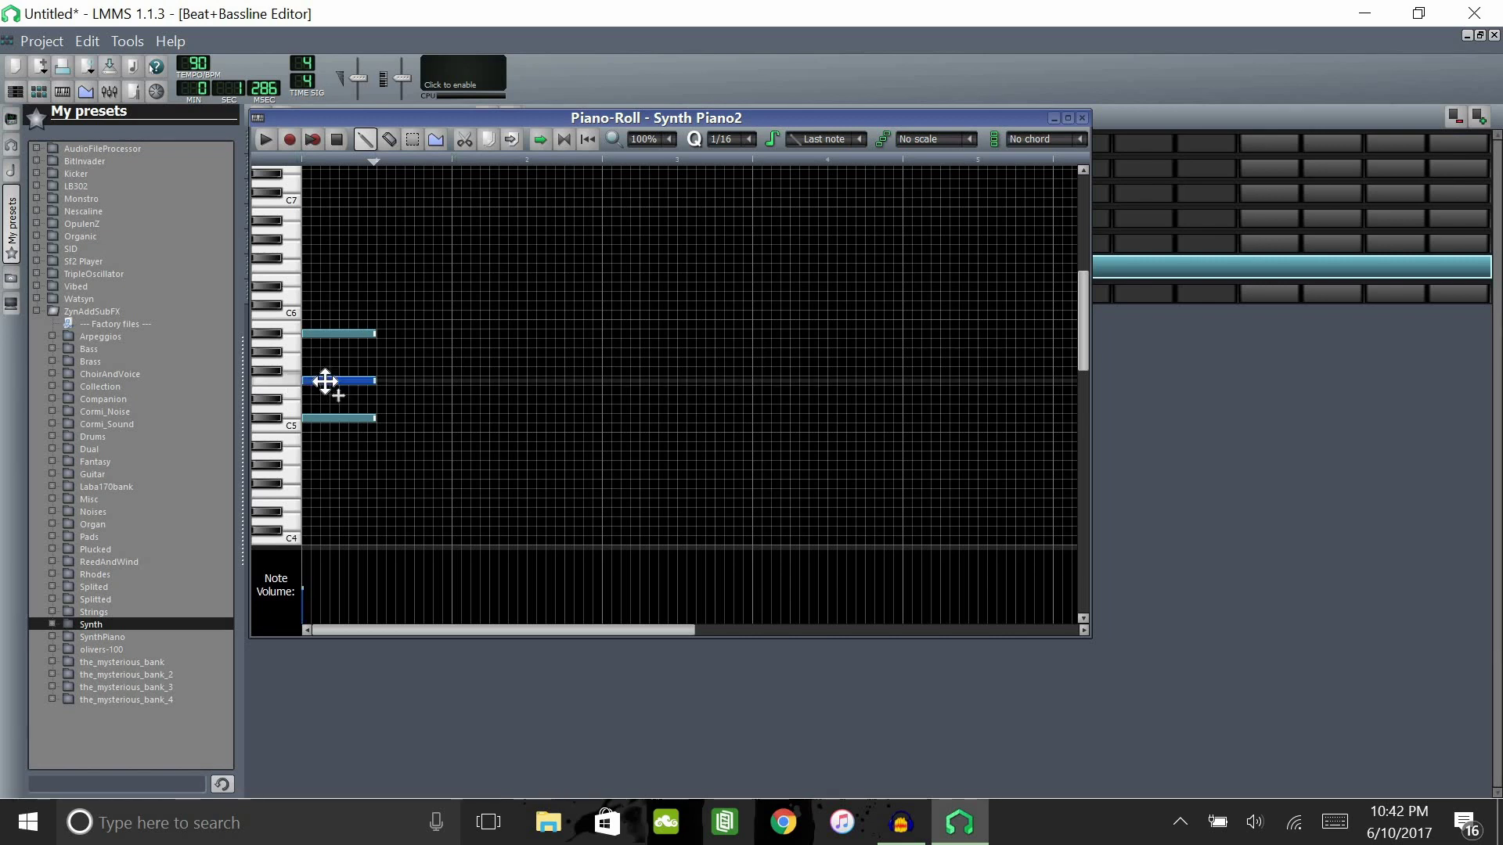
pyautogui.moveTo(325, 382); pyautogui.dragTo(326, 373)
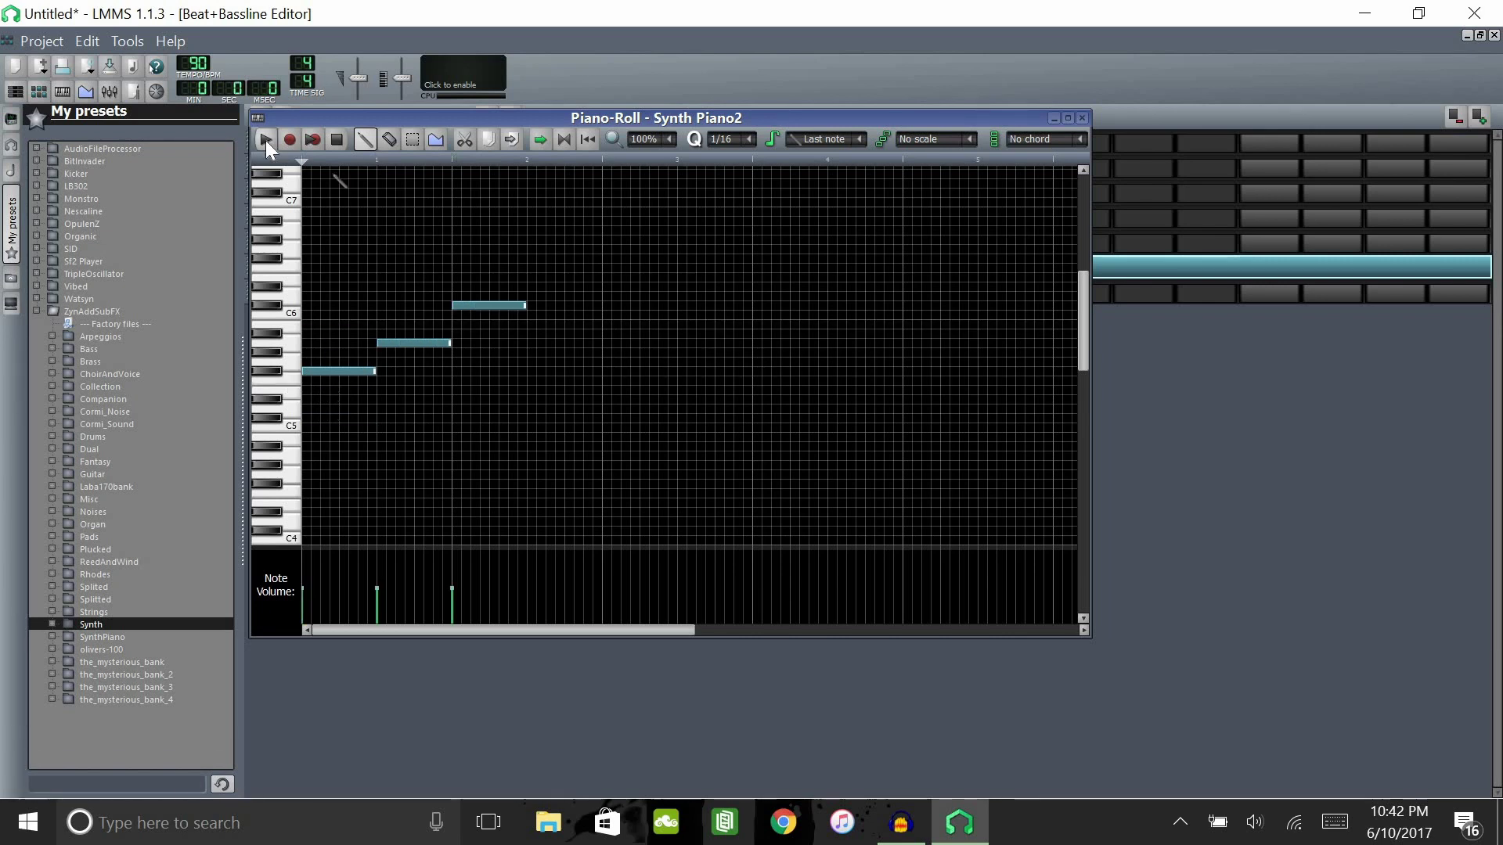
pyautogui.click(265, 140)
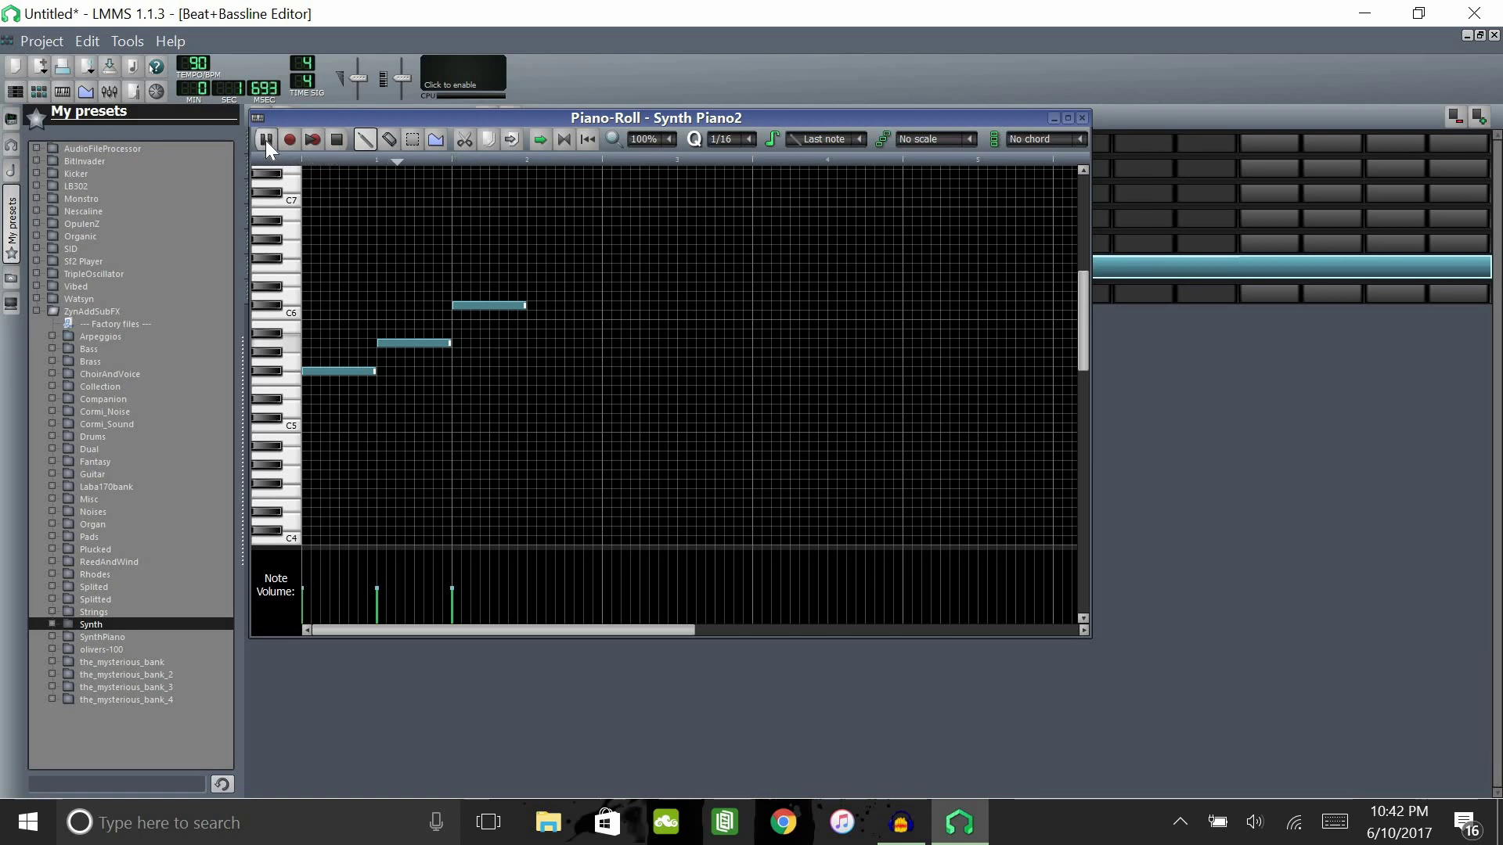
pyautogui.click(265, 139)
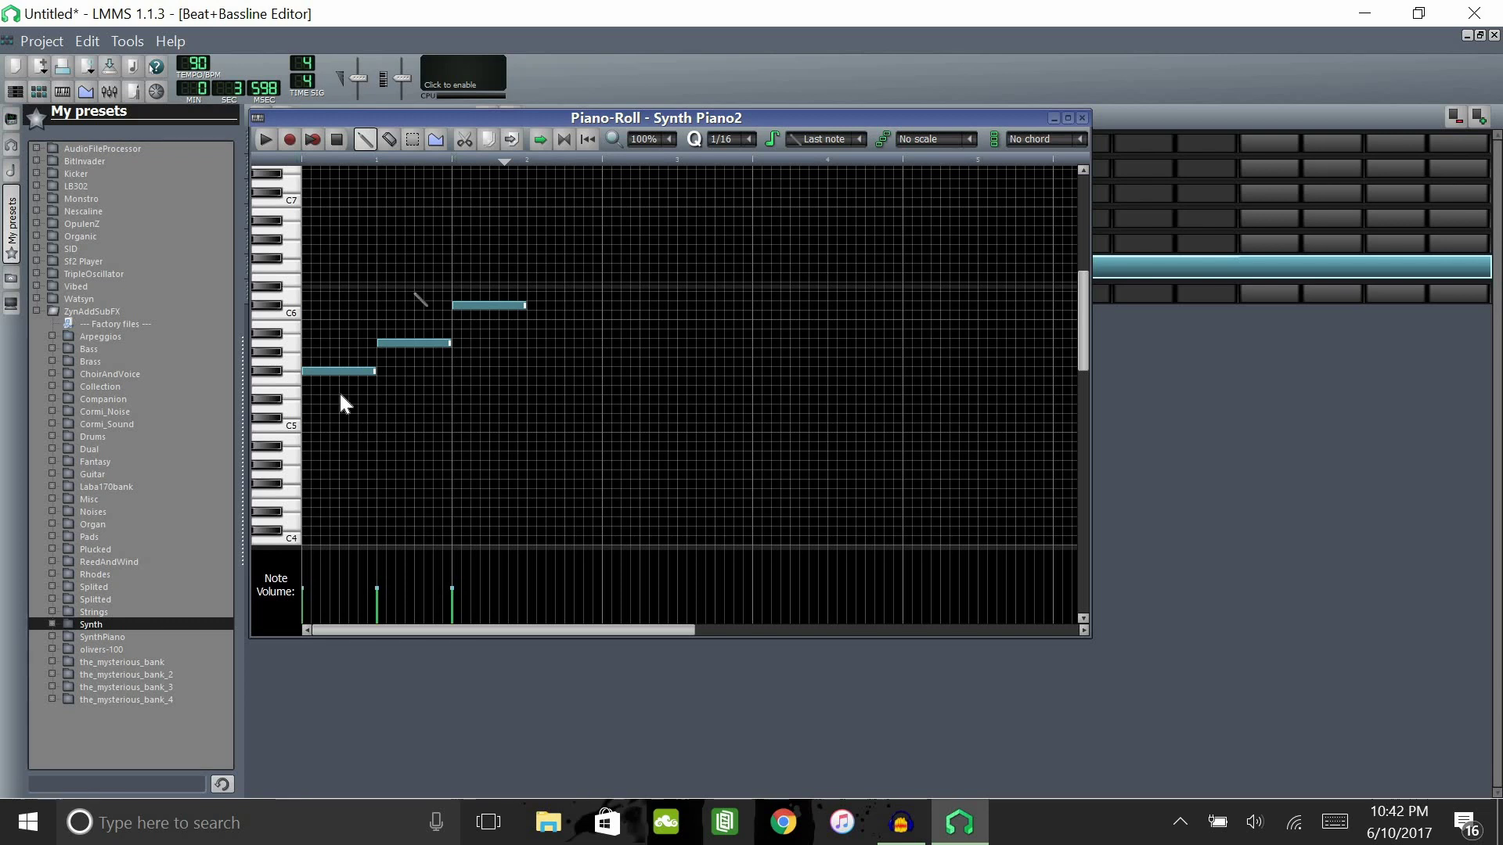
# Rearrange the three notes into a two-beat chord of D5, G5 and C6 at the start of the pattern.
pyautogui.moveTo(323, 370)
pyautogui.mouseDown()
pyautogui.moveTo(323, 420)
pyautogui.moveTo(335, 361)
pyautogui.mouseUp()
pyautogui.click(403, 343)
pyautogui.click(326, 419)
pyautogui.moveTo(457, 308); pyautogui.dragTo(415, 459)
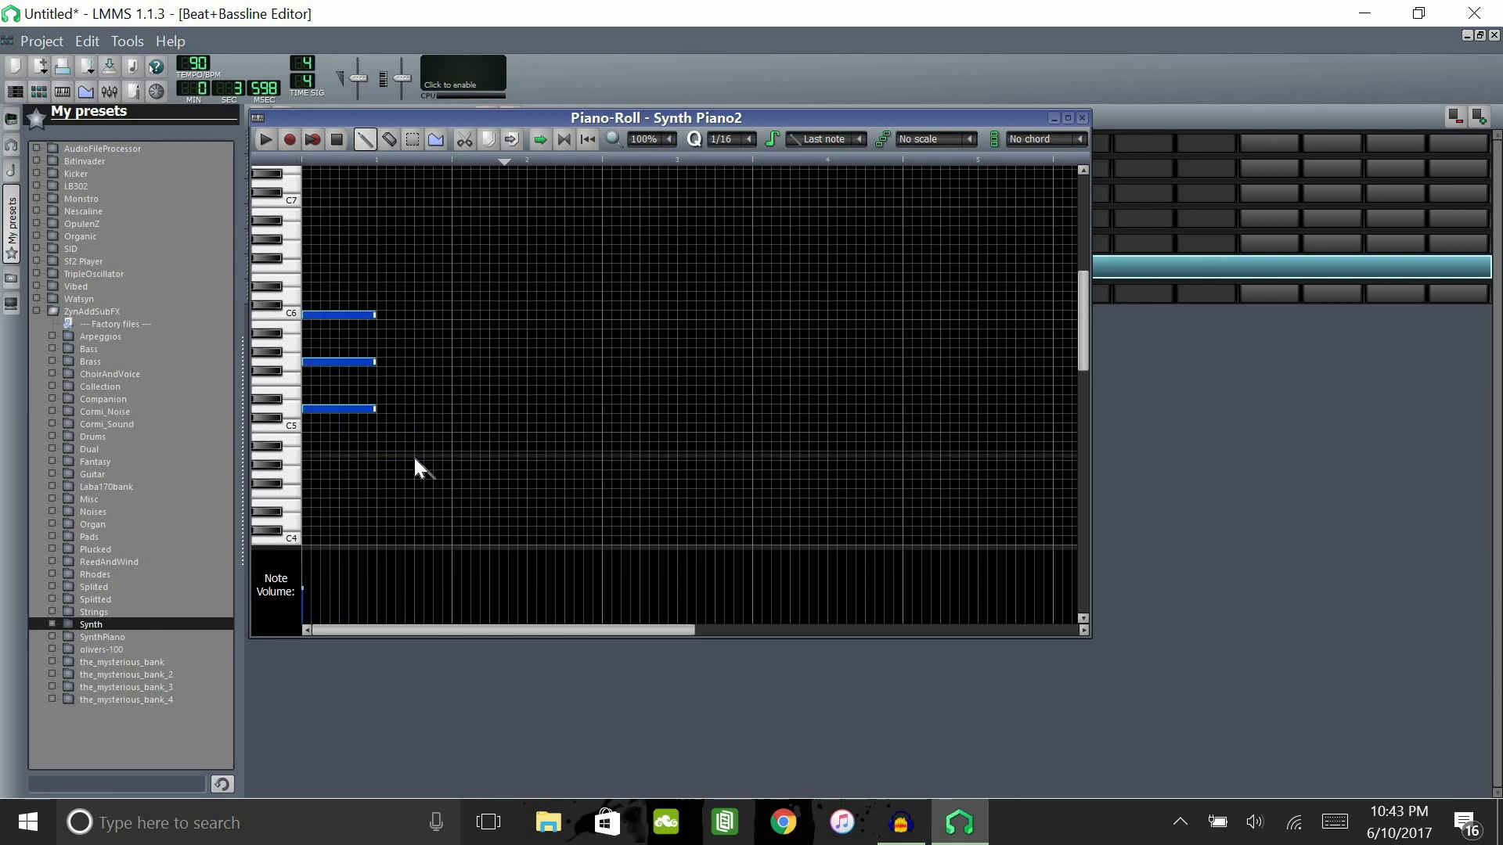
# Duplicate the chord so the copy directly follows the original, and revoice the copy as D5, F#5 and D6.
pyautogui.hotkey('ctrl', 'c')
pyautogui.hotkey('ctrl', 'v')
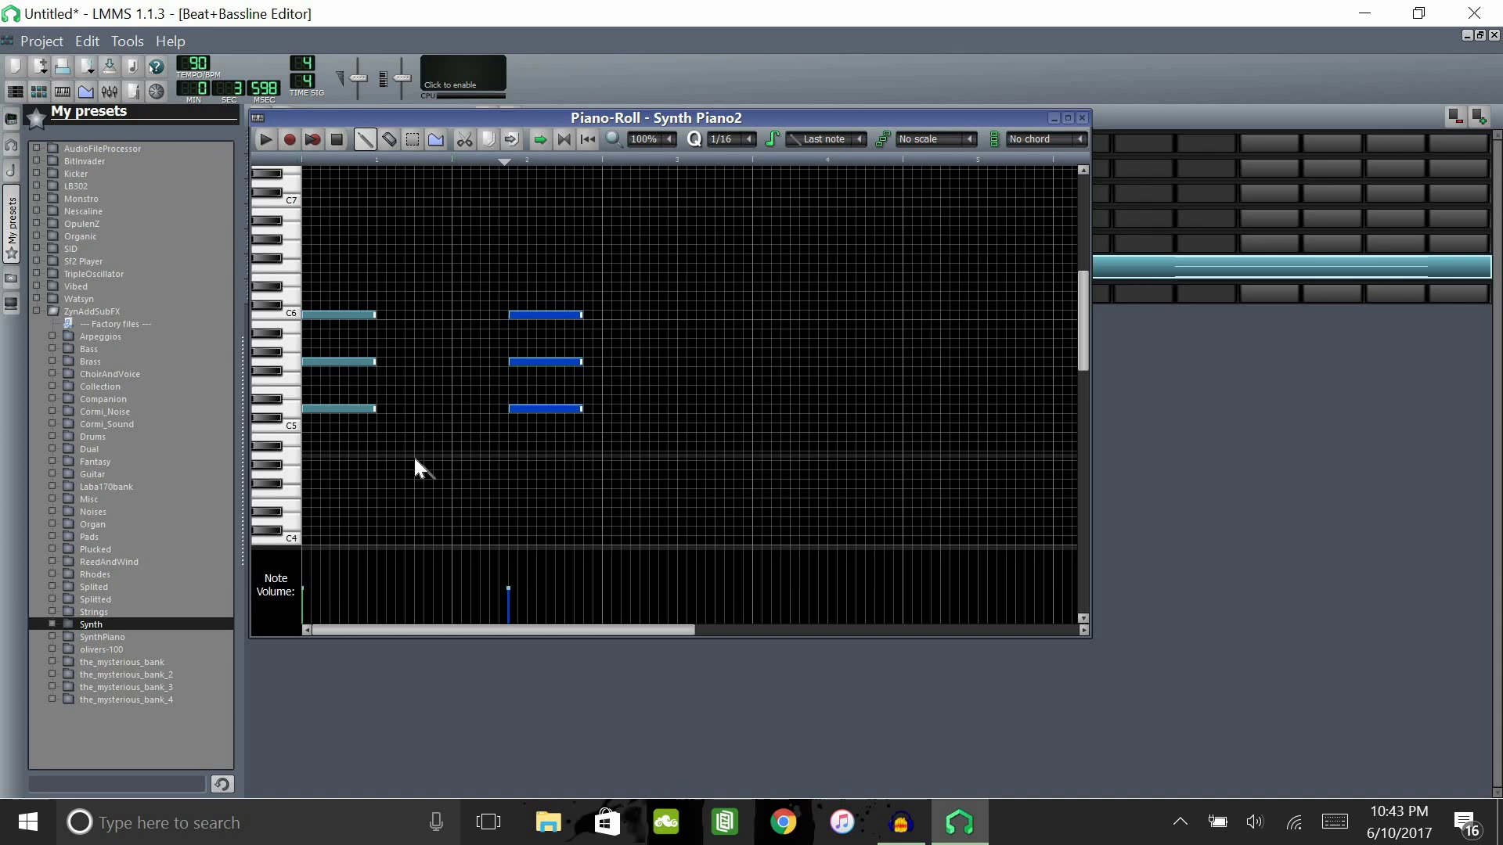
pyautogui.hotkey('shift', 'Left')
pyautogui.hotkey('shift', 'Left')
pyautogui.hotkey('shift', 'Left')
pyautogui.hotkey('shift', 'Left')
pyautogui.hotkey('shift', 'Left')
pyautogui.hotkey('shift', 'Left')
pyautogui.hotkey('shift', 'Left')
pyautogui.hotkey('shift', 'Left')
pyautogui.hotkey('shift', 'Left')
pyautogui.hotkey('shift', 'Left')
pyautogui.hotkey('shift', 'Left')
pyautogui.hotkey('shift', 'Left')
pyautogui.hotkey('shift', 'Left')
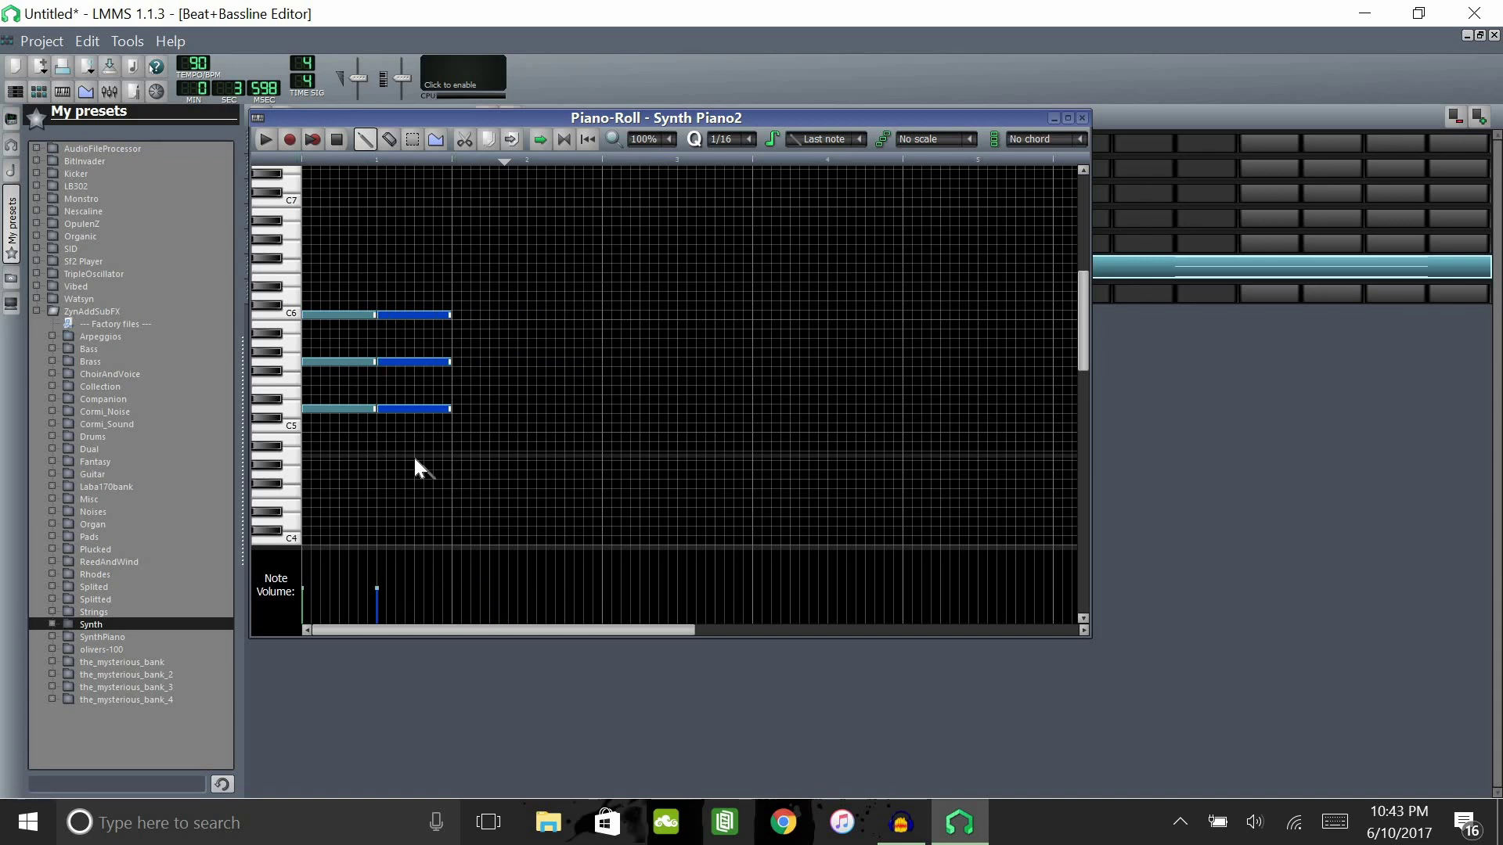
pyautogui.moveTo(418, 366); pyautogui.dragTo(397, 297)
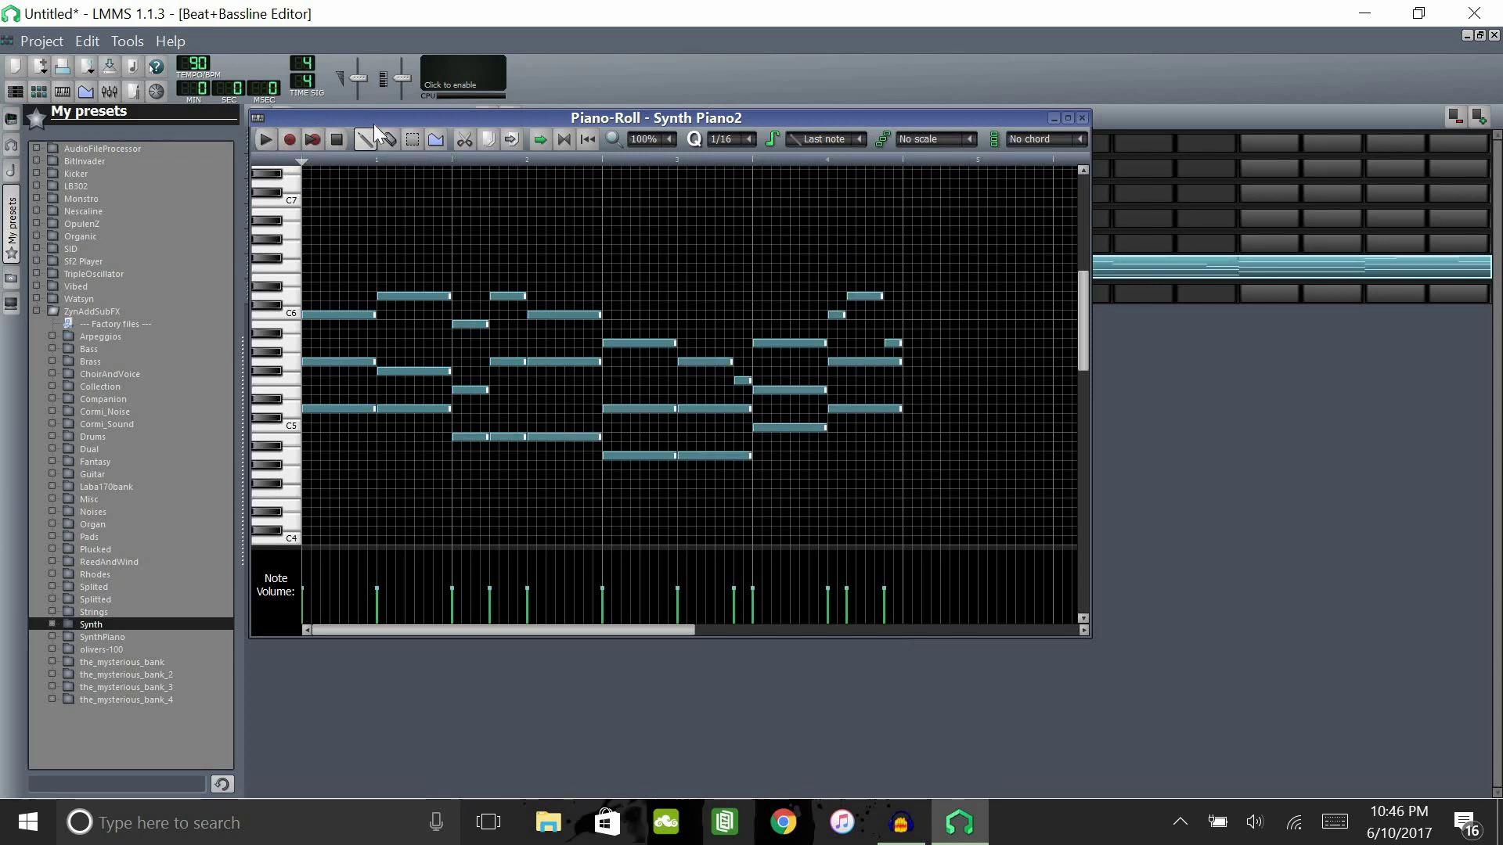
# Shorten the C6 at the end of the second bar, add a short A5 after it, and play back the four-bar pattern.
pyautogui.moveTo(374, 120); pyautogui.dragTo(402, 129)
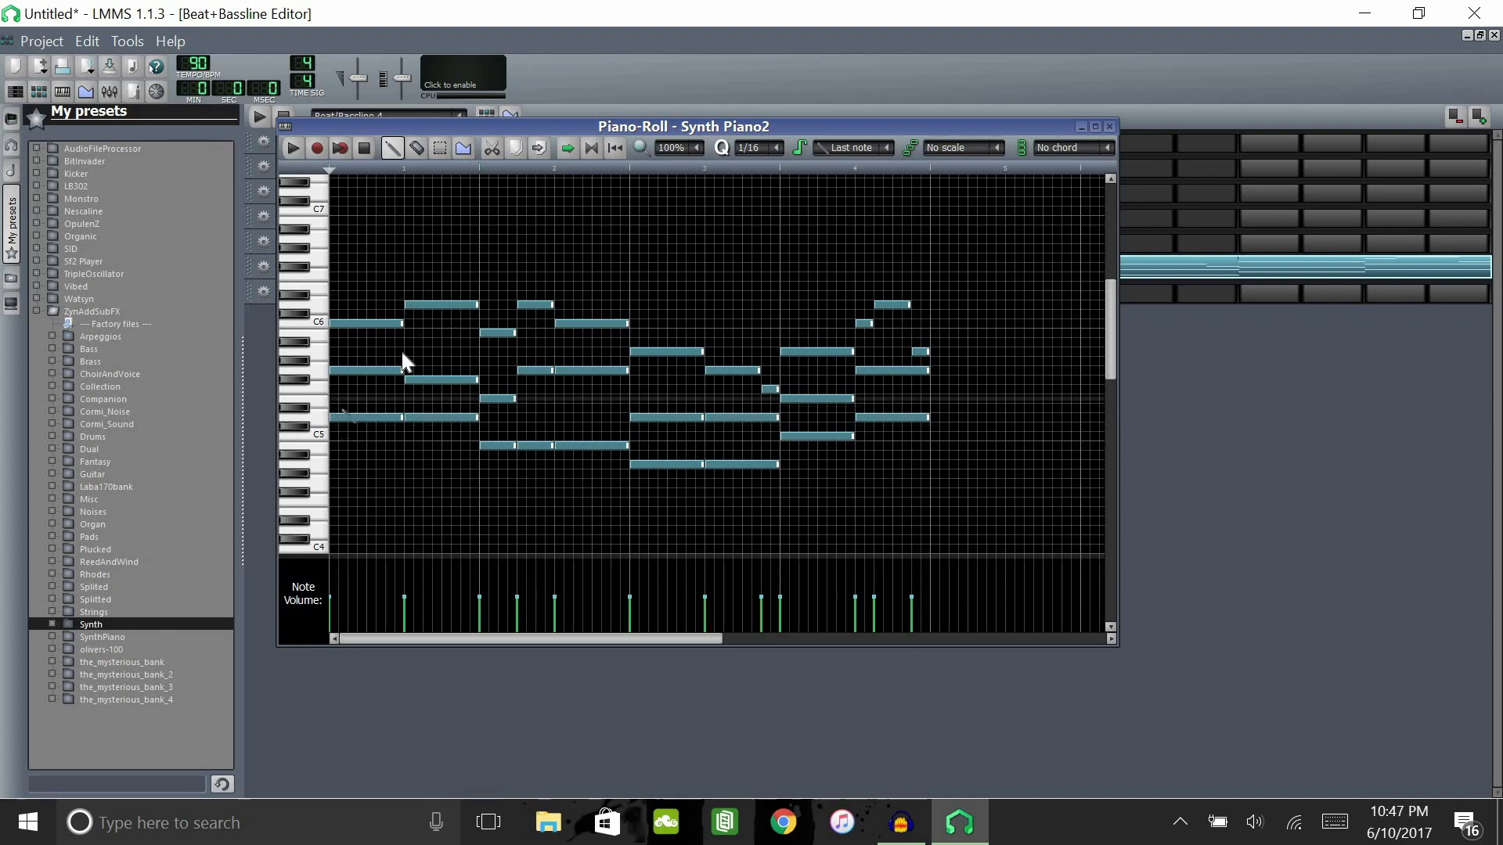
pyautogui.scroll(-3, 402, 356)
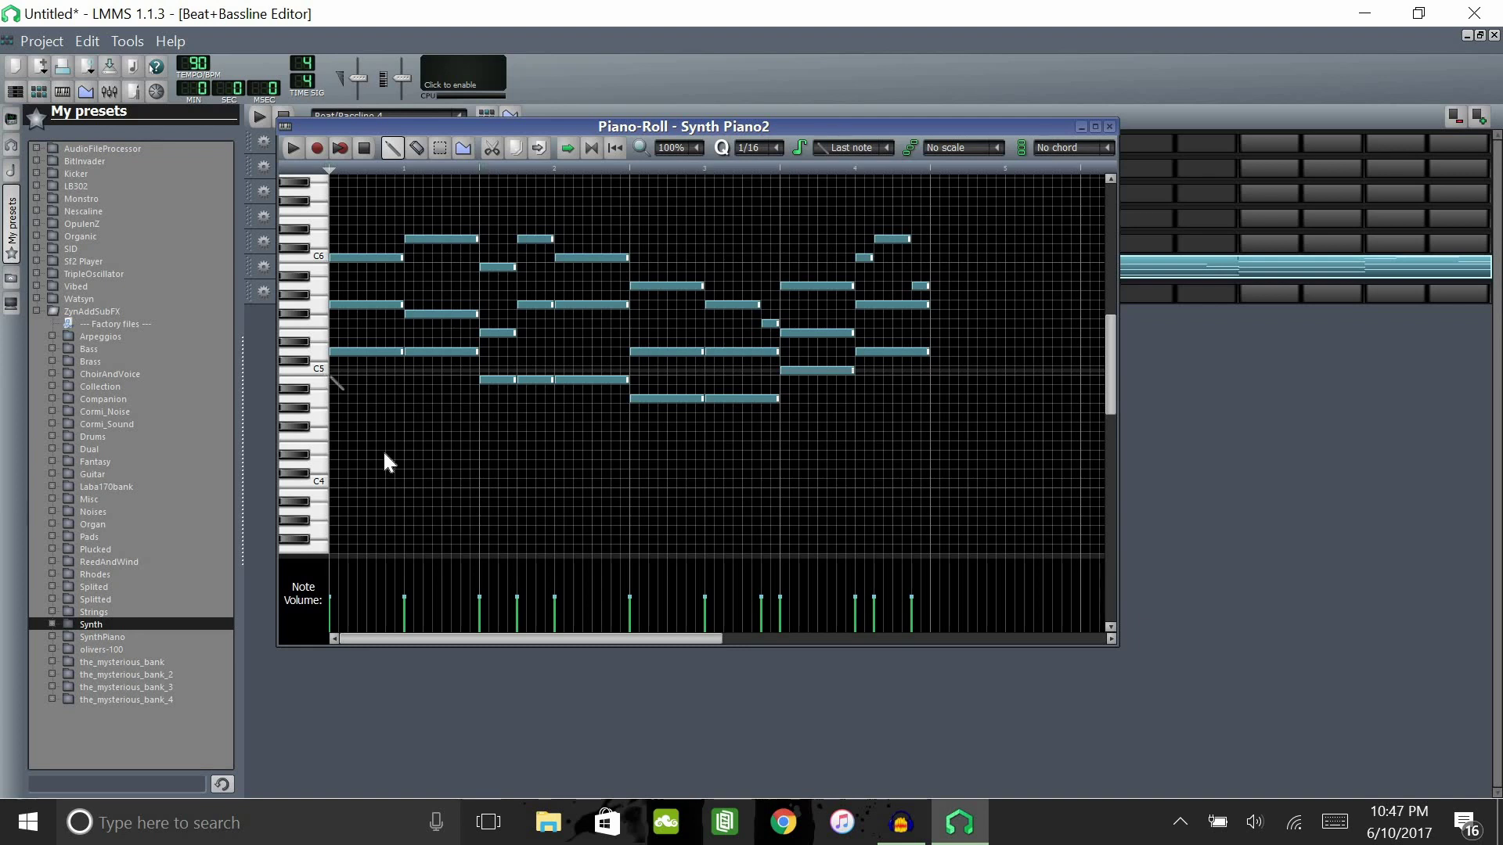
pyautogui.scroll(-10, 406, 468)
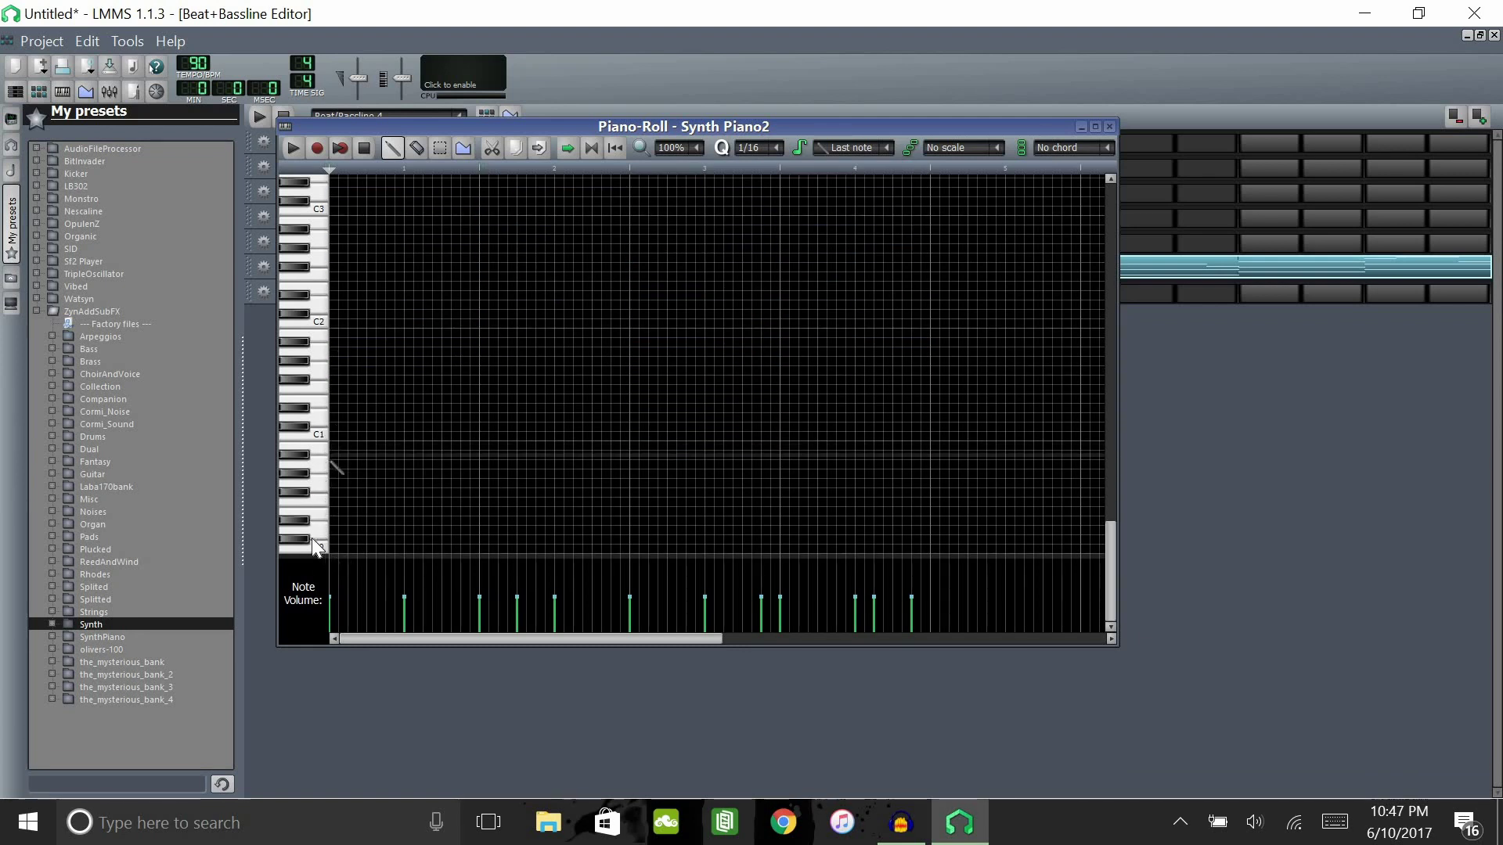
pyautogui.scroll(8, 373, 342)
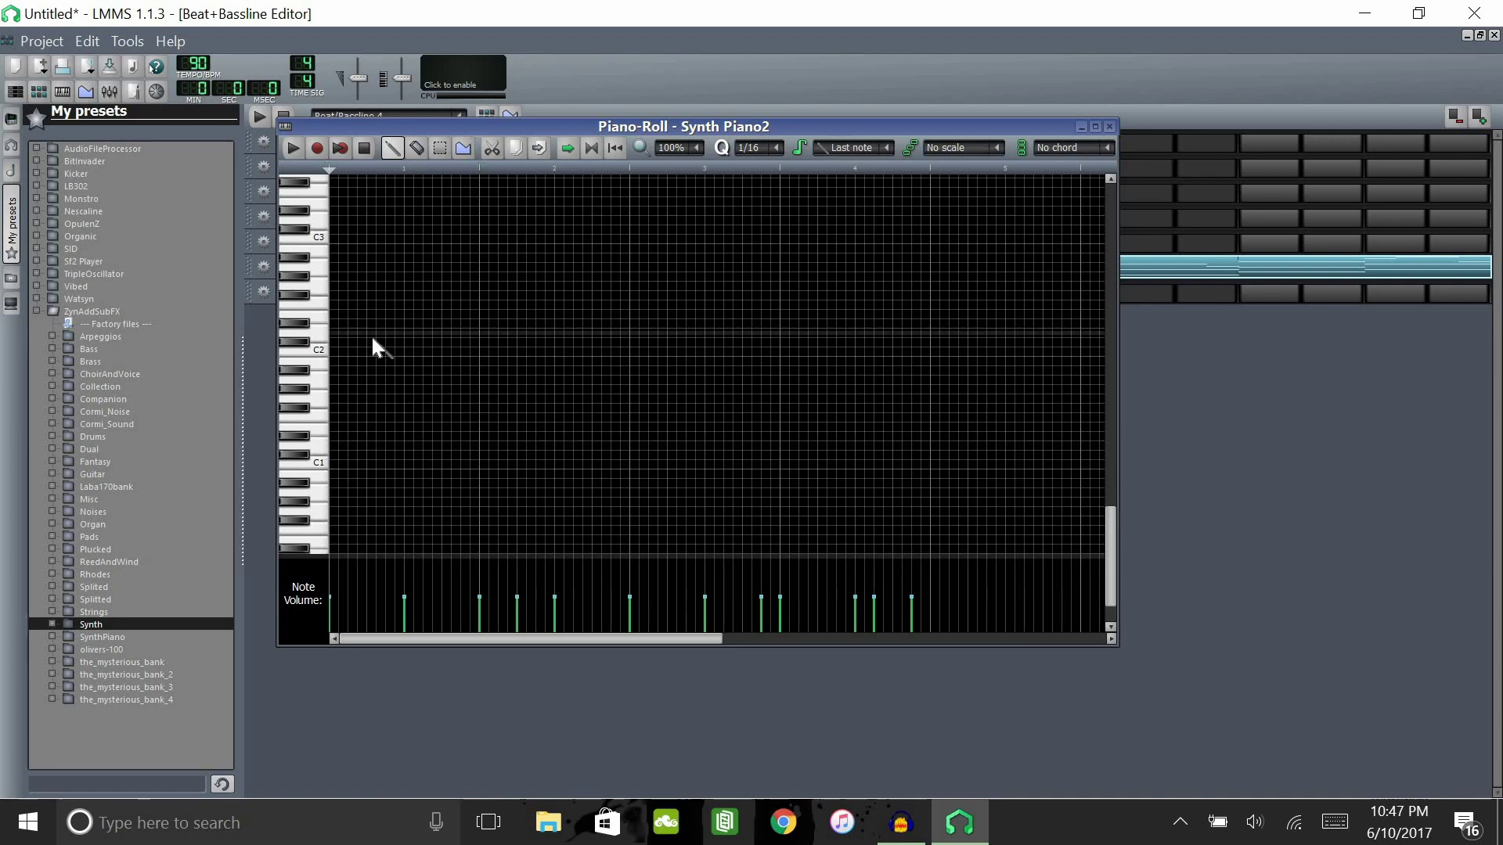
pyautogui.scroll(2, 371, 335)
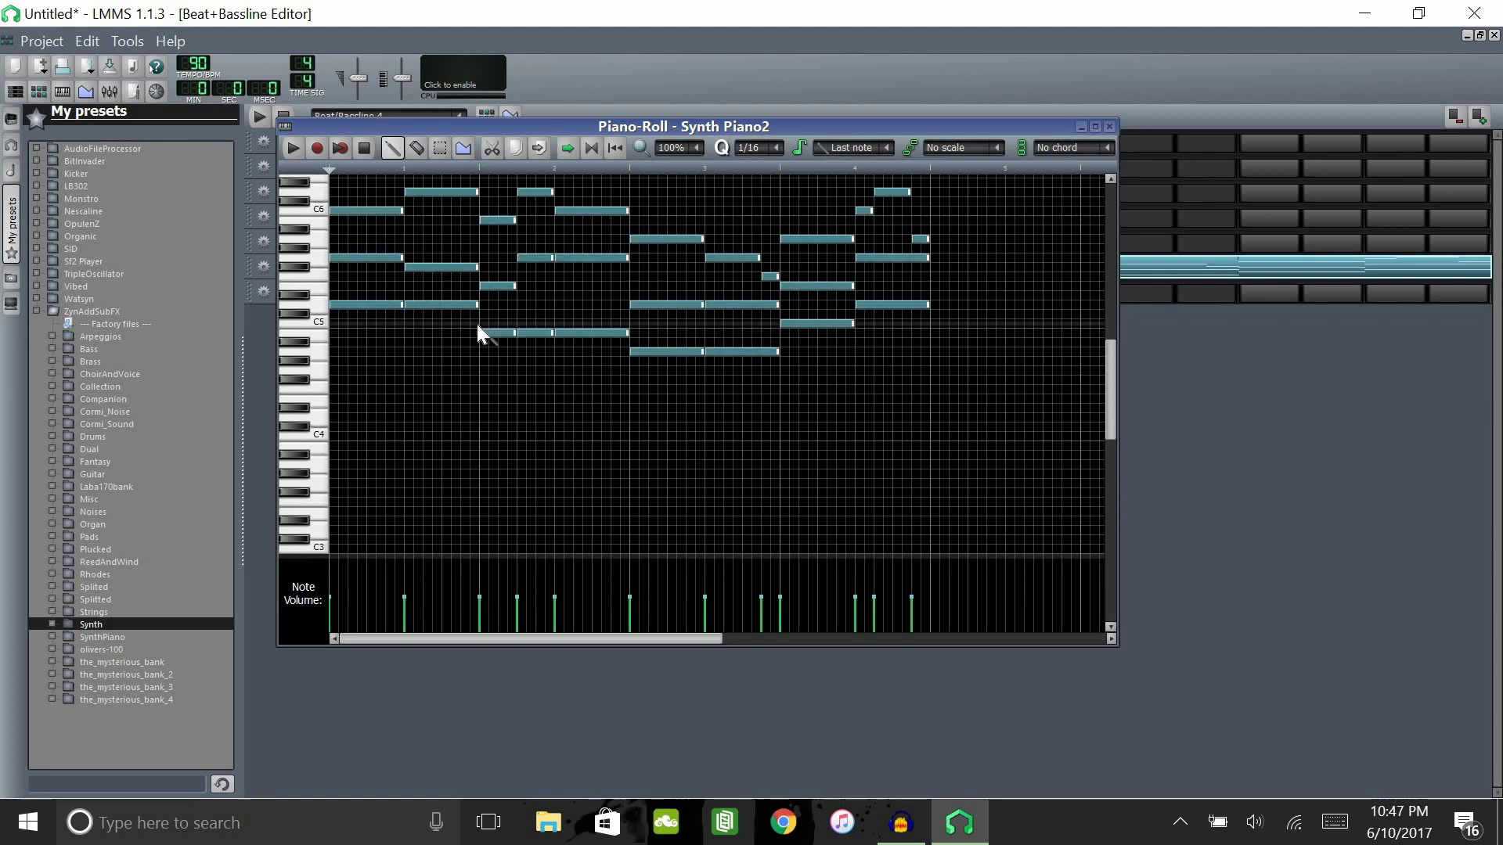
pyautogui.scroll(2, 476, 324)
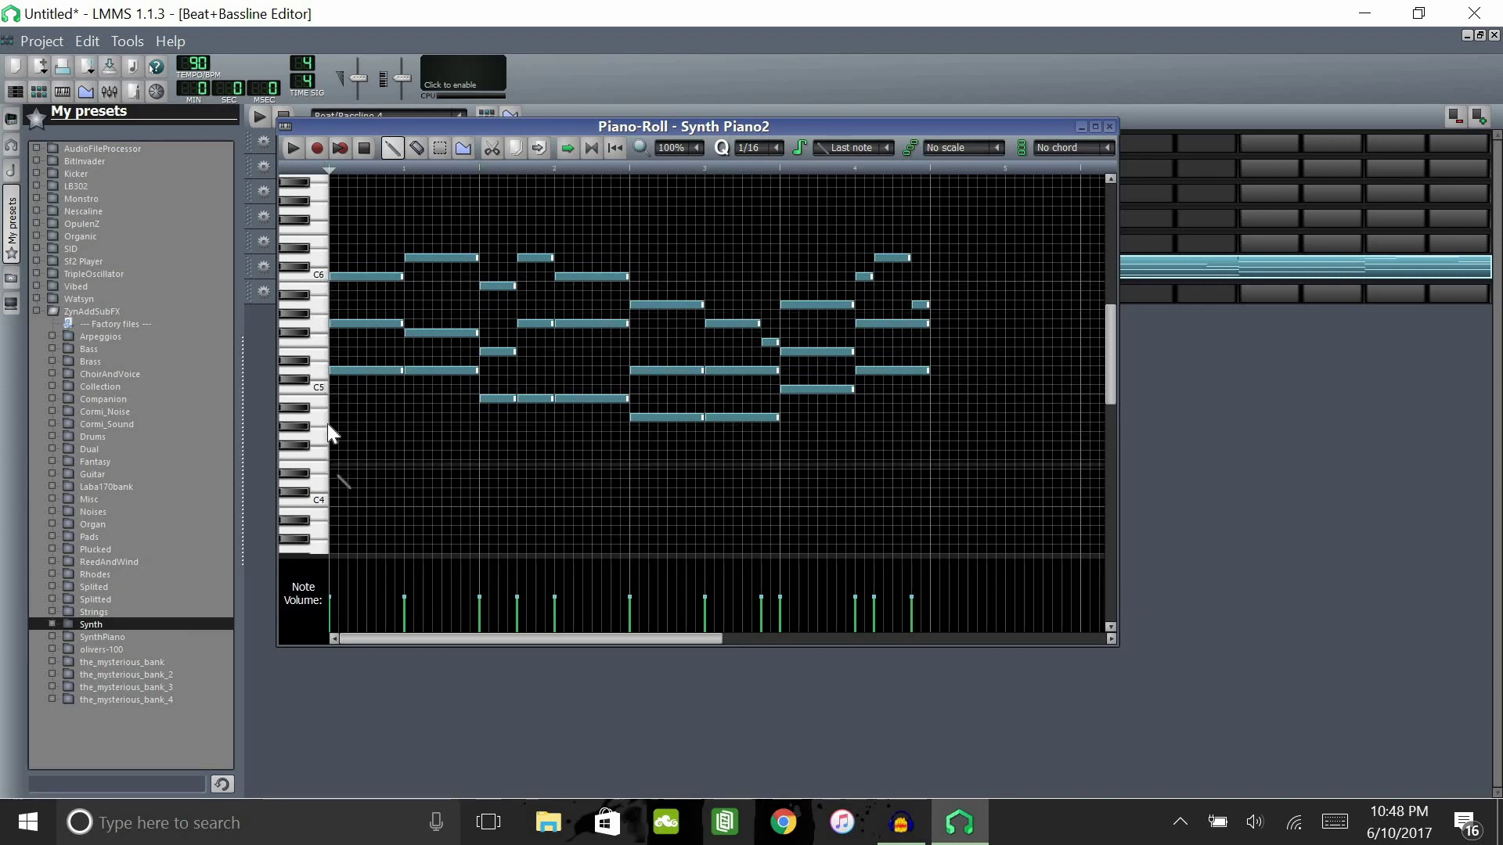
pyautogui.click(294, 148)
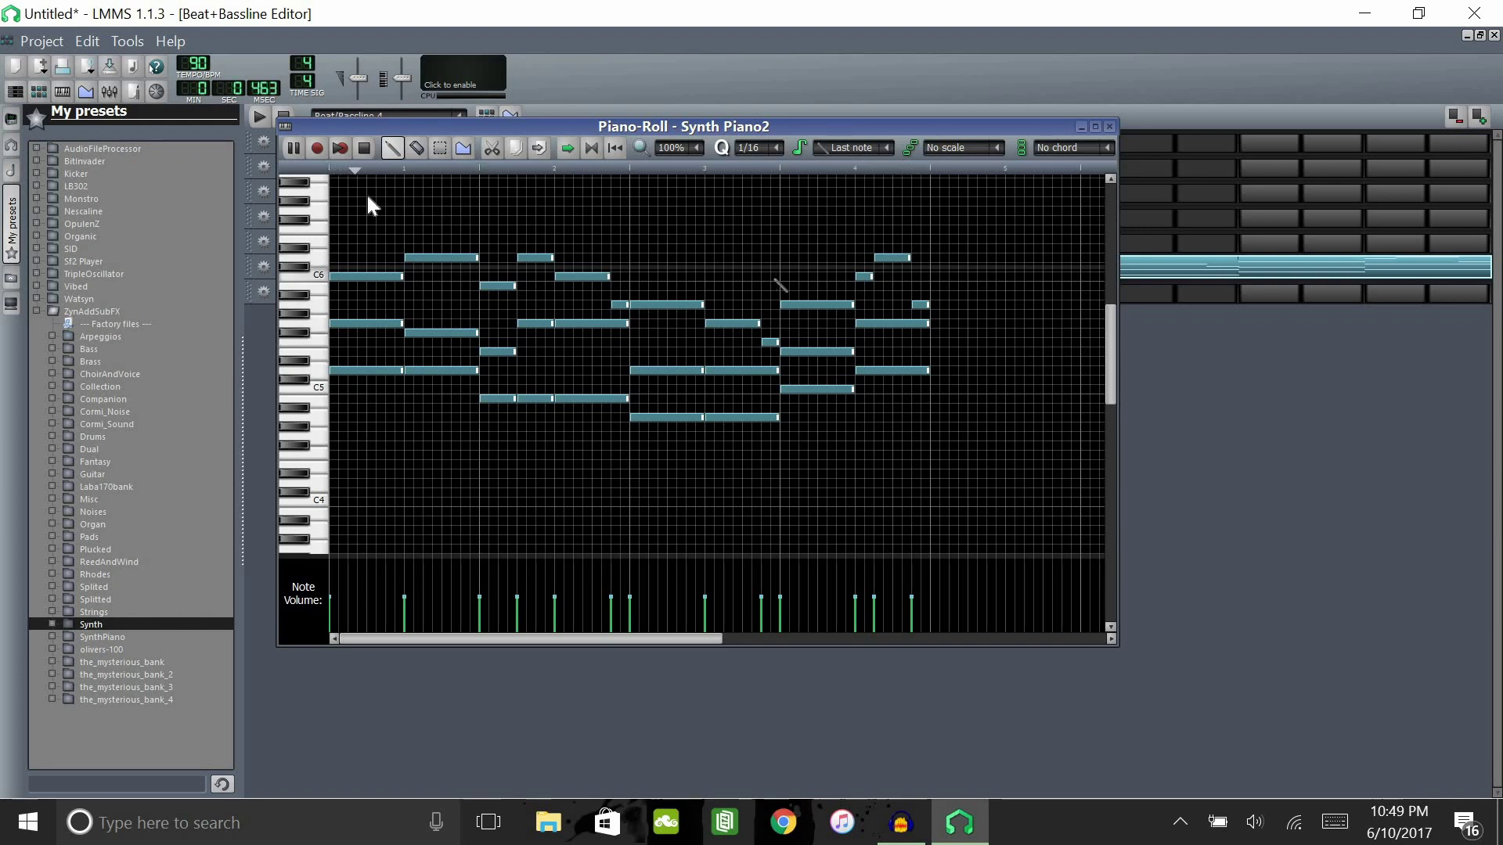
pyautogui.click(299, 146)
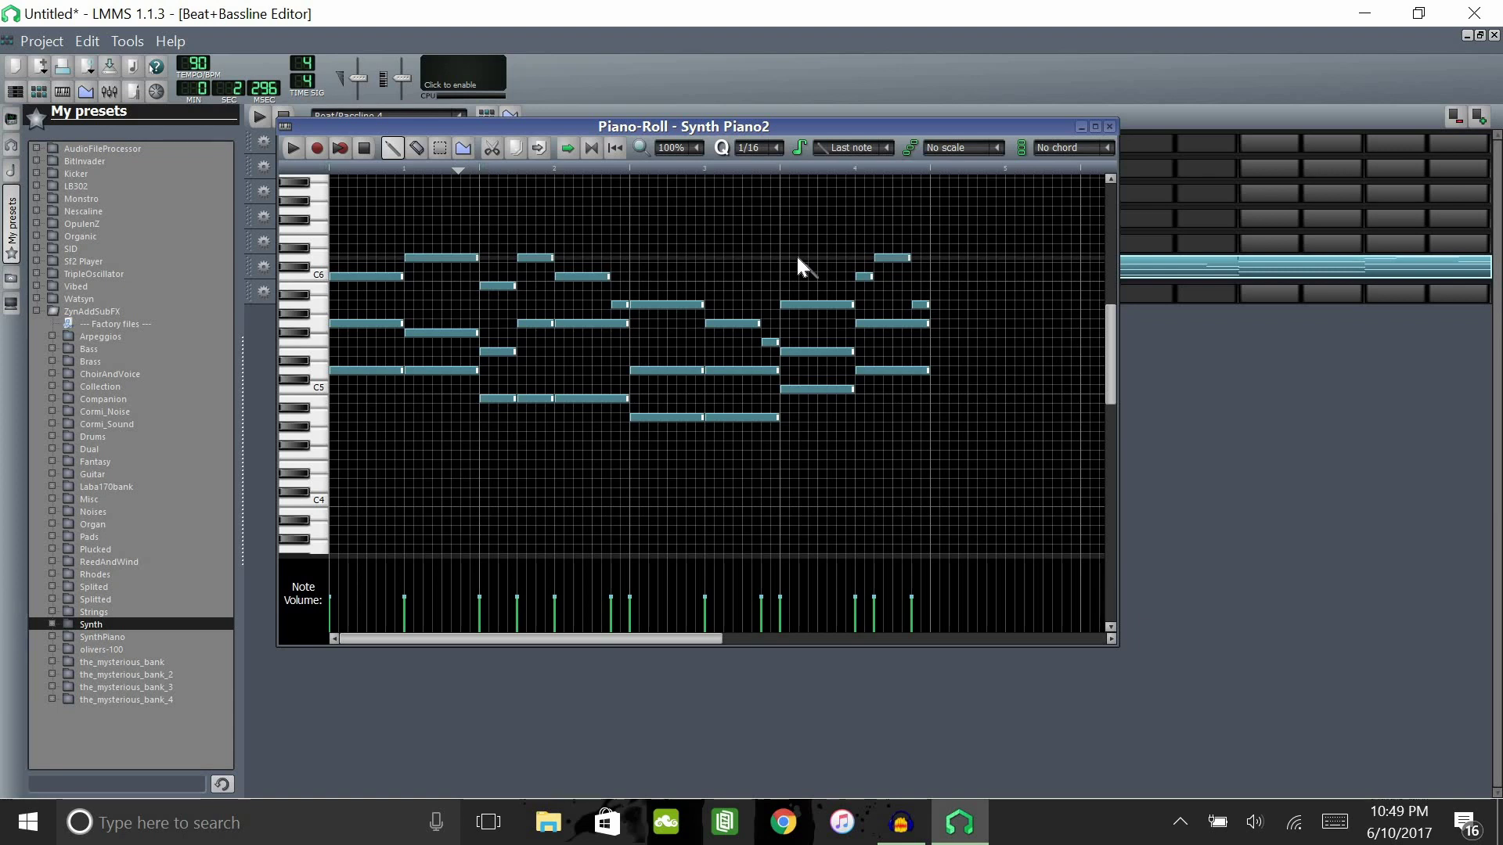
# Close the Piano-Roll, reopen the Synth Piano2 pattern to review its notes, and close it again.
pyautogui.click(1109, 126)
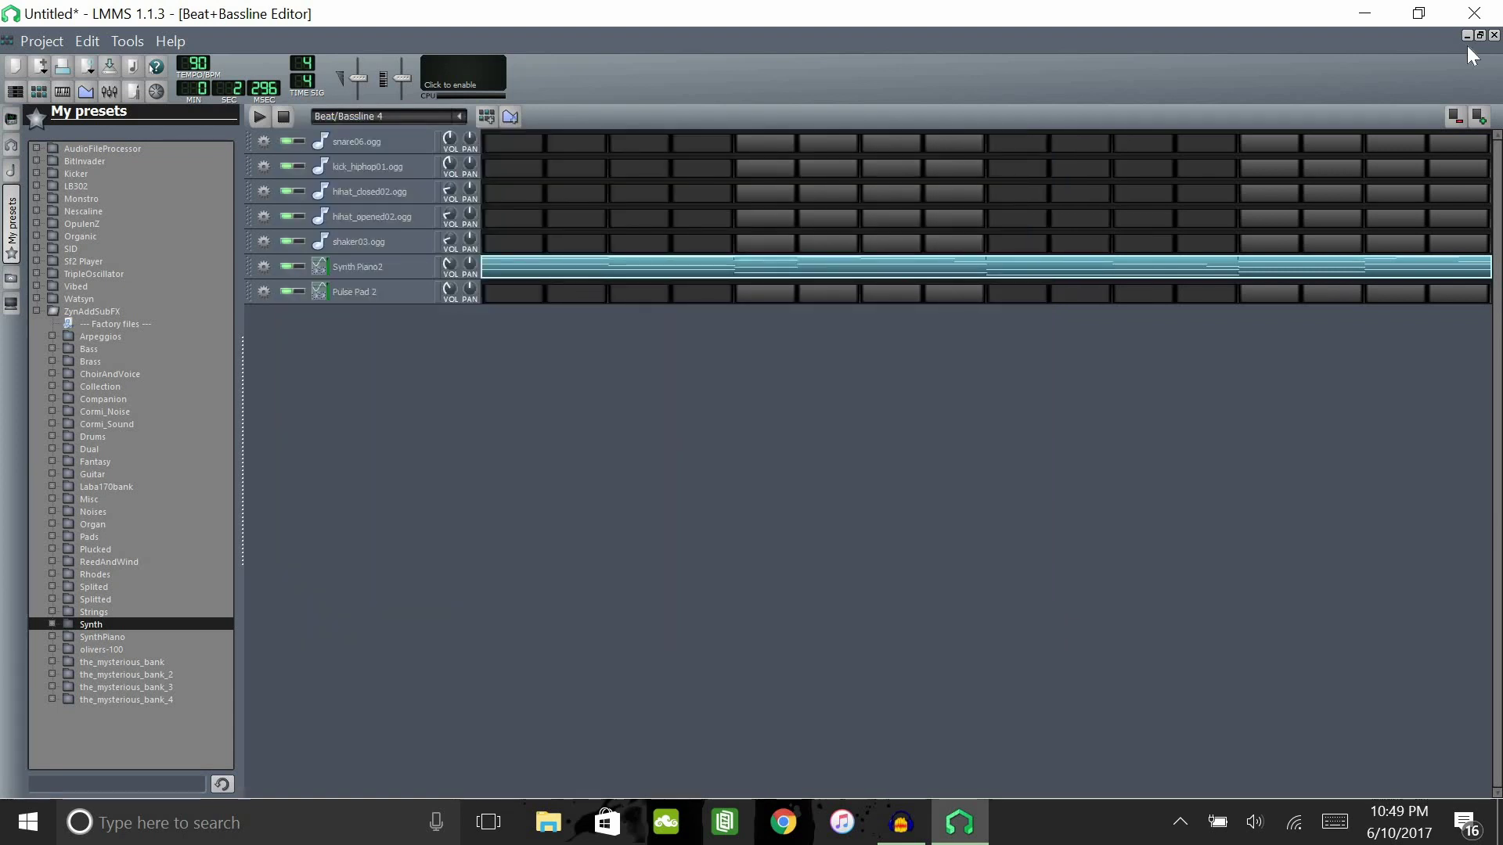
pyautogui.doubleClick(796, 274)
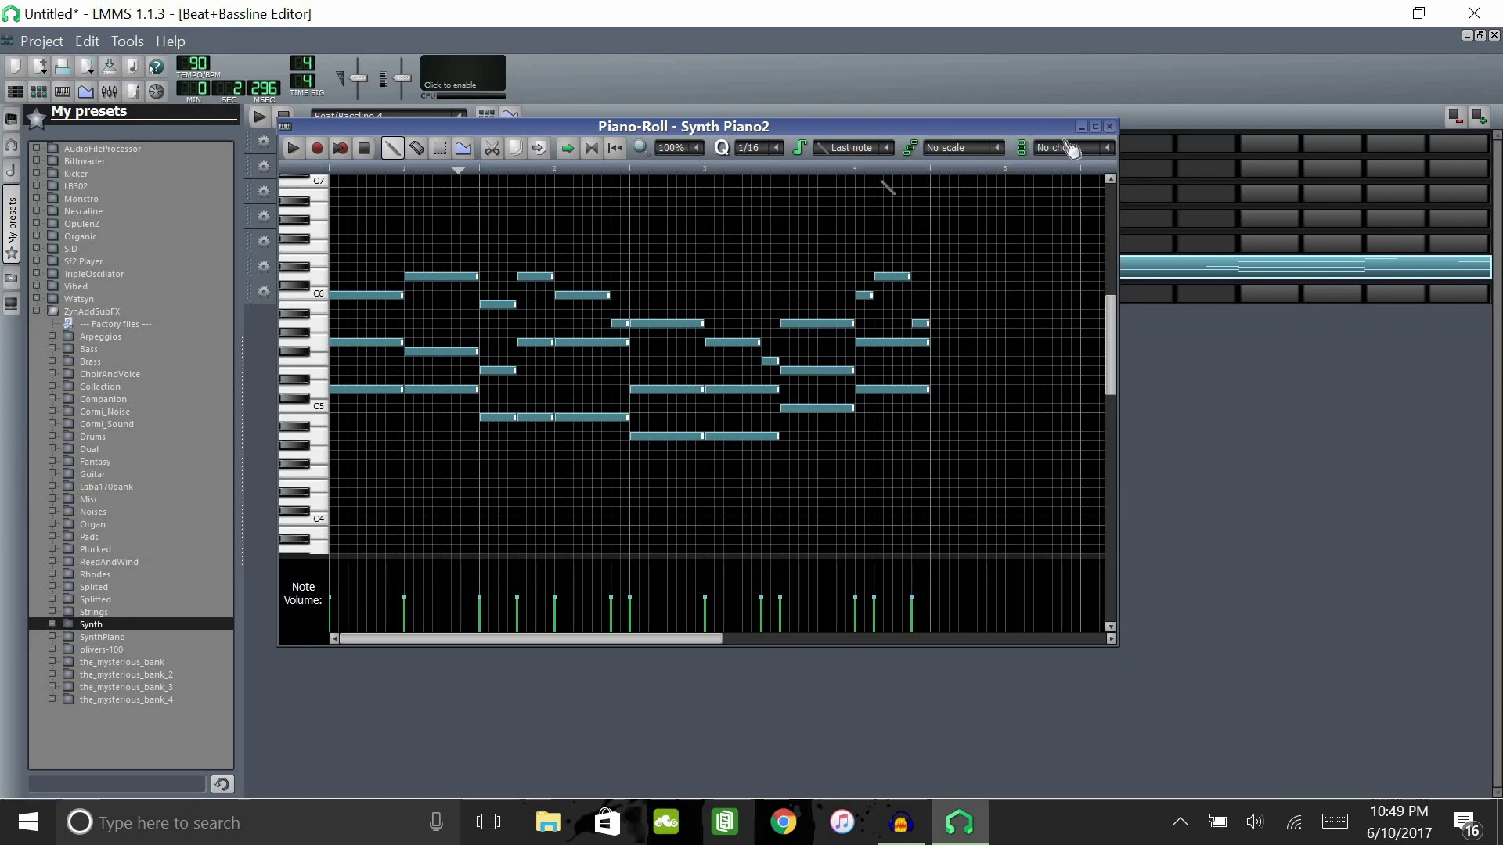
pyautogui.click(1110, 130)
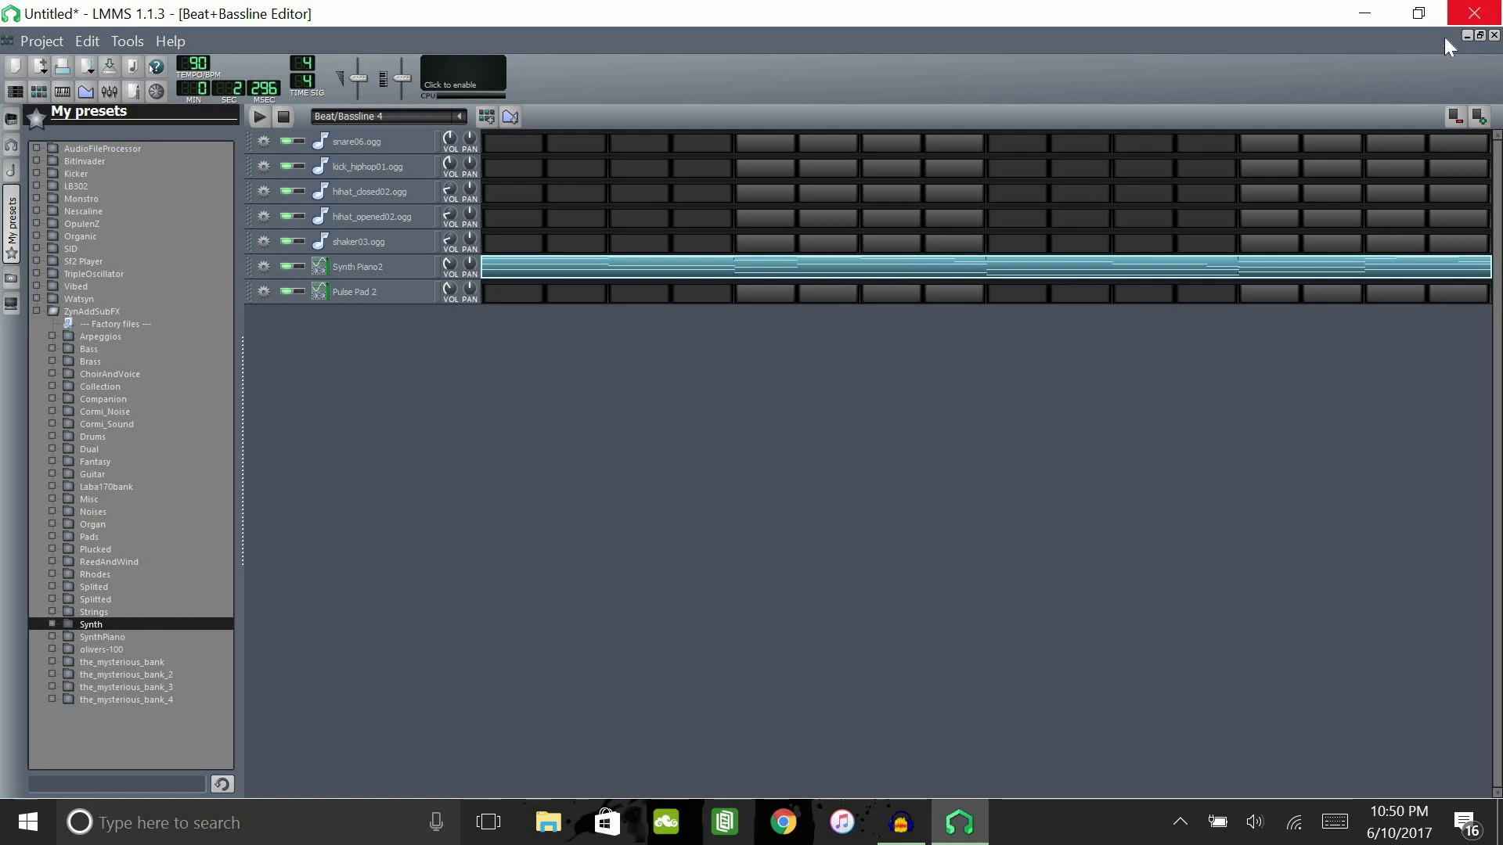
# Minimize the Beat+Bassline Editor and place a four-bar block at the start of the Beat/Bassline 4 track in the Song-Editor.
pyautogui.click(1465, 36)
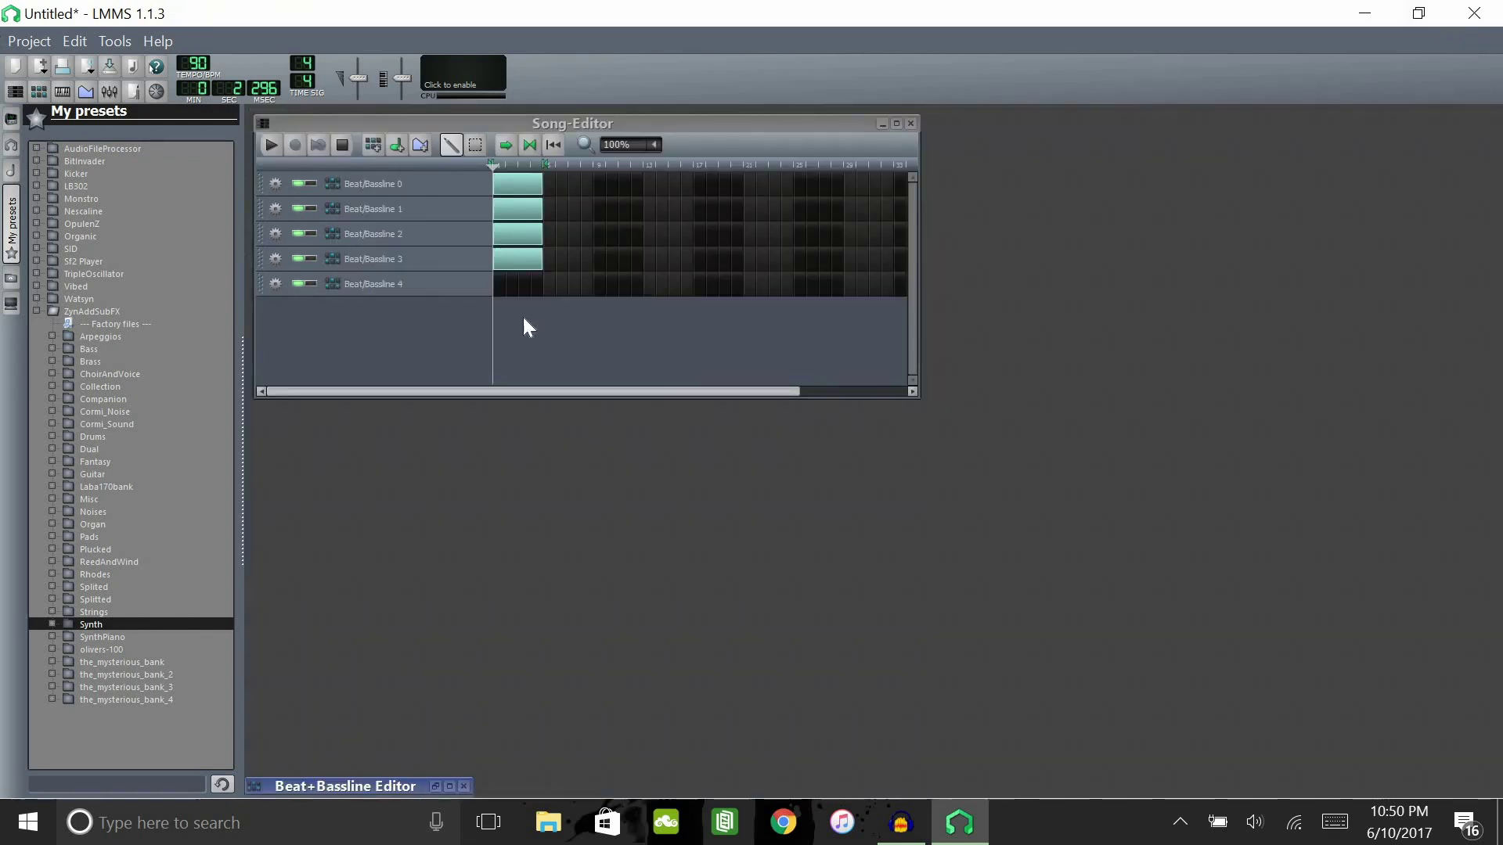
pyautogui.click(496, 284)
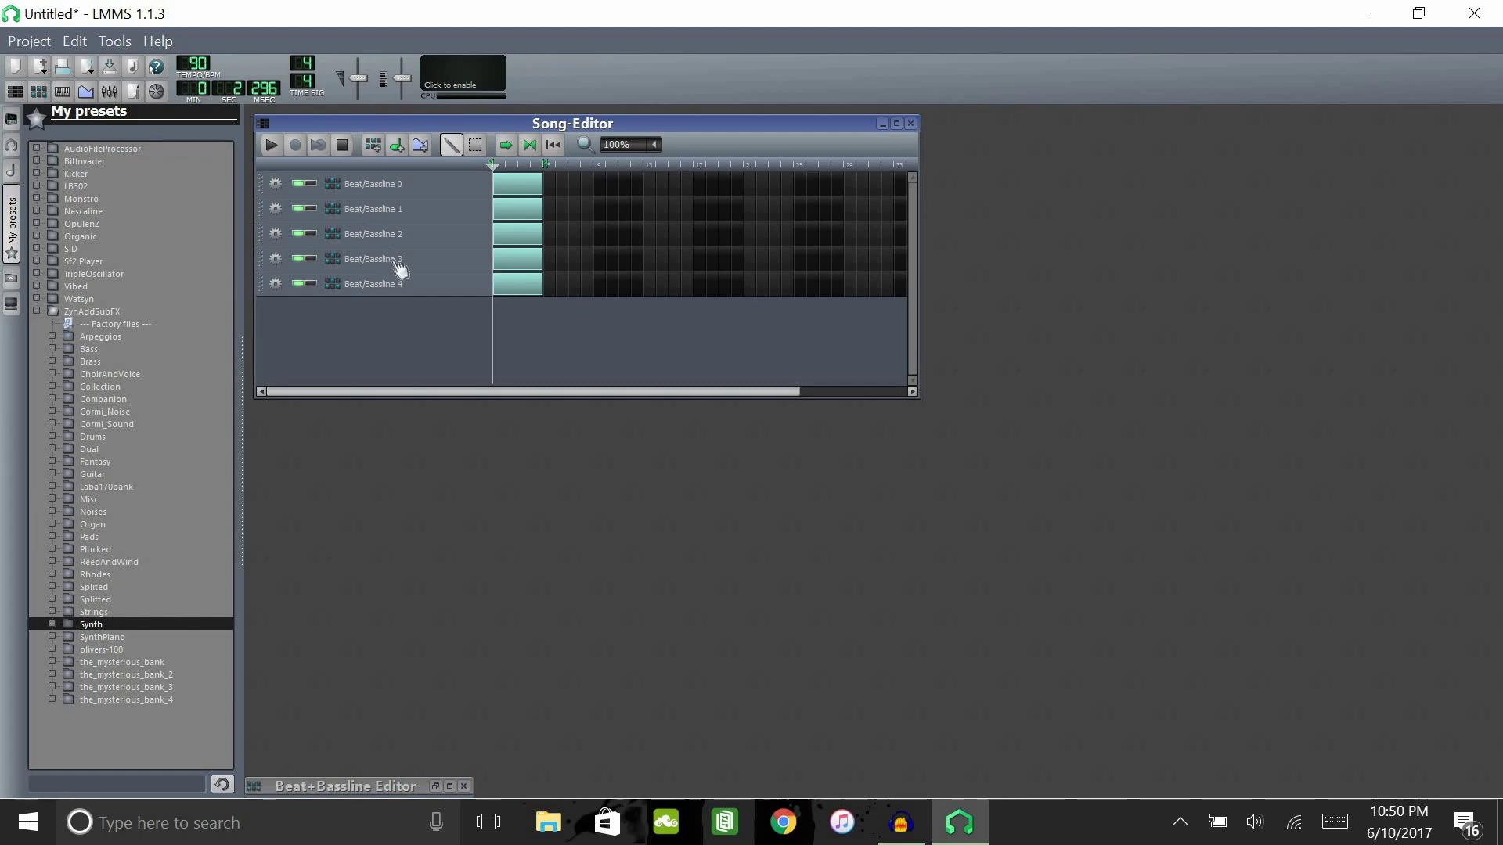
pyautogui.click(399, 286)
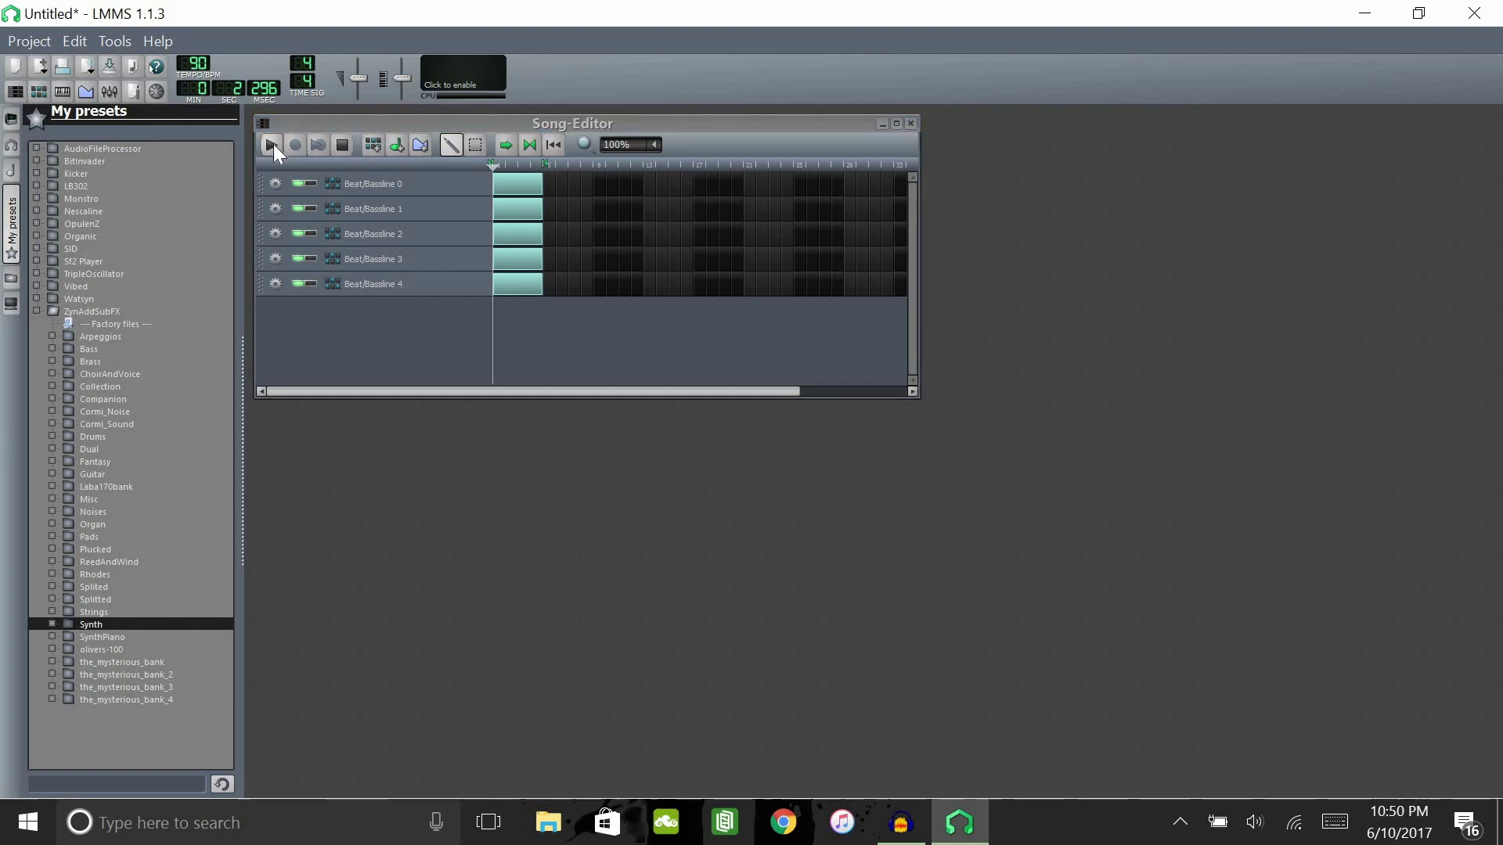
# Play back the looped four-bar arrangement in the Song-Editor, and pause it.
pyautogui.click(373, 173)
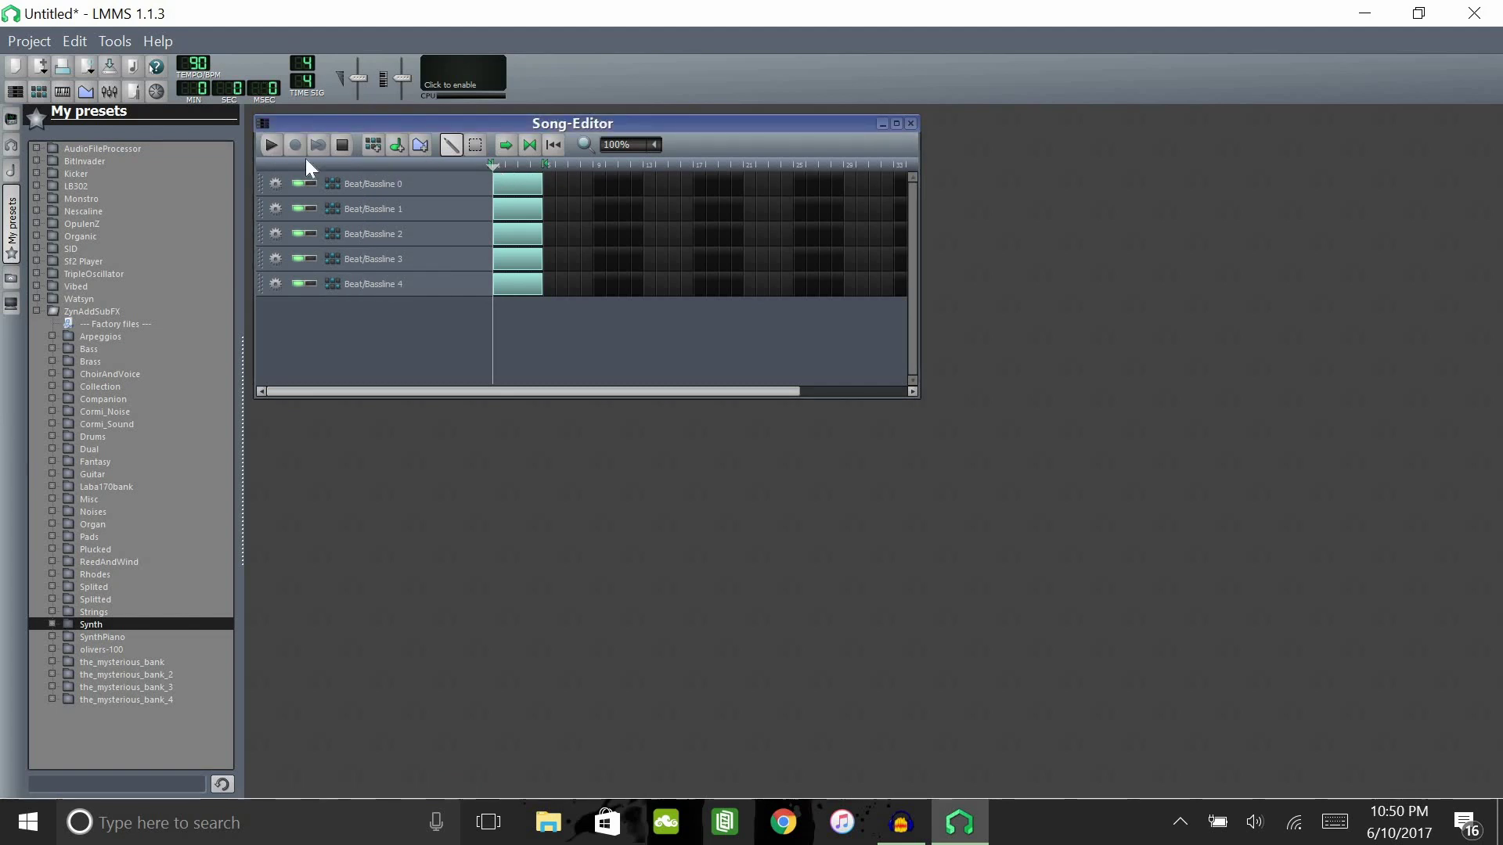
pyautogui.click(270, 146)
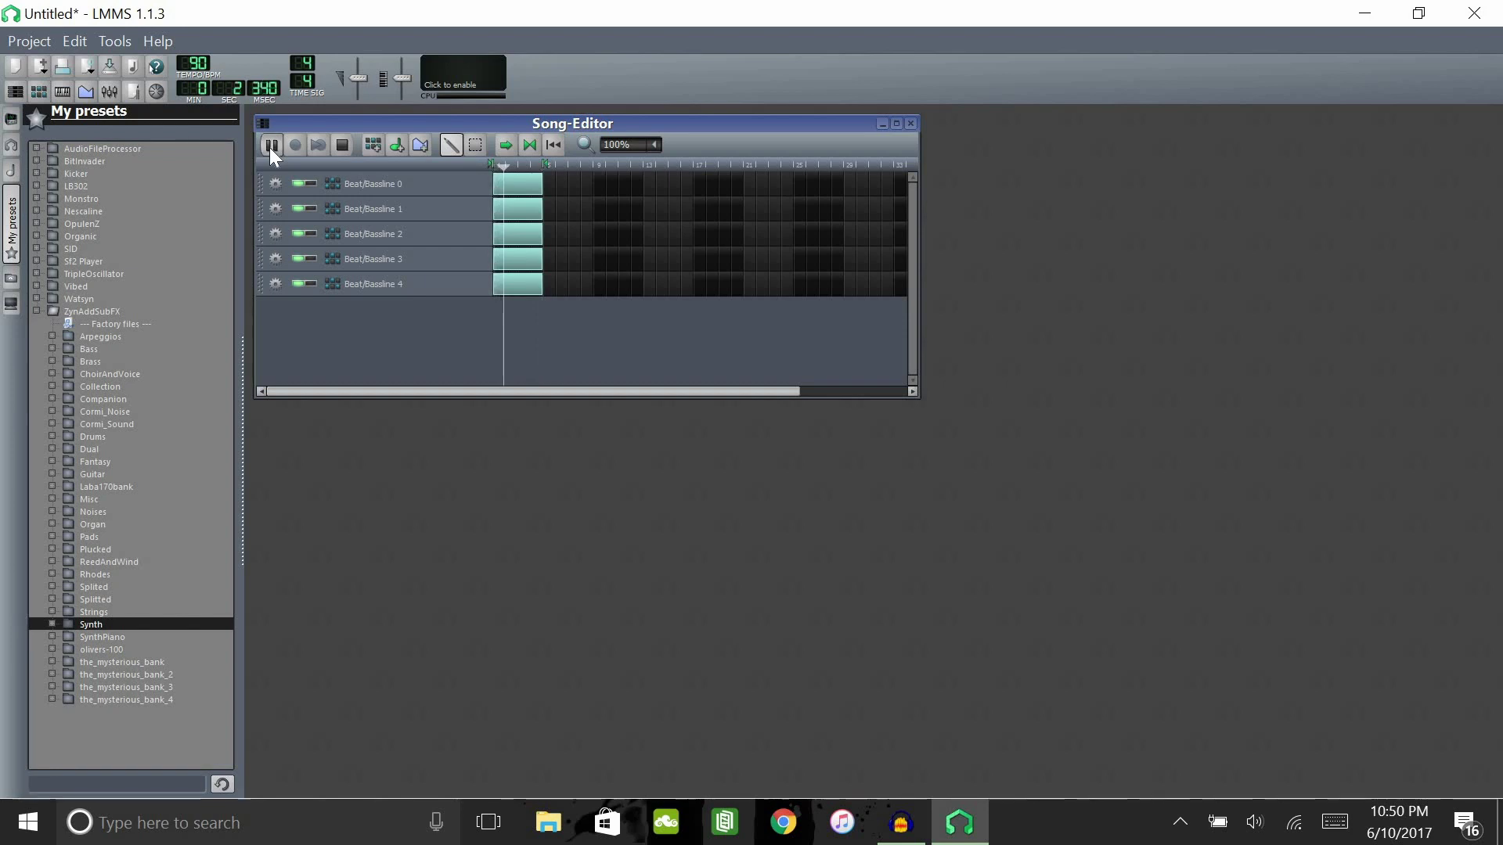
pyautogui.click(270, 146)
# From the Beat/Bassline 4 pattern, add a new beat/bassline and open its Pulse Pad 2 pattern in the Piano-Roll.
pyautogui.doubleClick(537, 293)
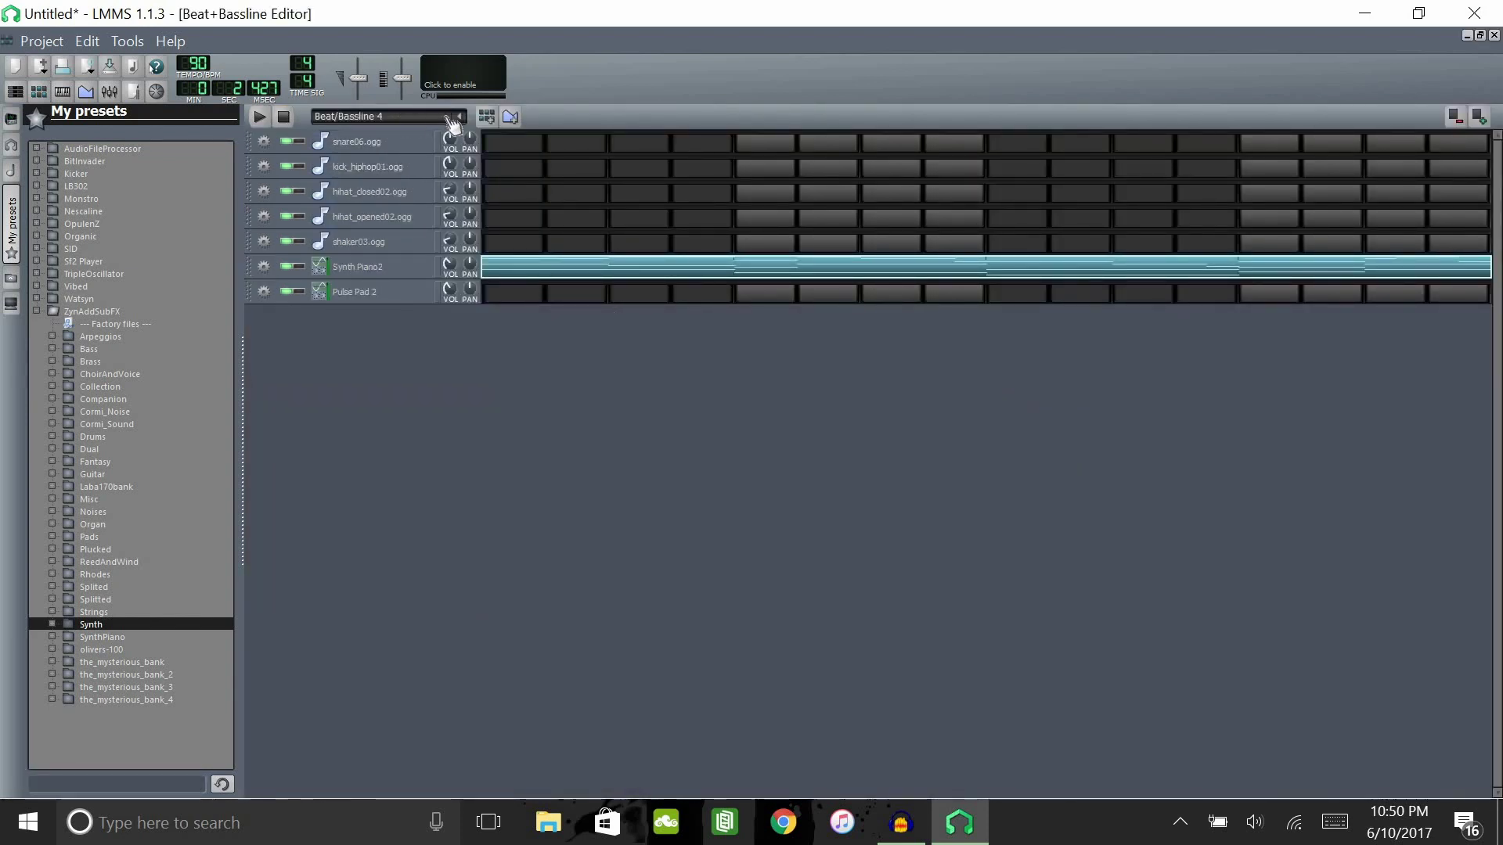
pyautogui.click(488, 118)
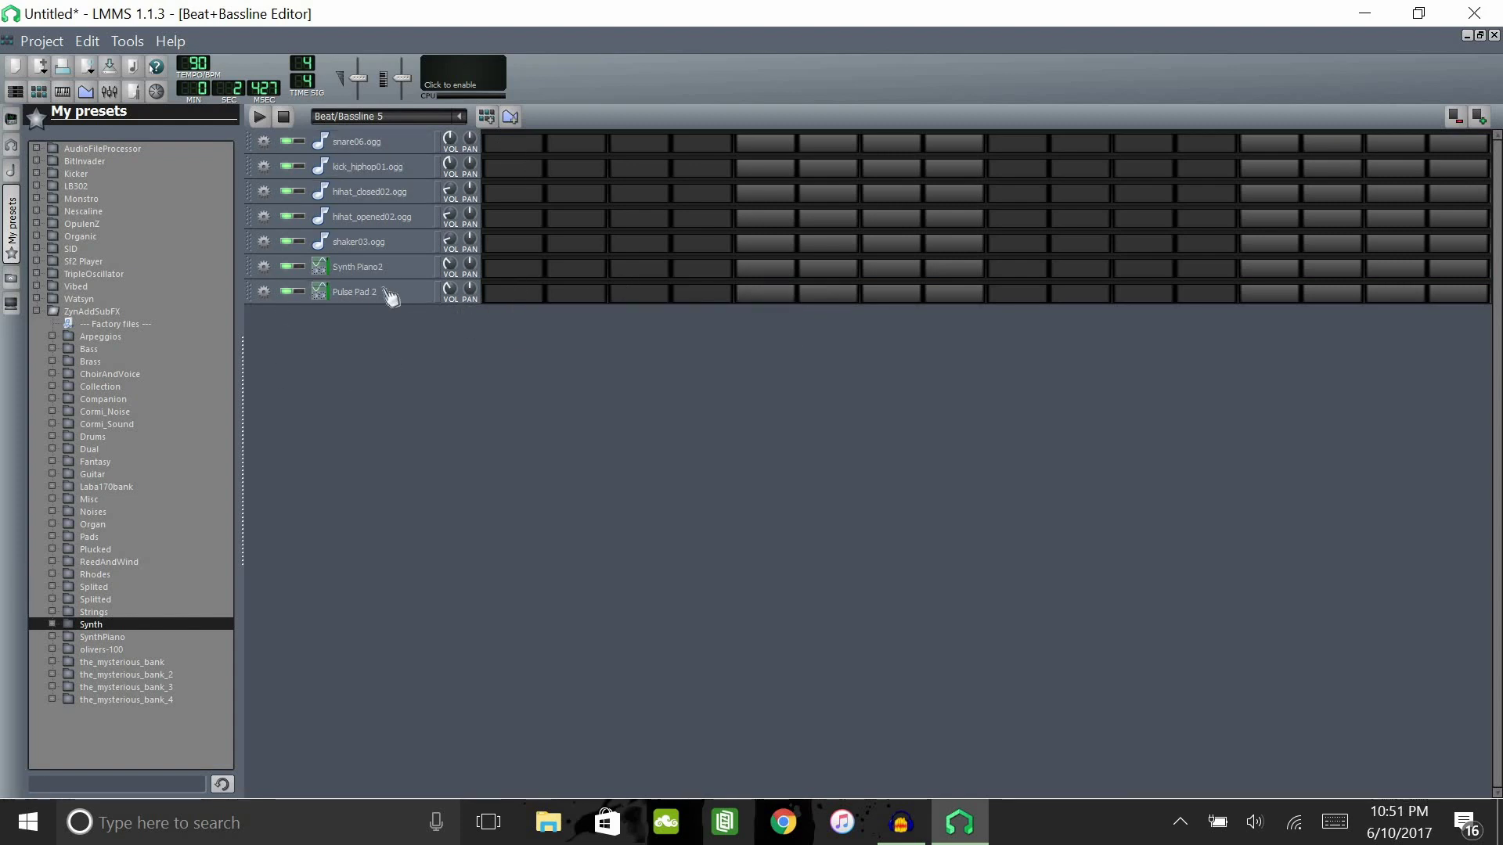
pyautogui.doubleClick(526, 299)
# Place an opening A5 note at the start of the Pulse Pad 2 pattern and adjust its length to about half a bar.
pyautogui.click(348, 352)
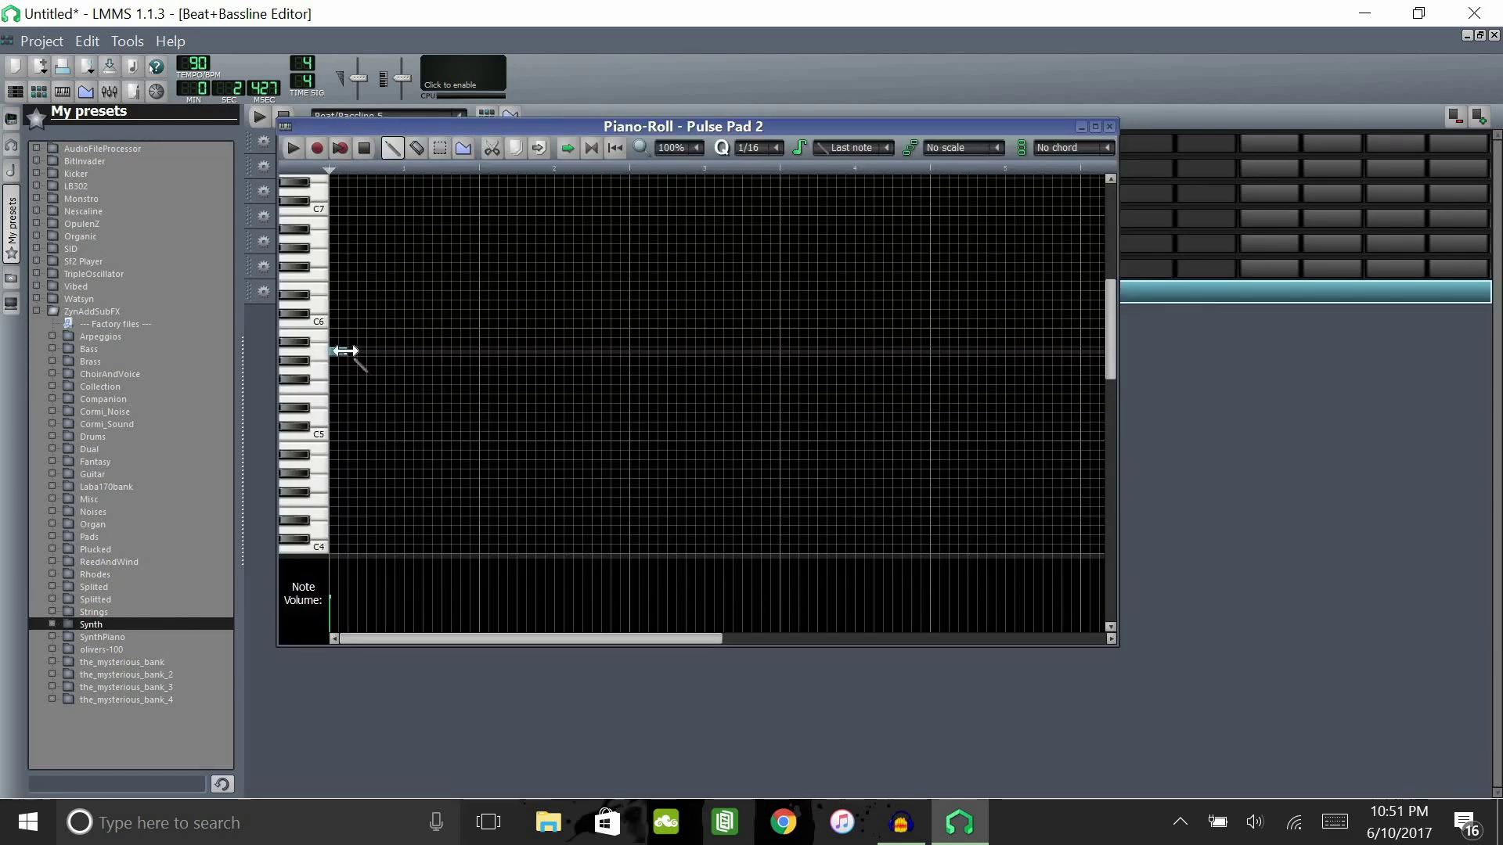
pyautogui.moveTo(345, 351); pyautogui.dragTo(408, 367)
pyautogui.moveTo(401, 355); pyautogui.dragTo(342, 367)
pyautogui.moveTo(344, 353); pyautogui.dragTo(404, 367)
pyautogui.click(406, 368)
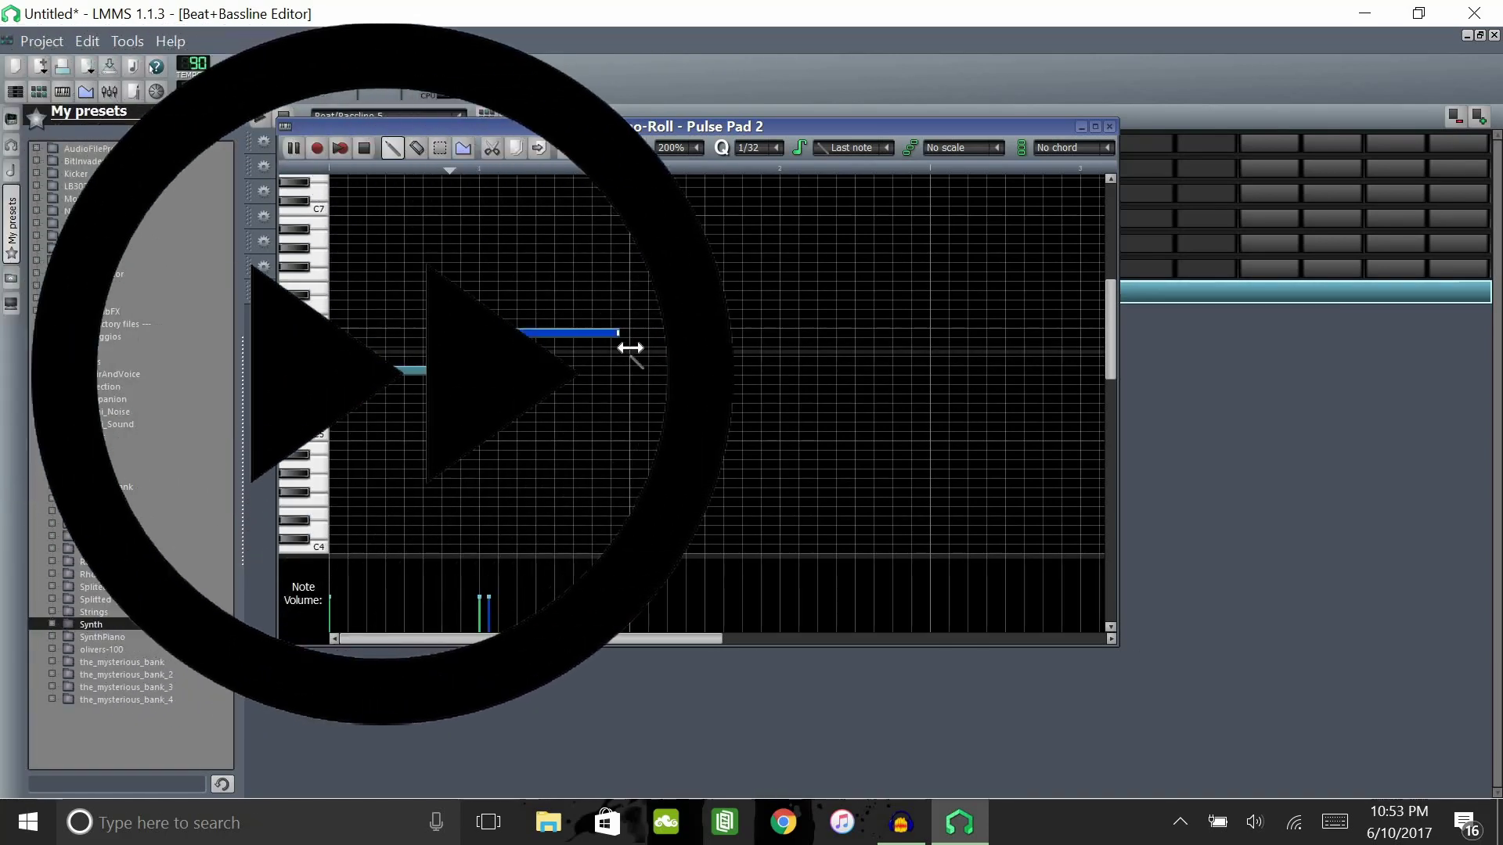
# Fill the melody's second bar with a short D, a longer C, a short A and a longer F.
pyautogui.click(633, 305)
pyautogui.click(652, 324)
pyautogui.click(783, 464)
pyautogui.click(802, 502)
# Widen the Piano-Roll and begin bar three with a short B4, a longer B4 and a half-bar E5.
pyautogui.moveTo(1118, 440); pyautogui.dragTo(1453, 440)
pyautogui.click(934, 445)
pyautogui.click(971, 454)
pyautogui.moveTo(1042, 445); pyautogui.dragTo(954, 446)
pyautogui.click(1009, 398)
# Descend through short D5, C5, A4 and F4 notes to end bar three, and start bar four with quarter-bar G4 and F4 notes.
pyautogui.click(1160, 417)
pyautogui.click(1178, 436)
pyautogui.click(1197, 464)
pyautogui.click(1216, 502)
pyautogui.click(1234, 483)
pyautogui.click(1309, 502)
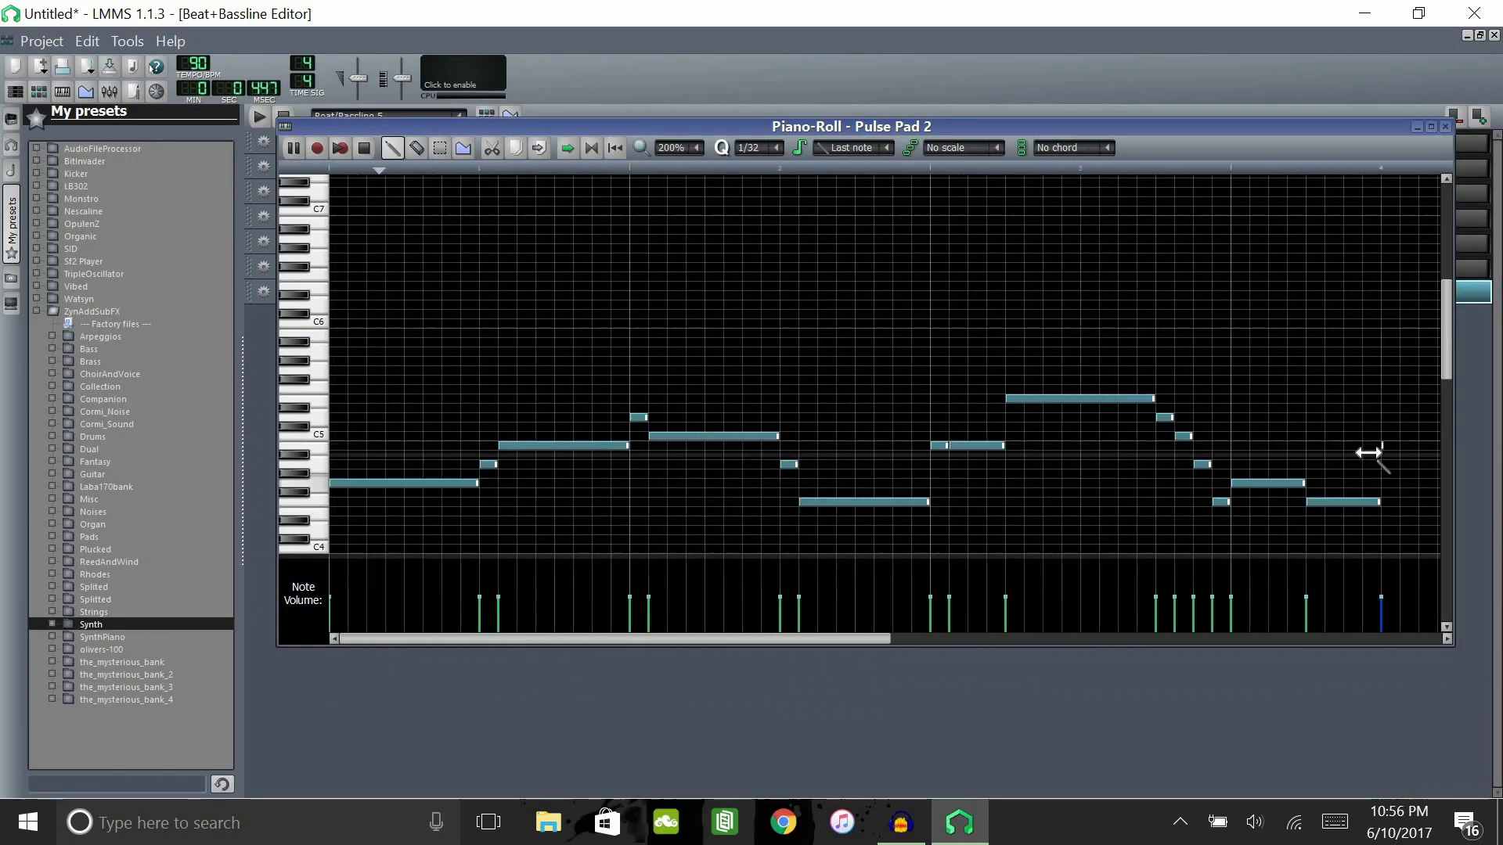
# Lengthen the closing B4, halve the F4 before it and insert an A4 between them, and lower bar three's opening note to G4.
pyautogui.moveTo(1368, 453); pyautogui.dragTo(1439, 449)
pyautogui.moveTo(1379, 502); pyautogui.dragTo(1342, 502)
pyautogui.click(1347, 465)
pyautogui.moveTo(939, 446); pyautogui.dragTo(942, 485)
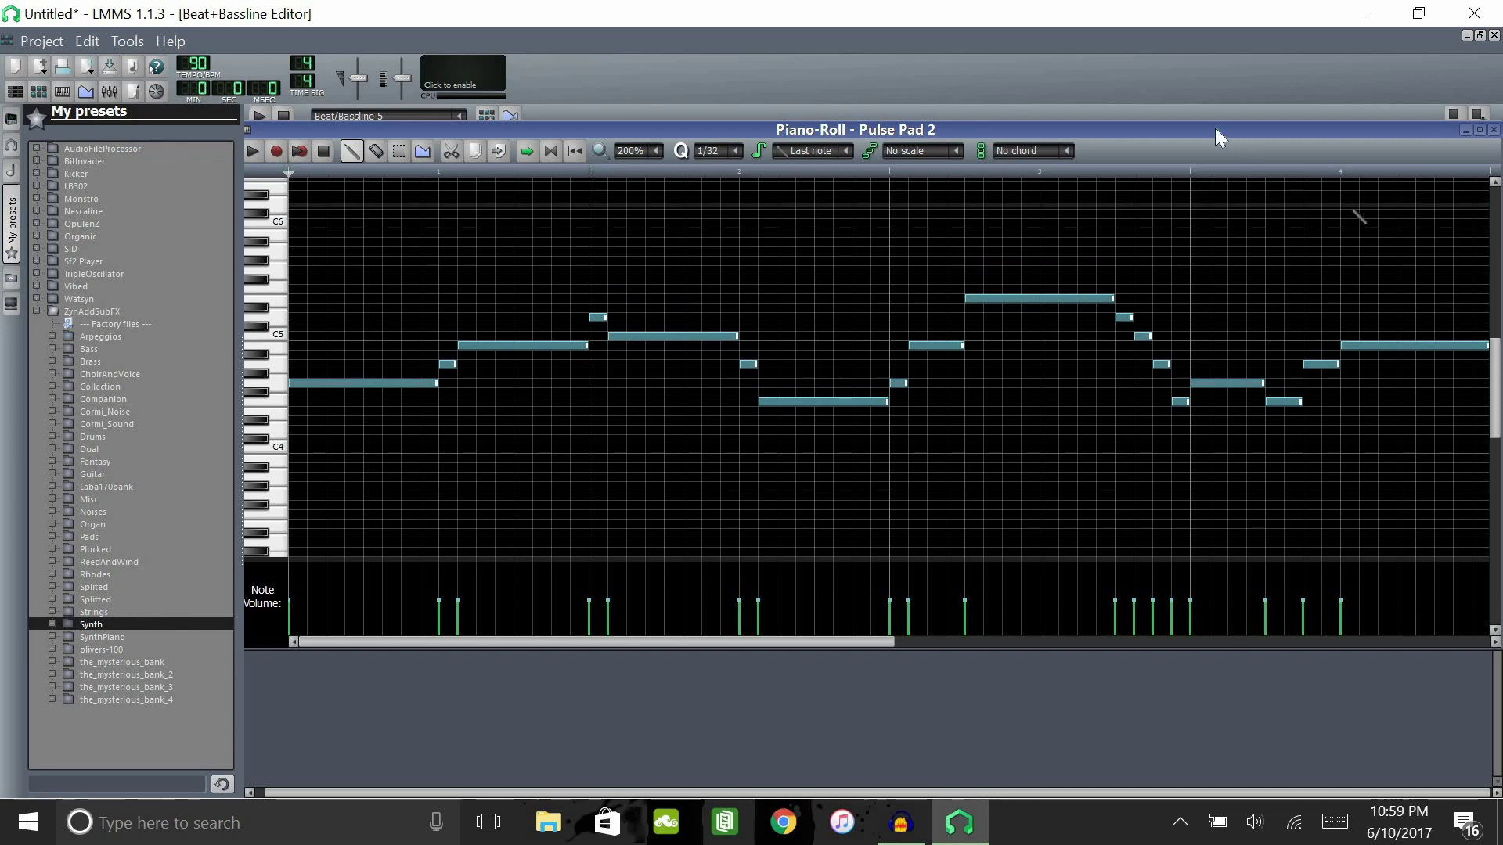
# Play back the Pulse Pad 2 melody to check all of its notes, stop it and close the Piano-Roll.
pyautogui.moveTo(1195, 130); pyautogui.dragTo(1214, 130)
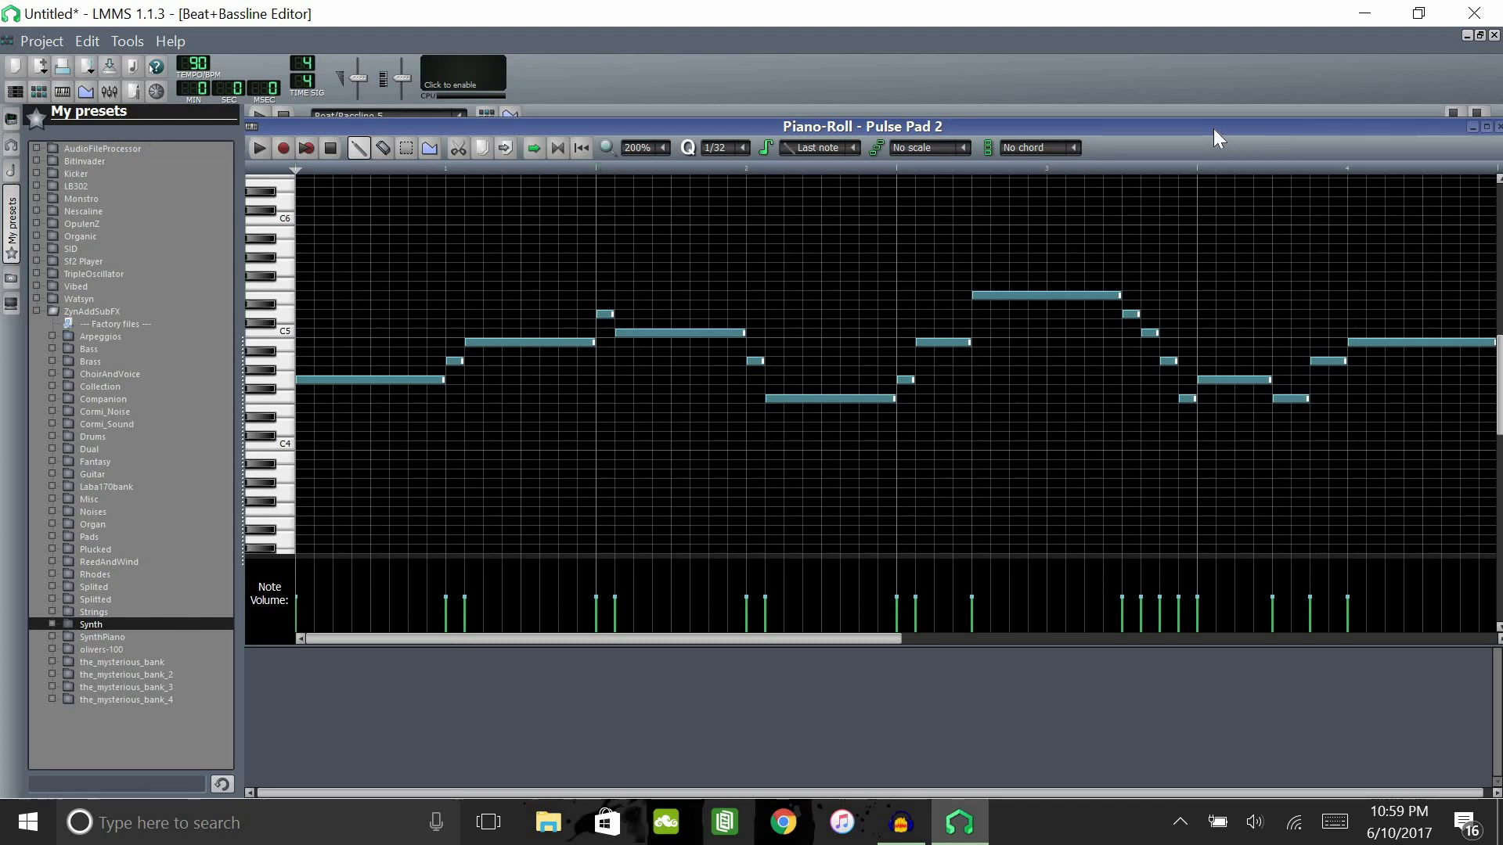
pyautogui.click(261, 148)
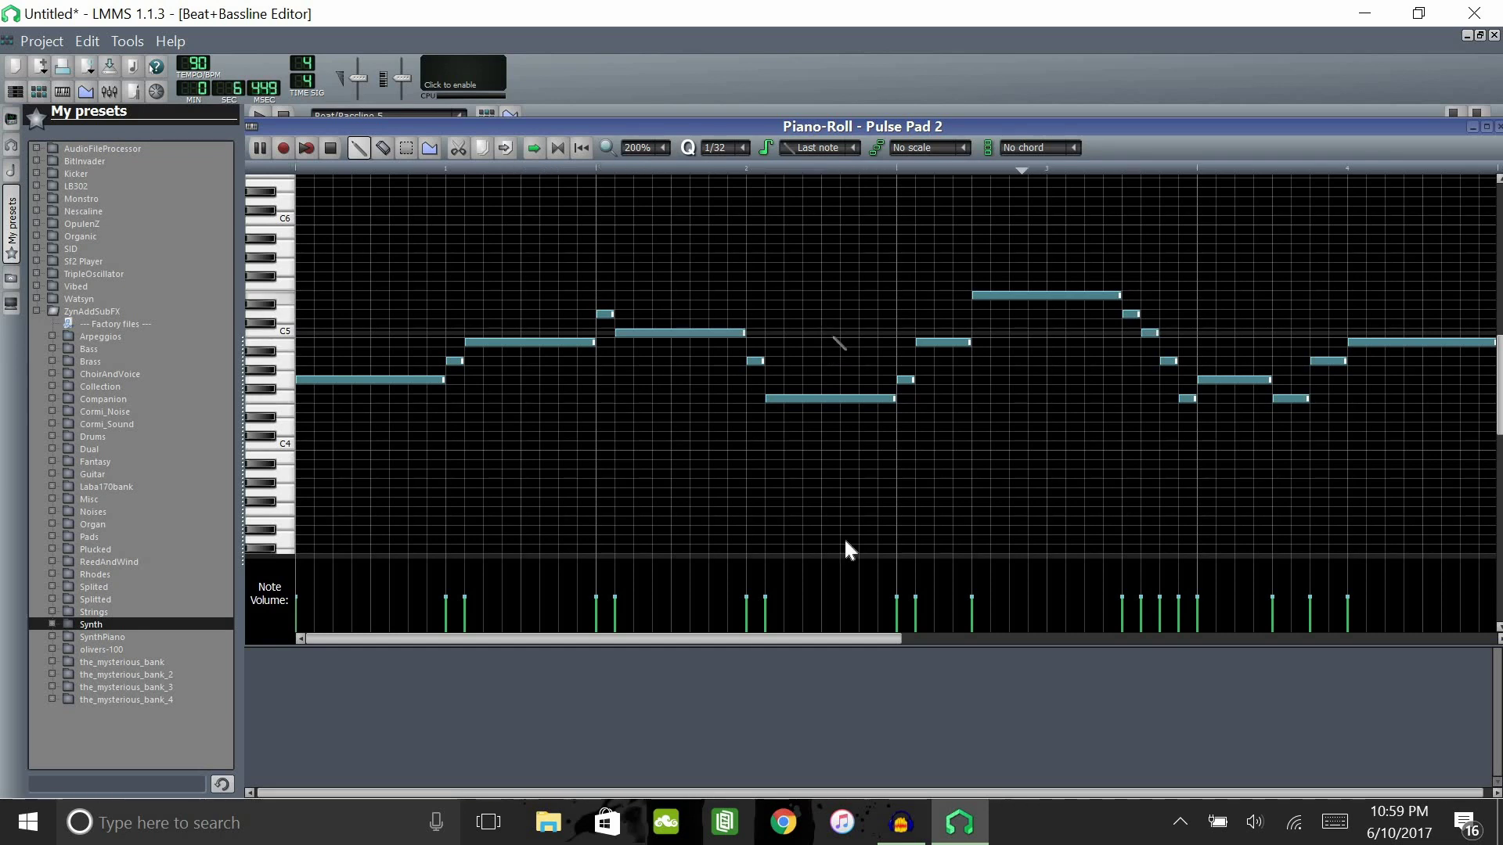
pyautogui.moveTo(844, 641); pyautogui.dragTo(941, 650)
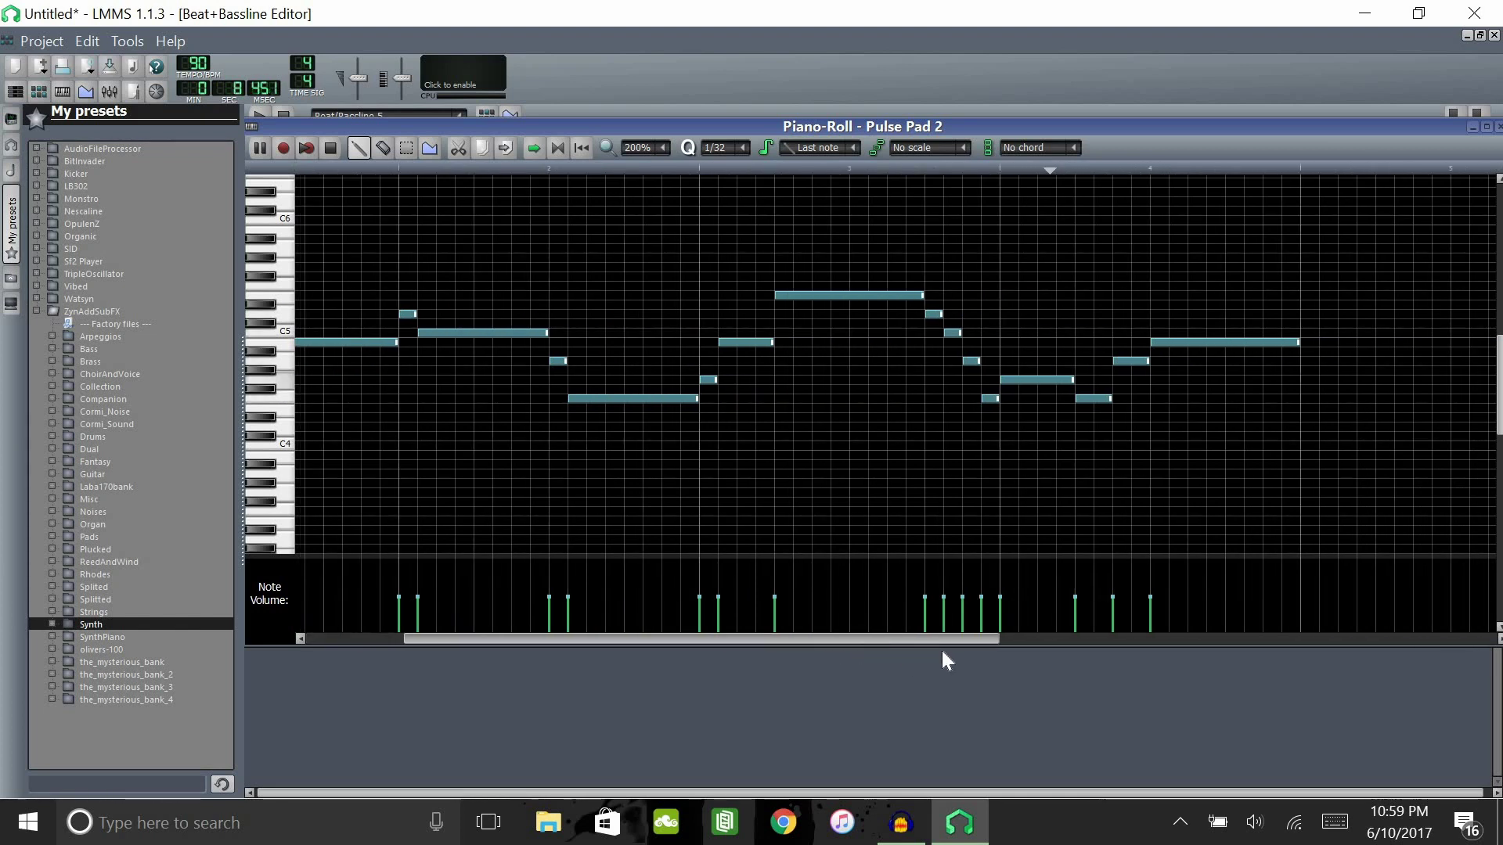
pyautogui.click(261, 152)
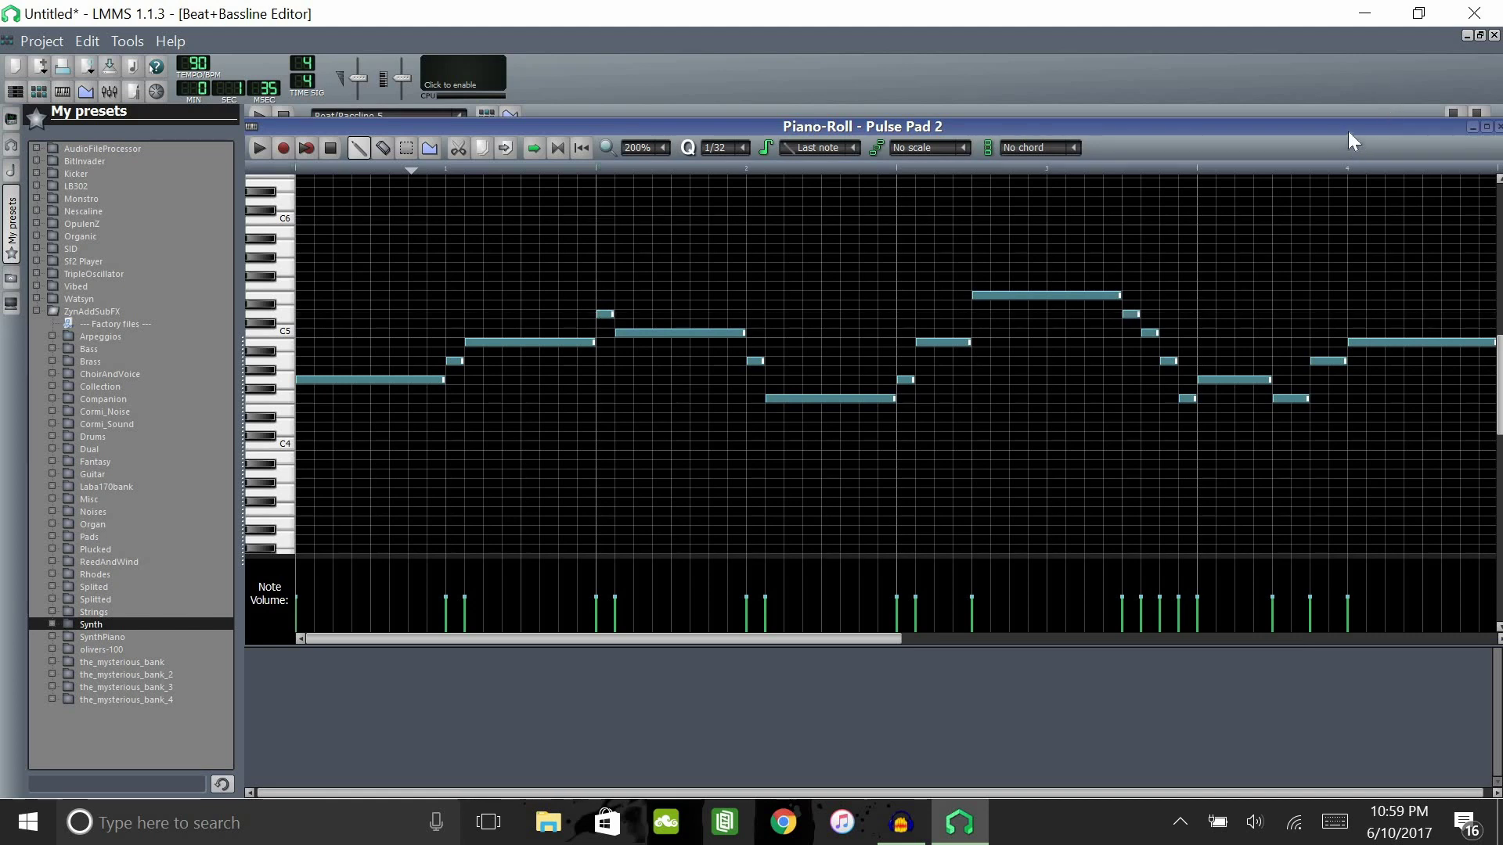
pyautogui.moveTo(1347, 130)
pyautogui.mouseDown()
pyautogui.moveTo(1312, 133)
pyautogui.moveTo(1337, 130)
pyautogui.mouseUp()
pyautogui.click(1492, 126)
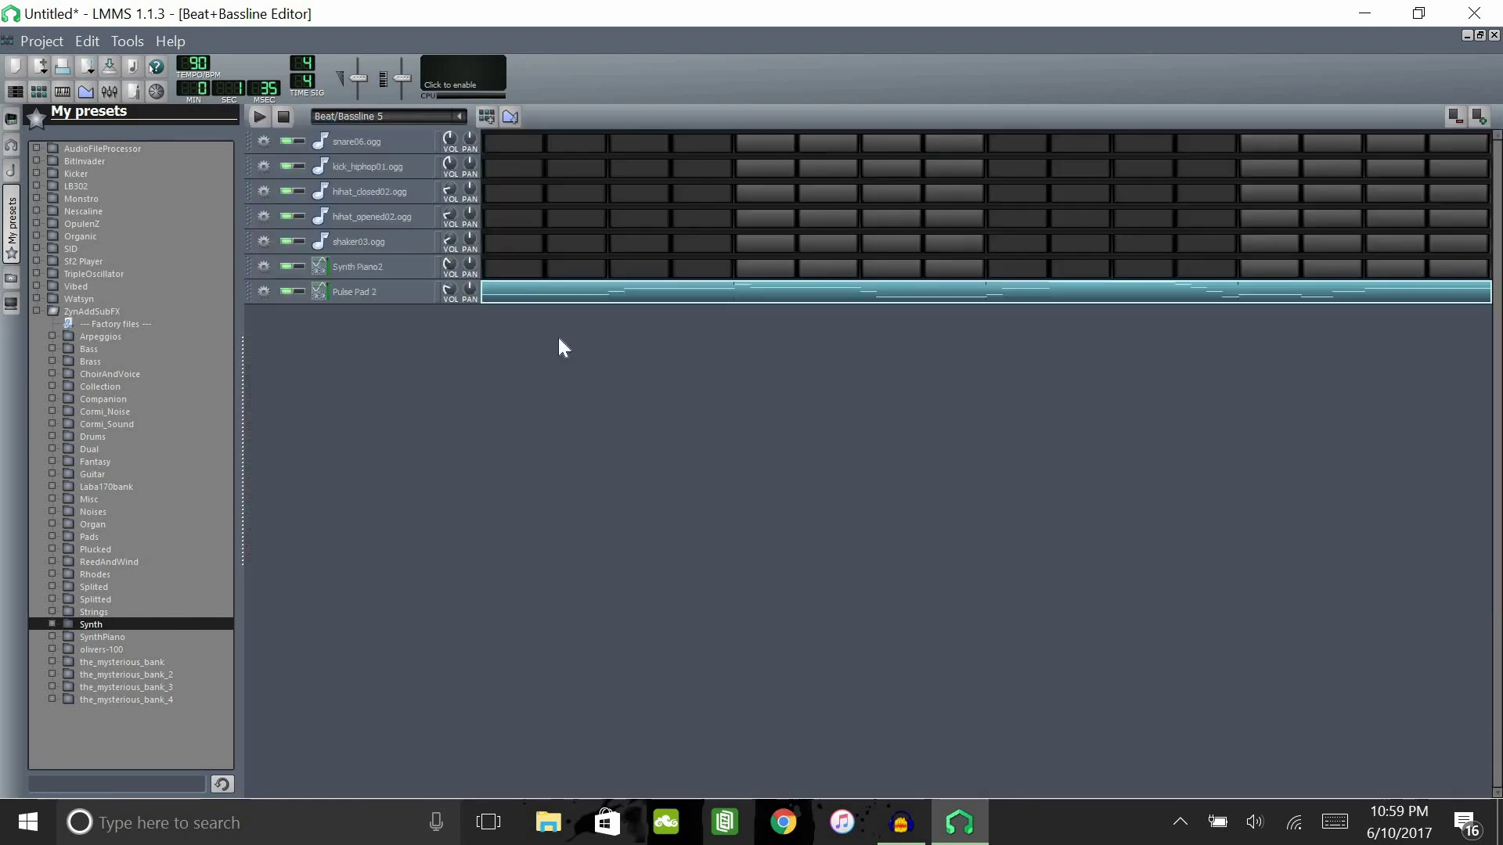
# Return to the Song-Editor and place a four-bar block at the start of the Beat/Bassline 5 track.
pyautogui.moveTo(449, 289)
pyautogui.click(1495, 36)
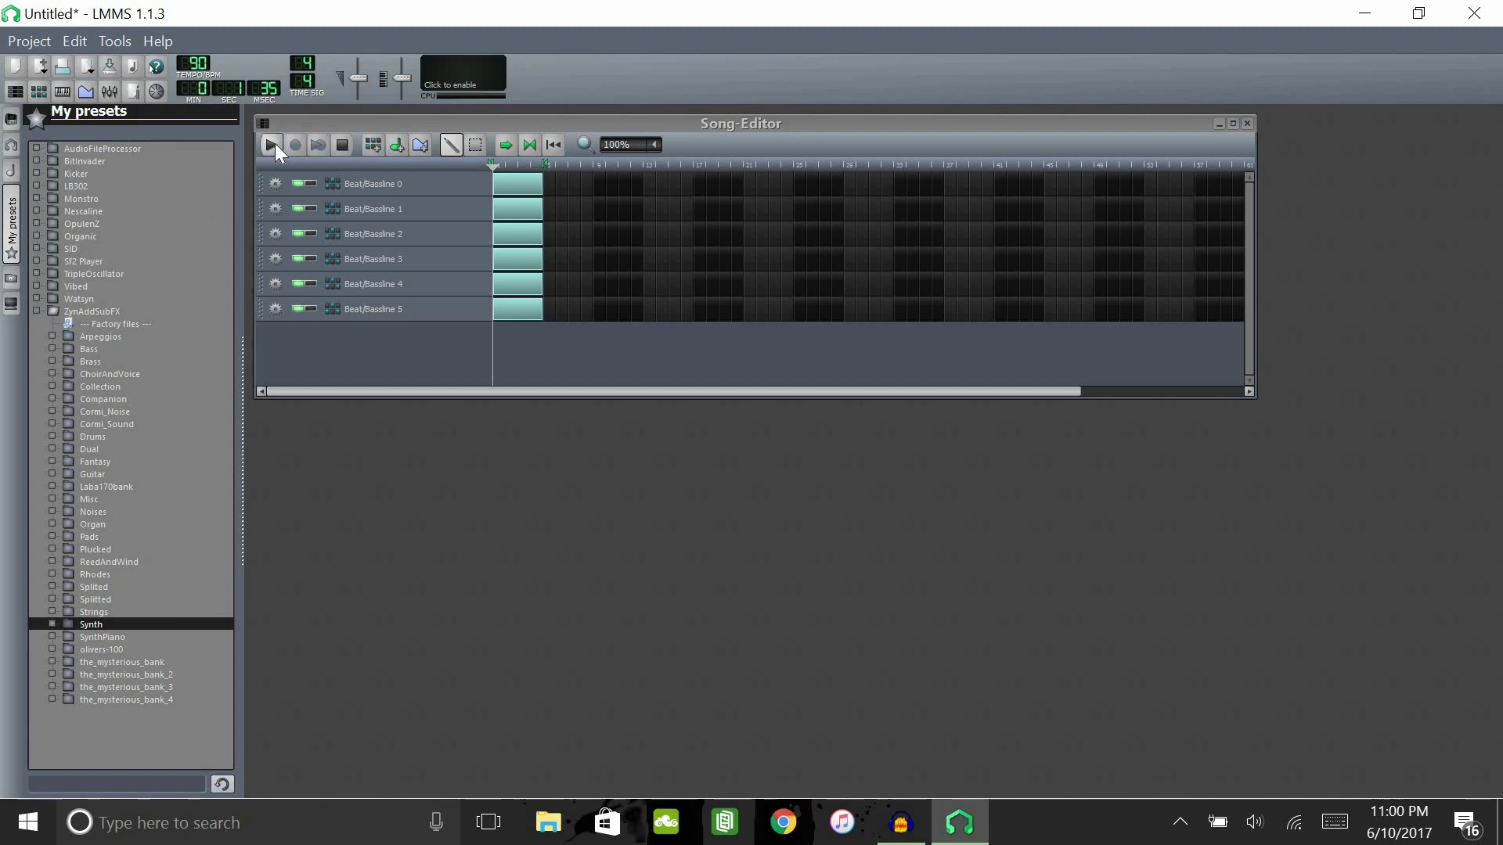
# Play back the Beat/Bassline 0 to 5 blocks together, and pause the playback.
pyautogui.click(529, 146)
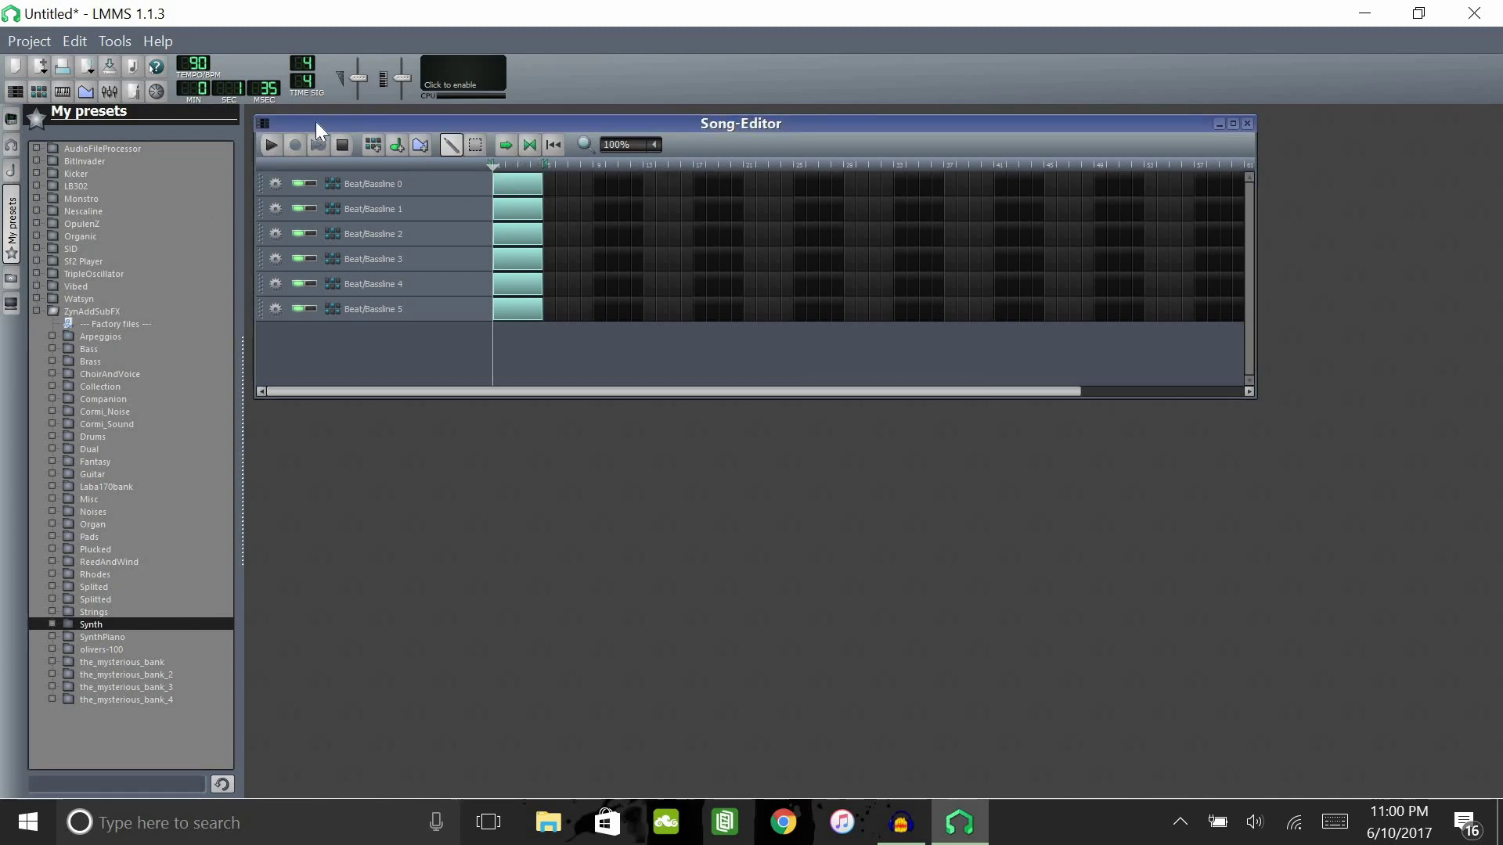
pyautogui.click(271, 144)
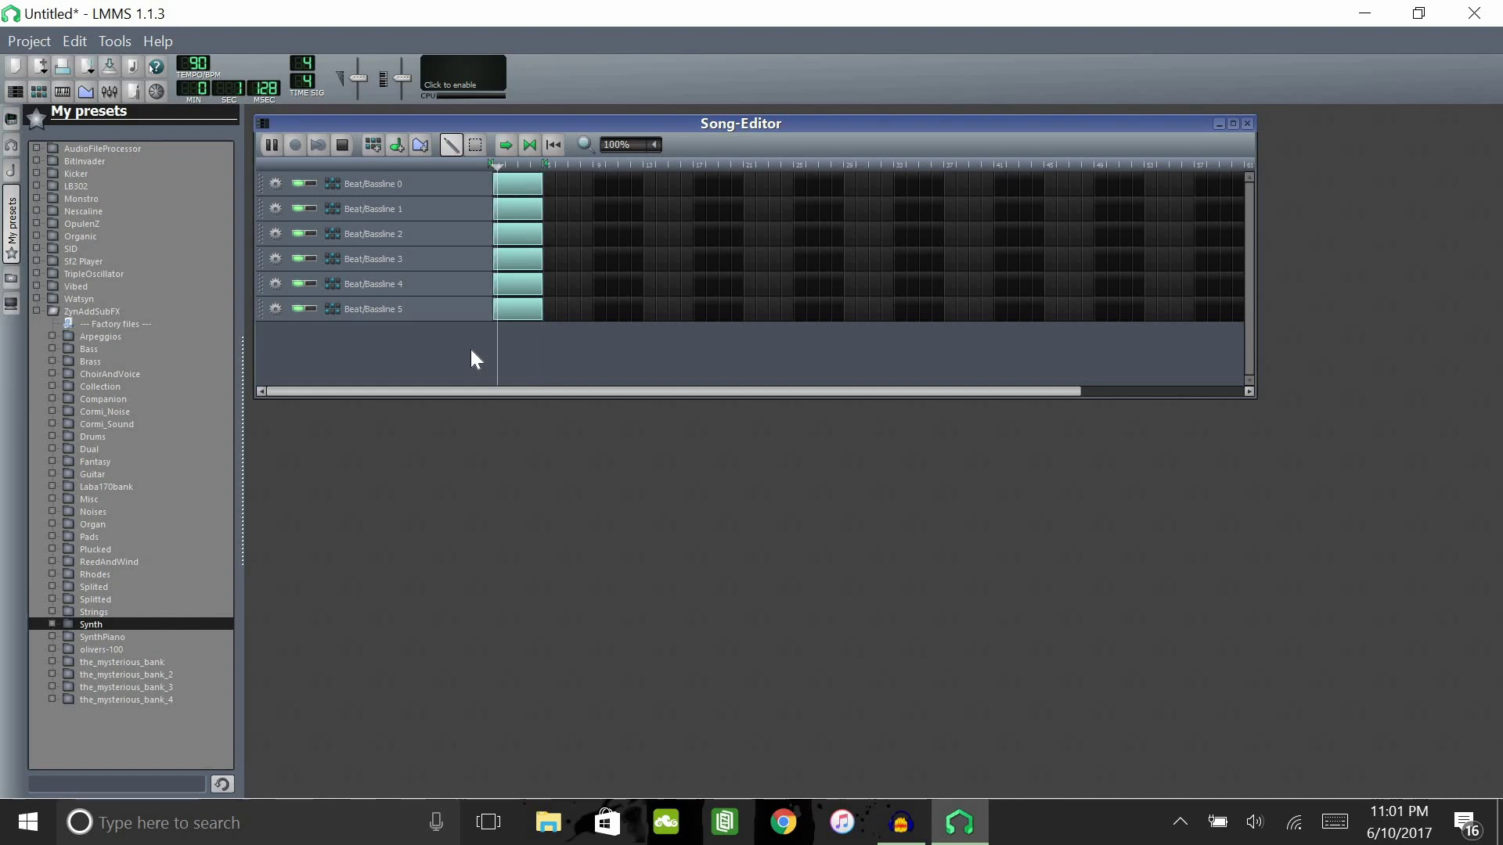
pyautogui.click(276, 147)
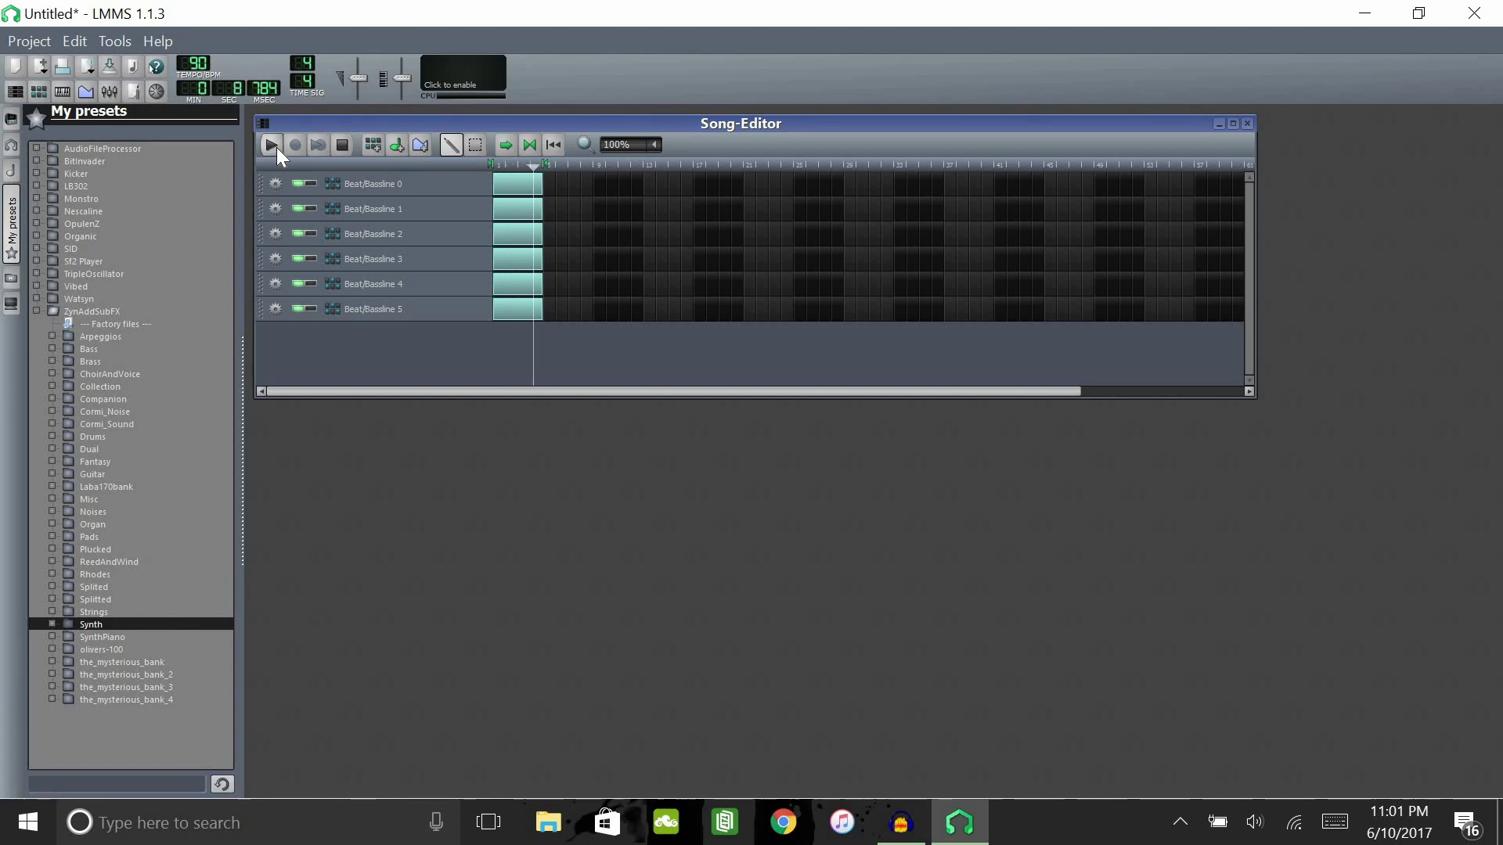
# Turn off looping, arrange Beat/Bassline 0 to 3 as 16-bar blocks starting at bar 9, and extend Beat/Bassline 4 and 5 through bar 24.
pyautogui.click(526, 147)
pyautogui.moveTo(509, 258); pyautogui.dragTo(720, 269)
pyautogui.moveTo(793, 233)
pyautogui.mouseDown()
pyautogui.moveTo(641, 234)
pyautogui.moveTo(795, 235)
pyautogui.mouseUp()
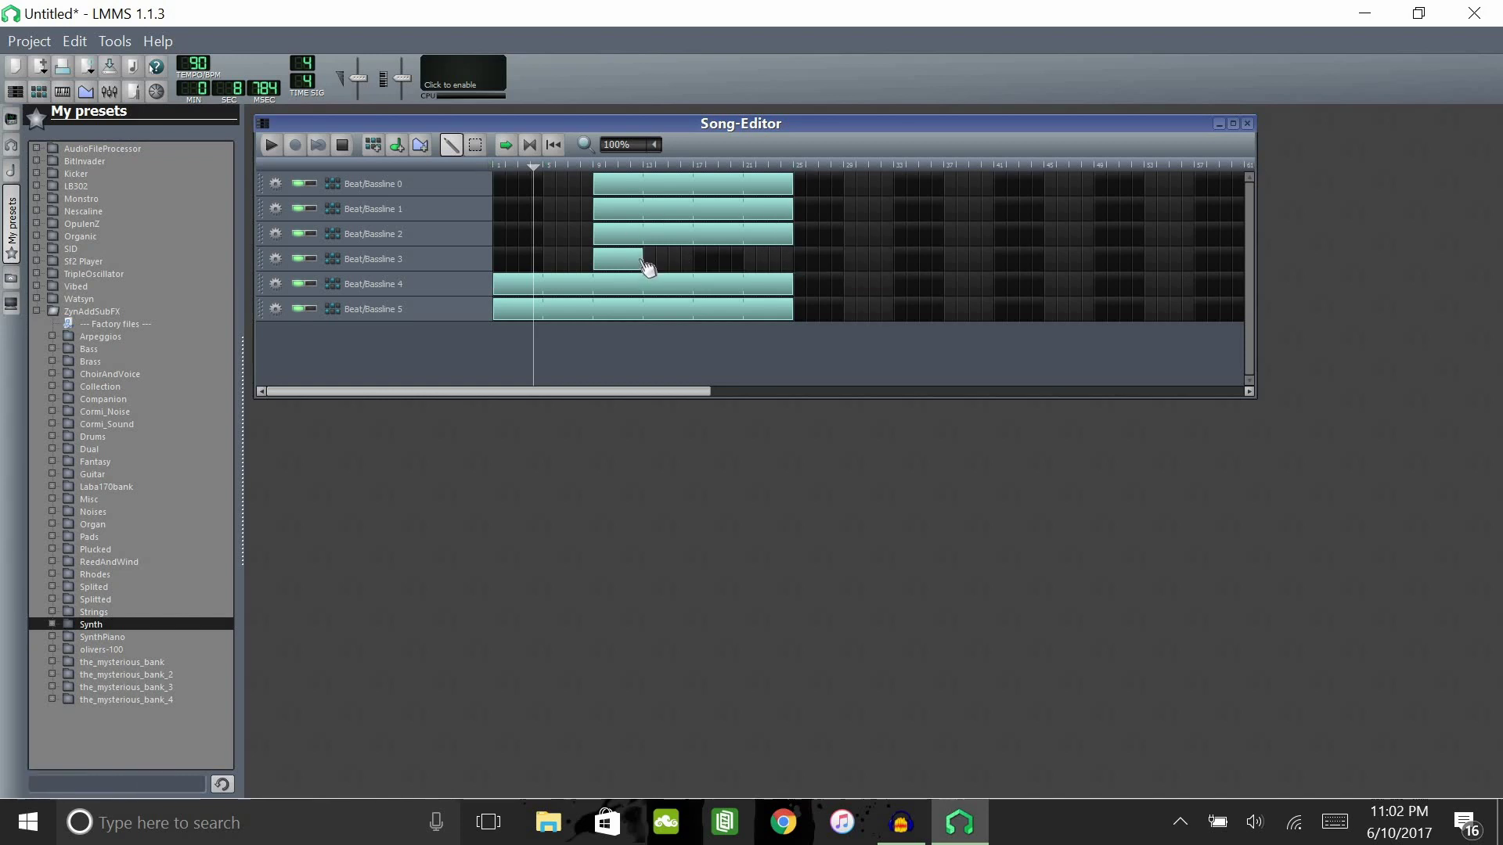
pyautogui.moveTo(641, 261); pyautogui.dragTo(793, 270)
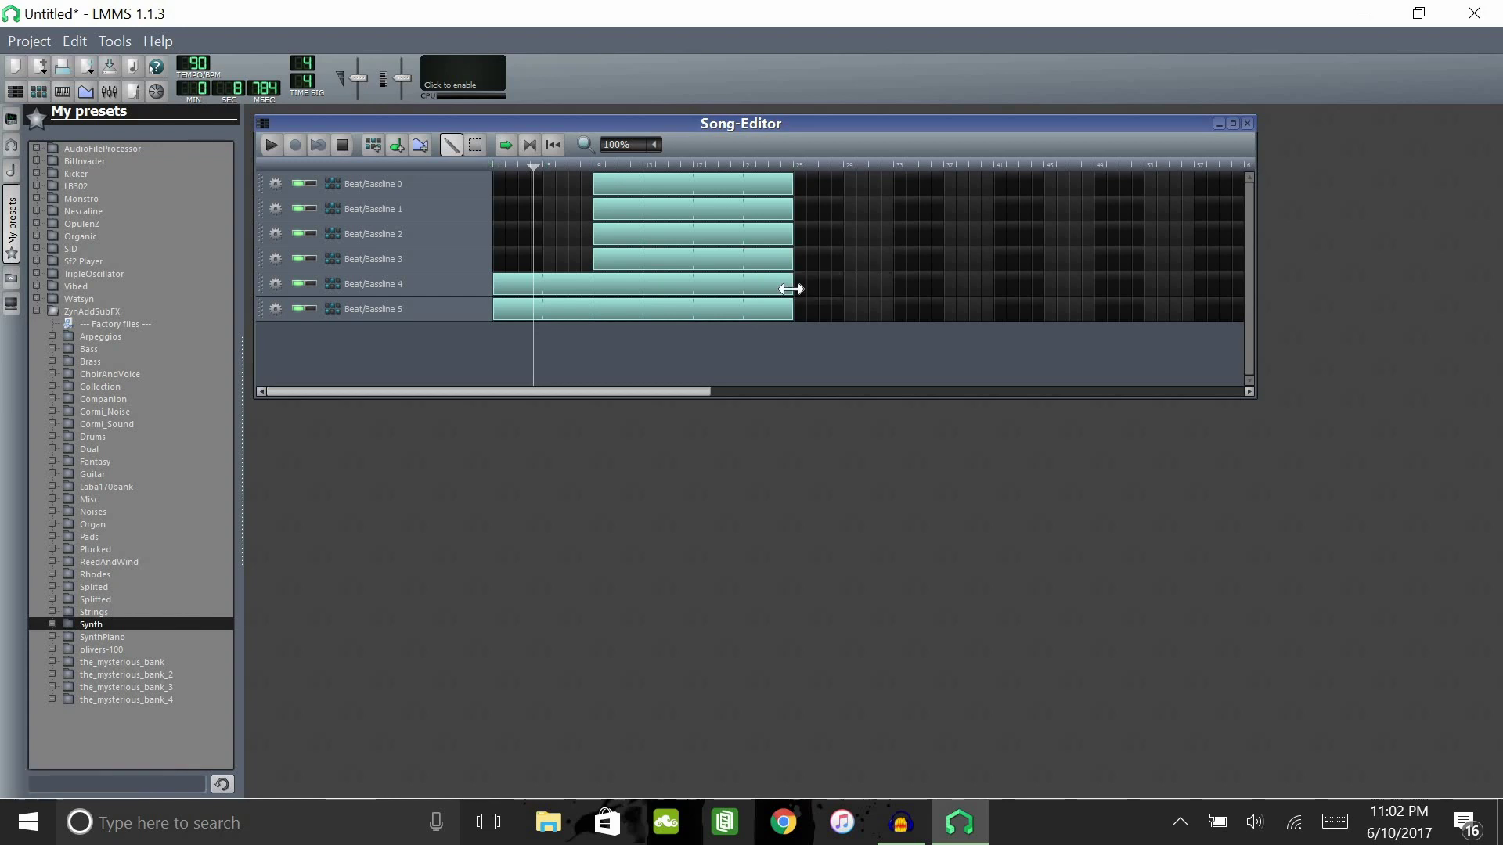
# Extend the Beat/Bassline 4 and 5 blocks to 52 bars and add second 16-bar Beat/Bassline 0 to 3 blocks starting at bar 33.
pyautogui.moveTo(791, 289); pyautogui.dragTo(897, 306)
pyautogui.moveTo(792, 309); pyautogui.dragTo(879, 309)
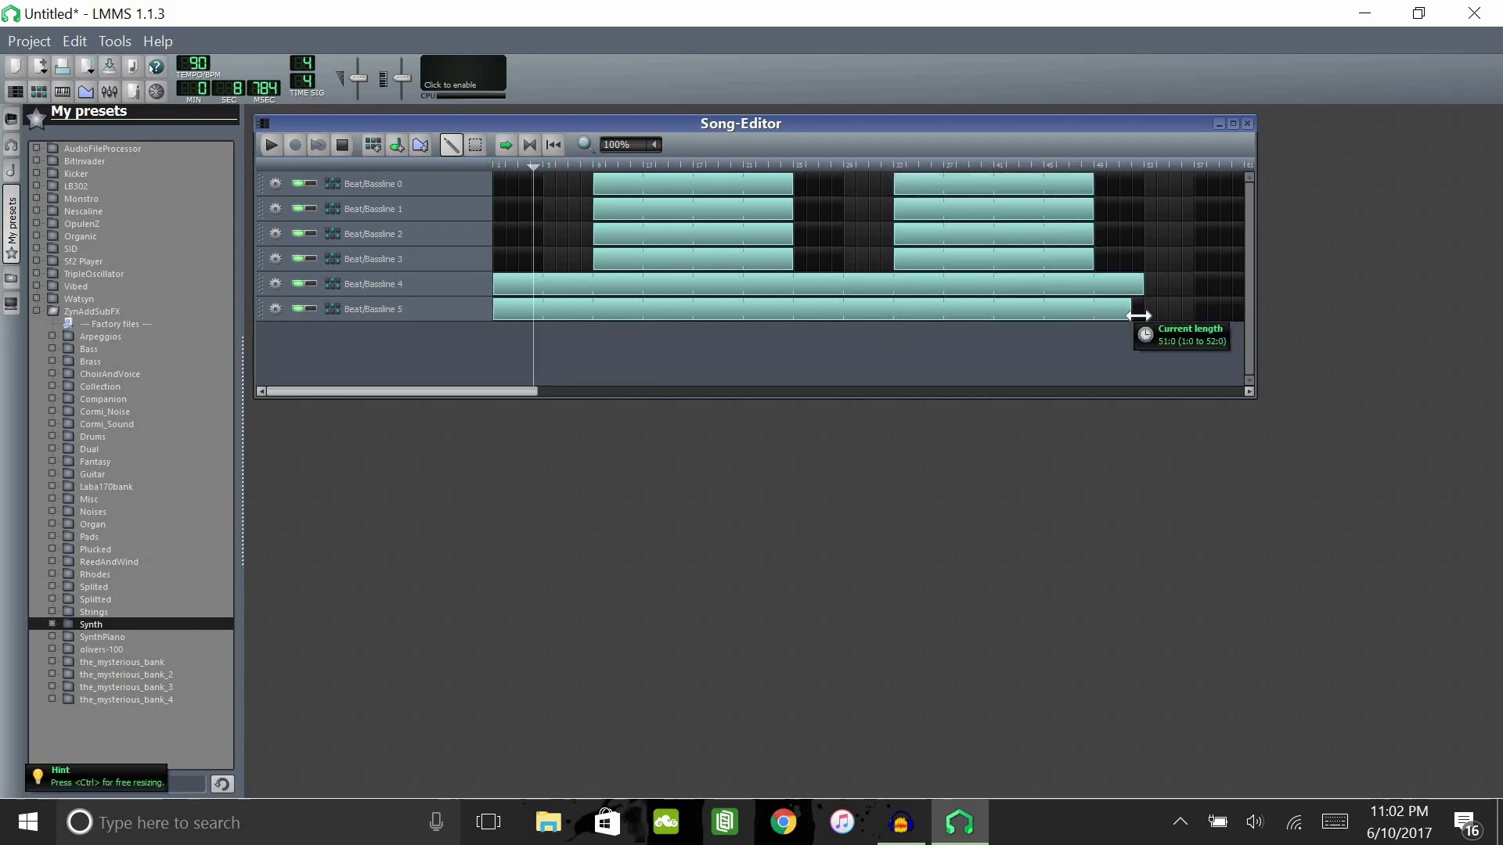
pyautogui.moveTo(1137, 316); pyautogui.dragTo(1144, 313)
# Maximize the Song-Editor and play back the full arrangement from the beginning.
pyautogui.click(1232, 124)
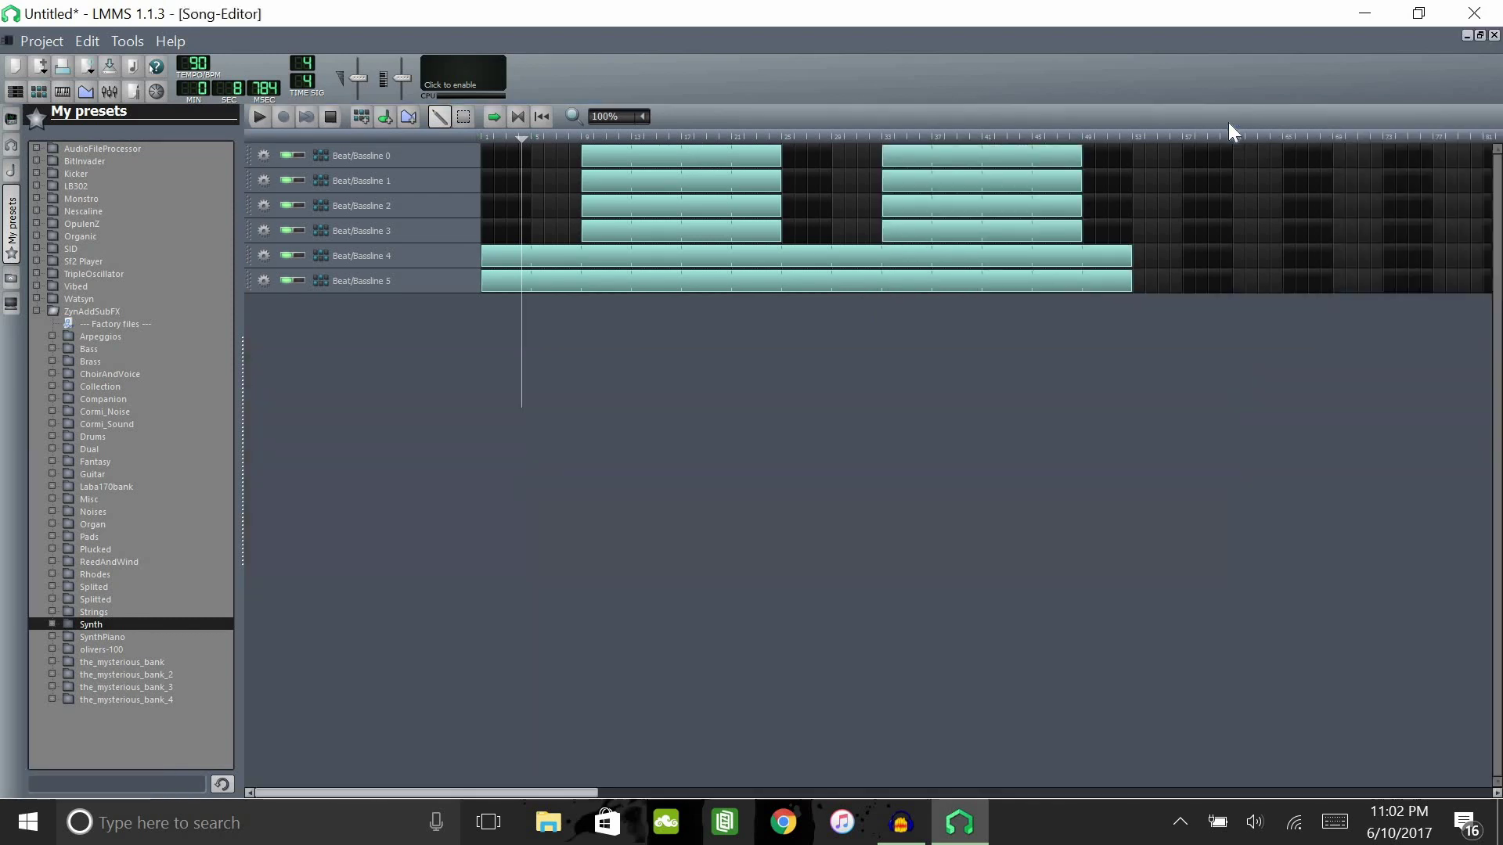
pyautogui.press('space')
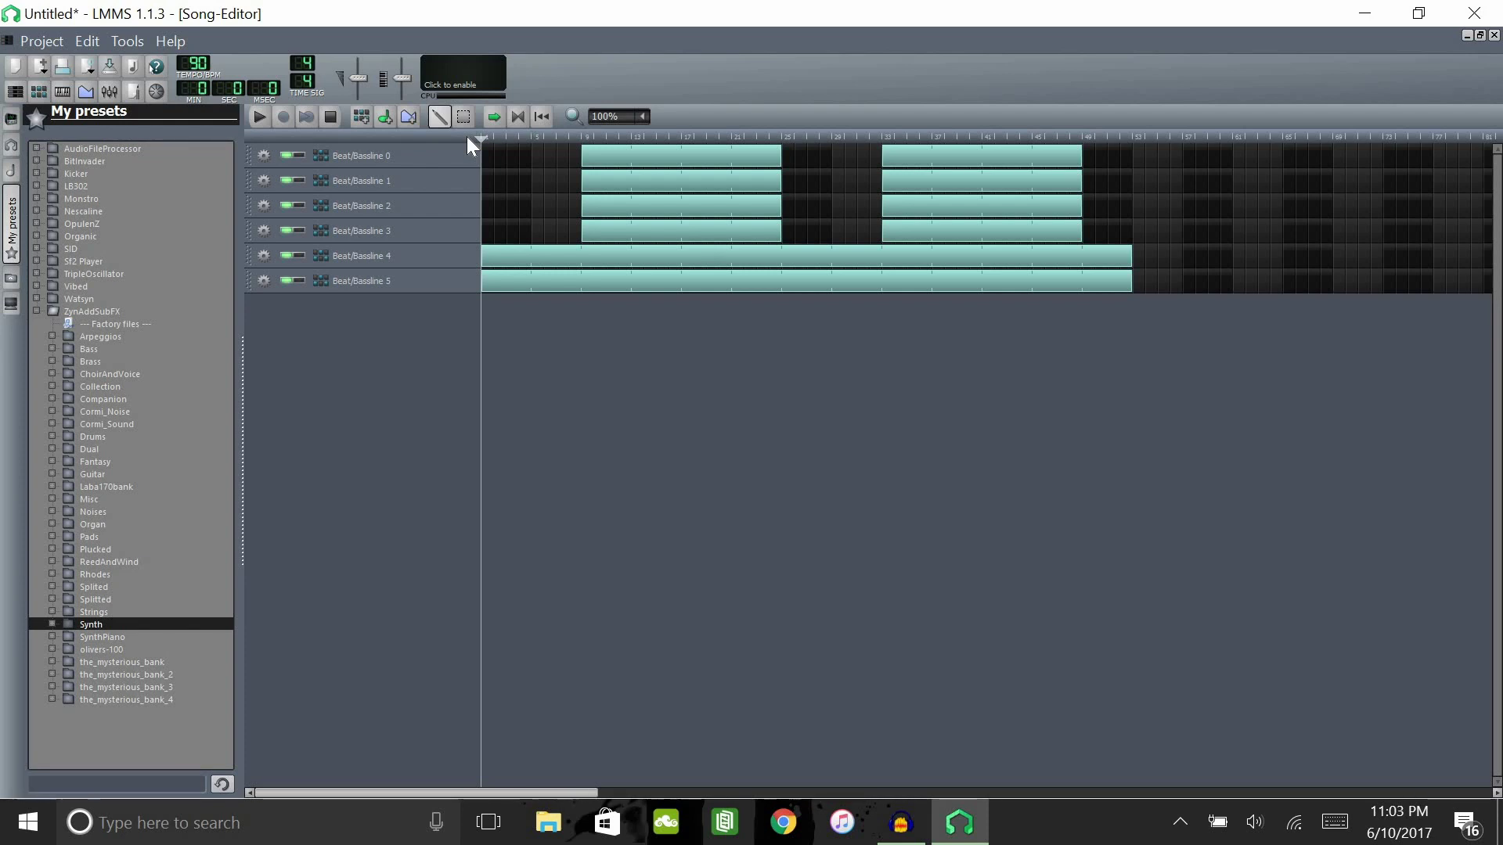
pyautogui.click(260, 118)
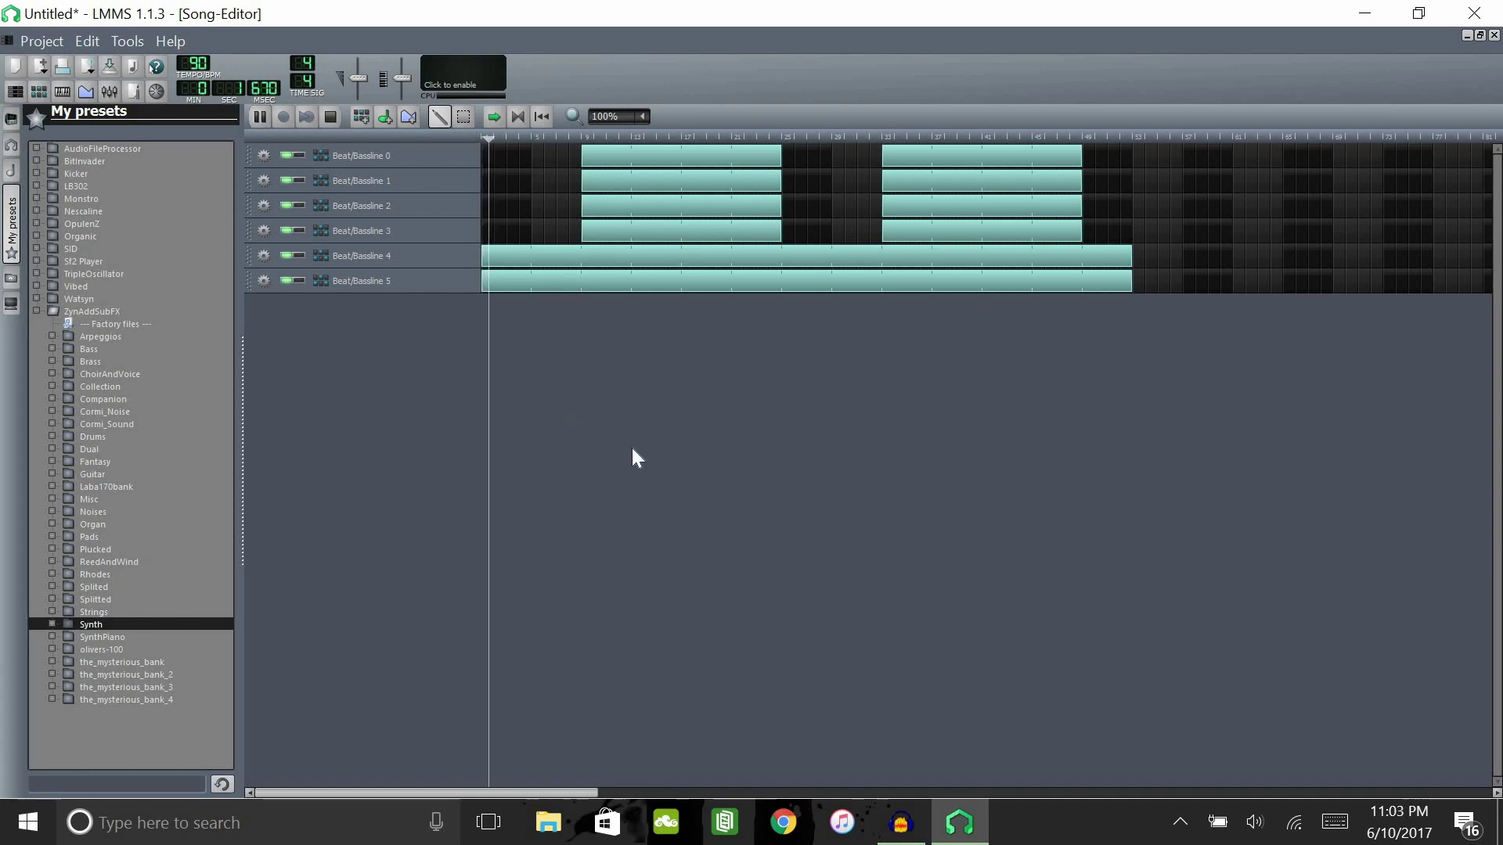